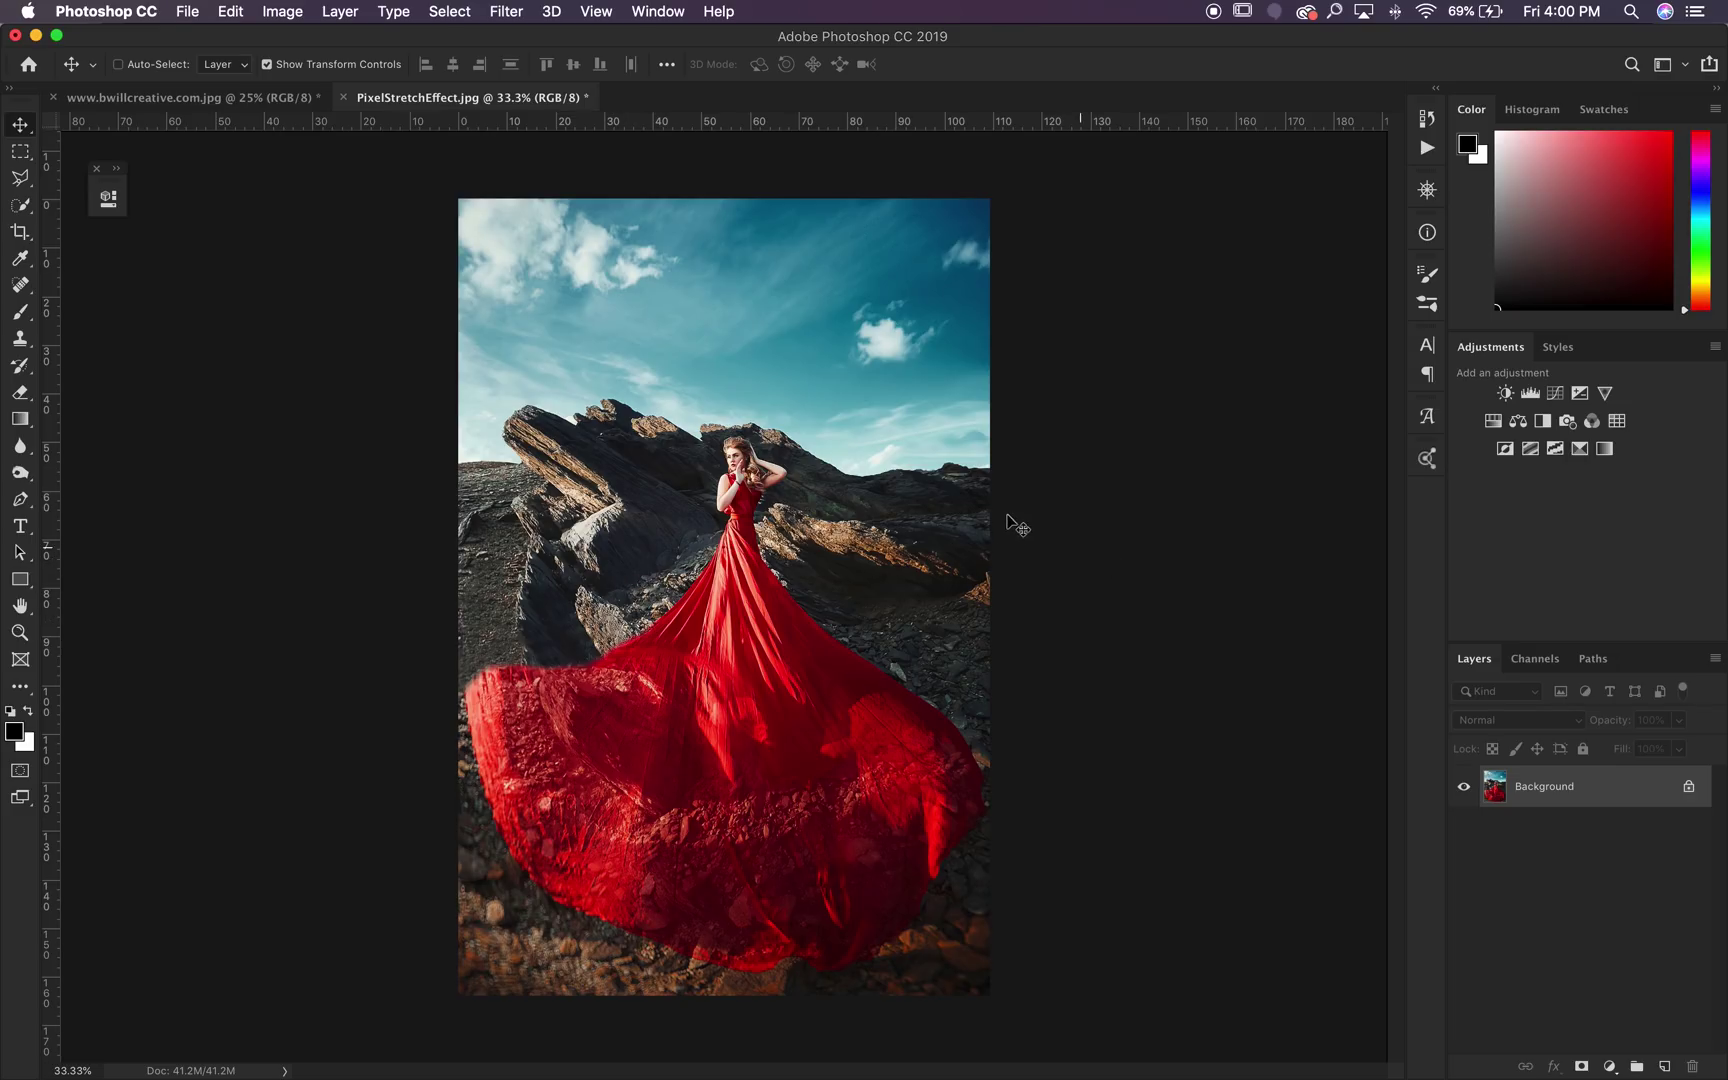
Step: Copy a one-pixel column selected through the woman onto a new layer
click(22, 156)
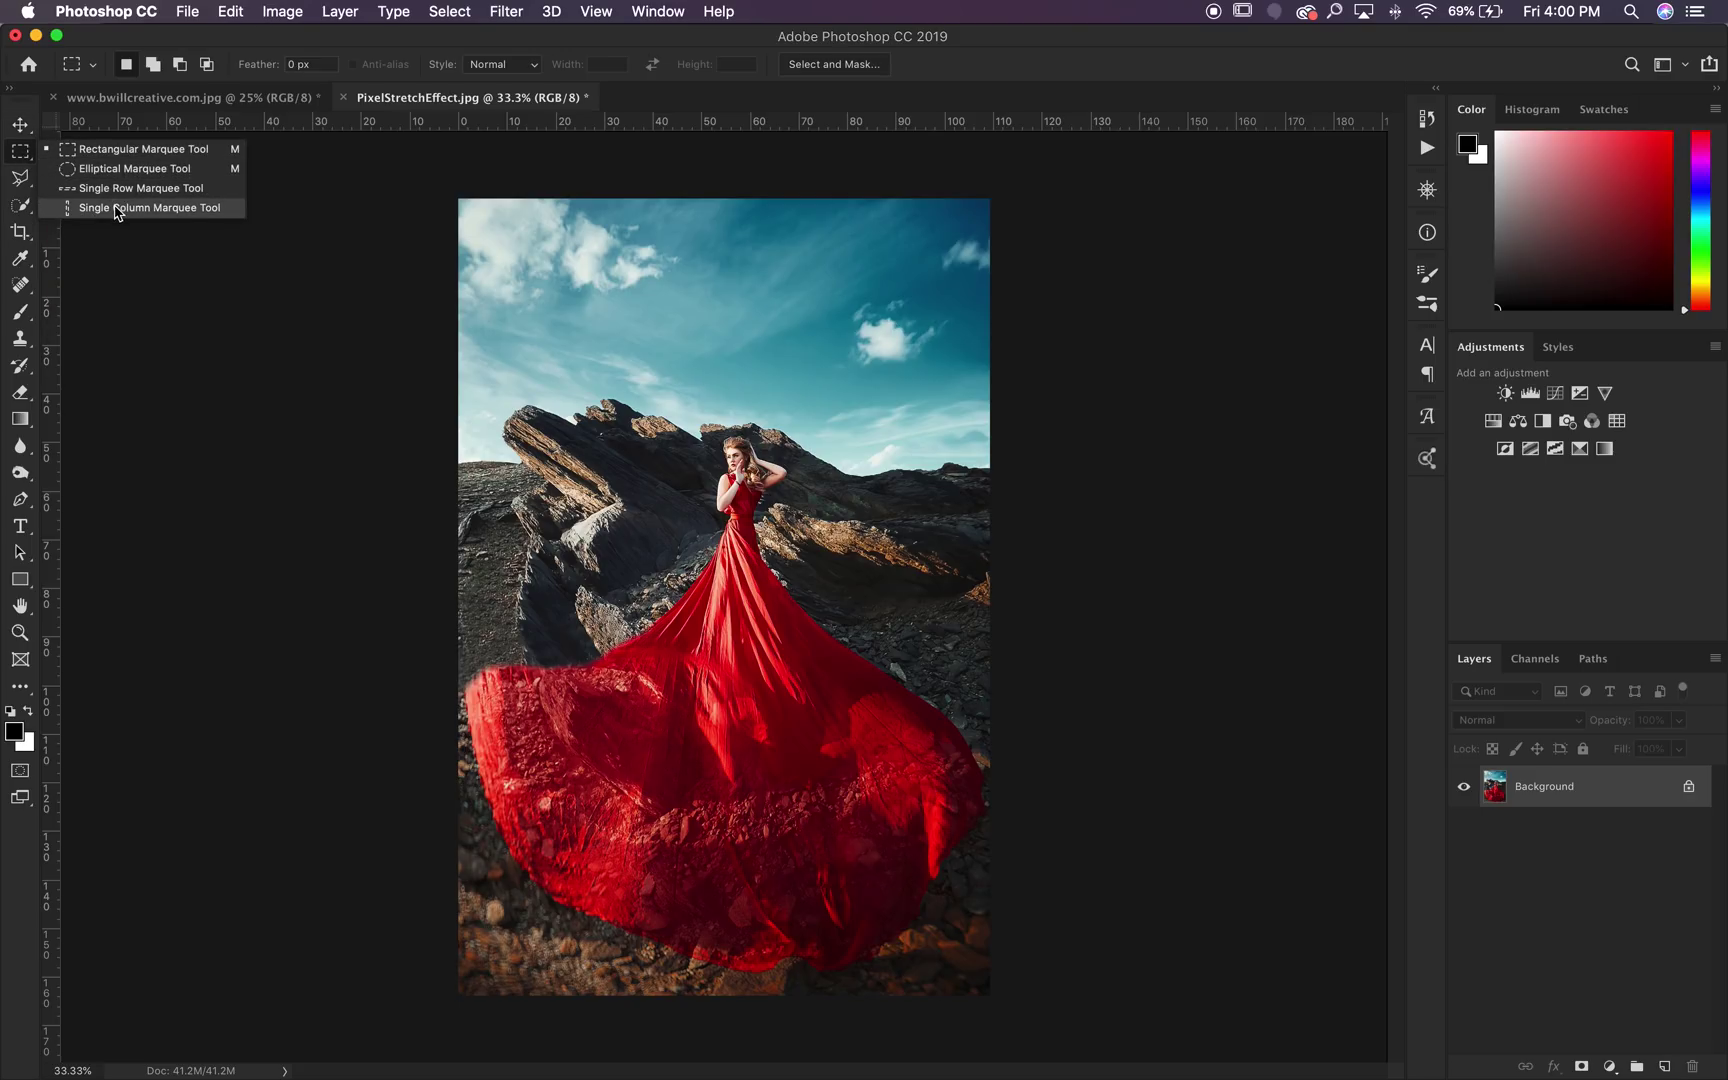
click(200, 210)
mouse_move(716, 240)
mouse_down()
mouse_move(918, 242)
mouse_move(580, 257)
mouse_move(737, 250)
mouse_up()
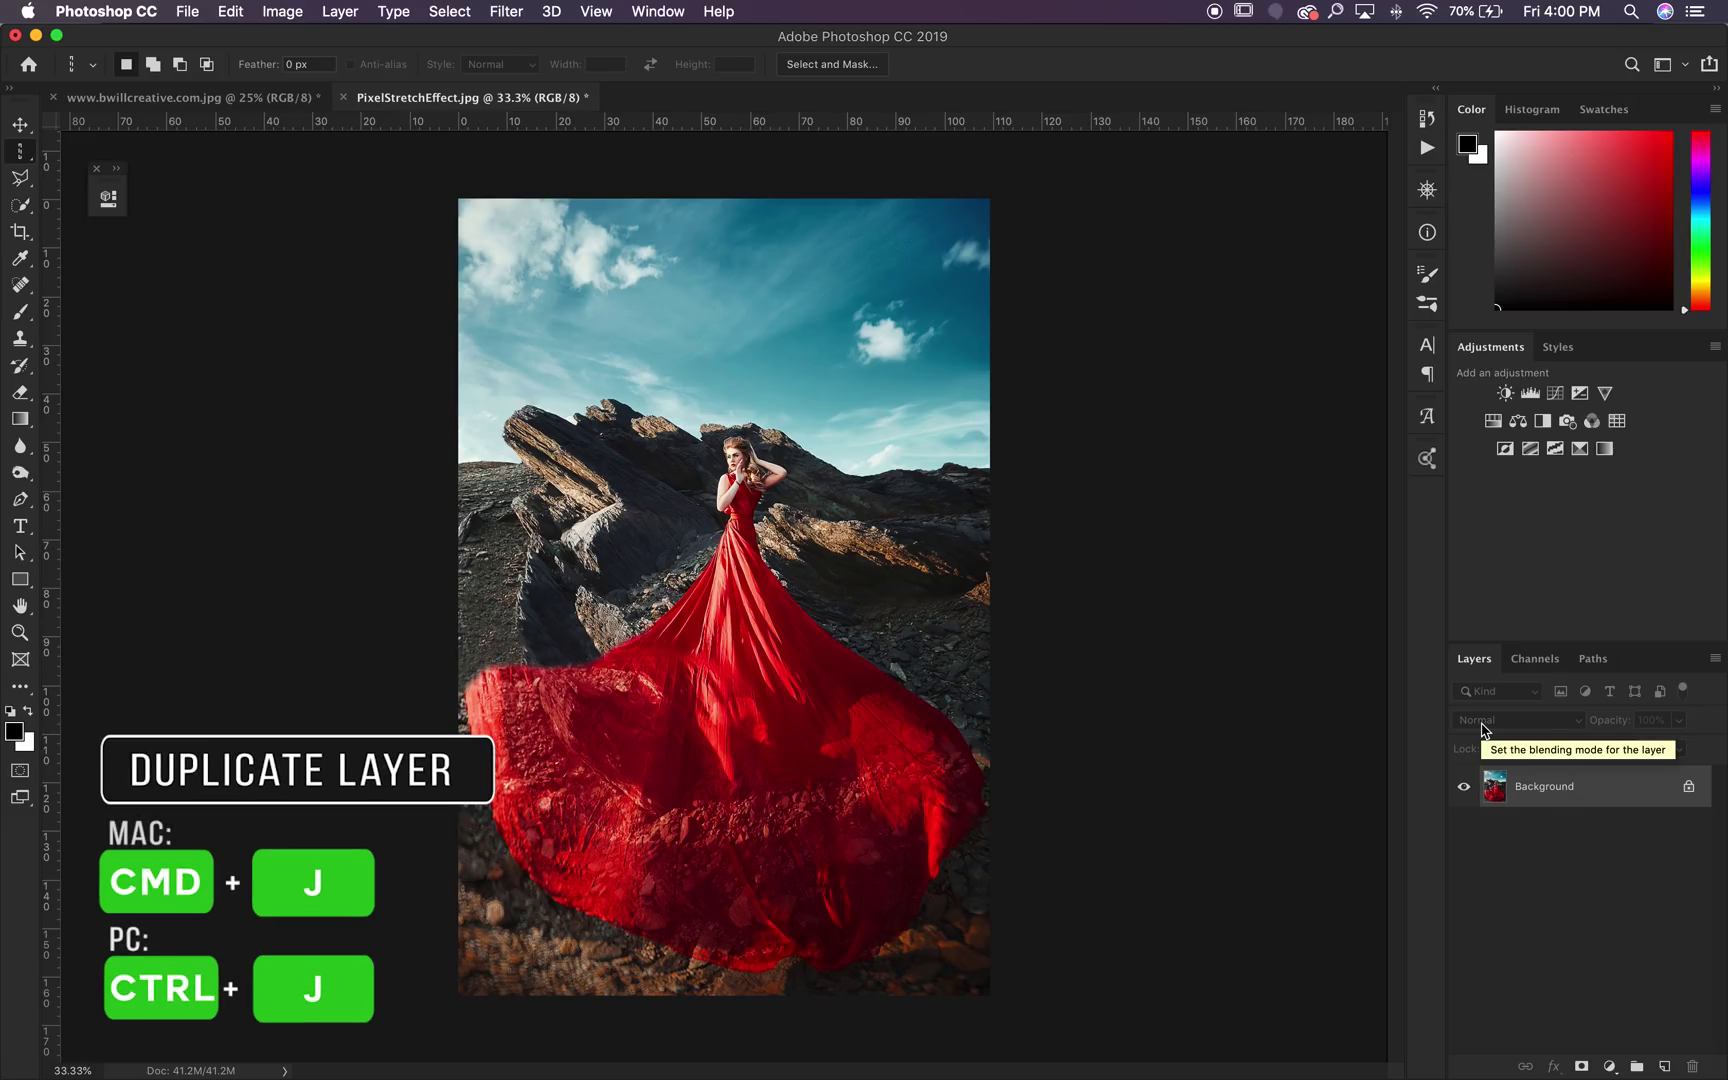
key(super+j)
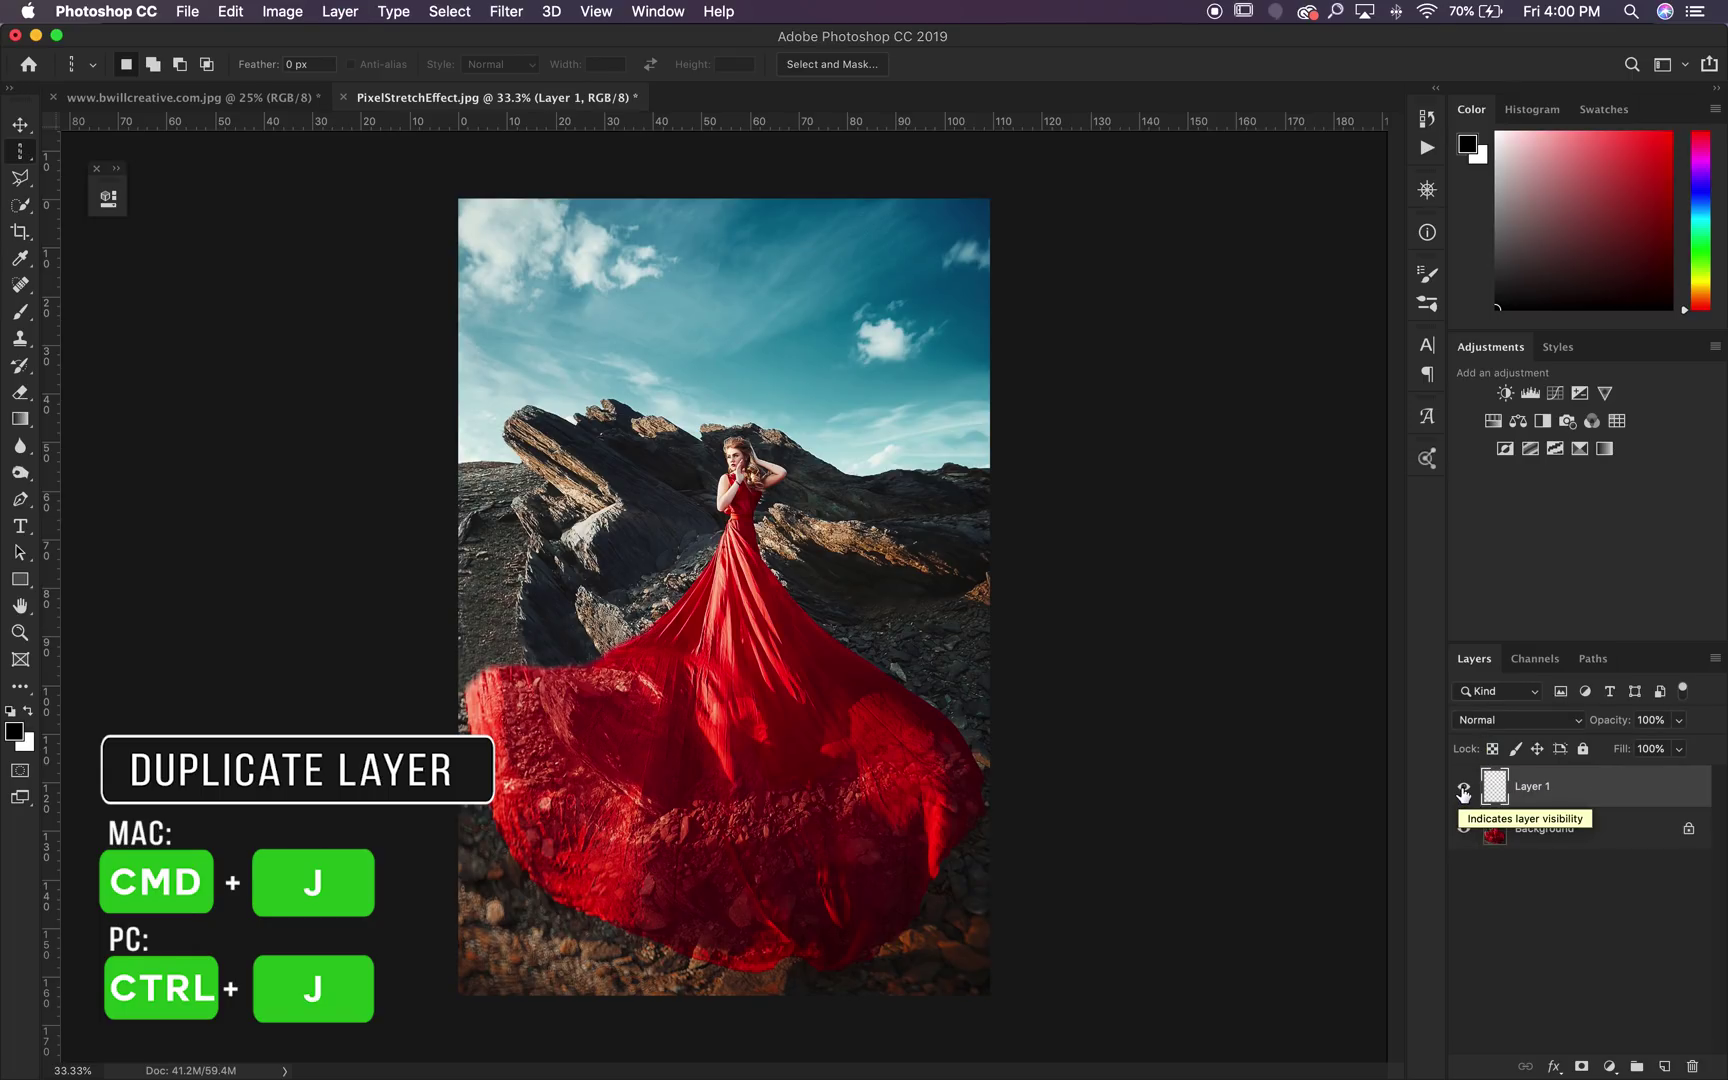
Step: Rename the new layer to 'Pixel Stretch'
double_click(1546, 788)
key(BackSpace)
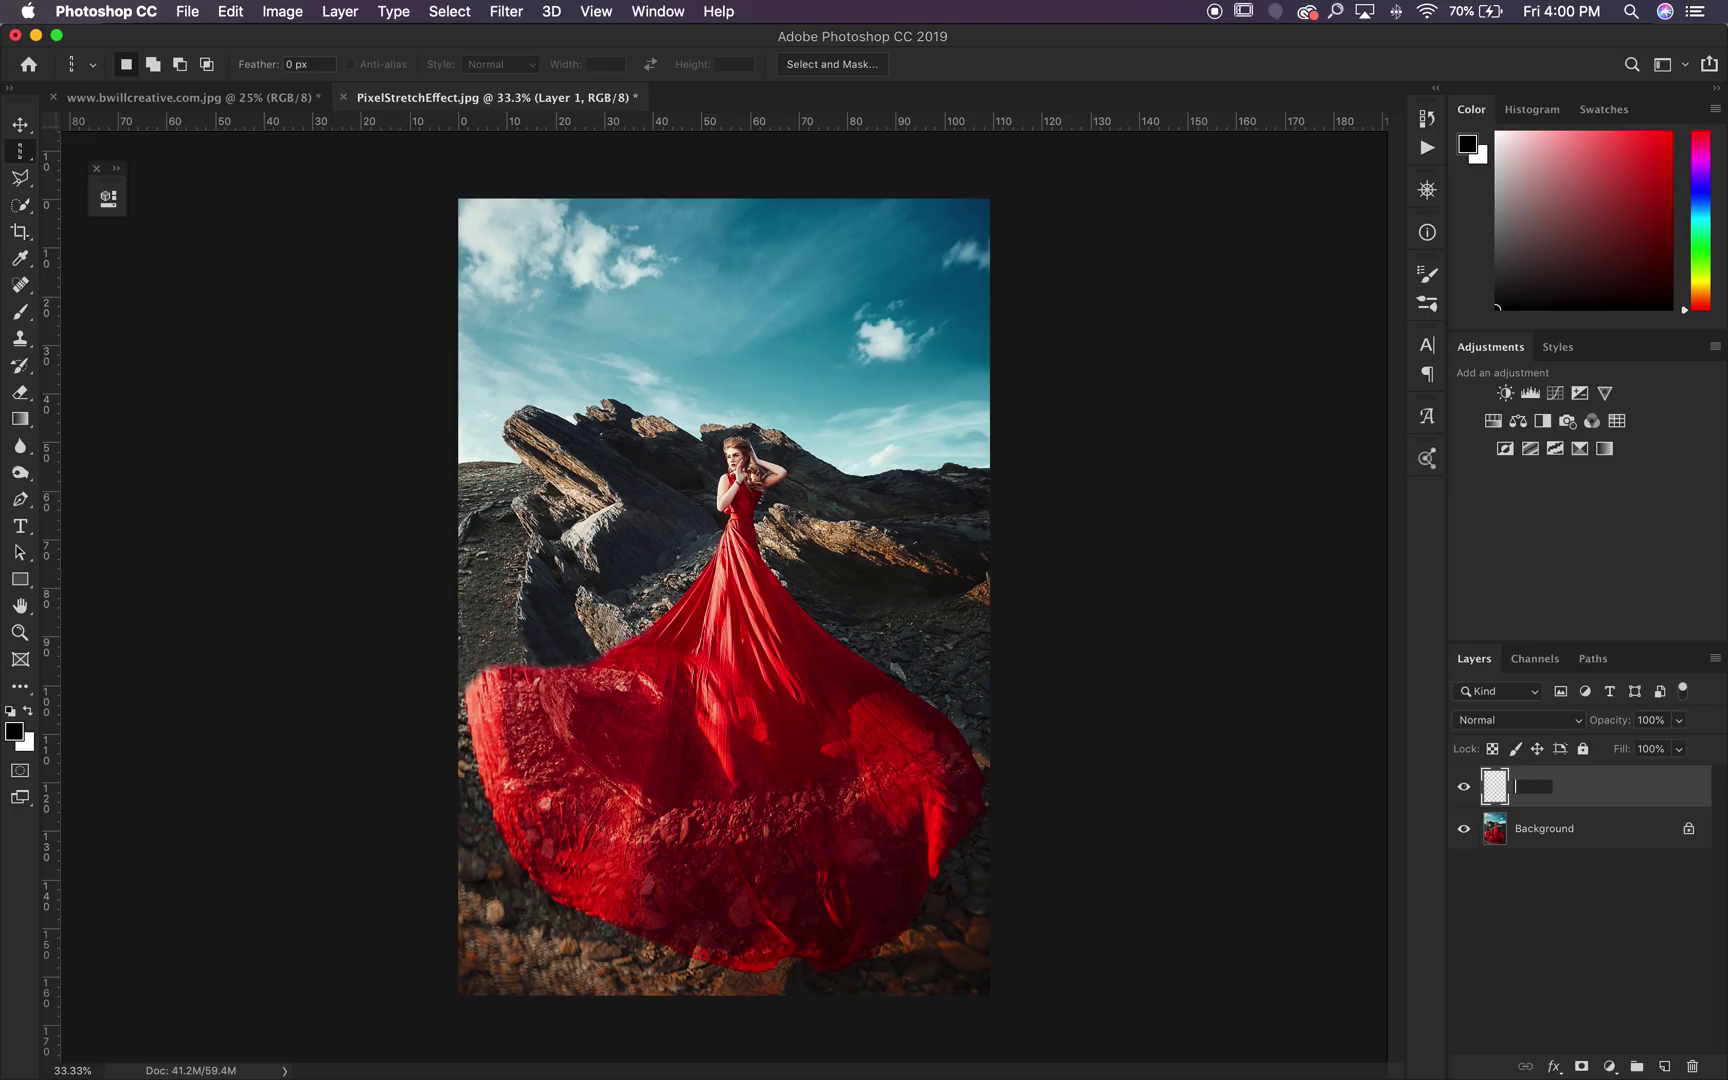
text(Pixel Stretch)
key(Return)
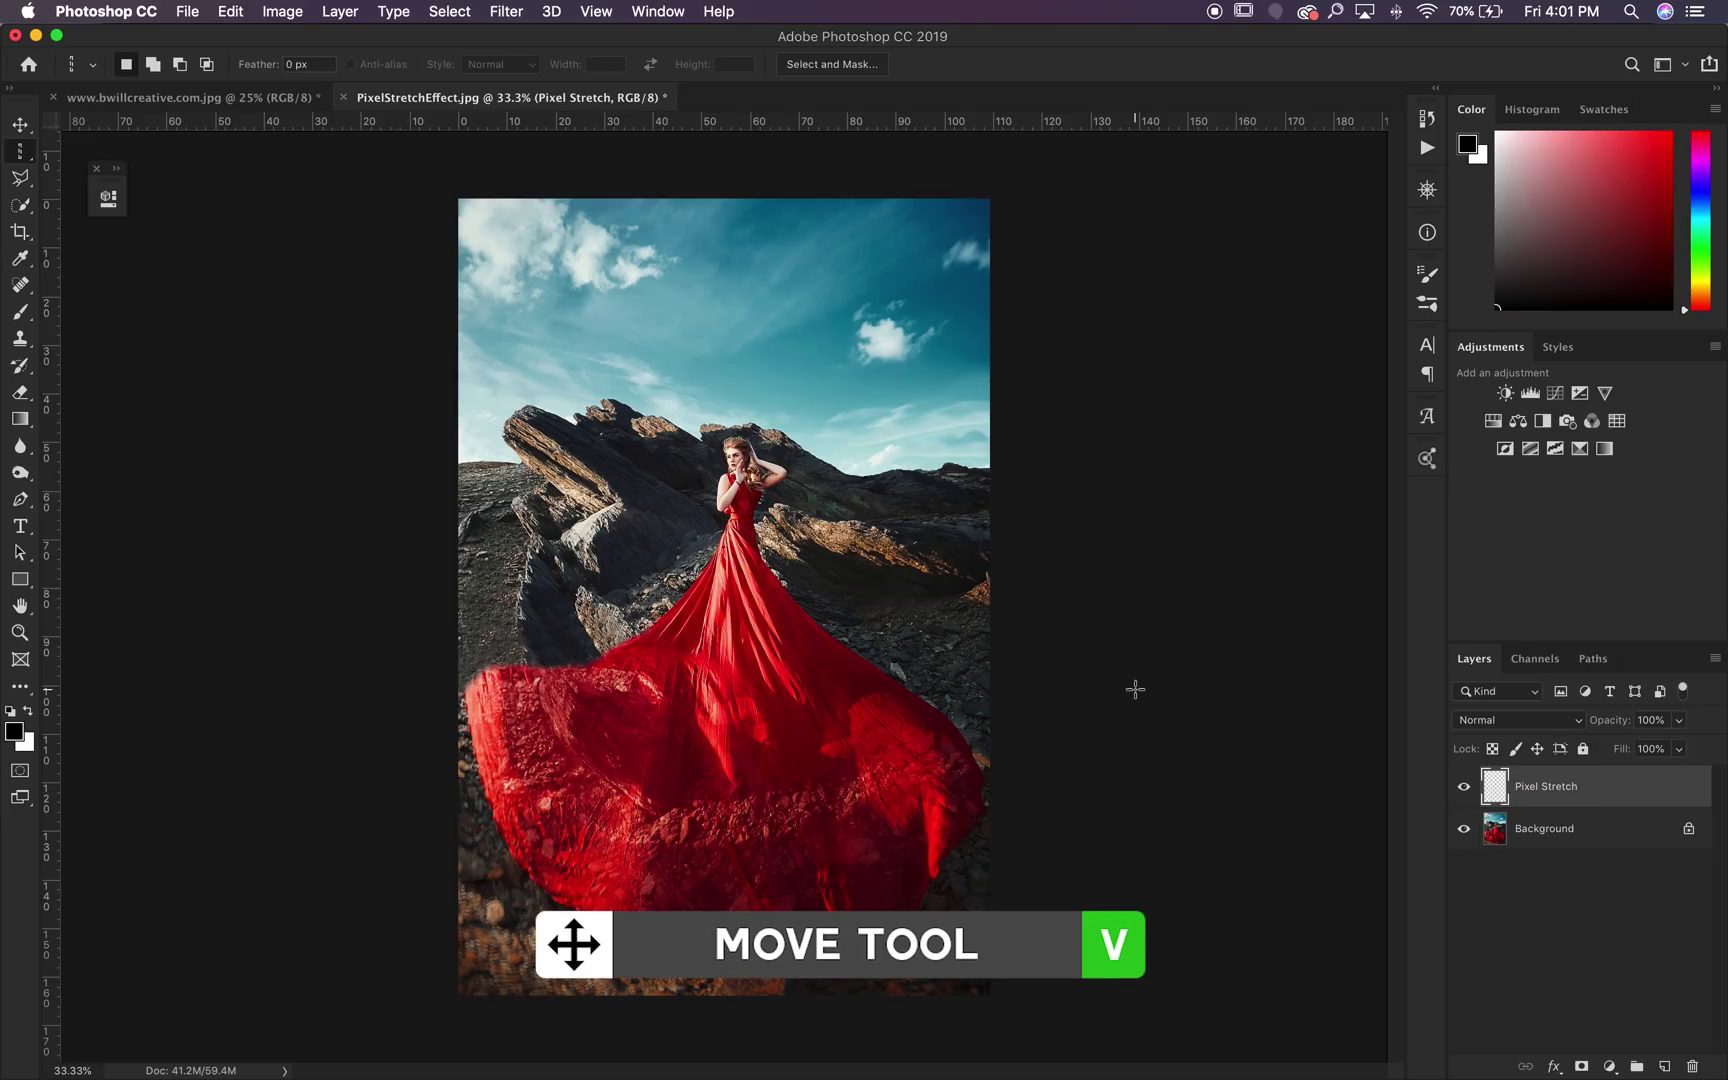
Step: Stretch the pixel column rightward past the photo's right edge and commit the transform
key(v)
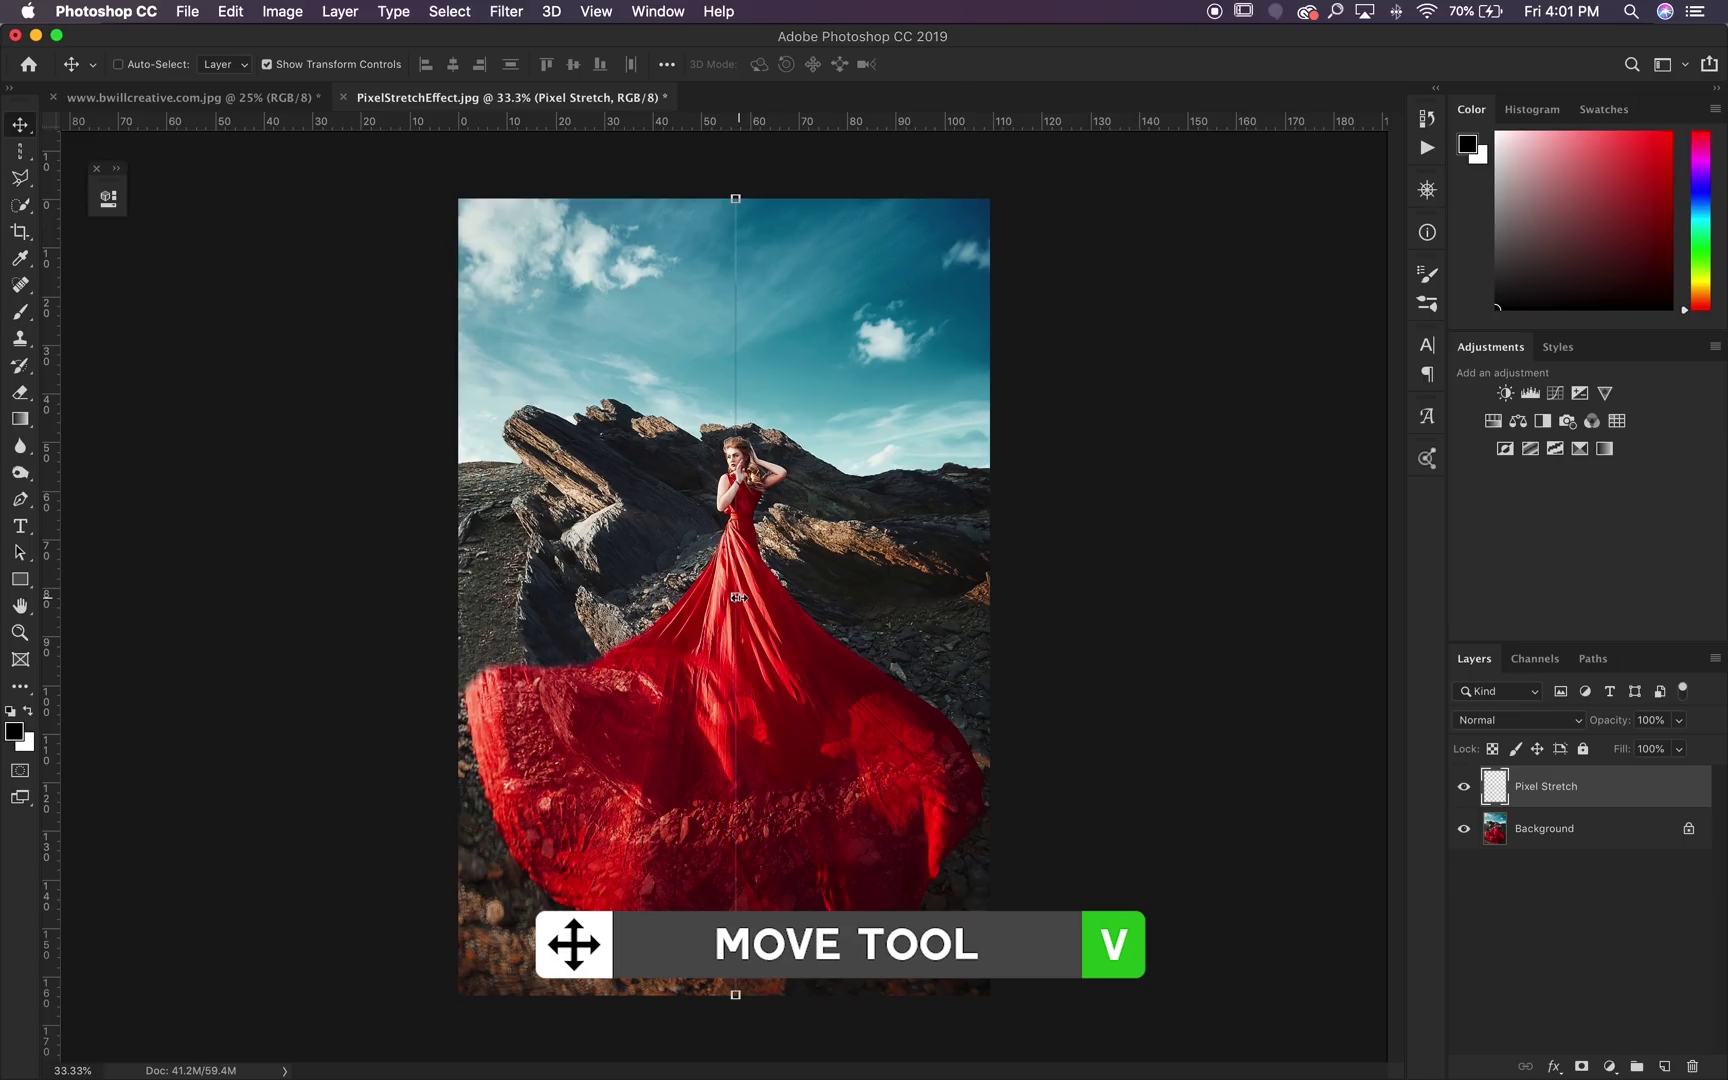
drag(737, 597, 1382, 591)
drag(918, 566, 701, 566)
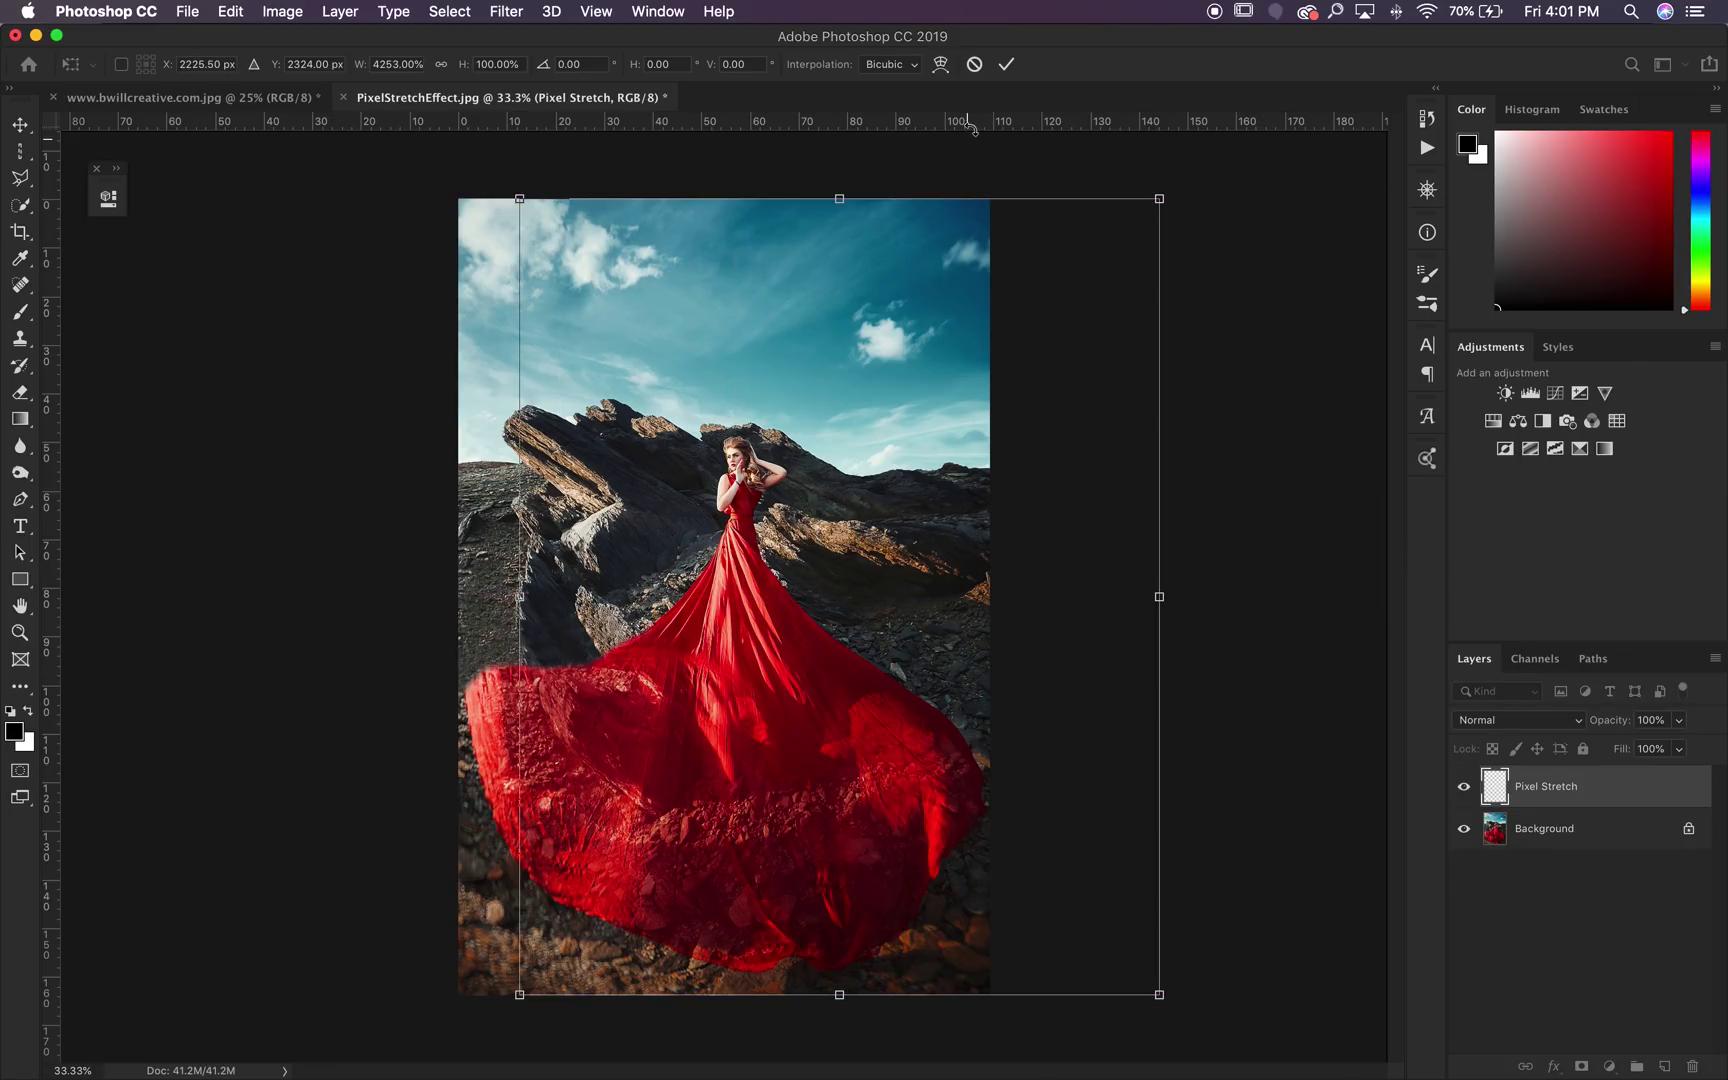
click(1003, 66)
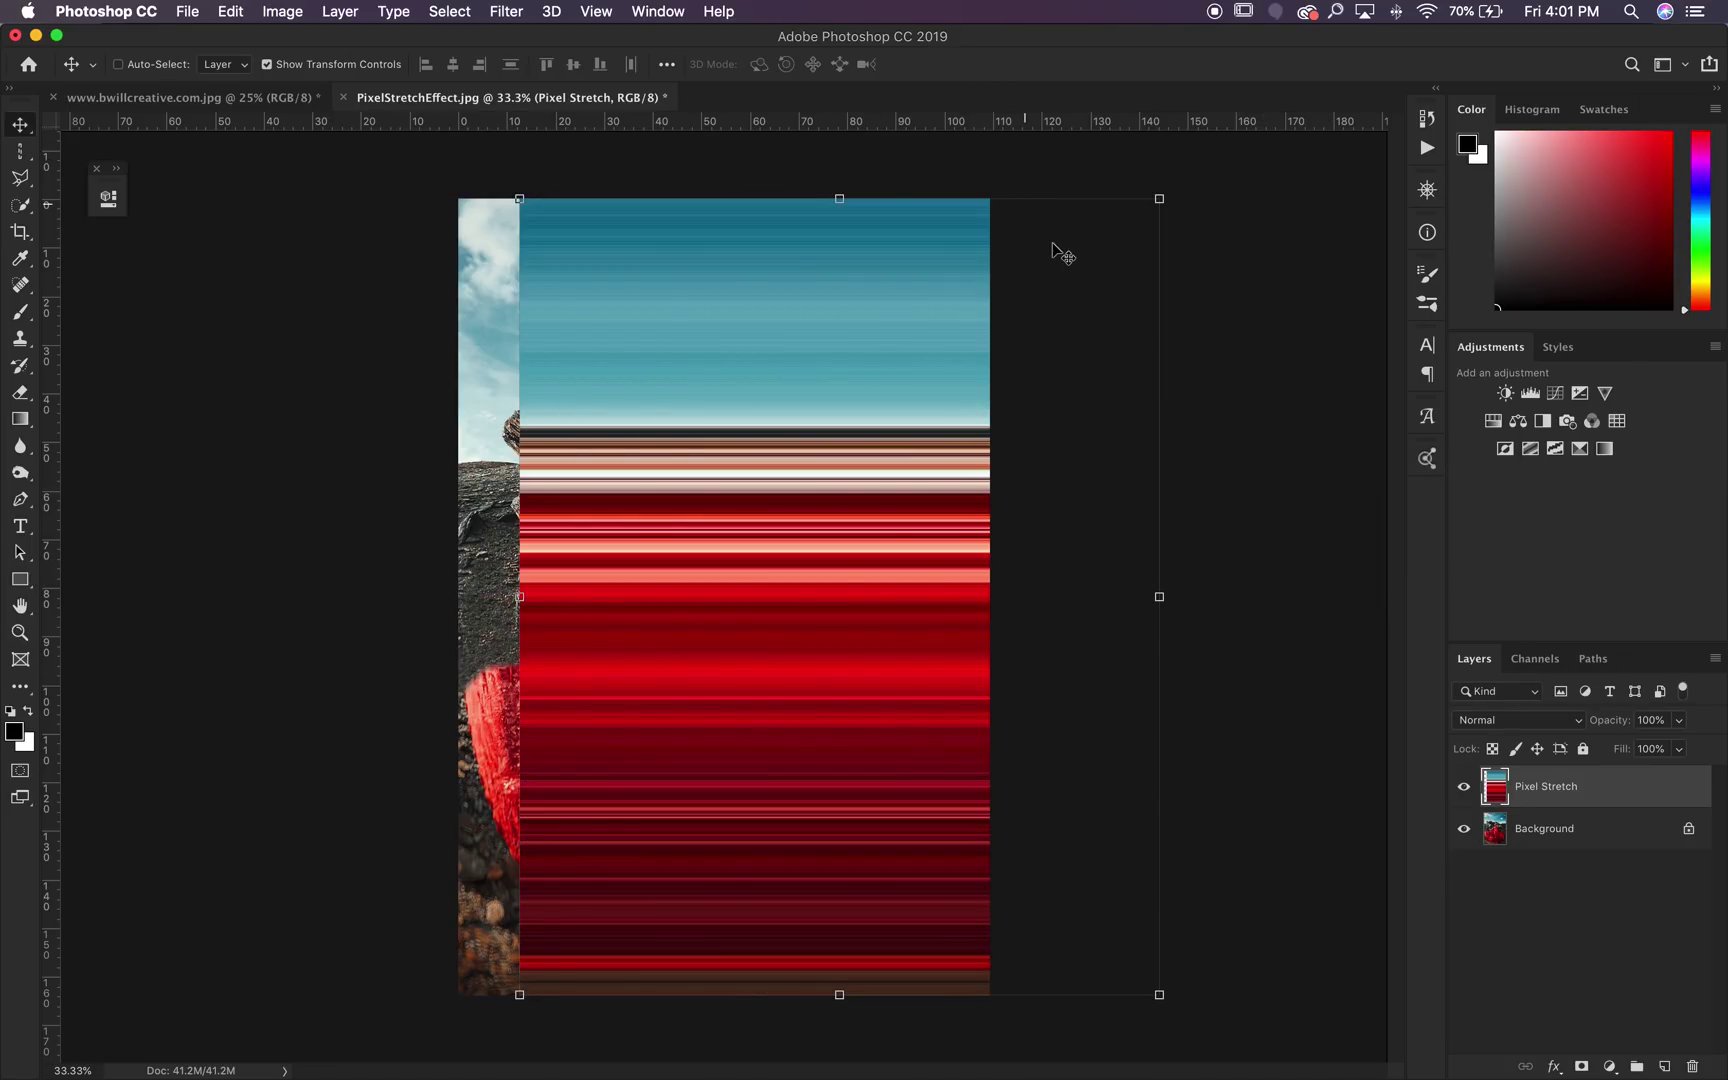
drag(1155, 200, 945, 377)
drag(528, 380, 516, 326)
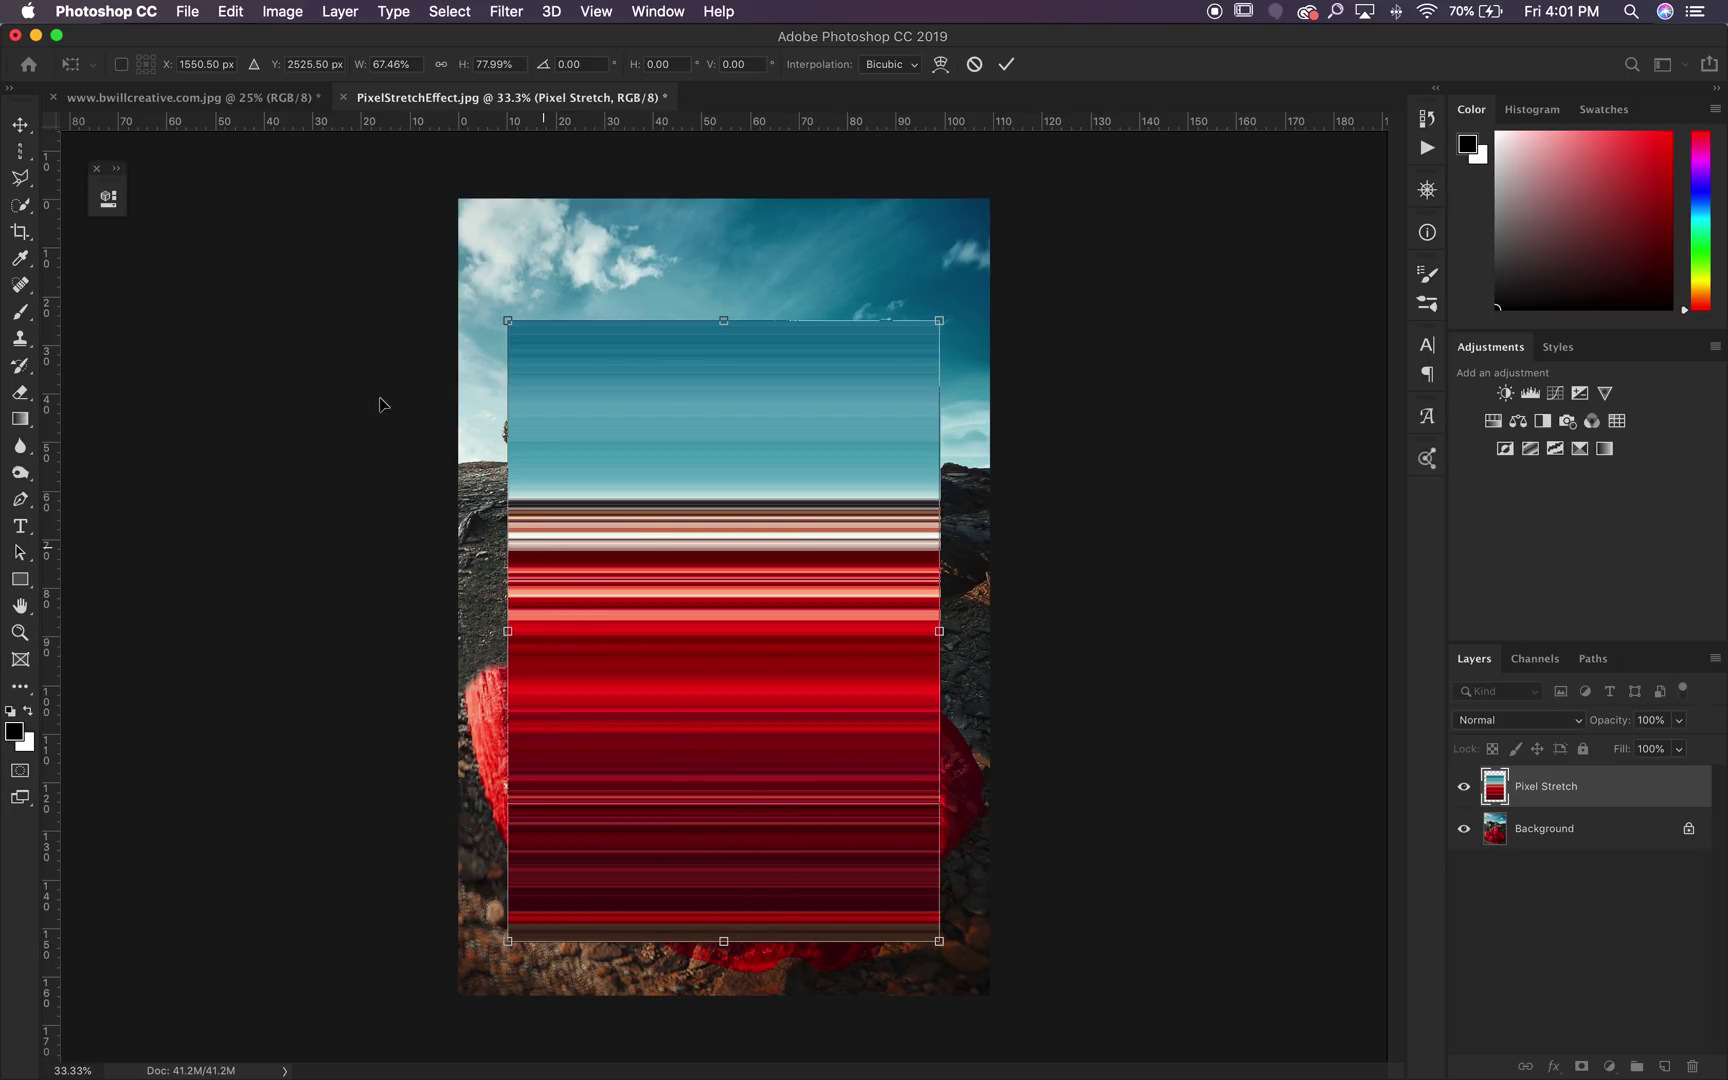
click(207, 102)
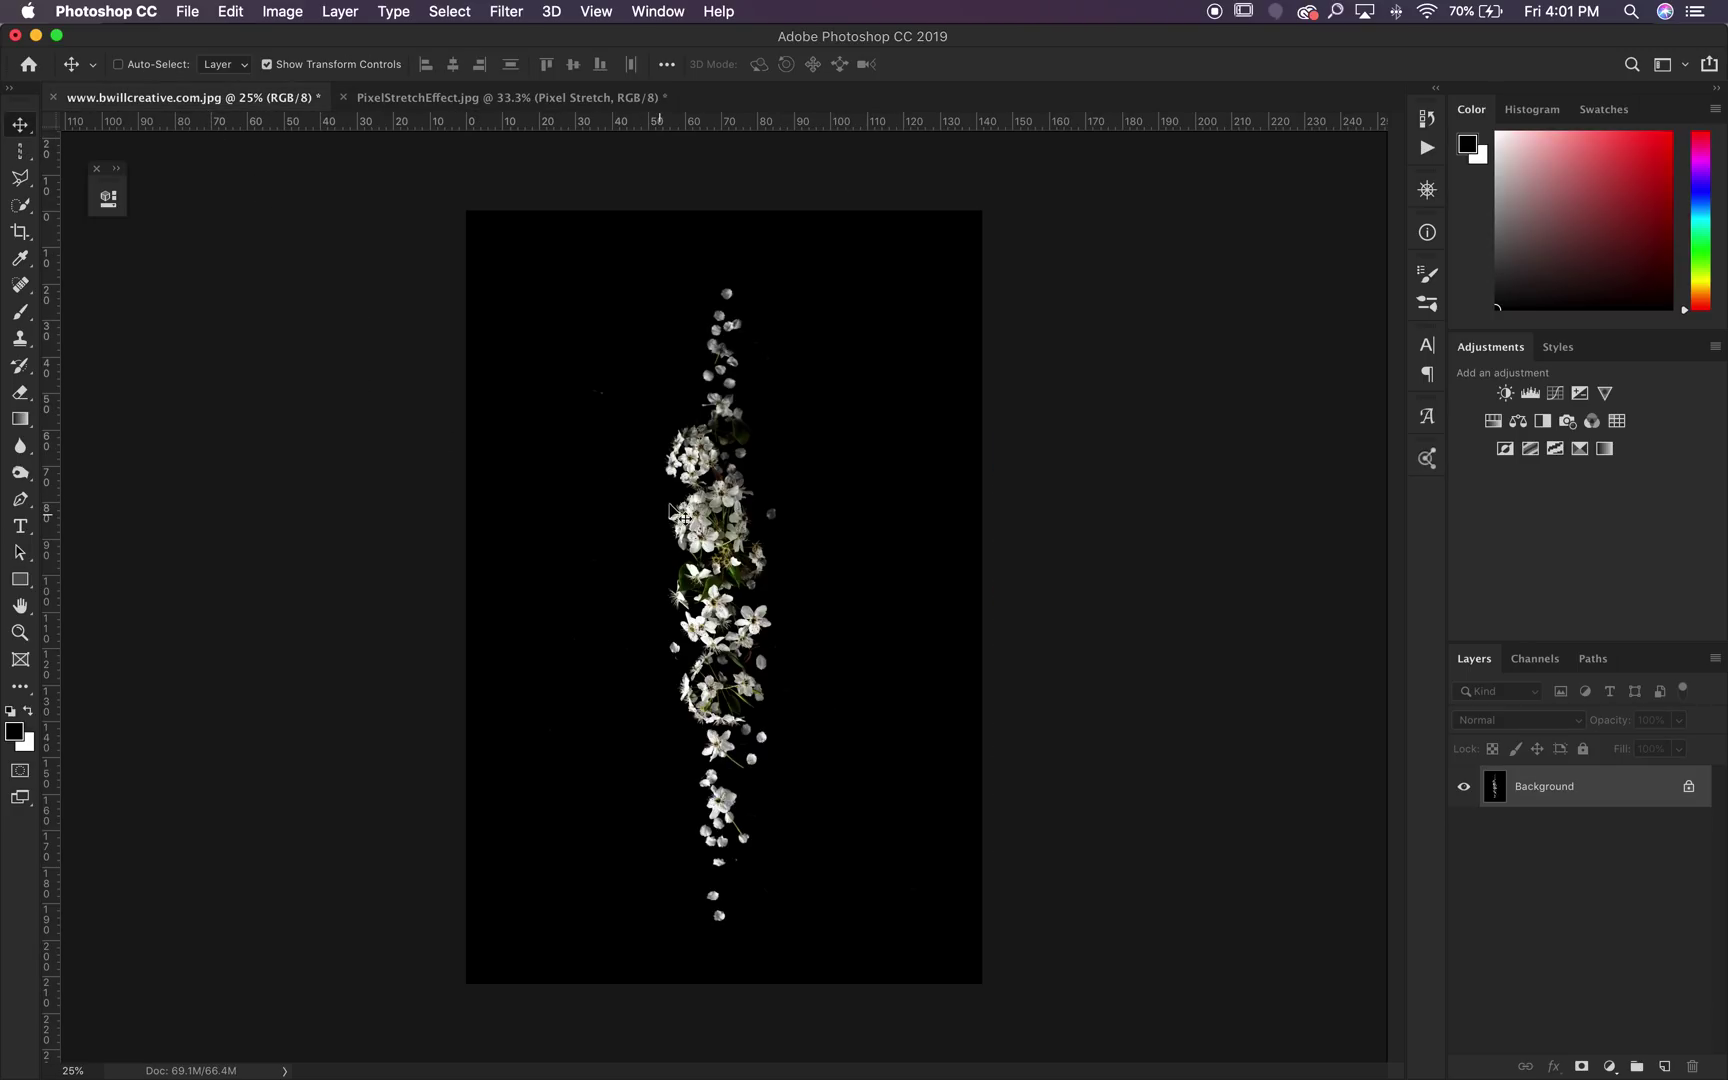
click(432, 98)
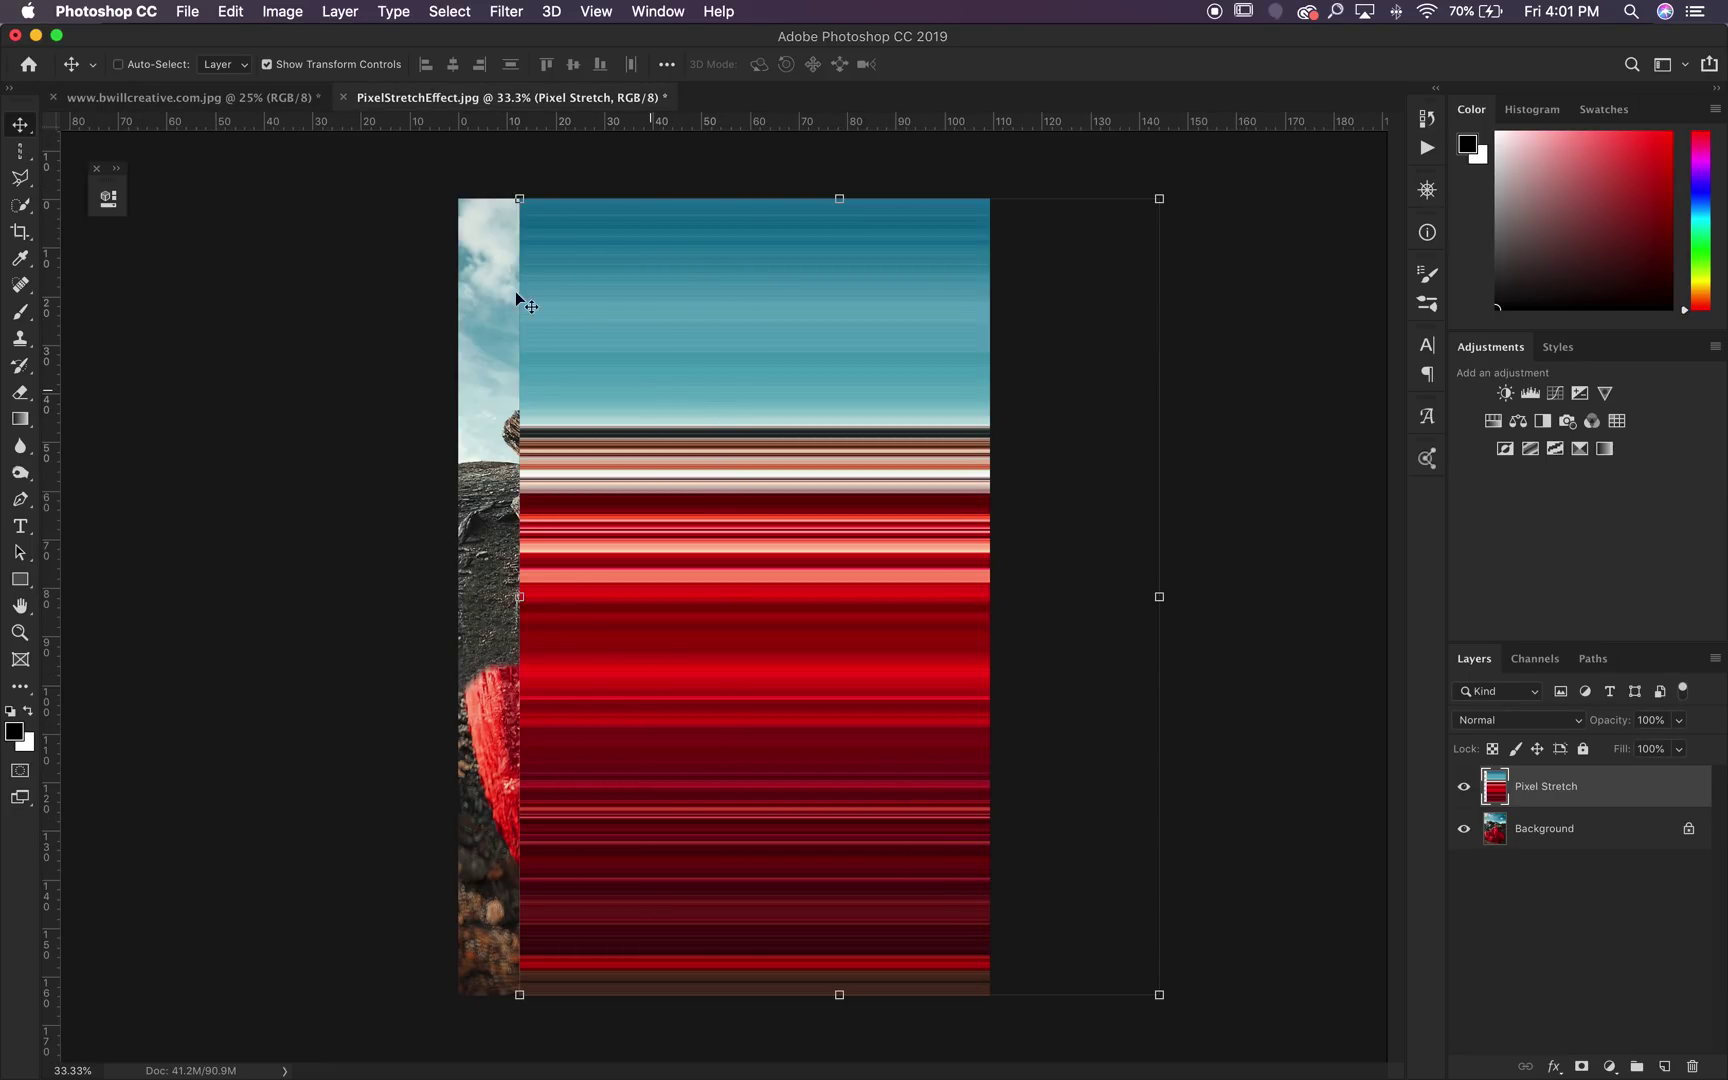
click(240, 97)
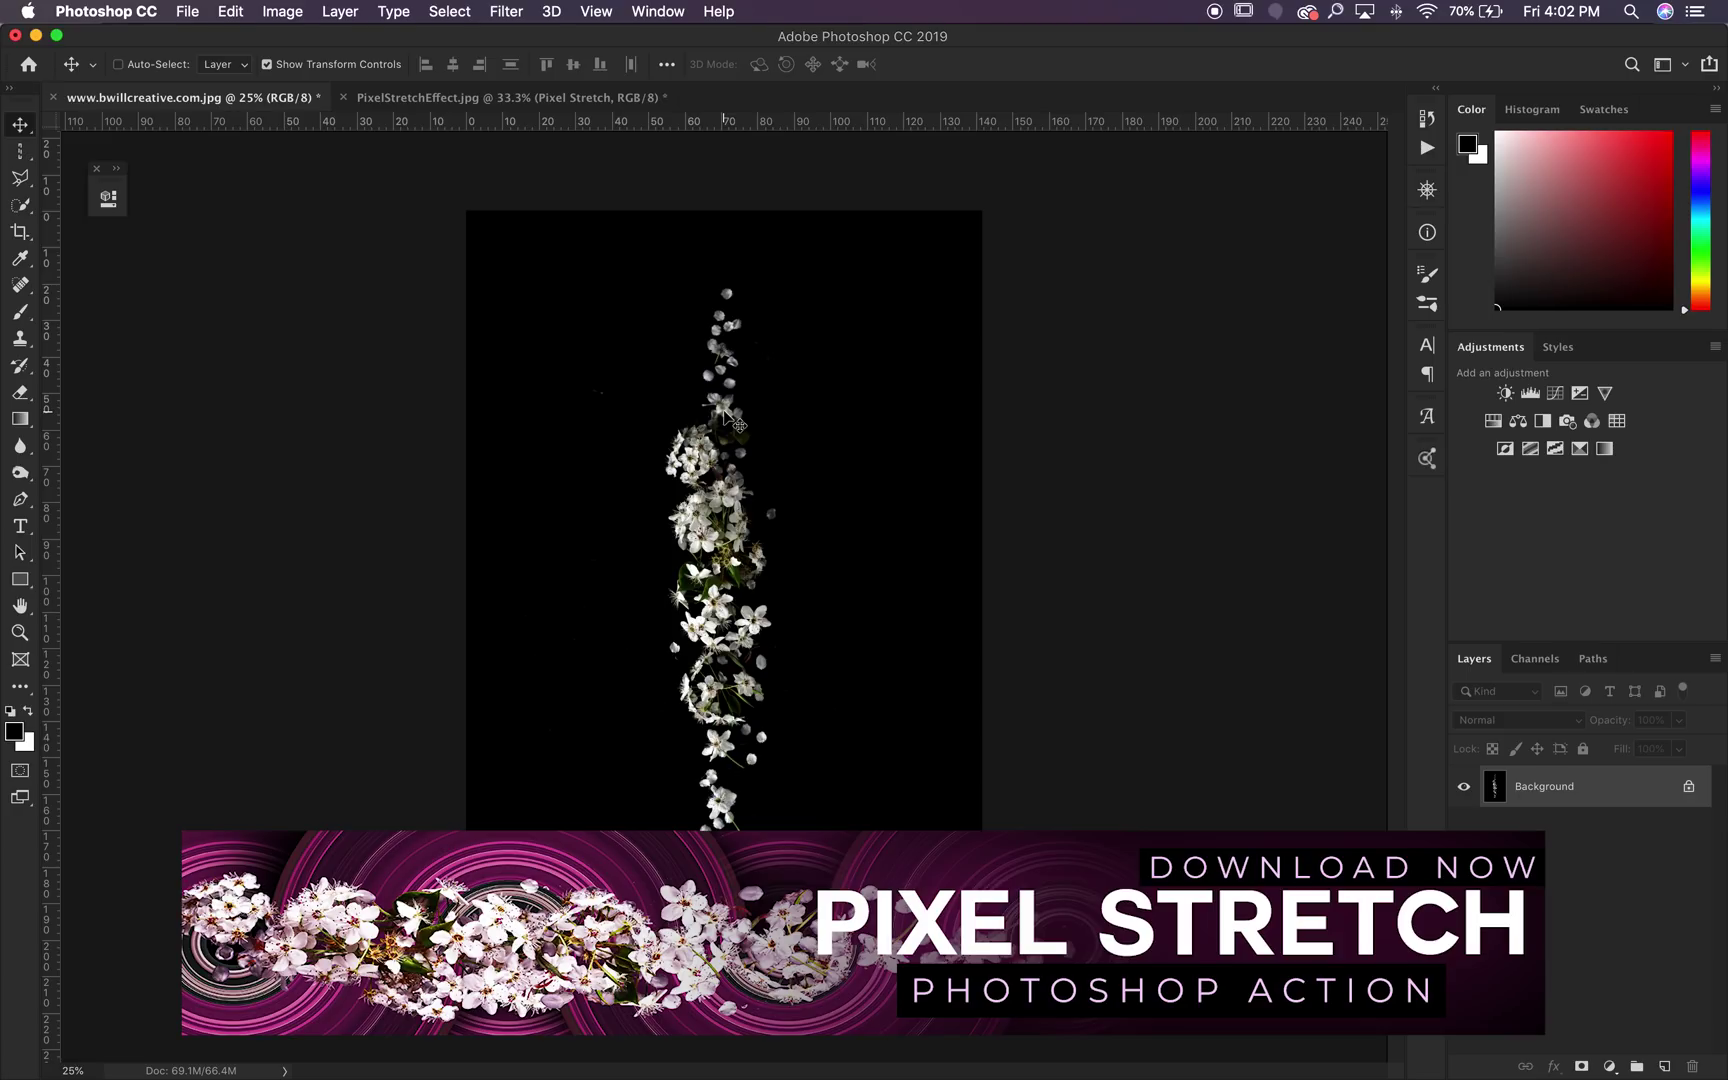
Step: Show the Actions panel and browse the Pixel Stretch Effects set to Circle Pixel Stretch
key(alt+F9)
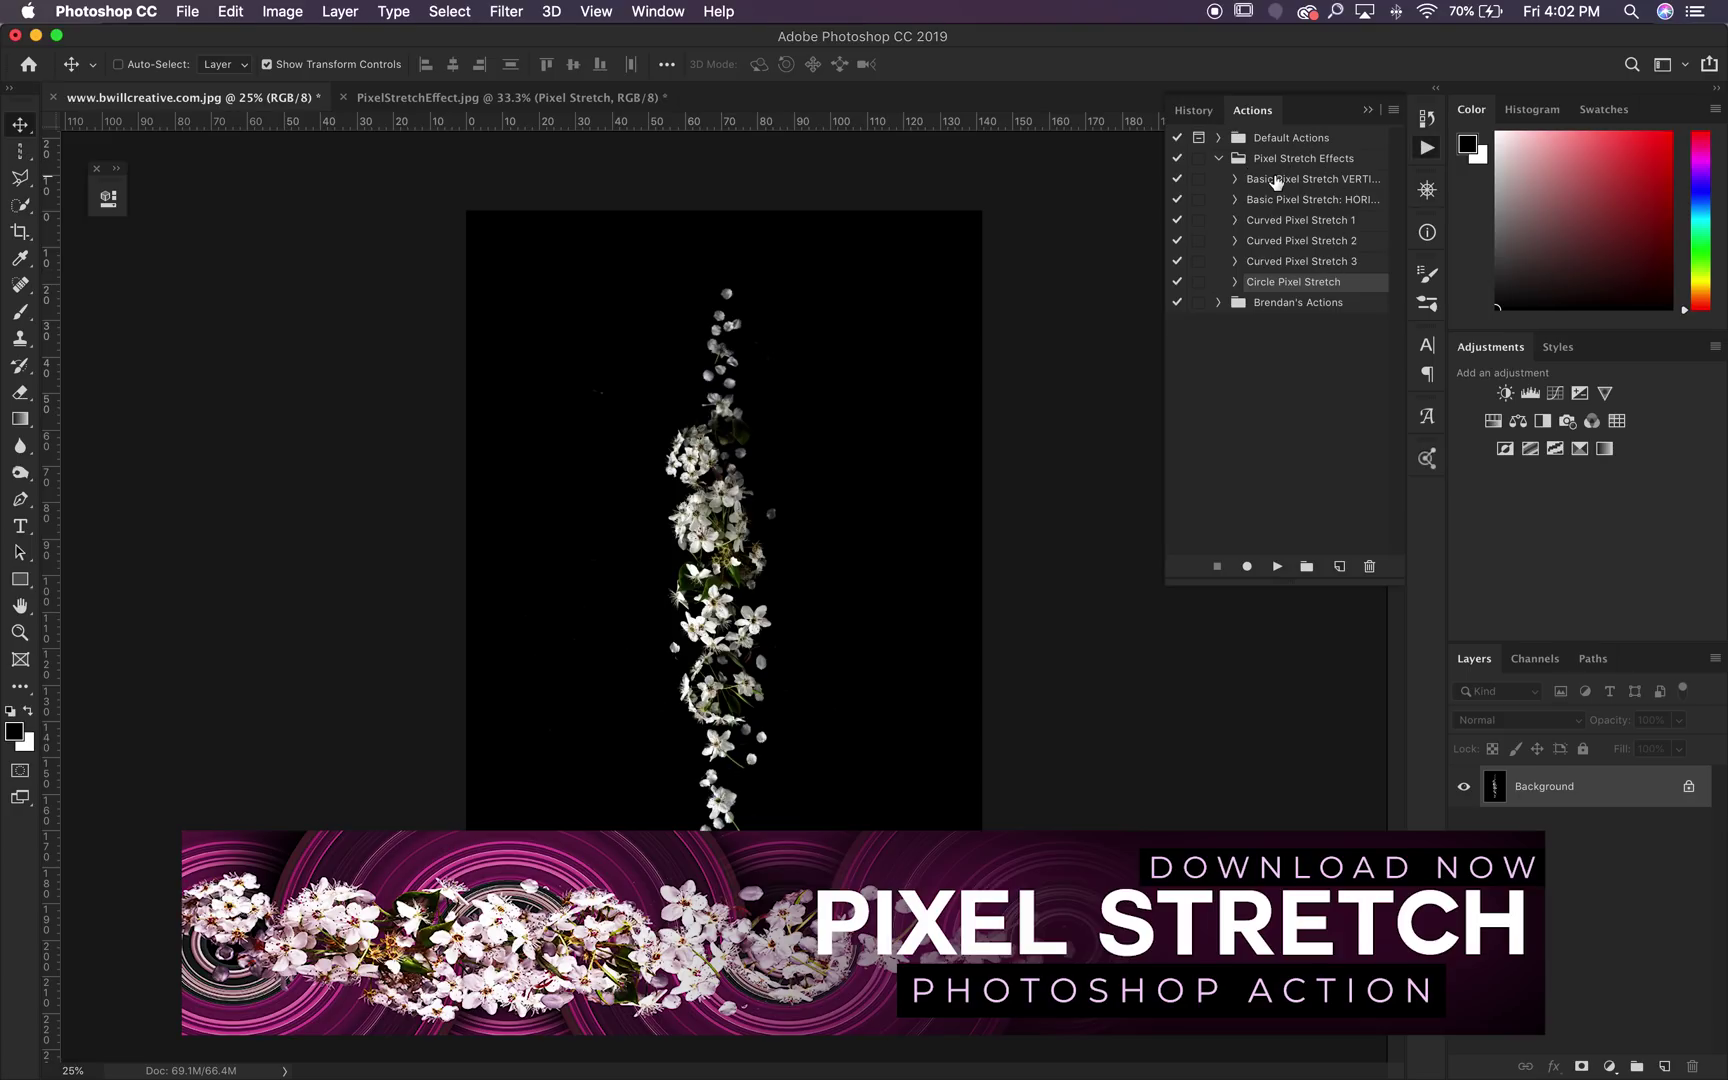
click(1268, 200)
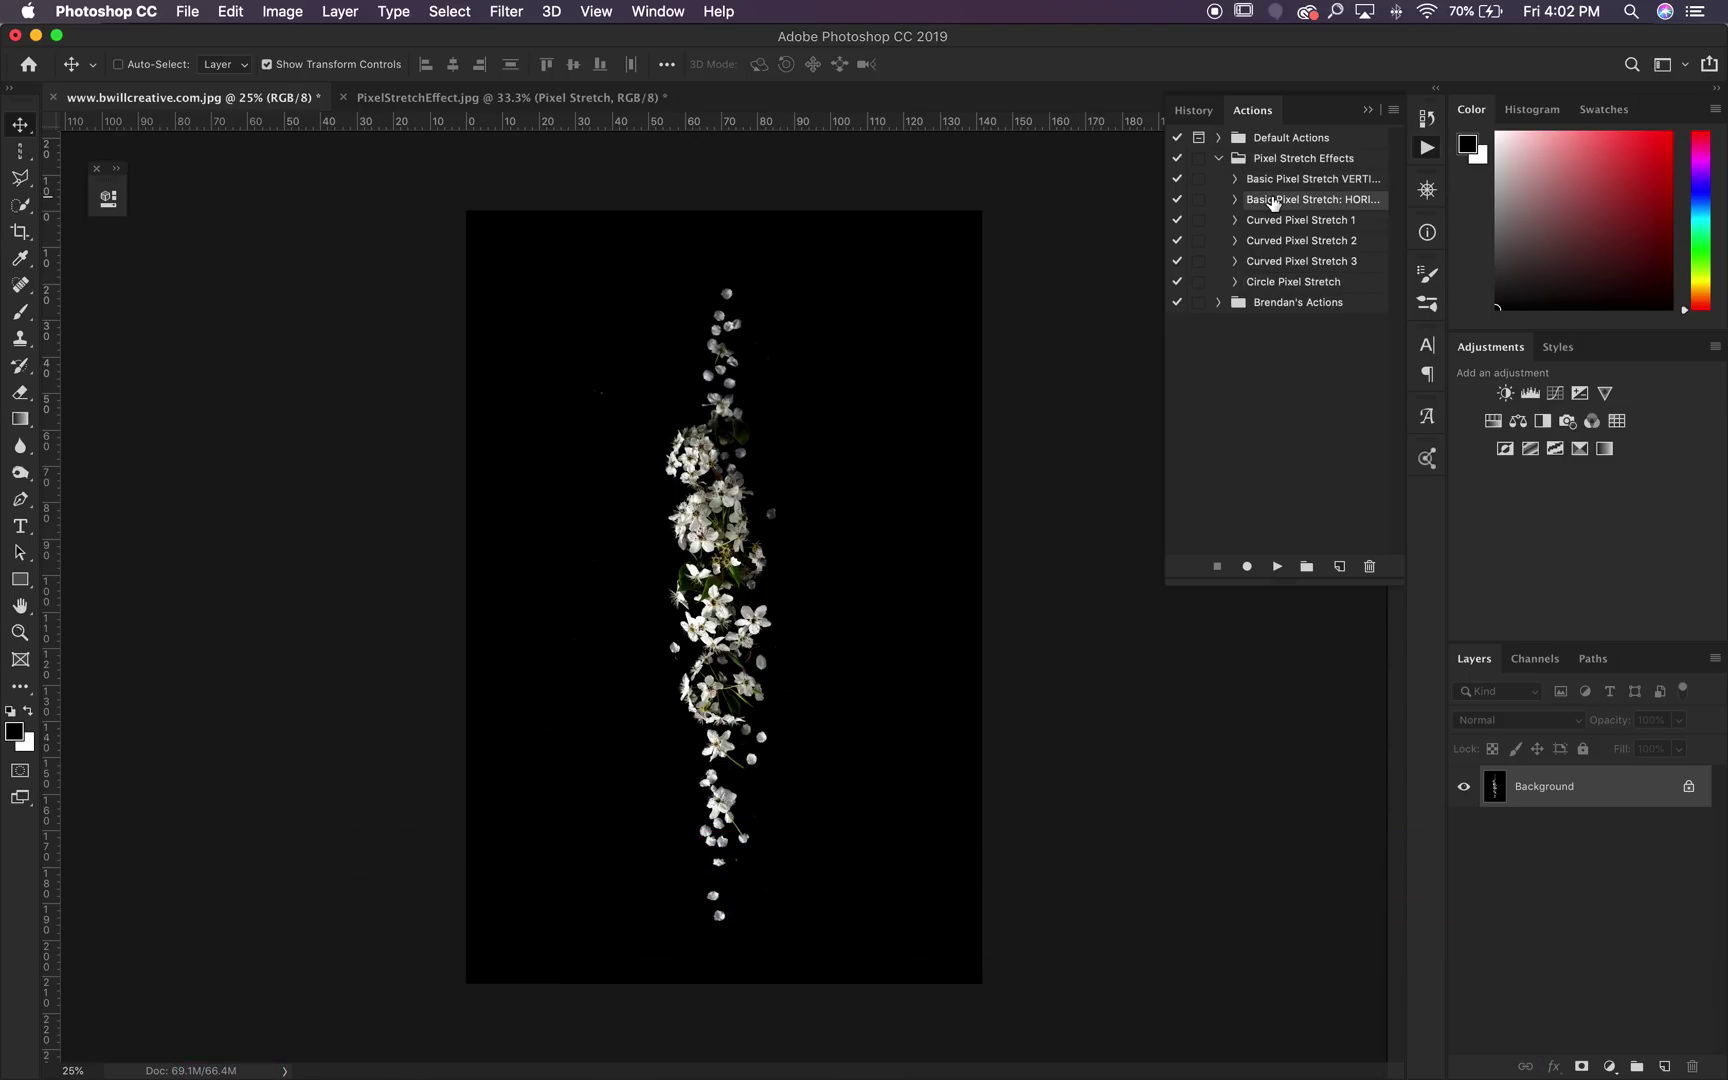
key(ctrl+Tab)
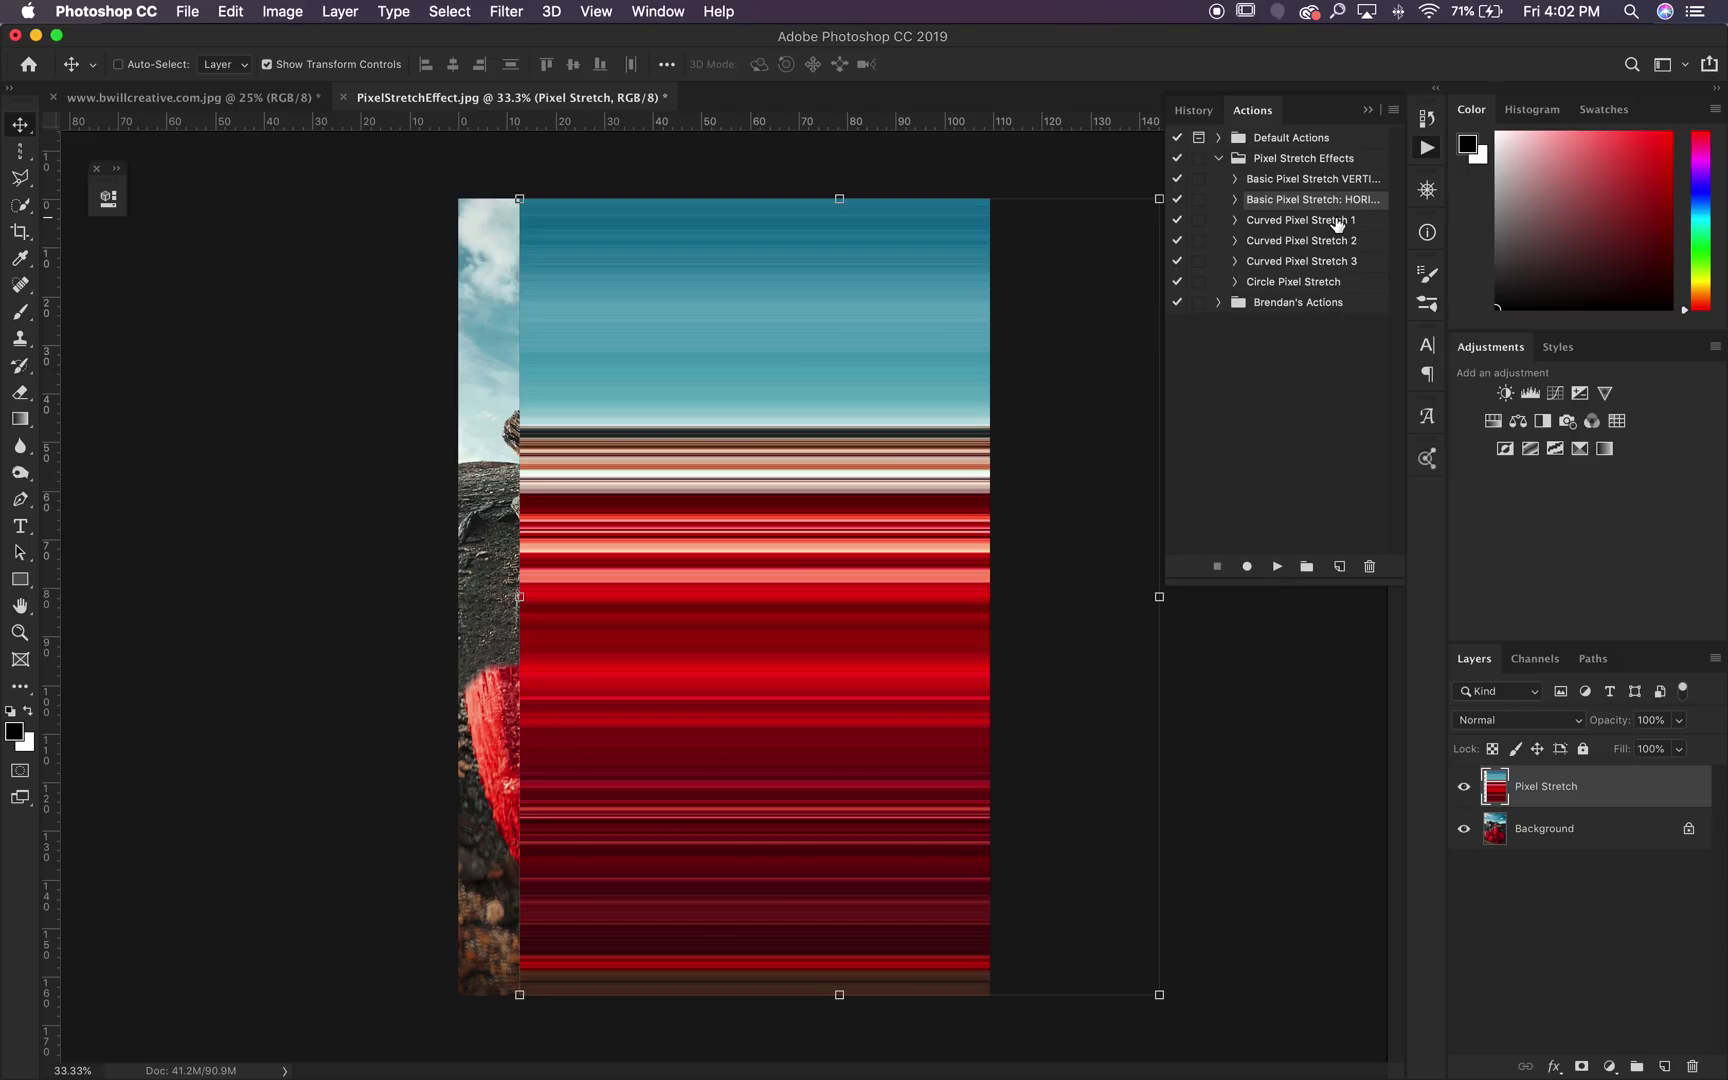
click(1328, 286)
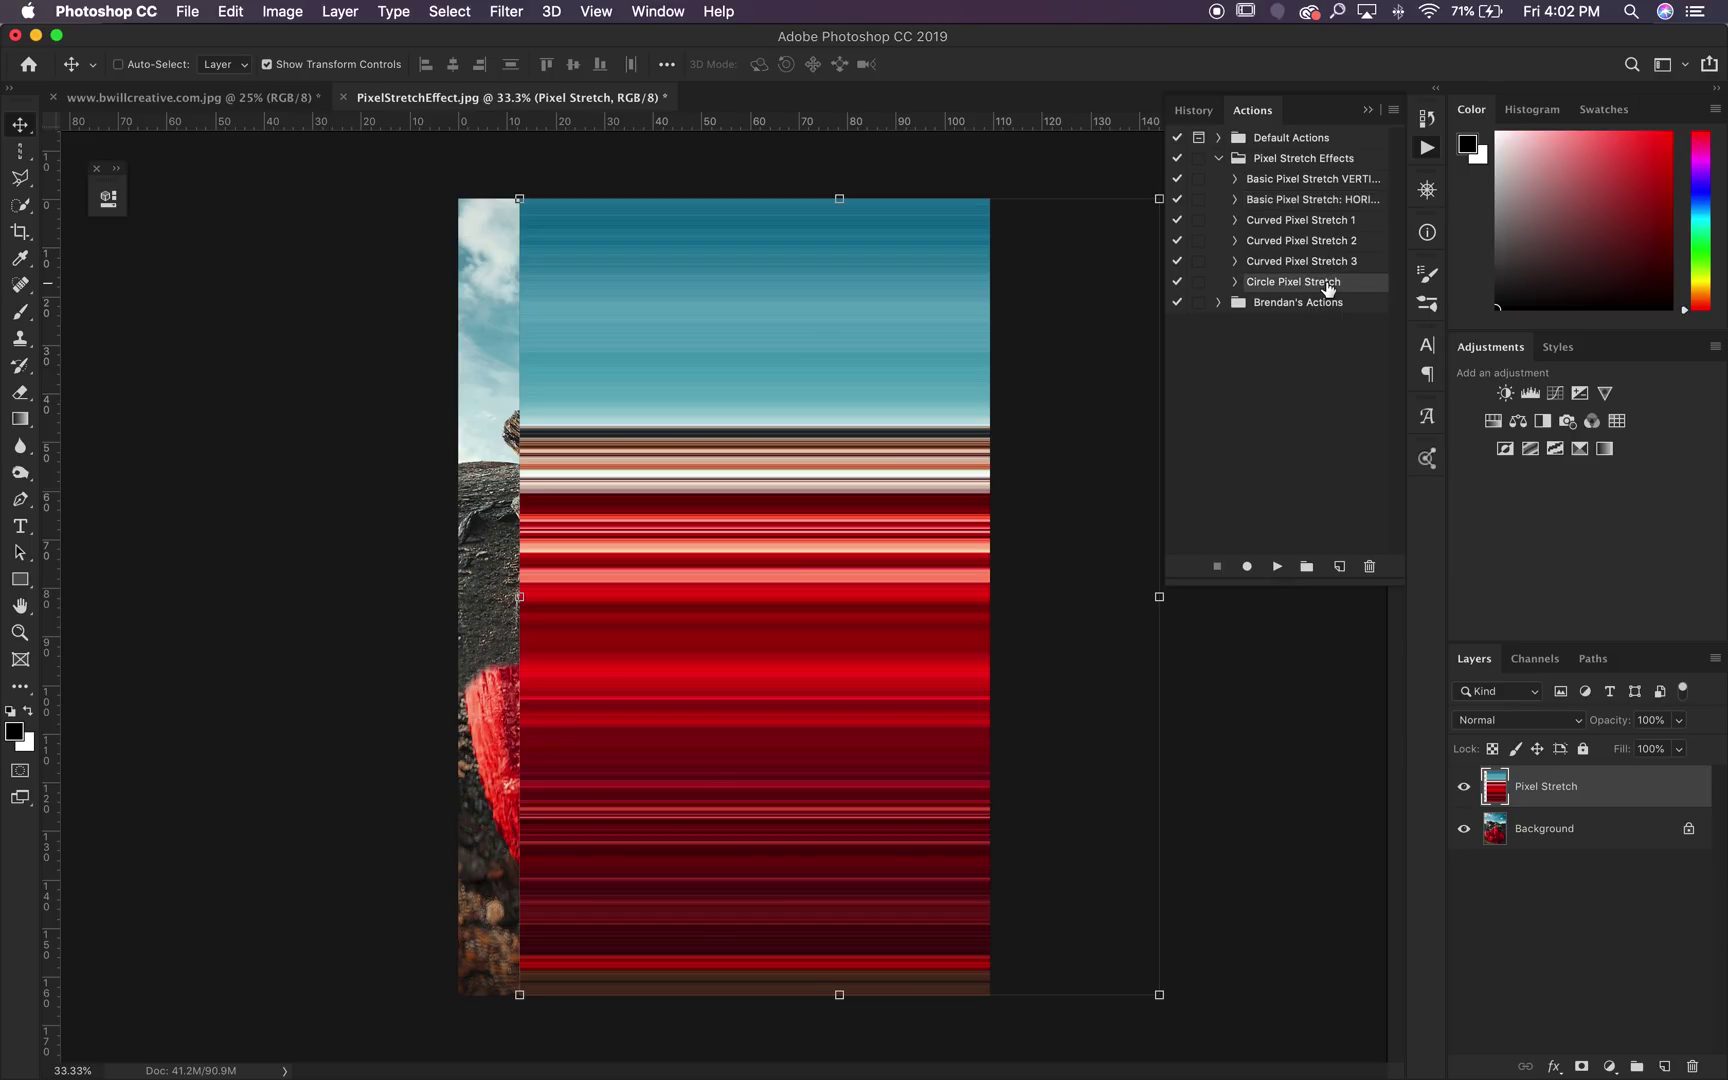
Step: Return to PixelStretchEffect.jpg and delete the Pixel Stretch layer
click(183, 100)
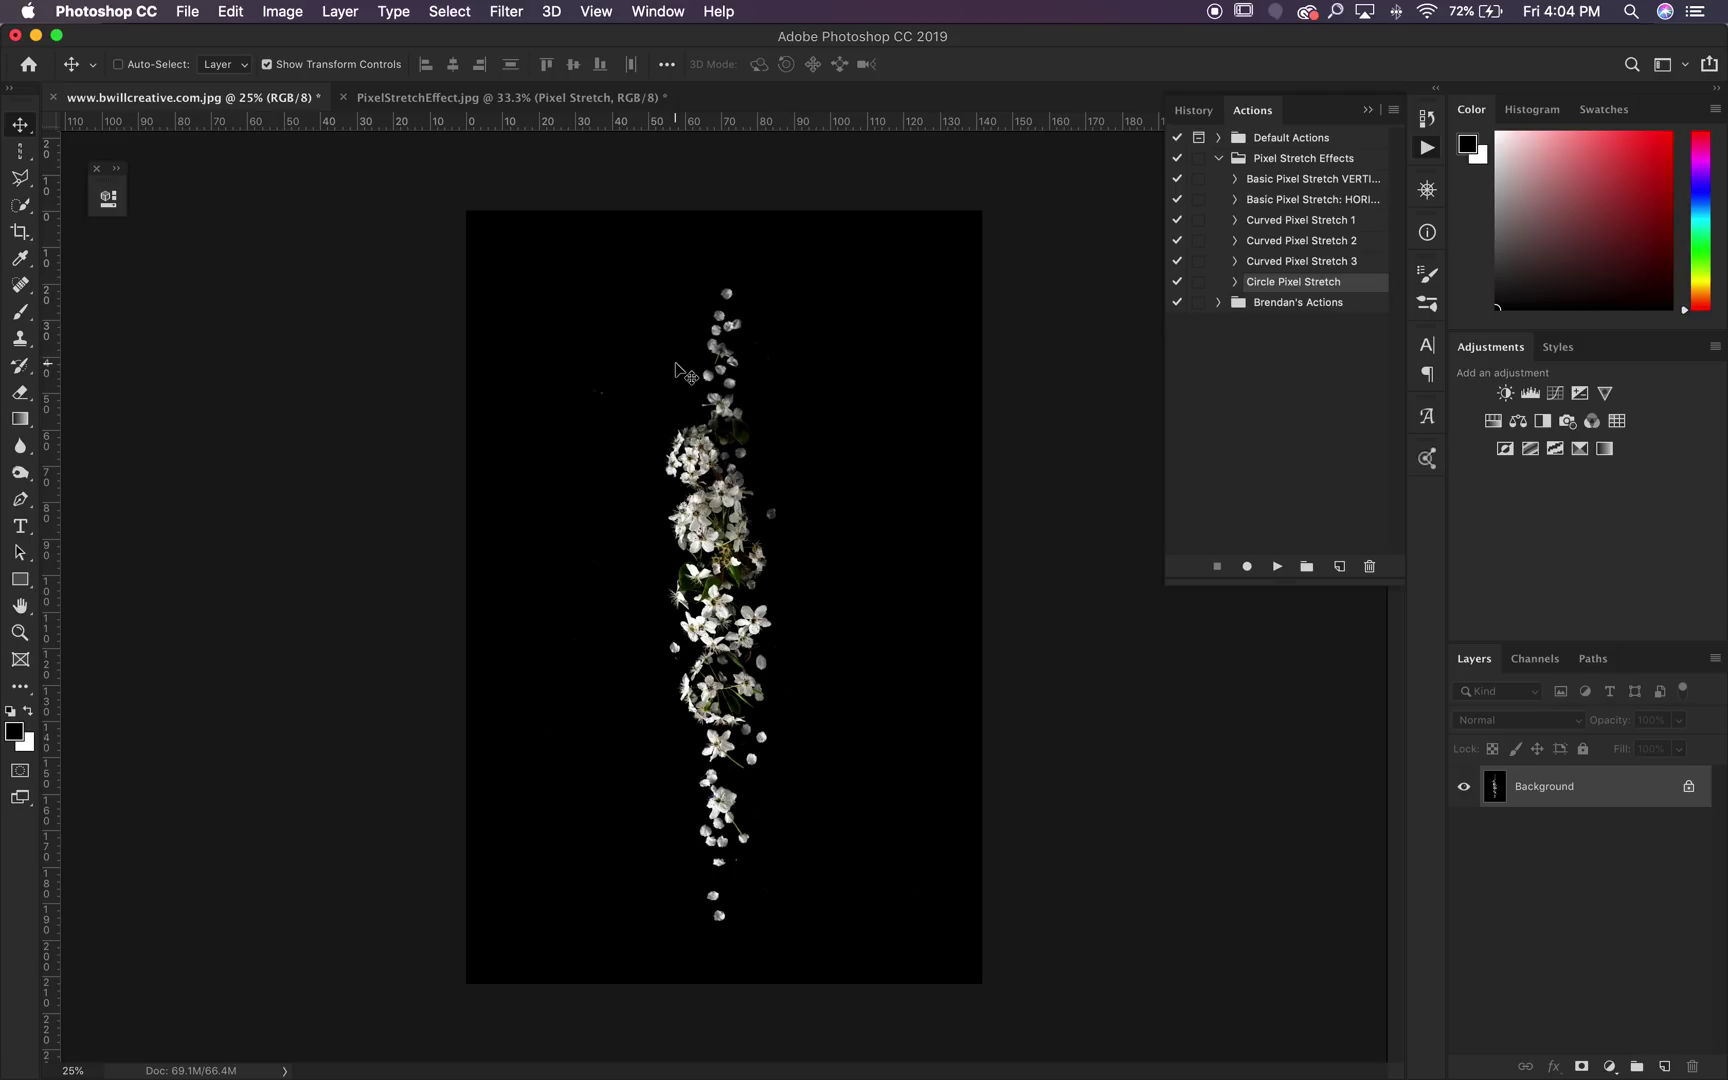
click(500, 97)
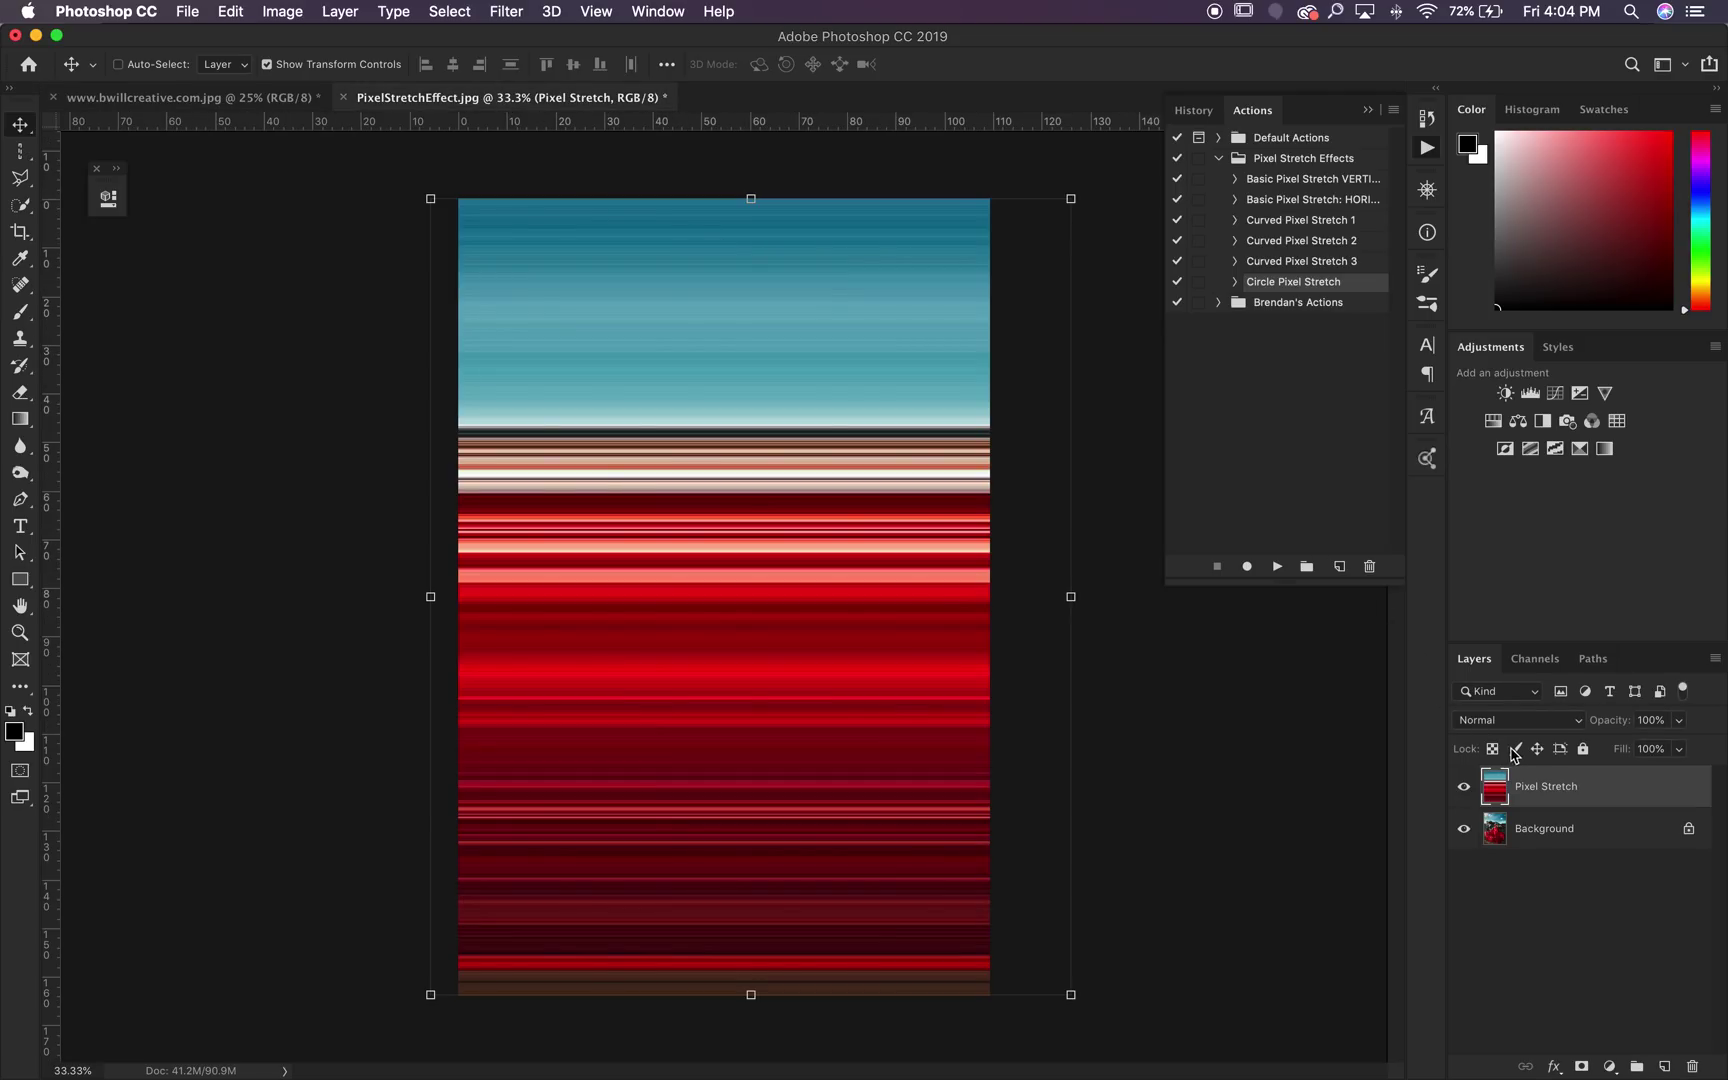
key(Delete)
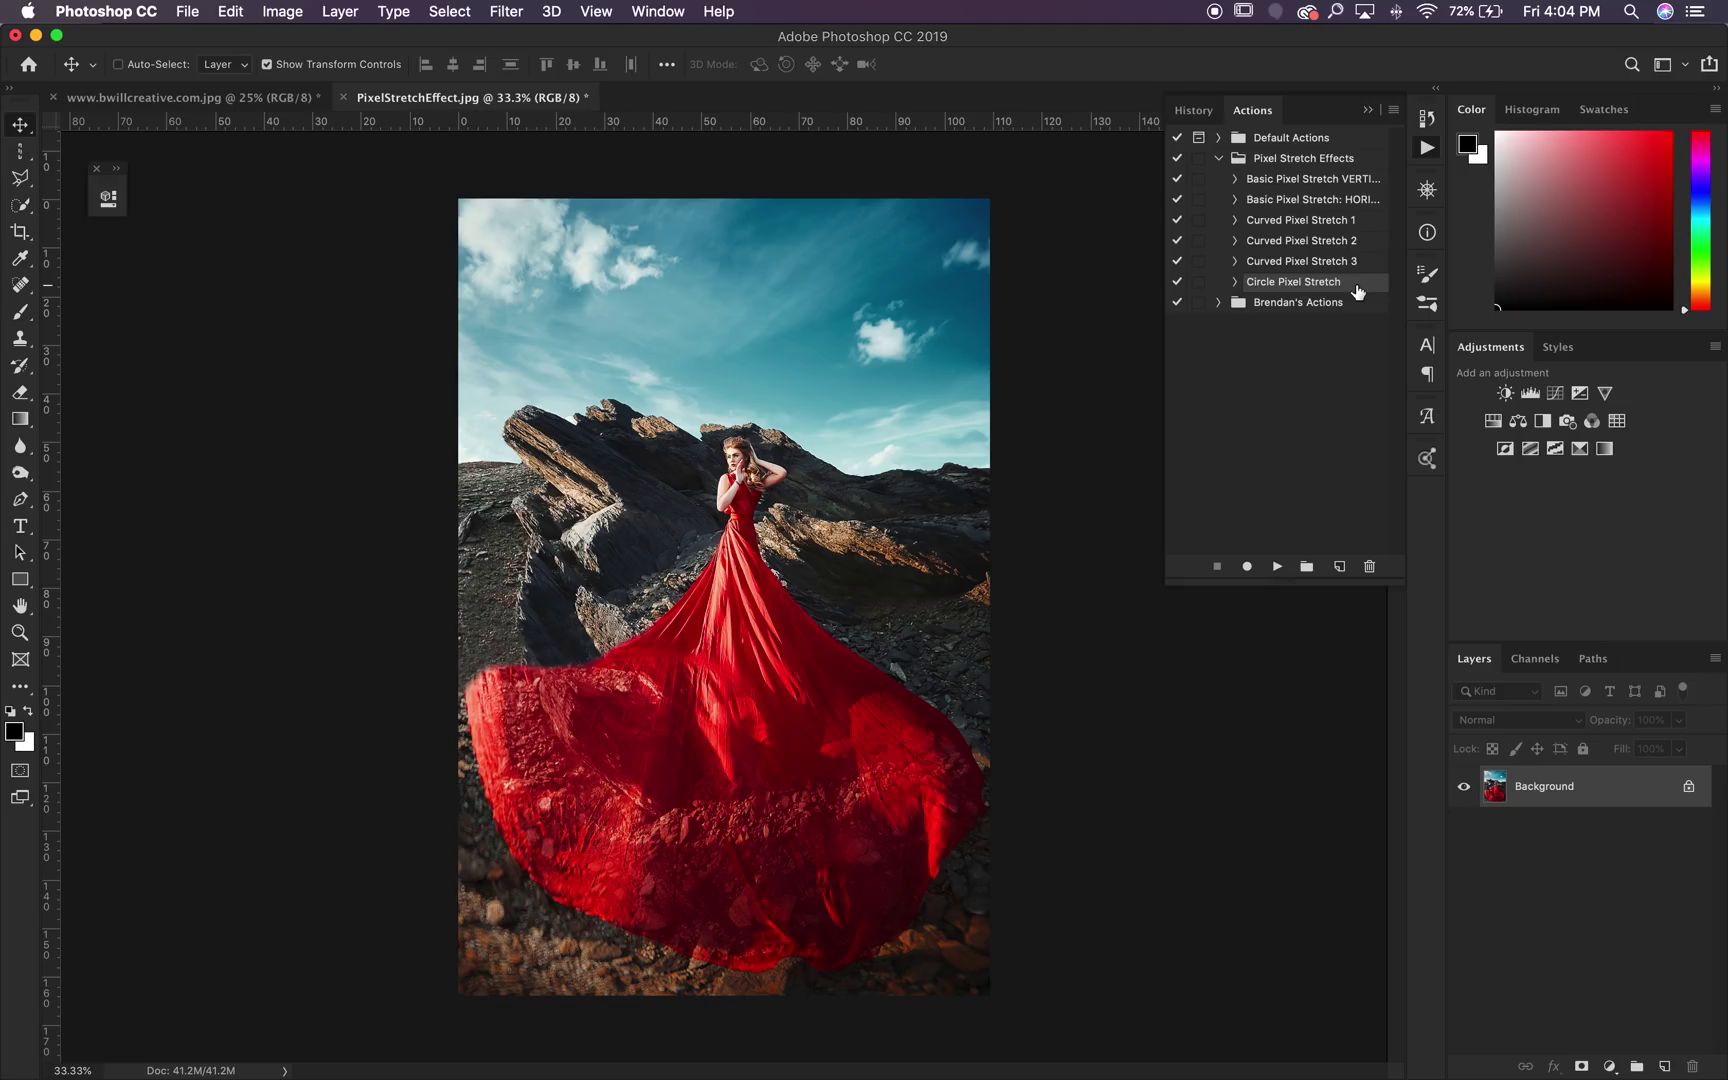
Step: Play the Circle Pixel Stretch action to generate the red concentric ring
click(658, 11)
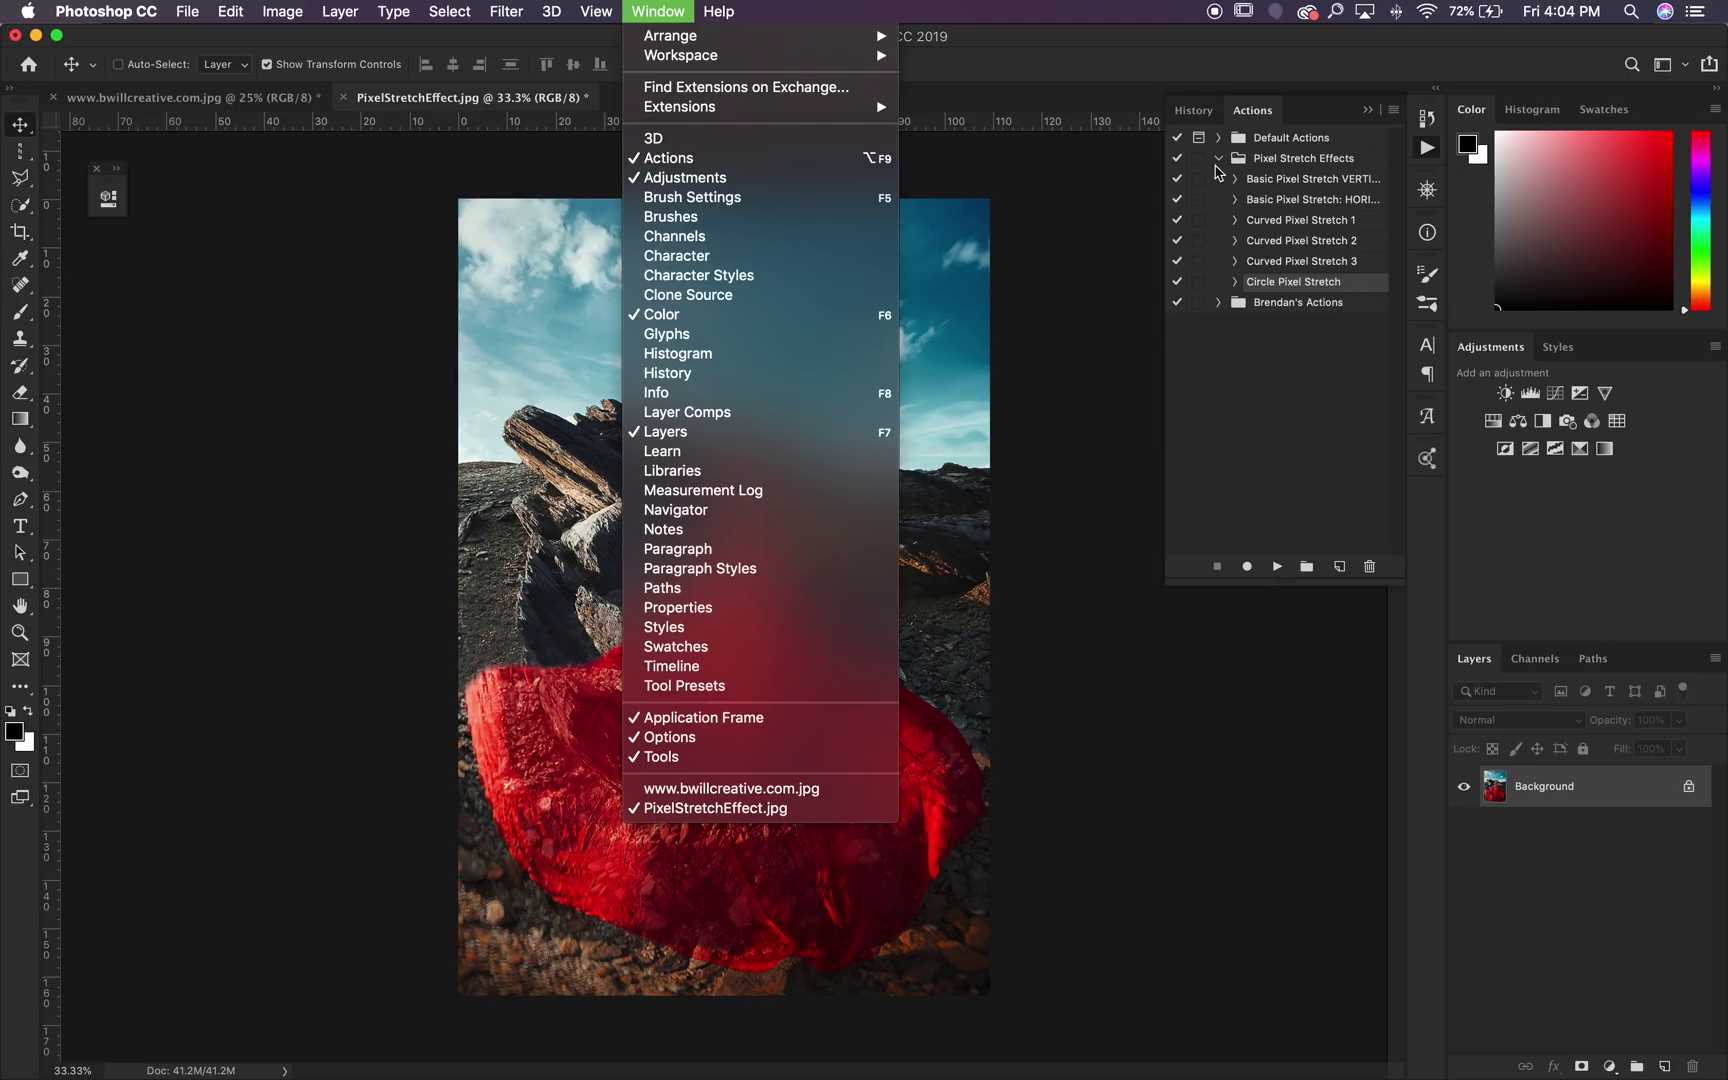
key(Escape)
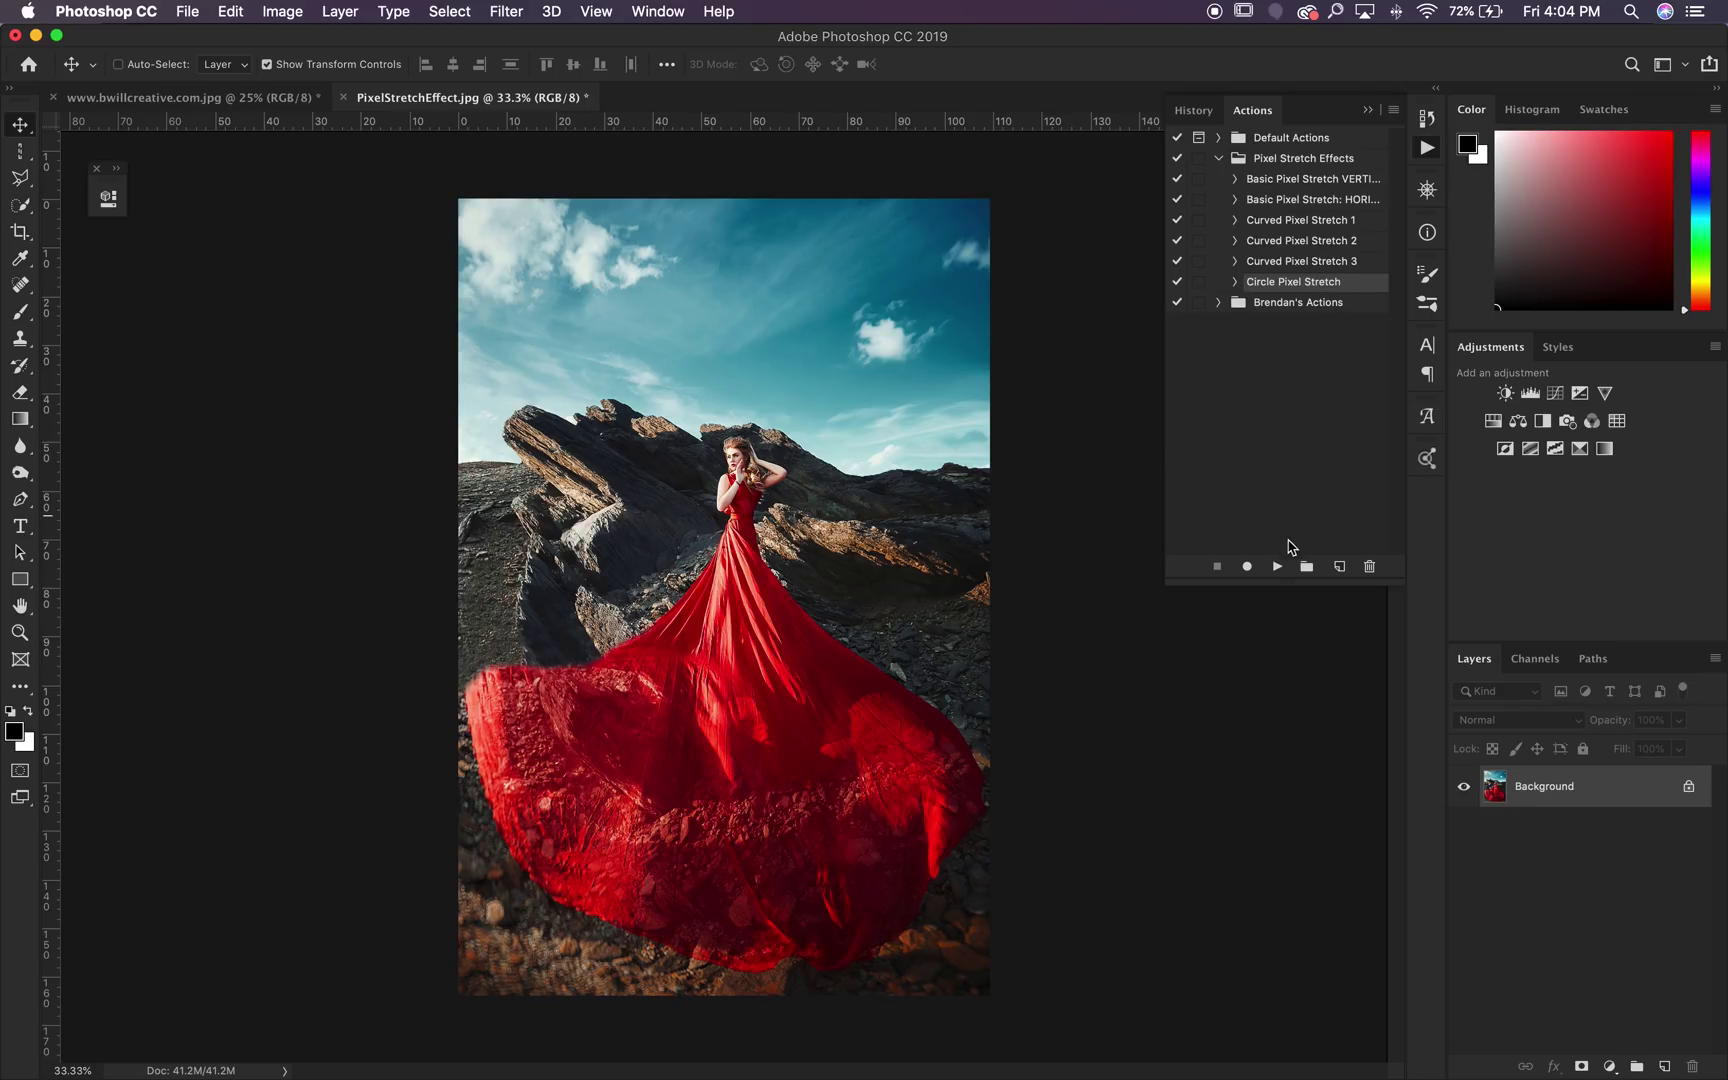
click(1277, 567)
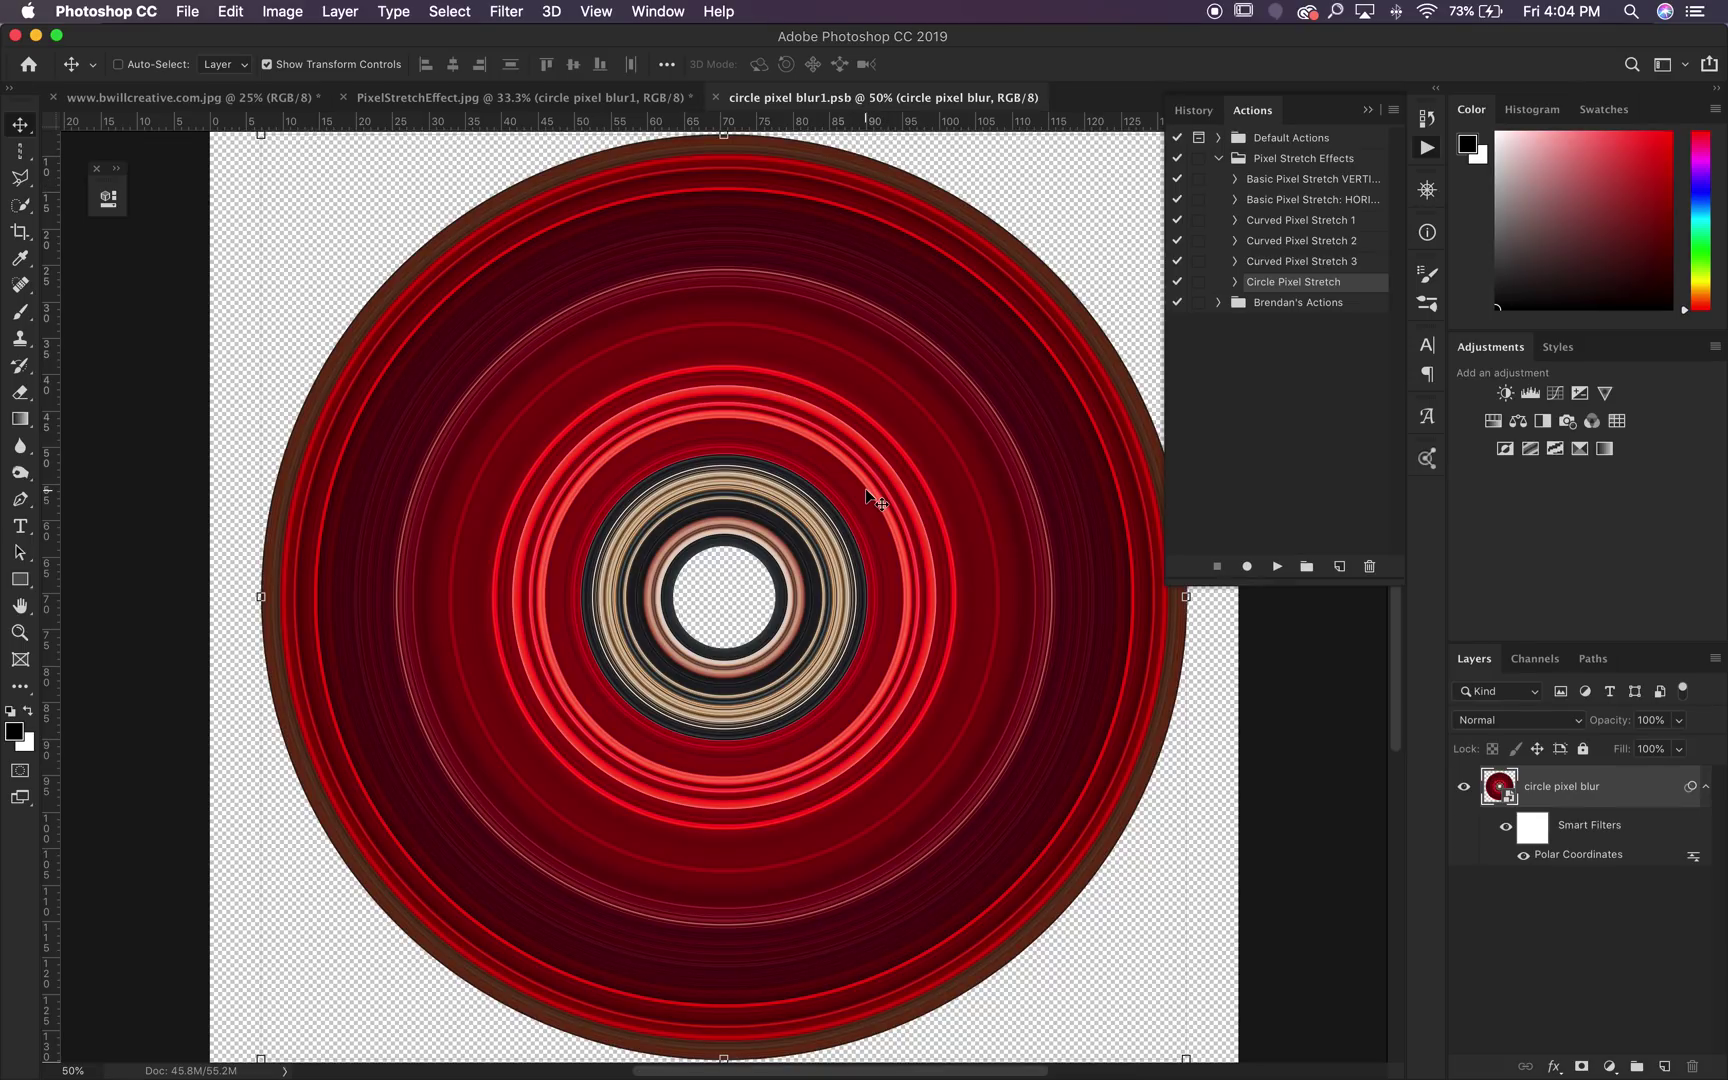
Step: Copy the red ring layer into the other document, then move and scale it into place
key(super+minus)
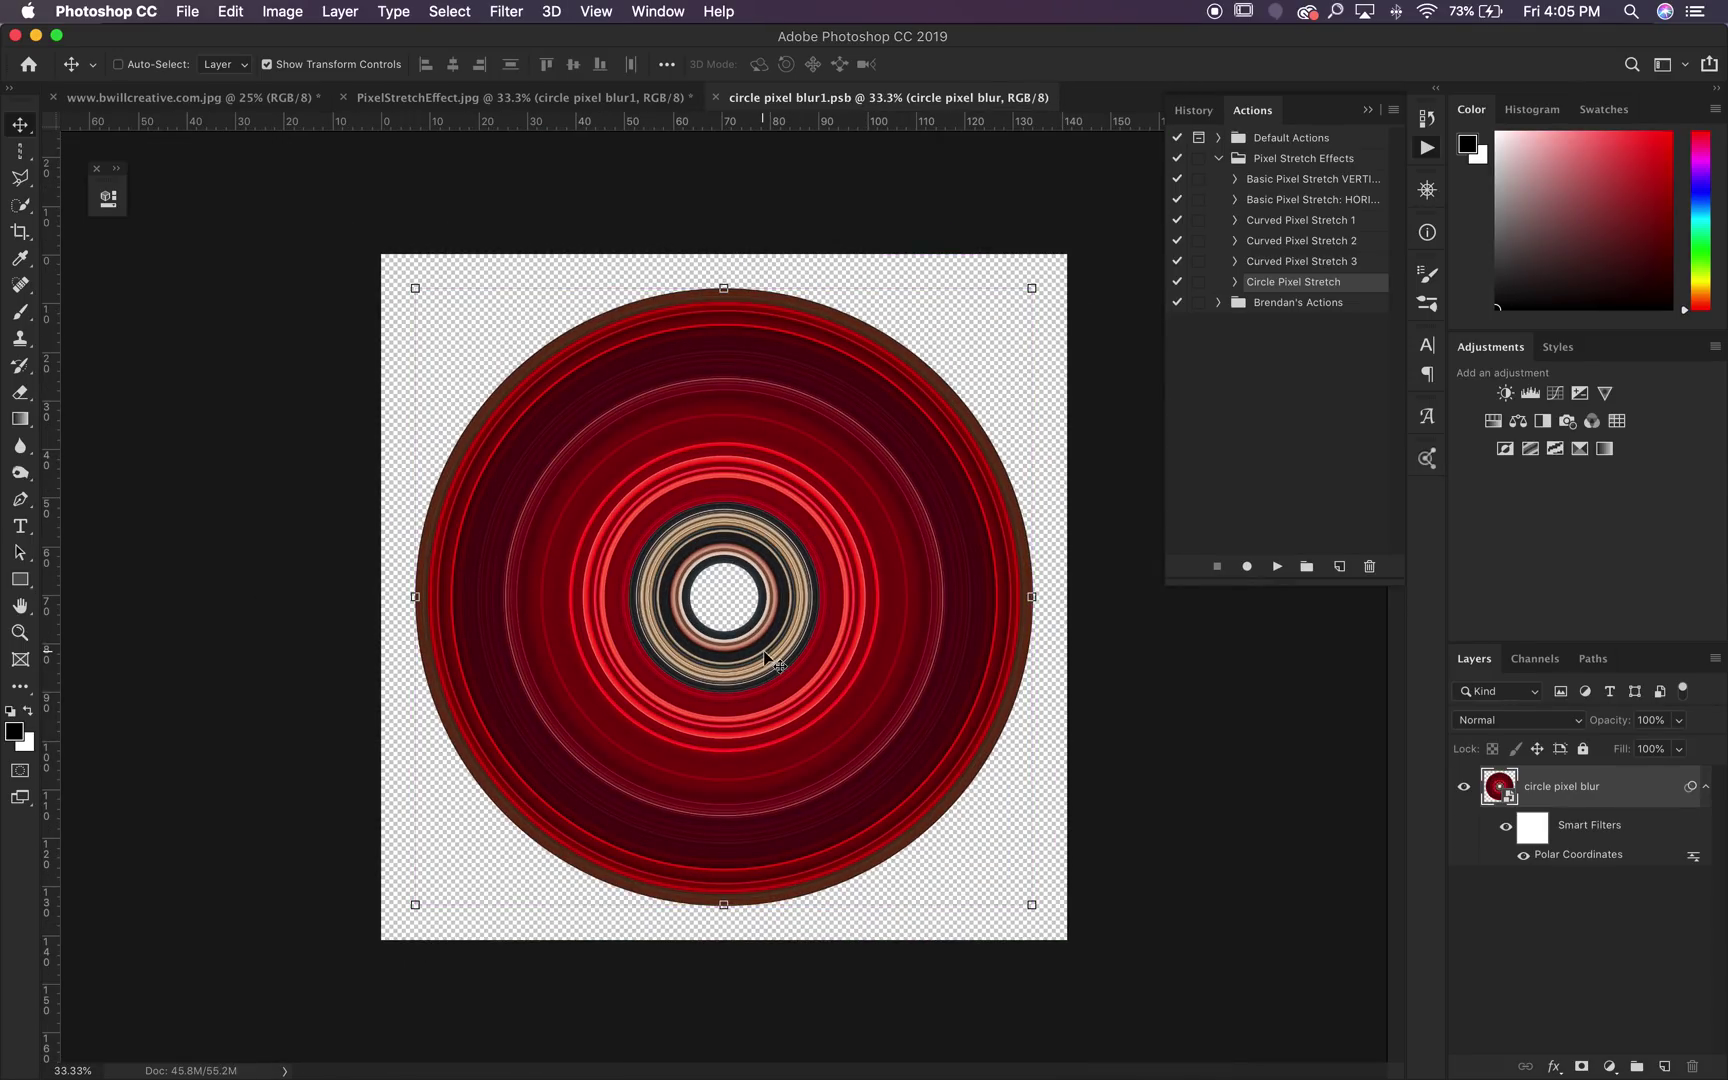
drag(597, 216, 552, 108)
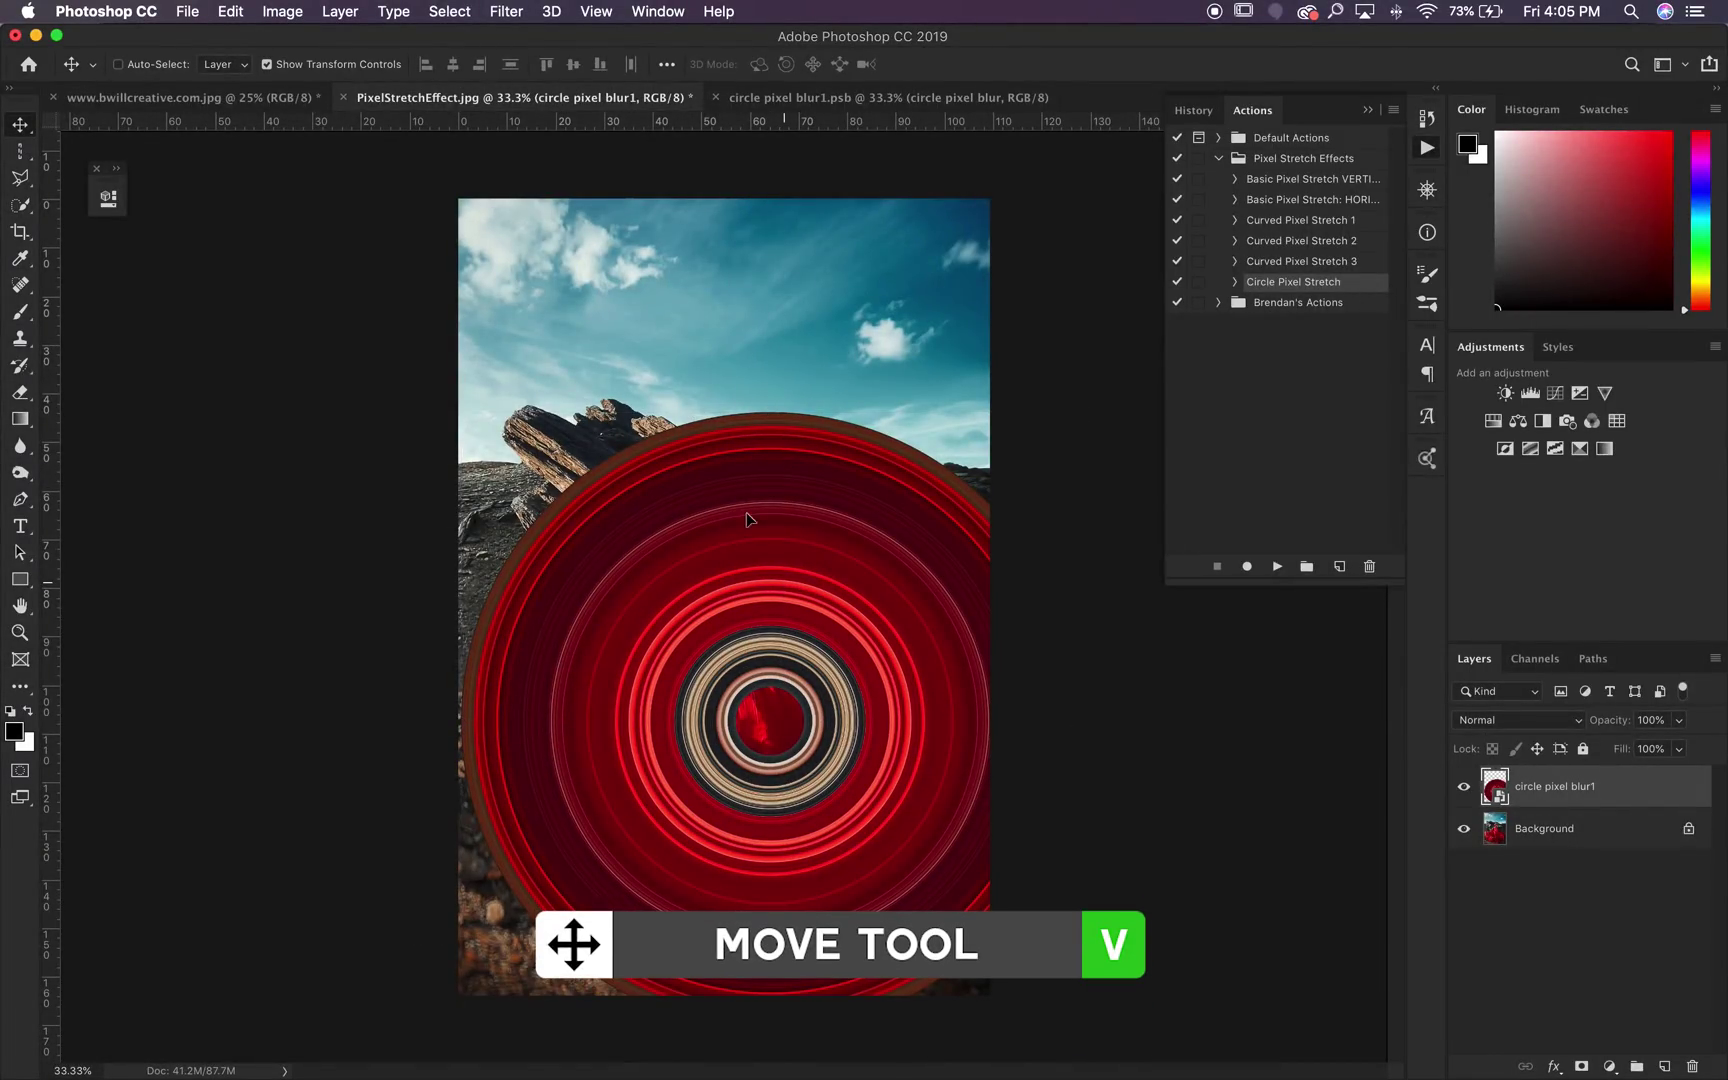
drag(747, 512, 822, 590)
drag(692, 510, 740, 610)
key(Return)
Step: Hide the ring layer in both the red-dress and flower documents
key(super+0)
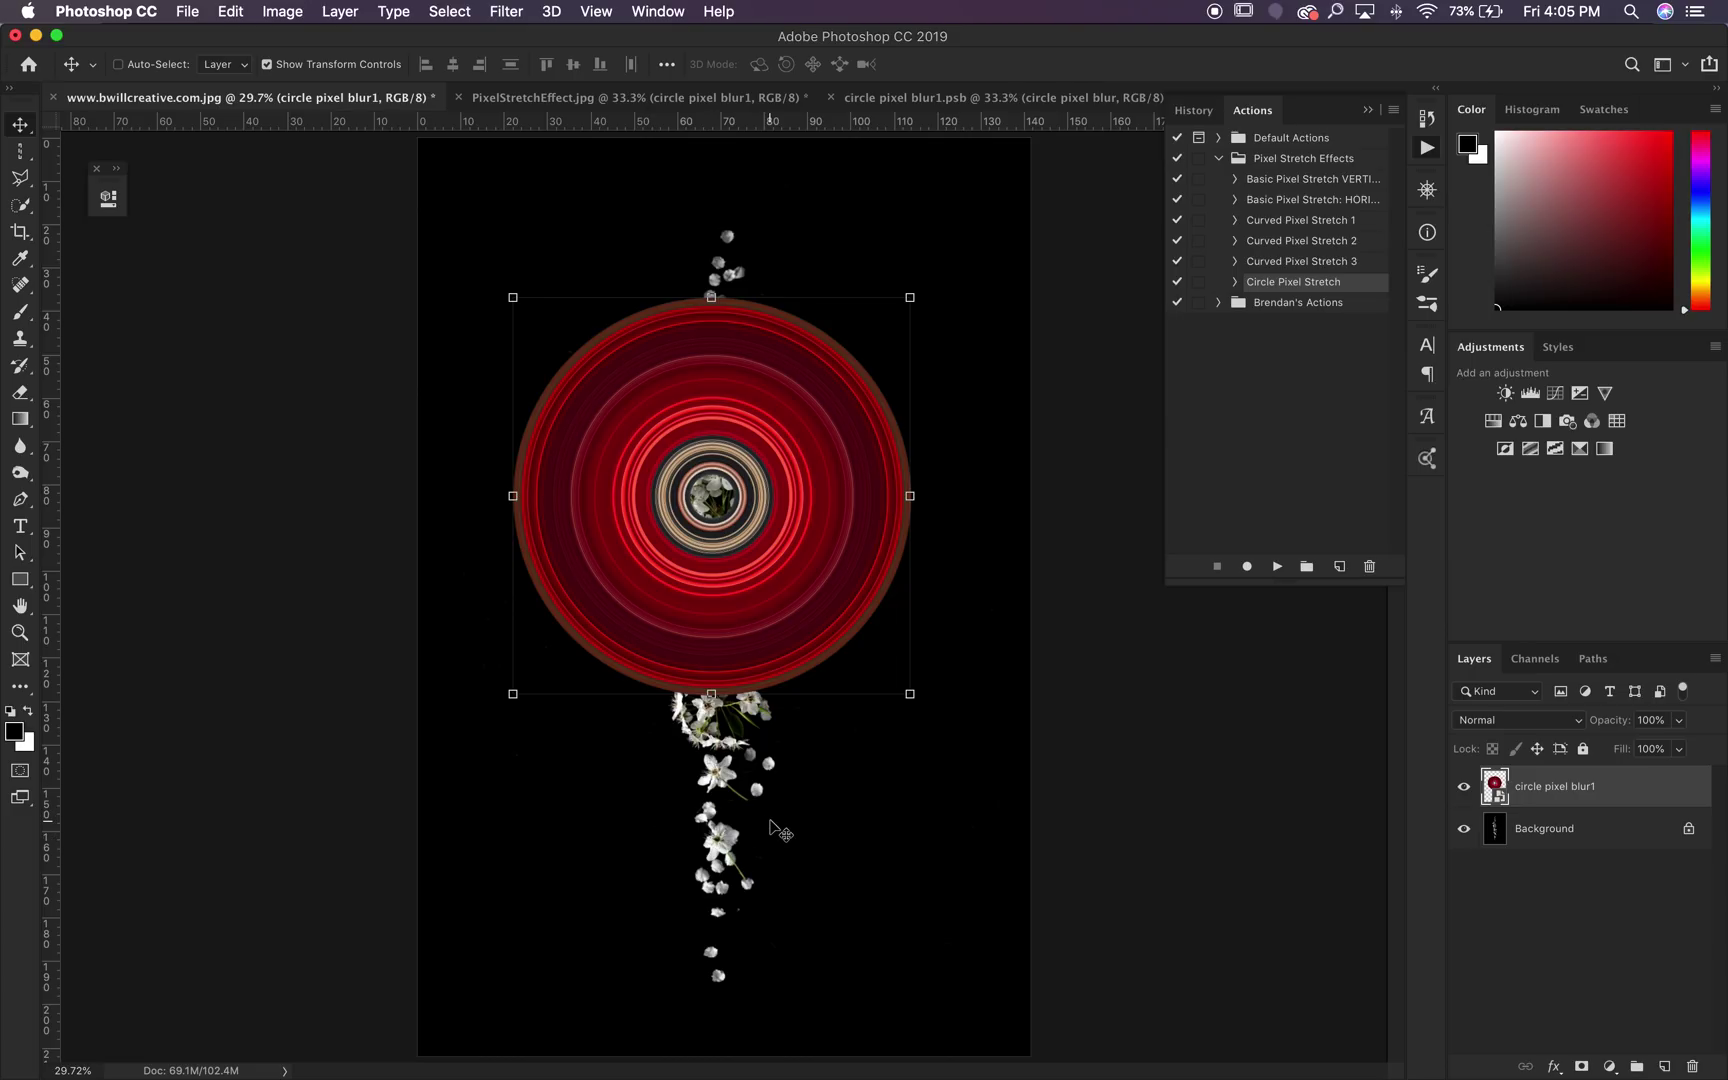
key(ctrl+Tab)
key(super+comma)
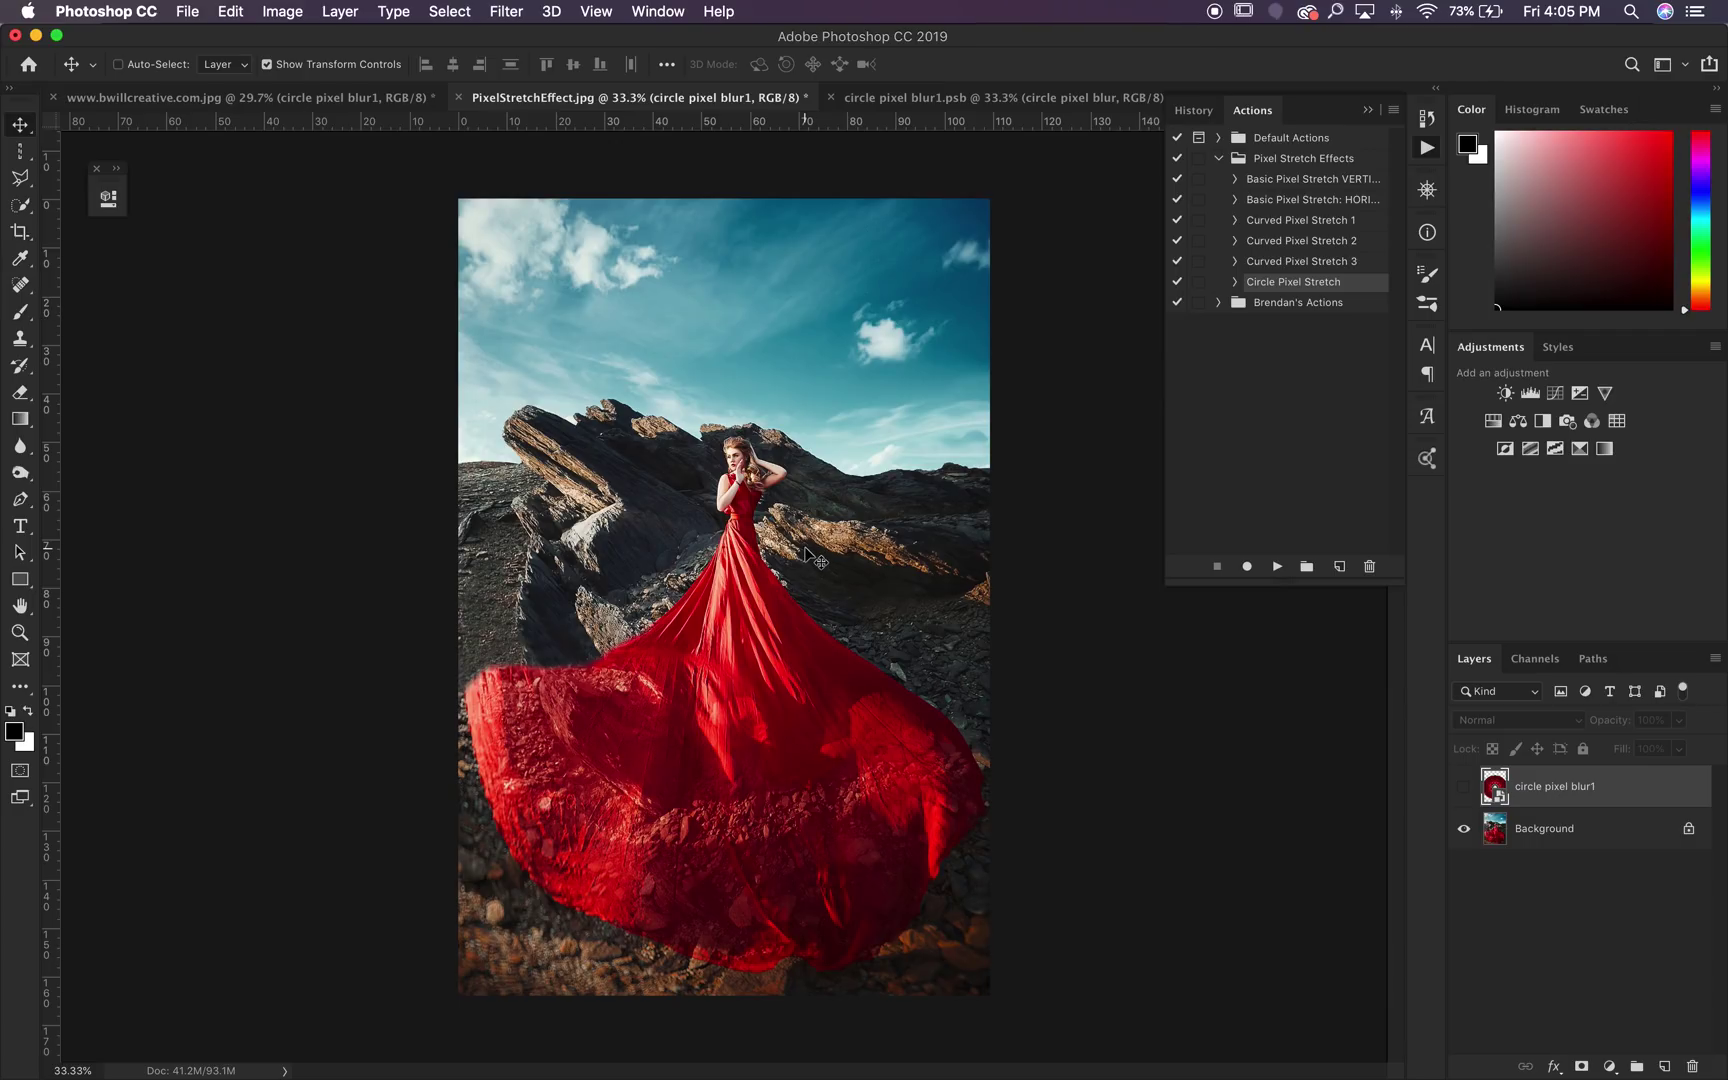
key(ctrl+shift+Tab)
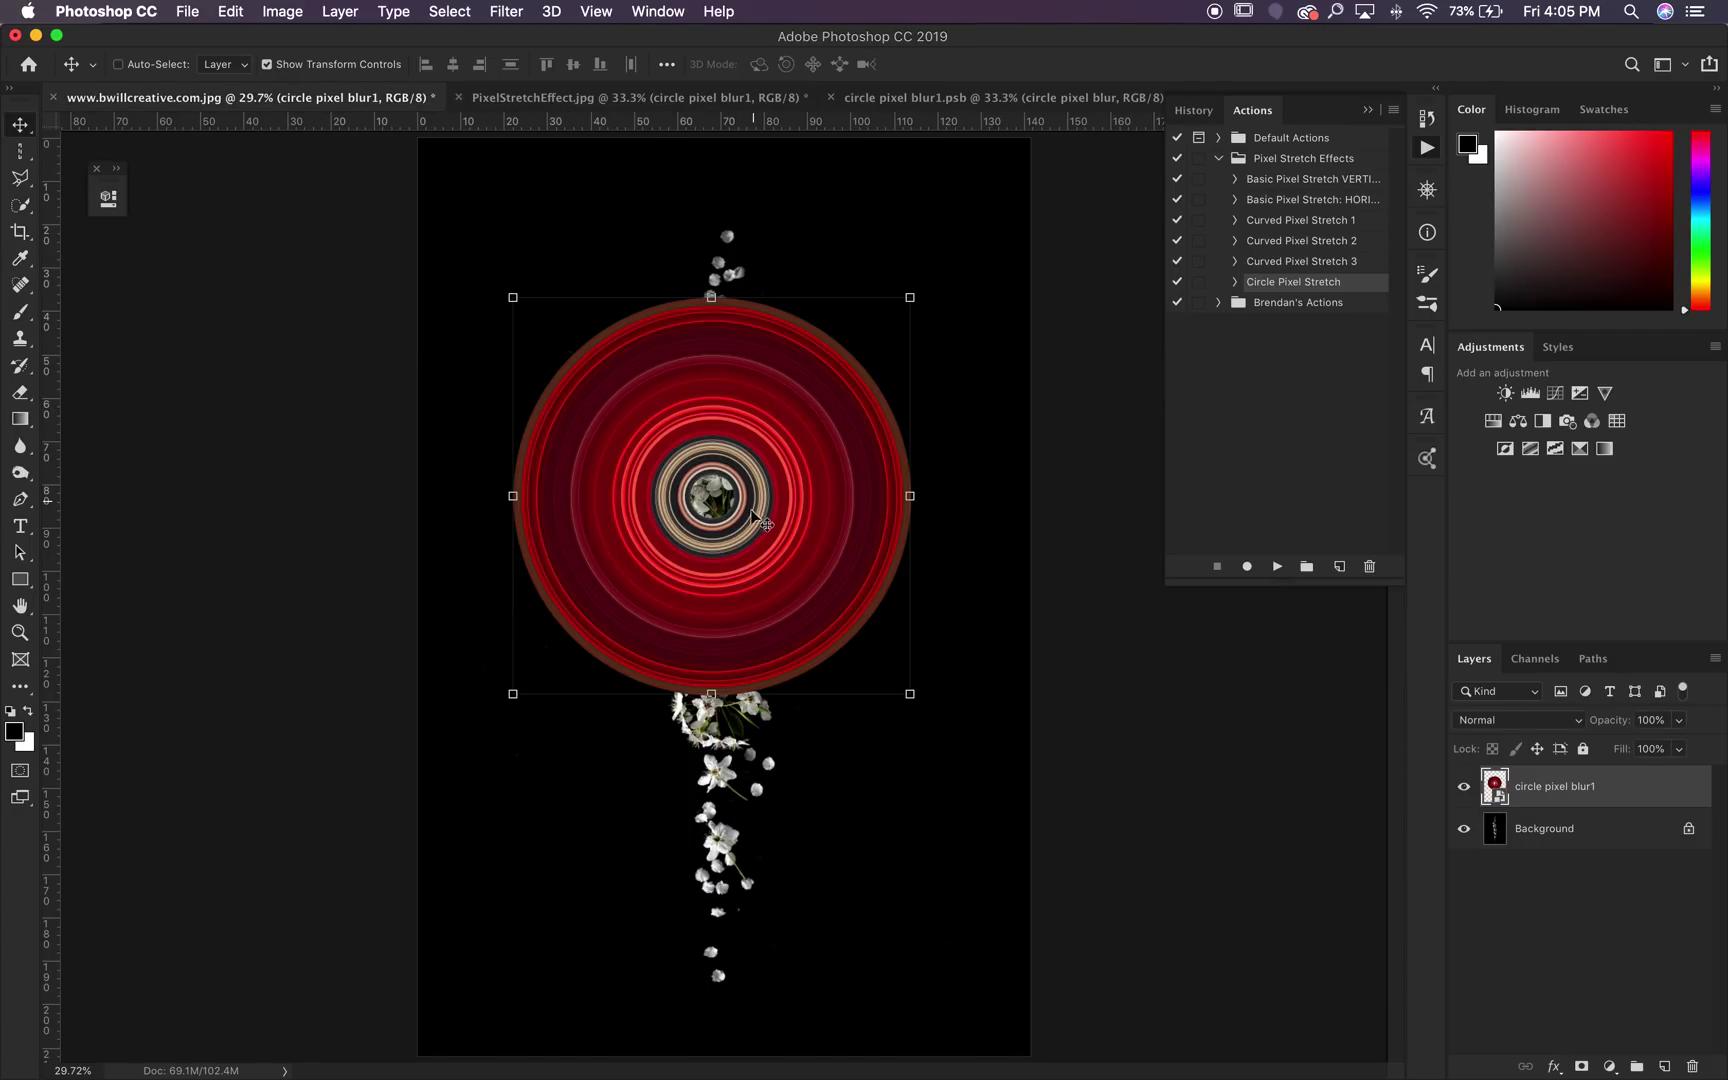
click(1465, 791)
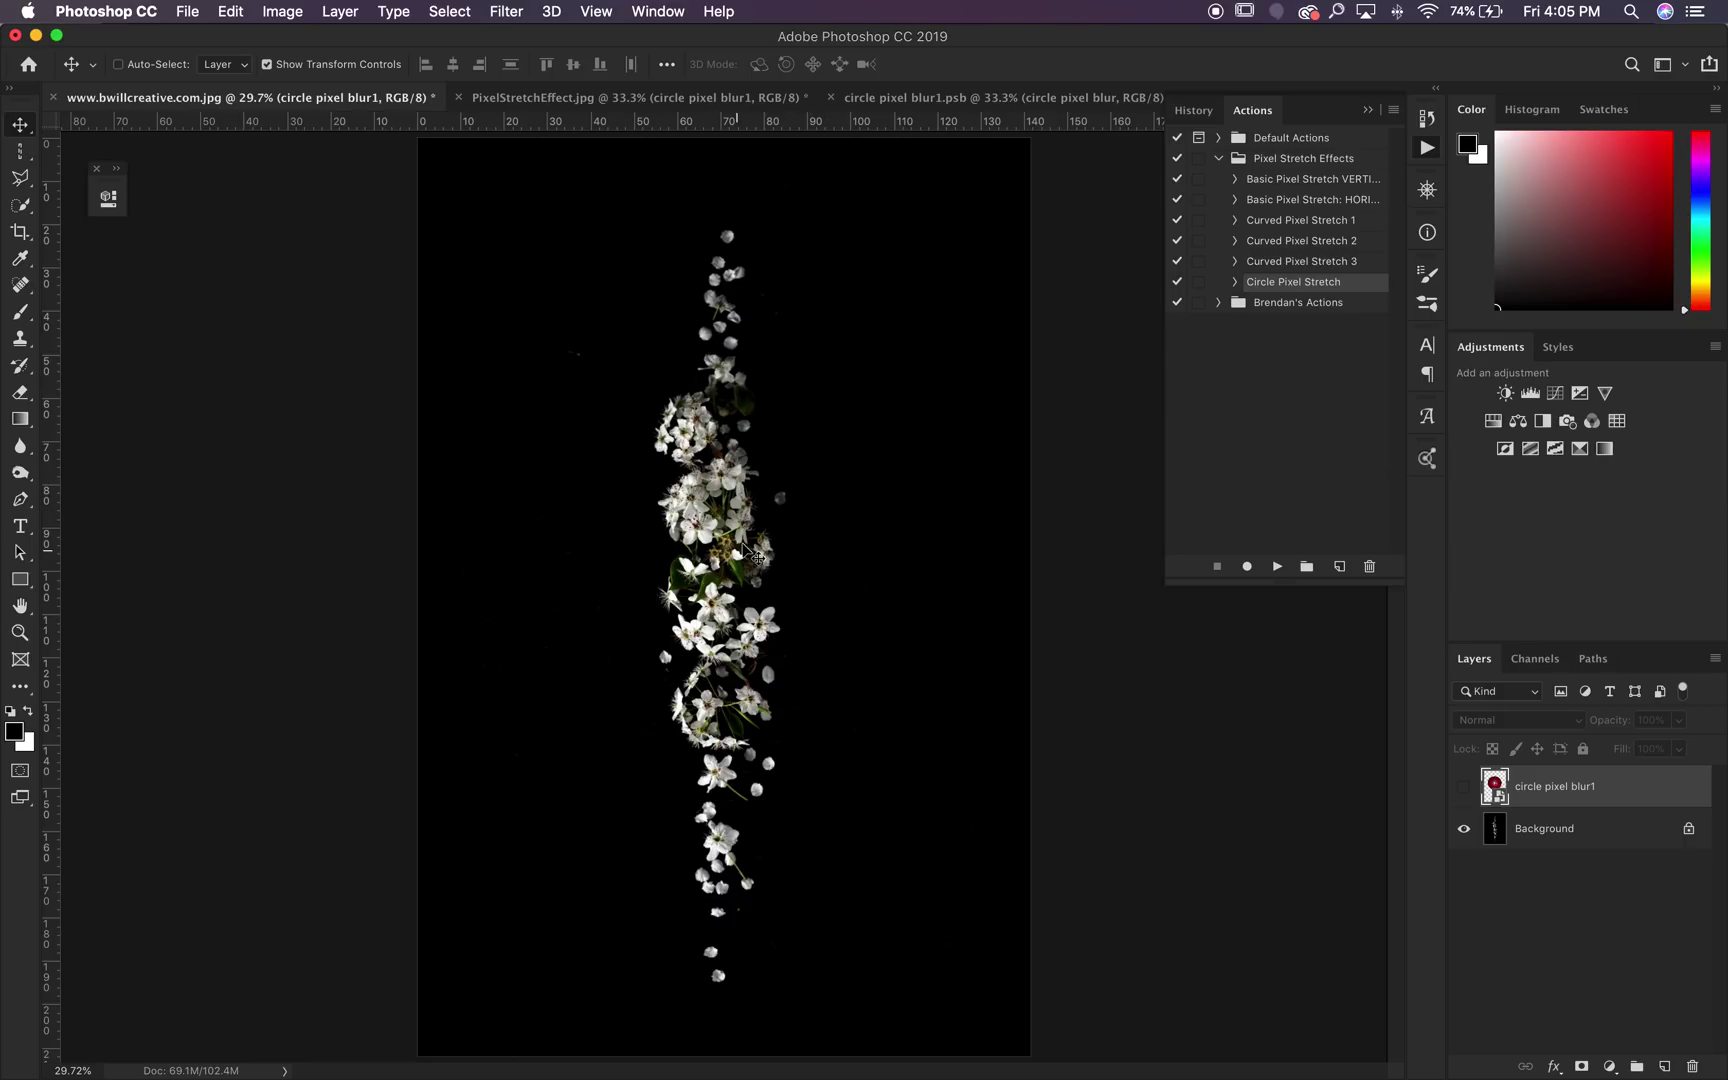
Step: Duplicate the Background layer, then duplicate the Green channel after comparing it with Blue
click(1610, 830)
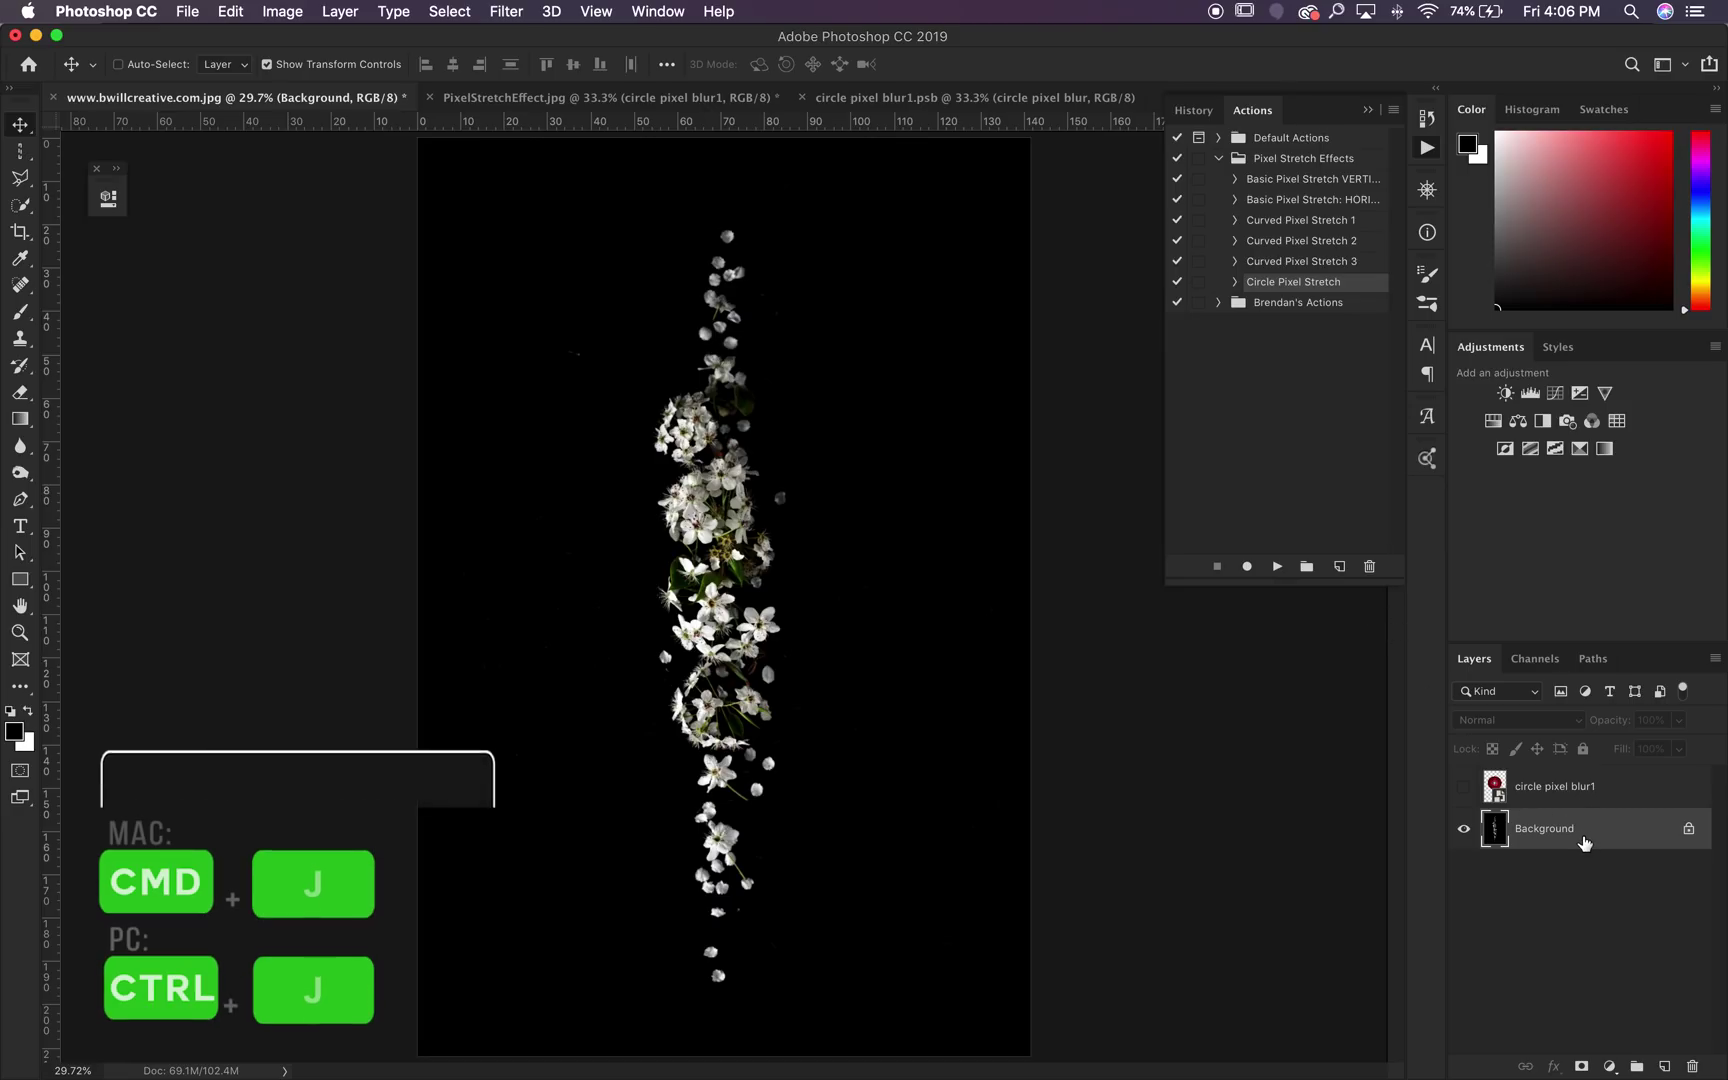
key(cmd+j)
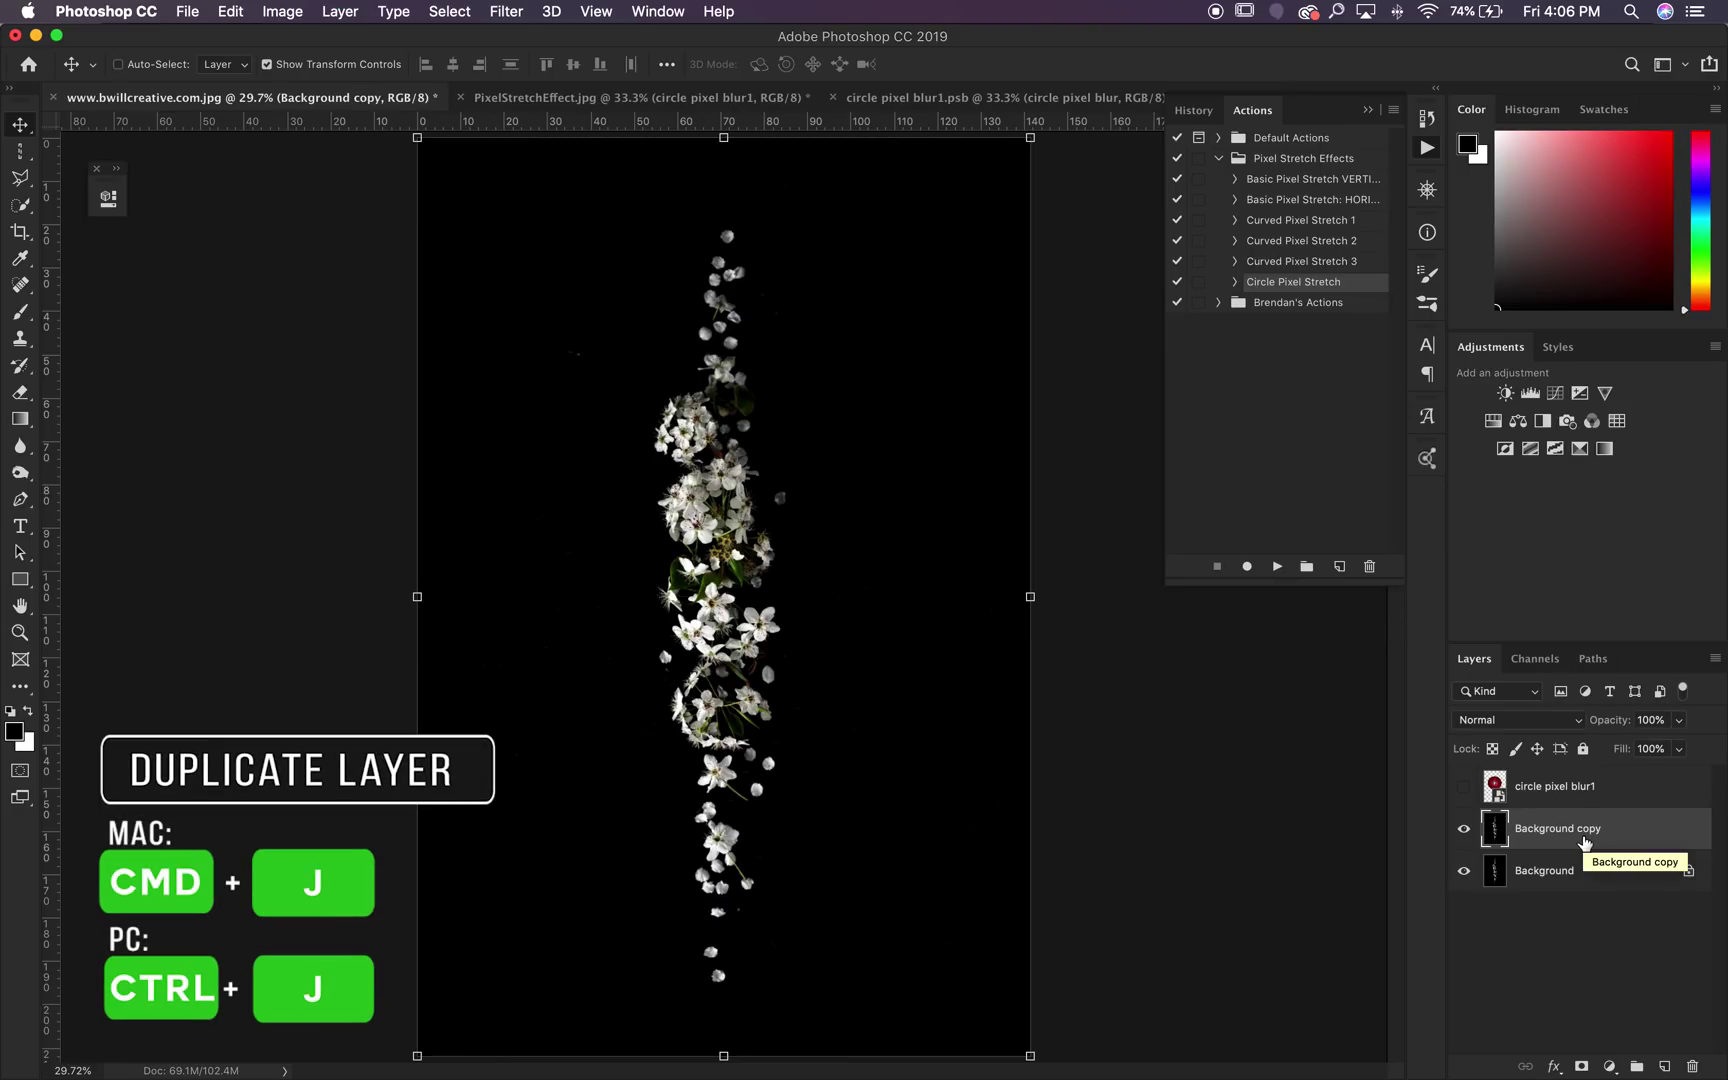
click(1534, 659)
click(1539, 769)
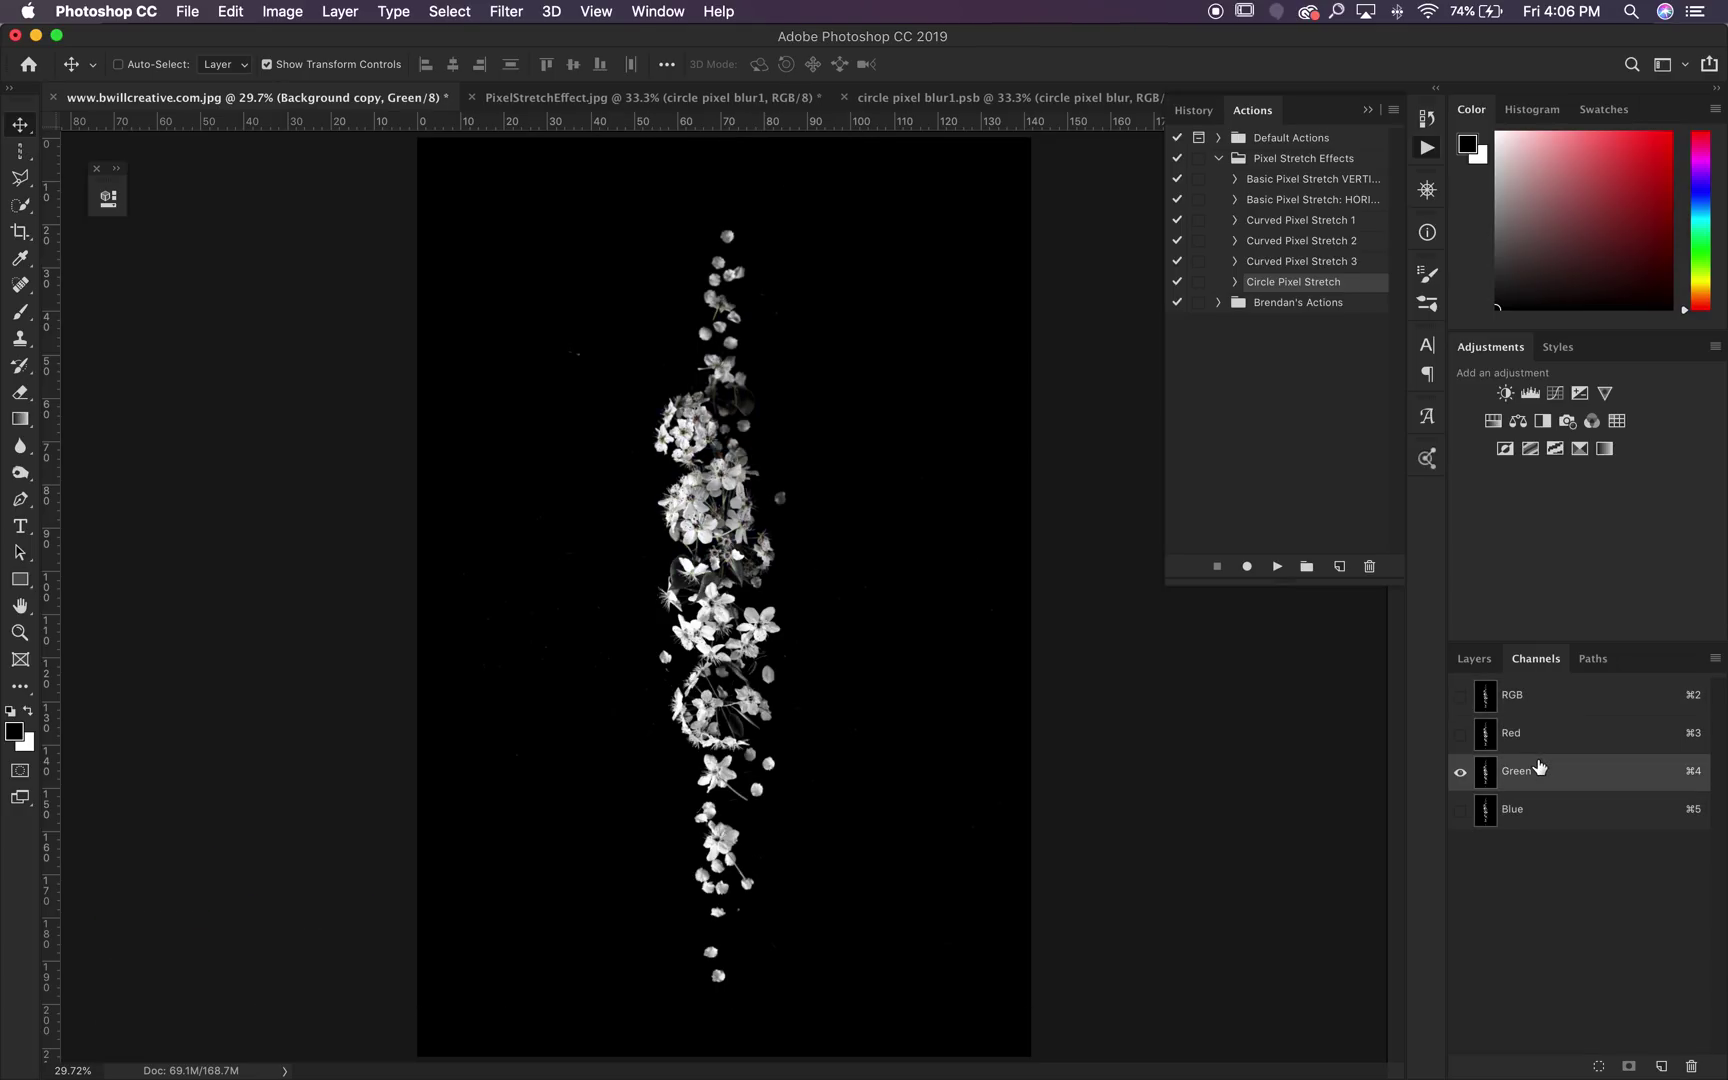
click(1545, 810)
click(1552, 785)
drag(1558, 779, 1662, 1068)
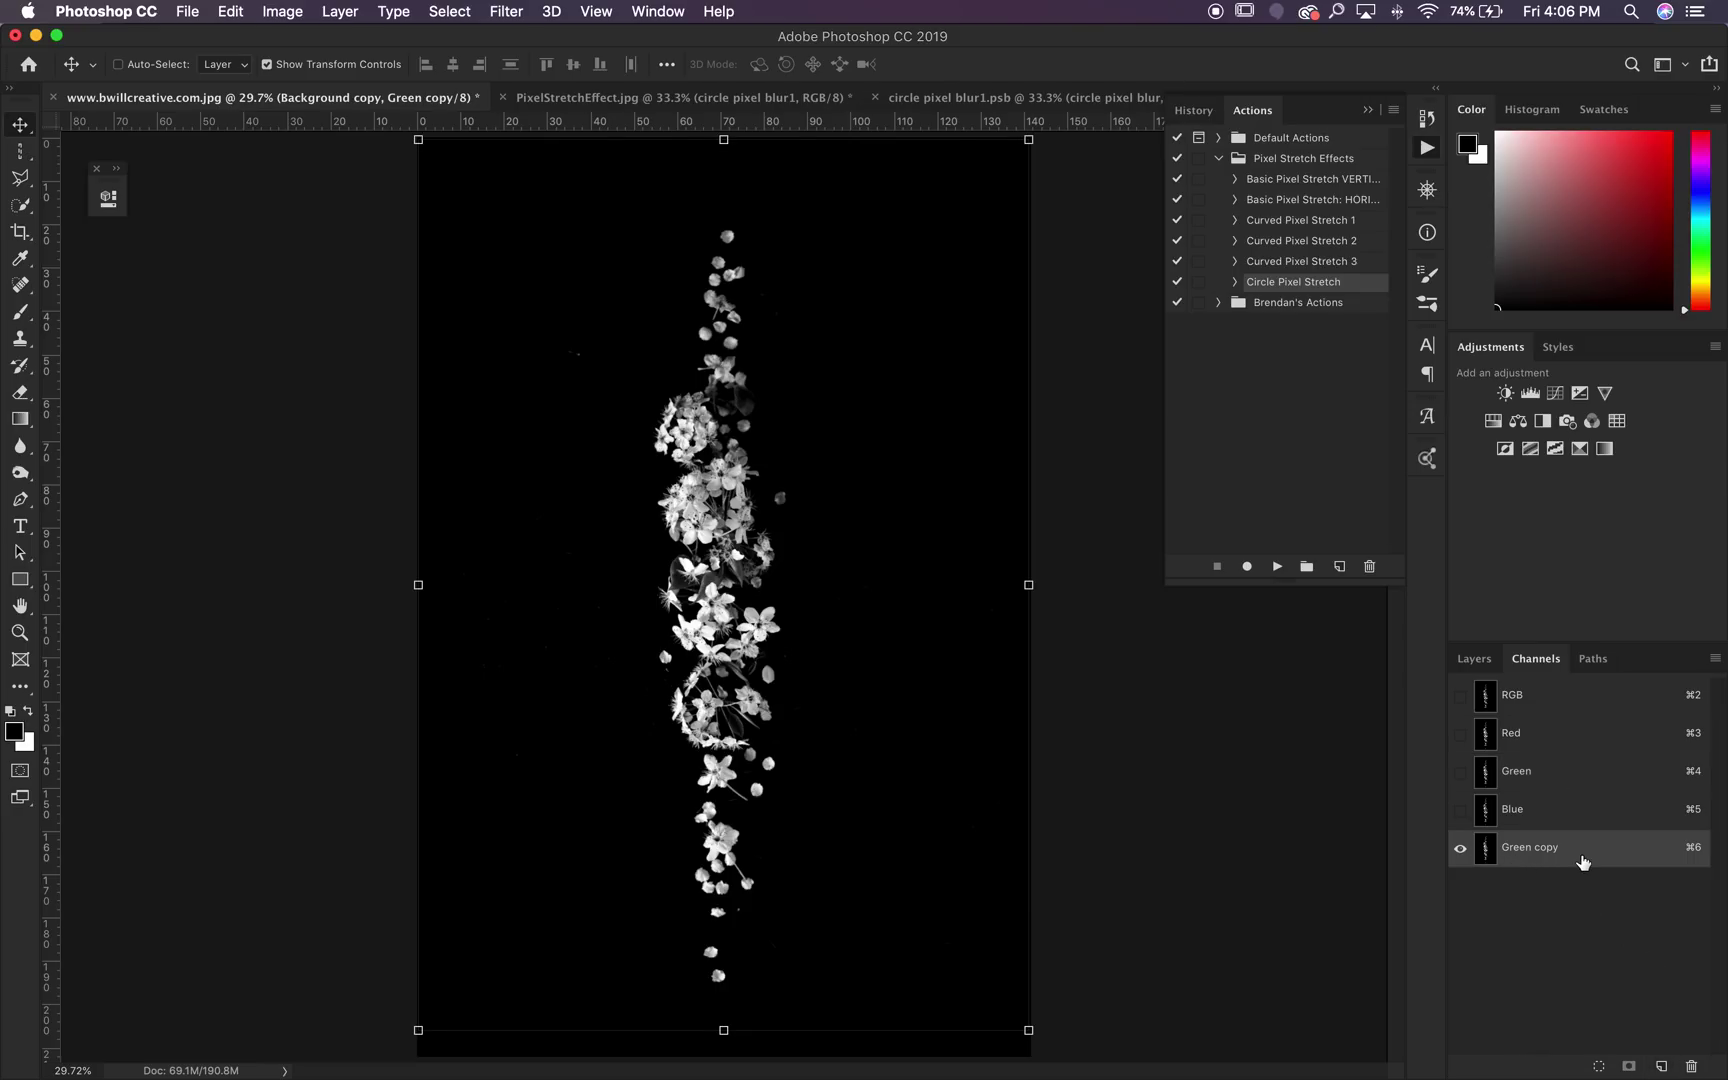
Step: Apply Levels to Green copy with input black at 0 and input white at 18
key(super+l)
mouse_move(1177, 706)
mouse_down()
mouse_move(1228, 706)
mouse_move(1211, 706)
mouse_up()
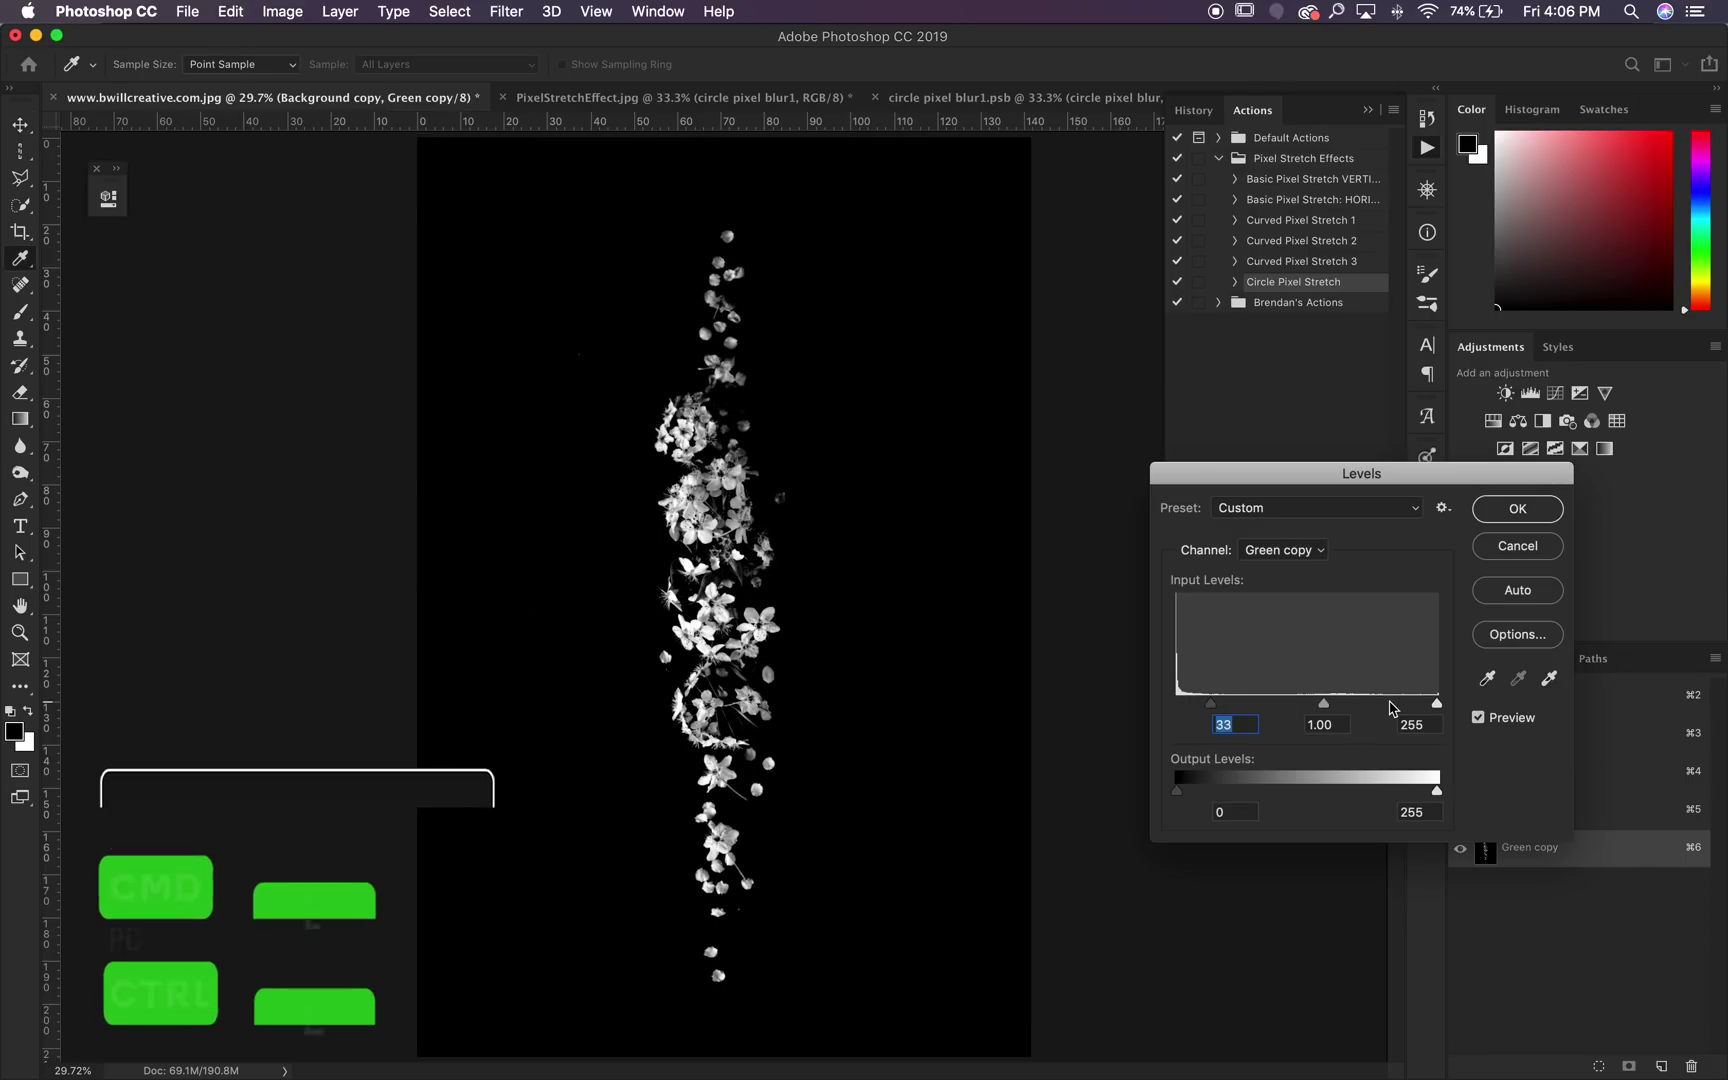
drag(1437, 705, 1393, 707)
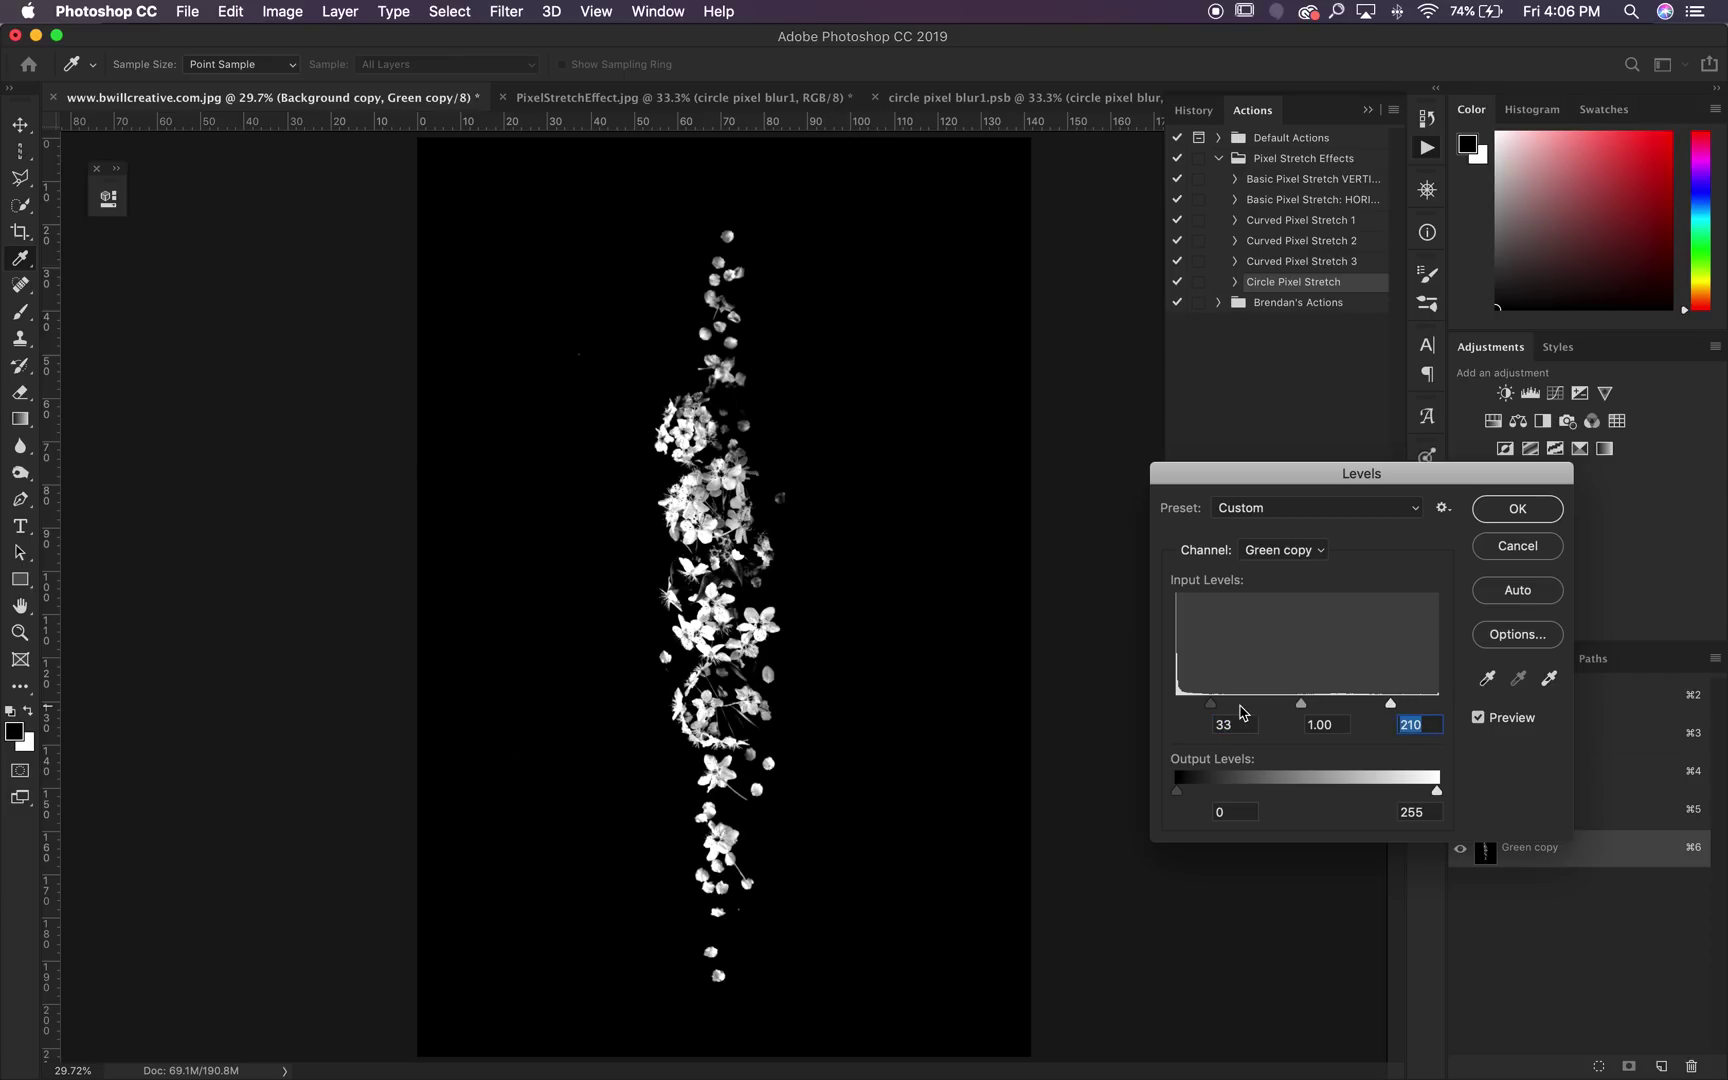
drag(1211, 706, 1176, 706)
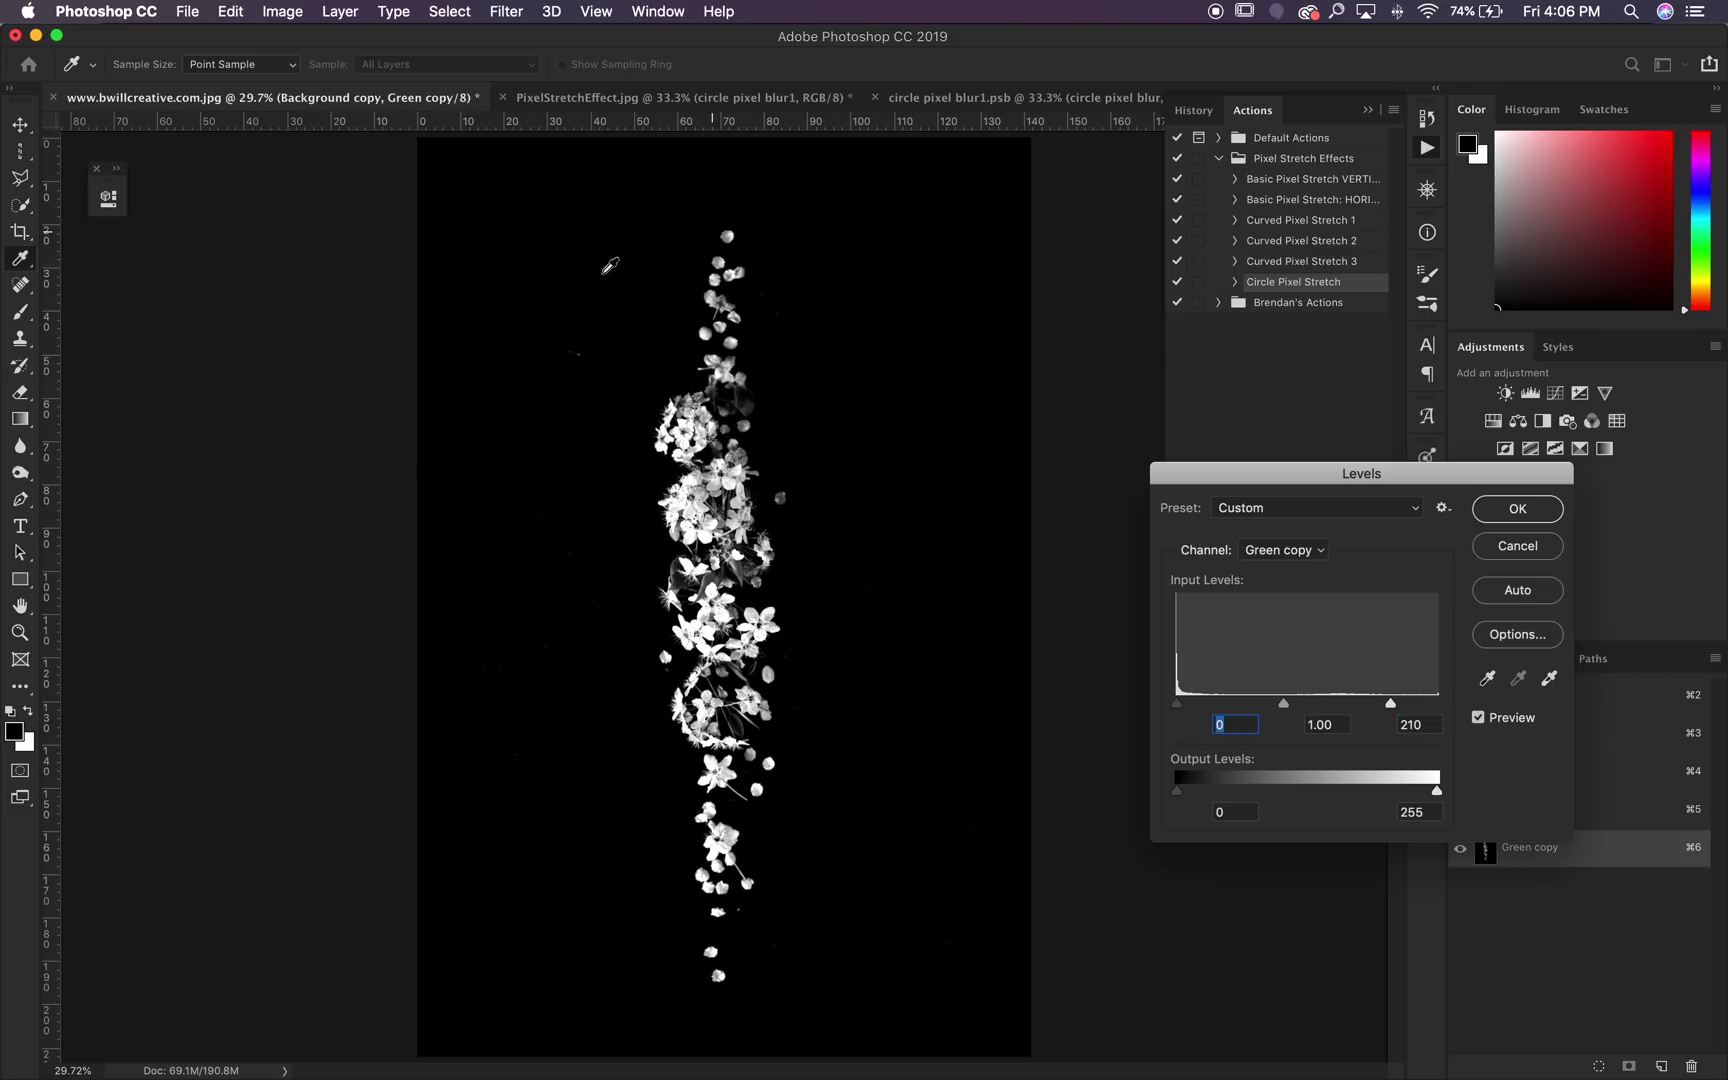
drag(1391, 706, 1252, 707)
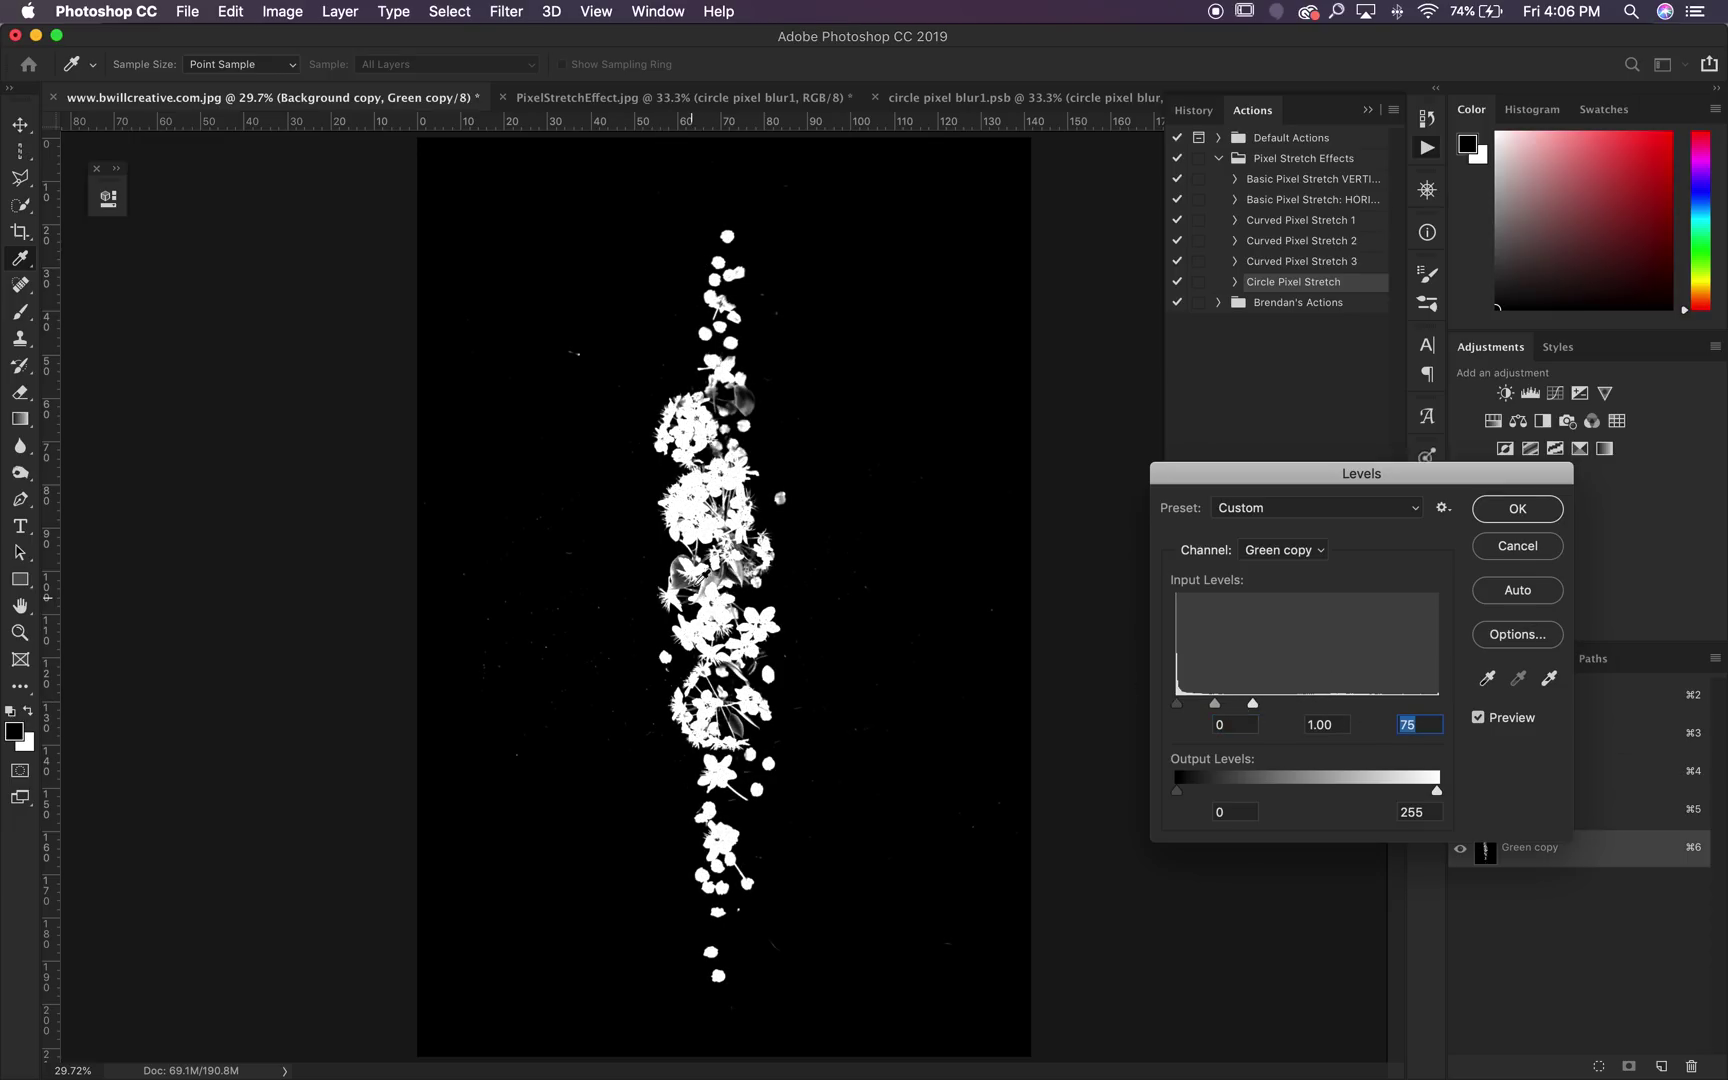
drag(1253, 705, 1175, 724)
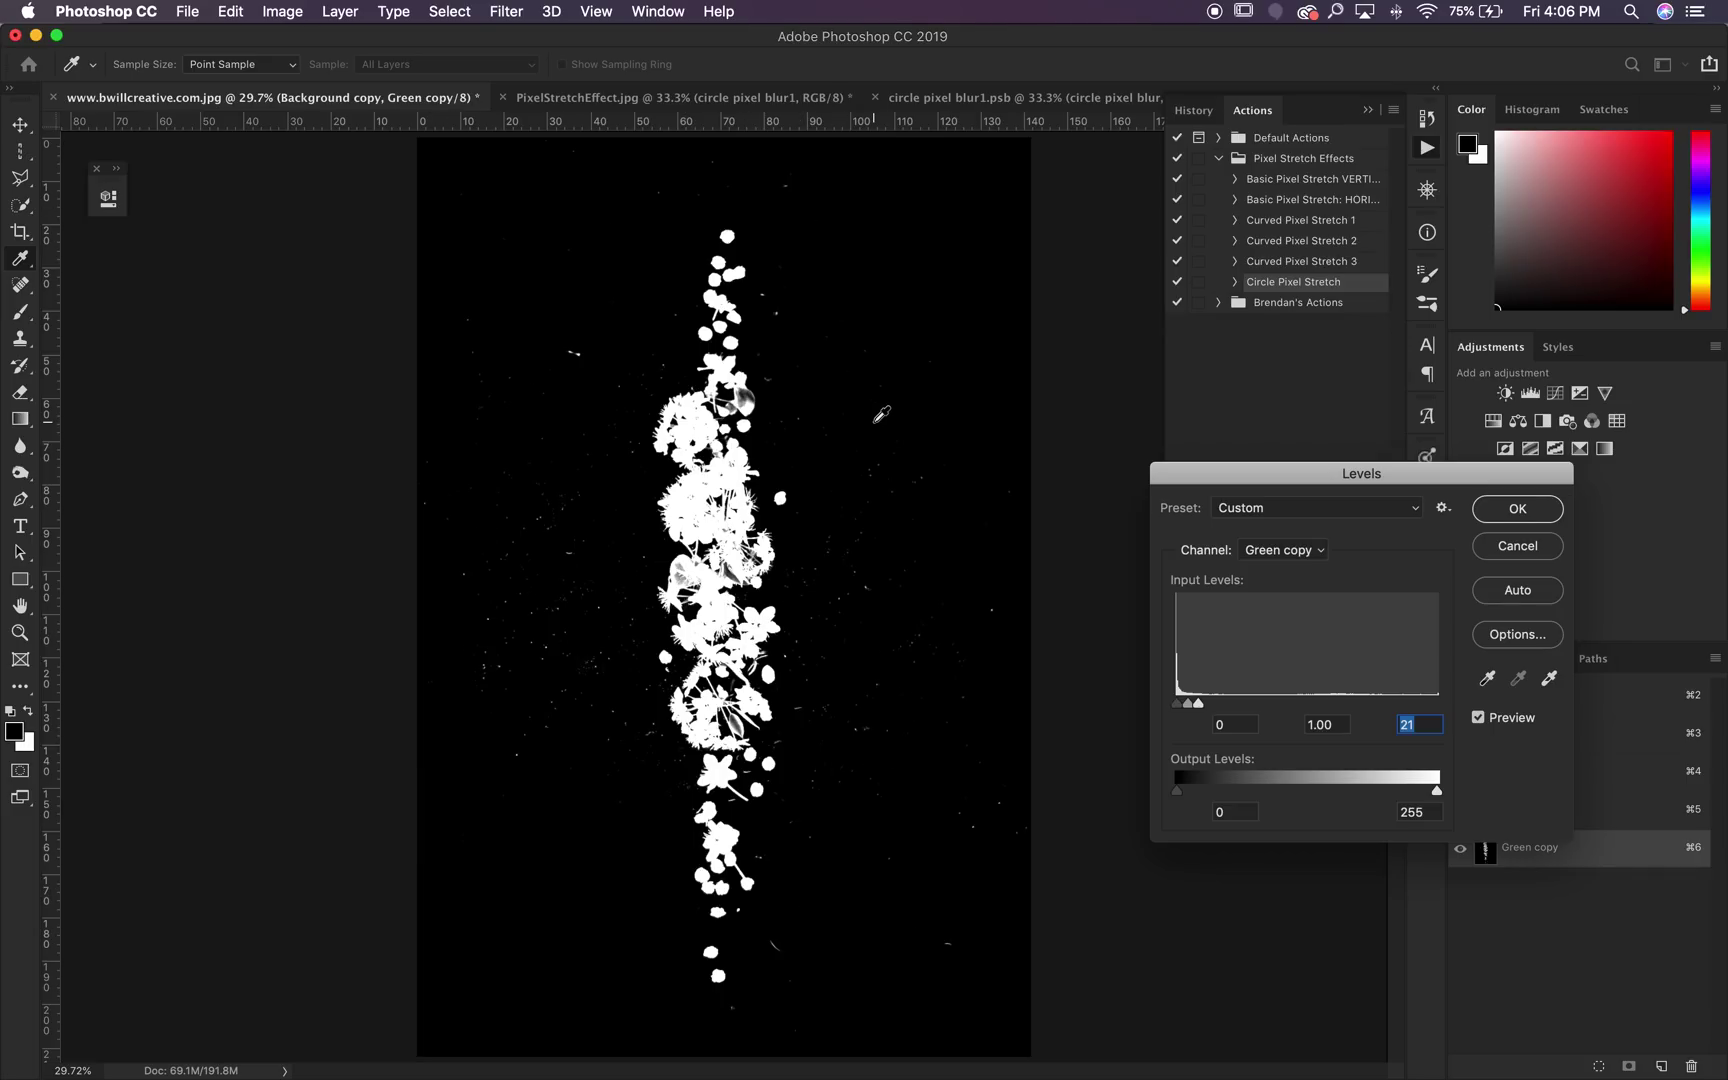
drag(1198, 704, 1195, 704)
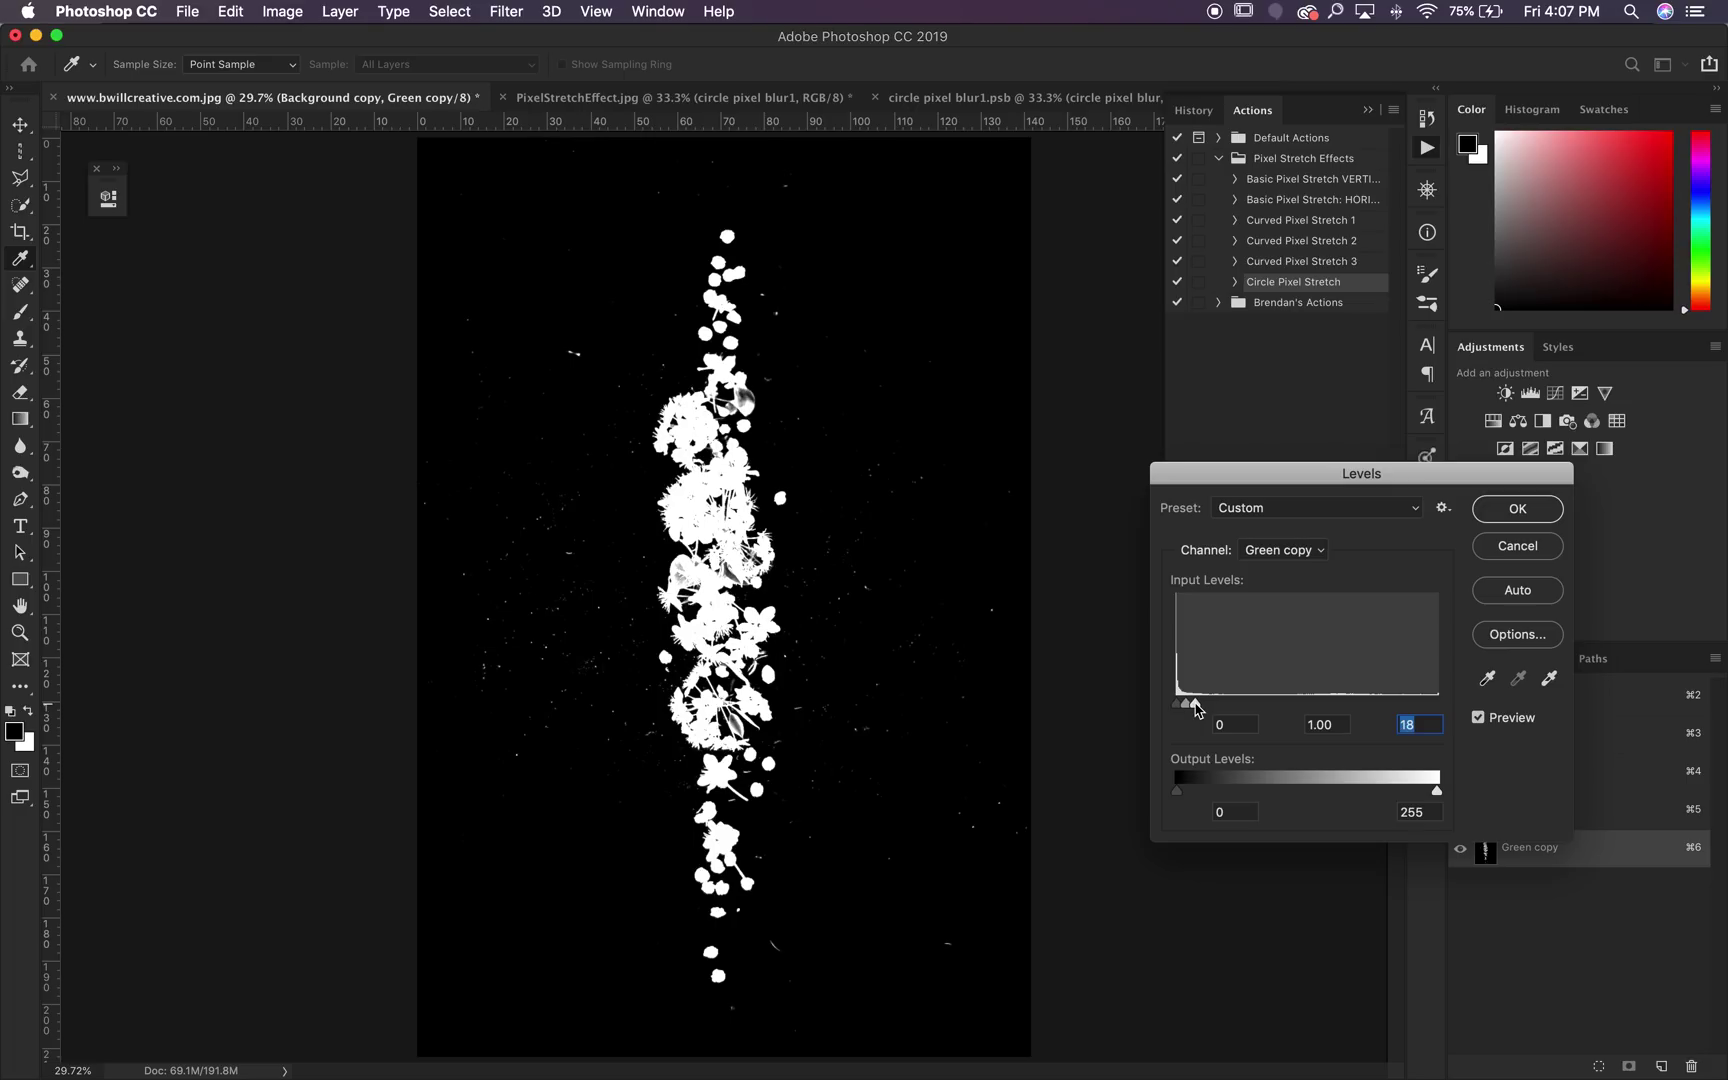
click(1533, 515)
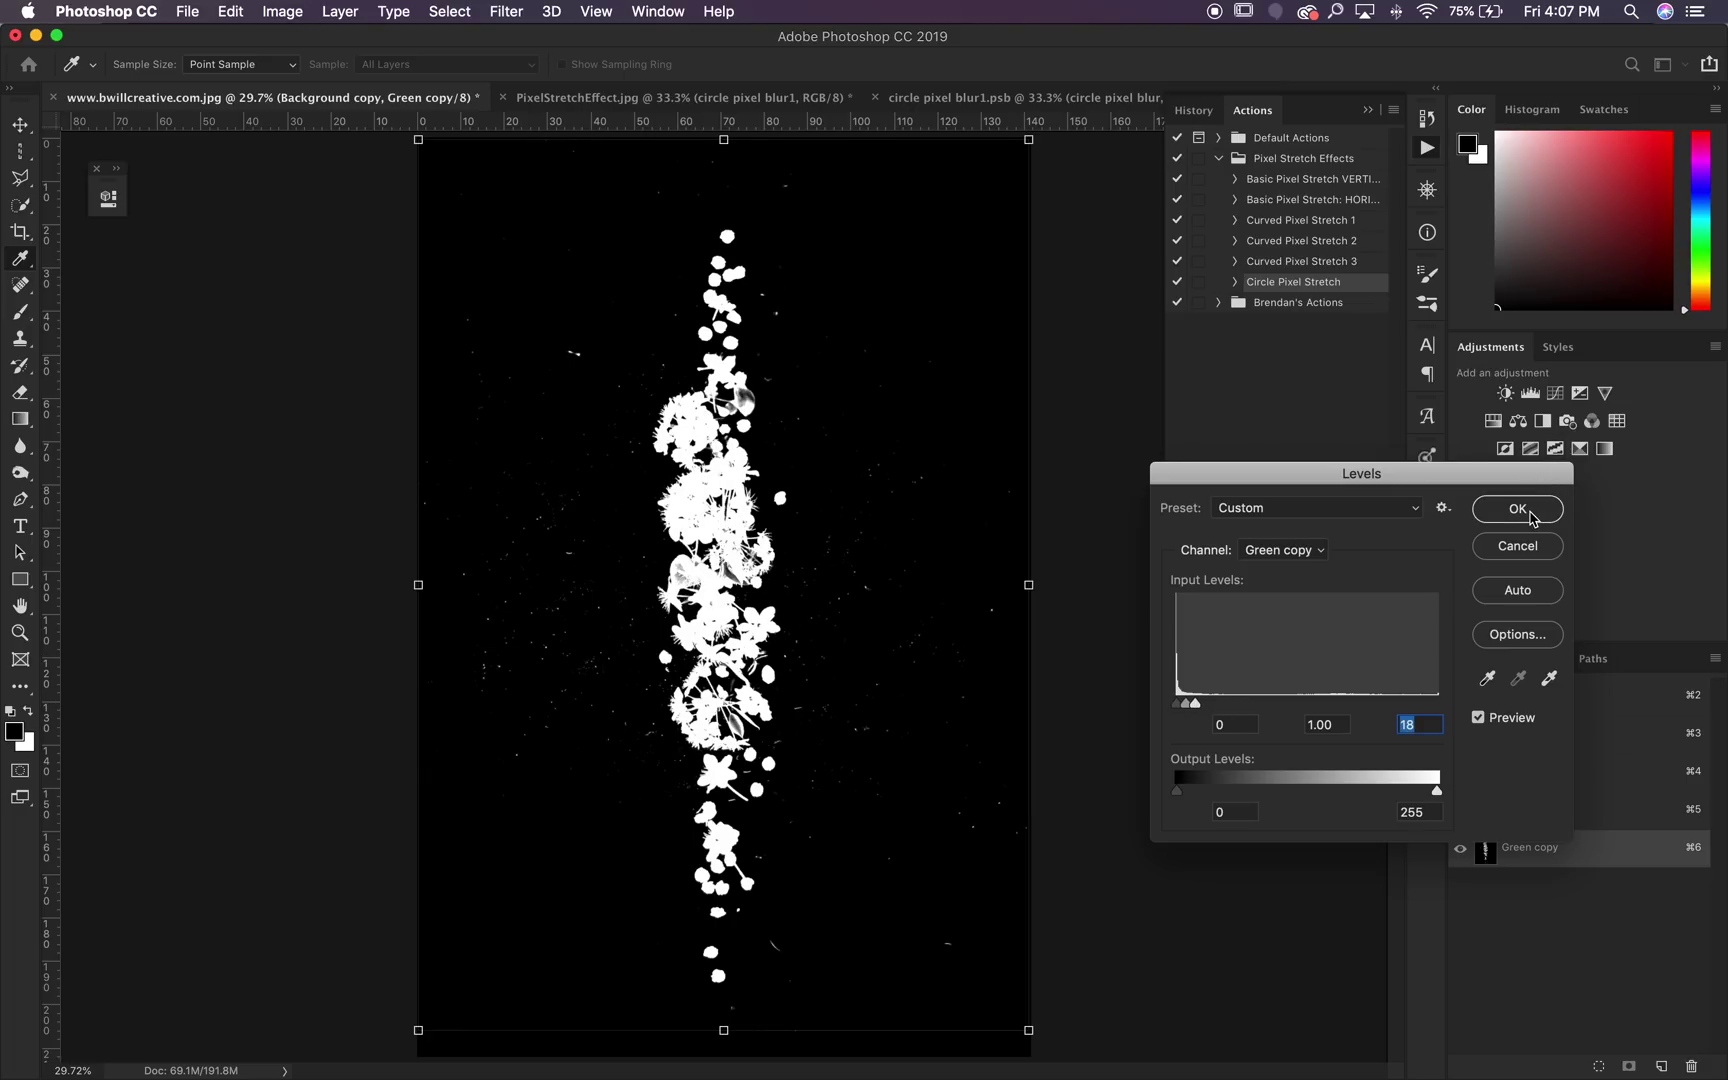
Step: Load Green copy as a selection and rename Background copy to 'flowers'
super+click(1487, 866)
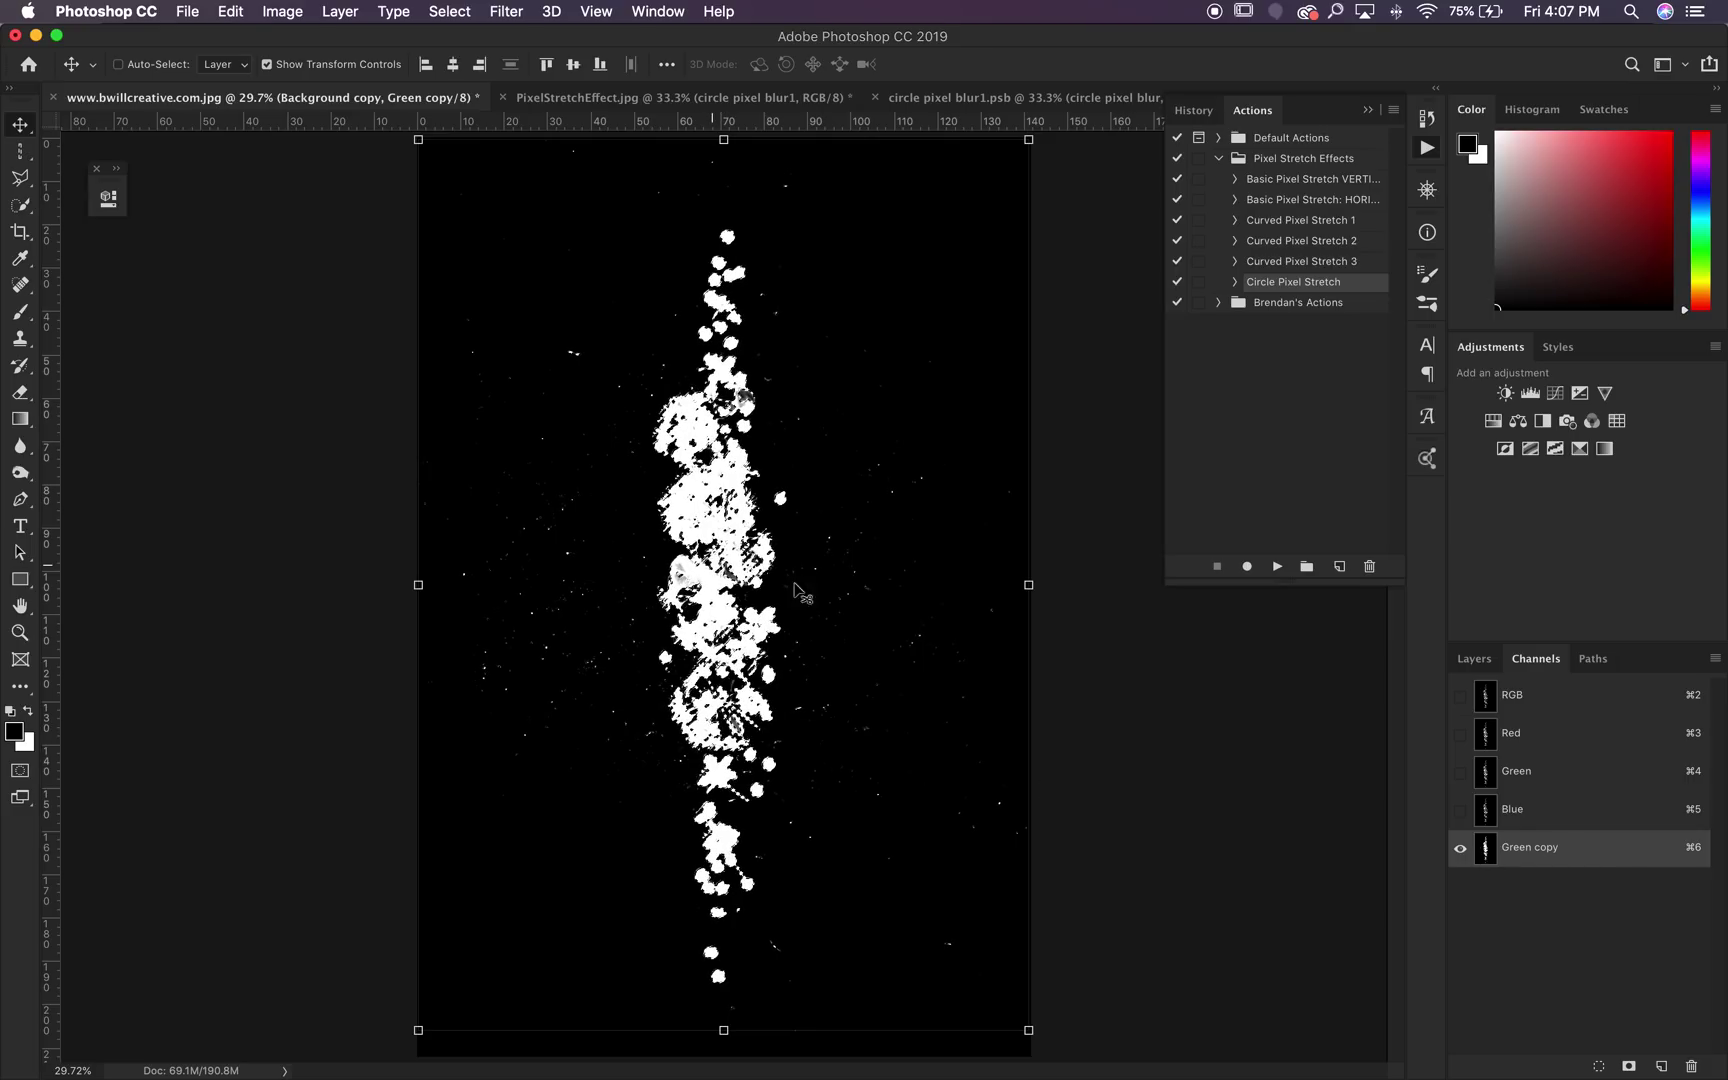
click(1474, 660)
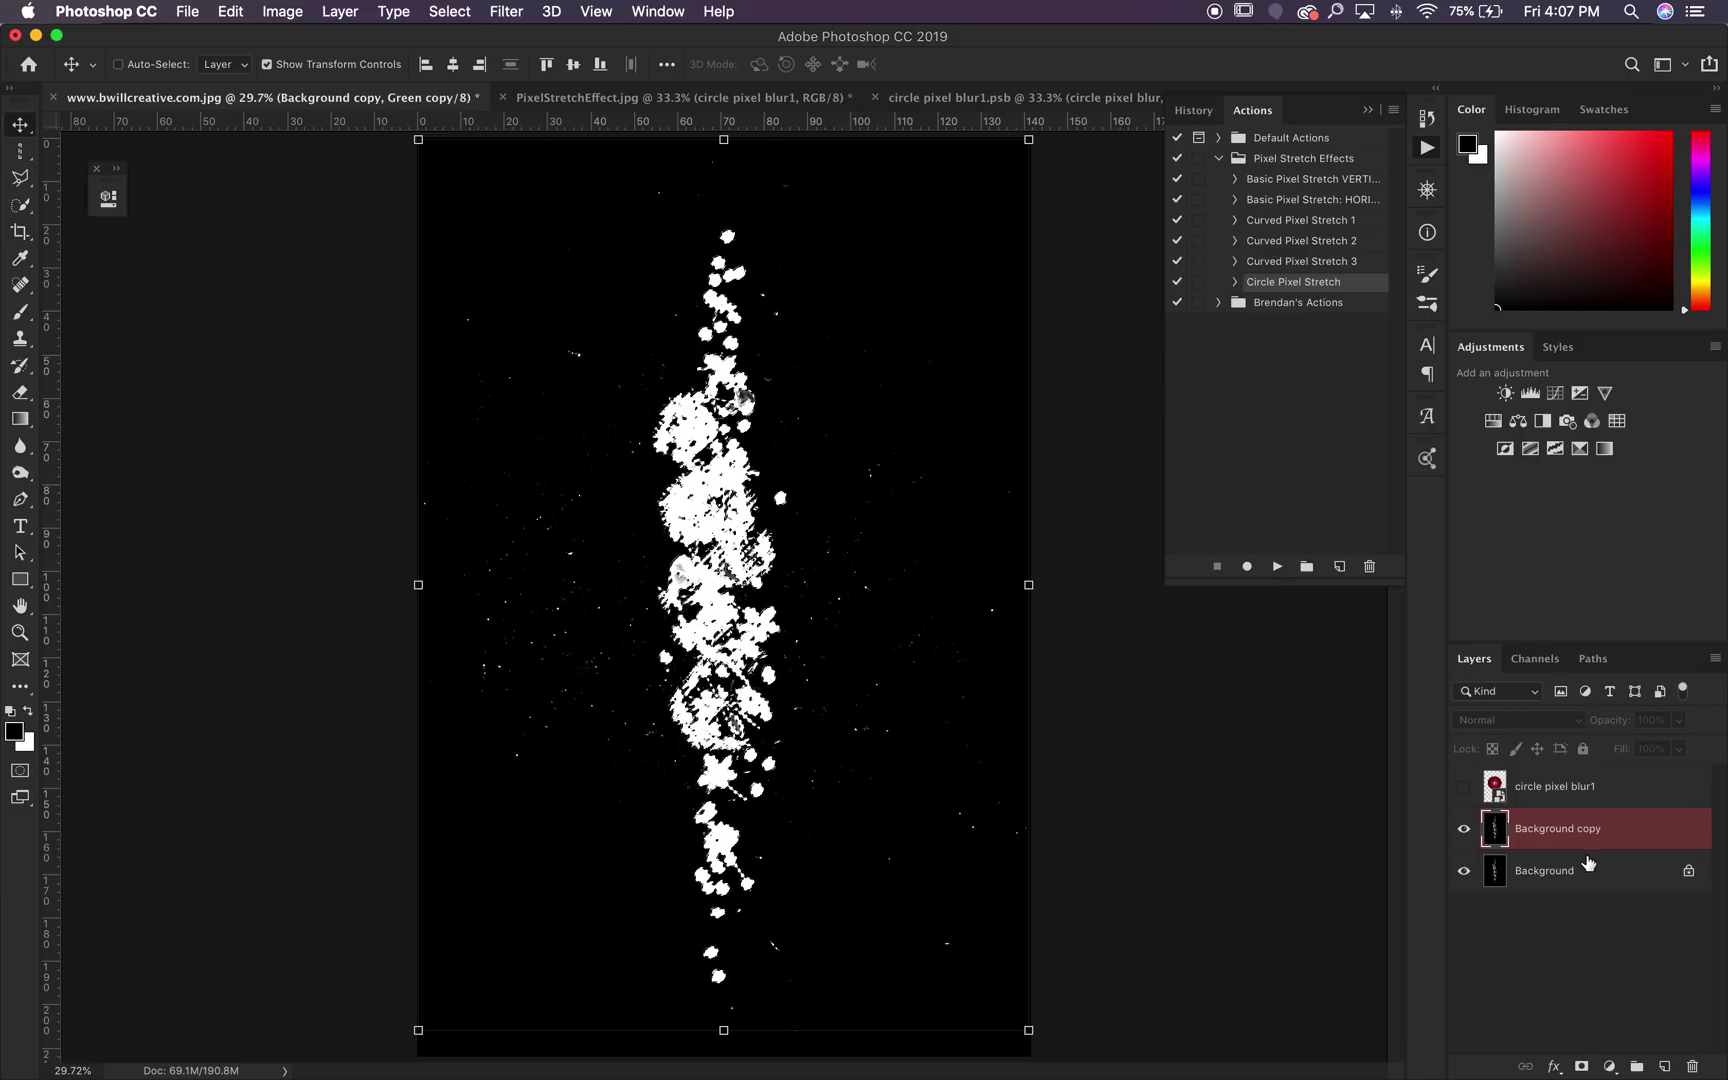
double_click(1561, 830)
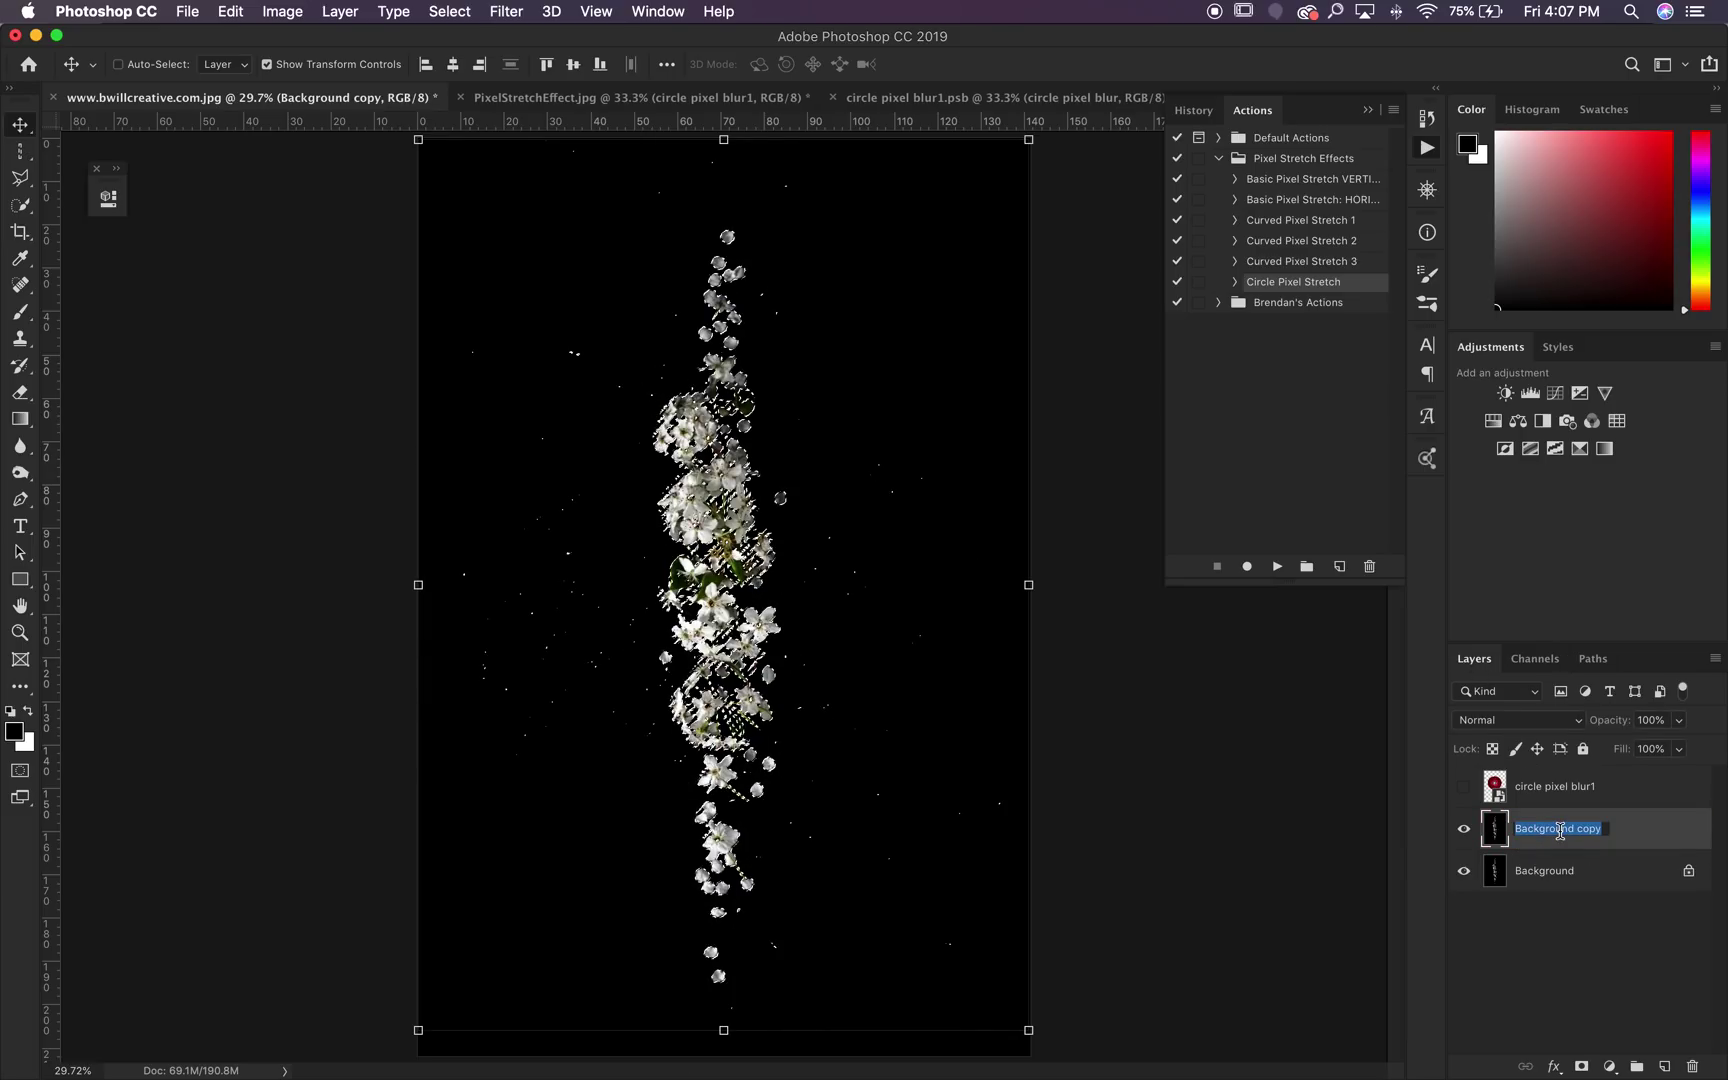
text(flowers)
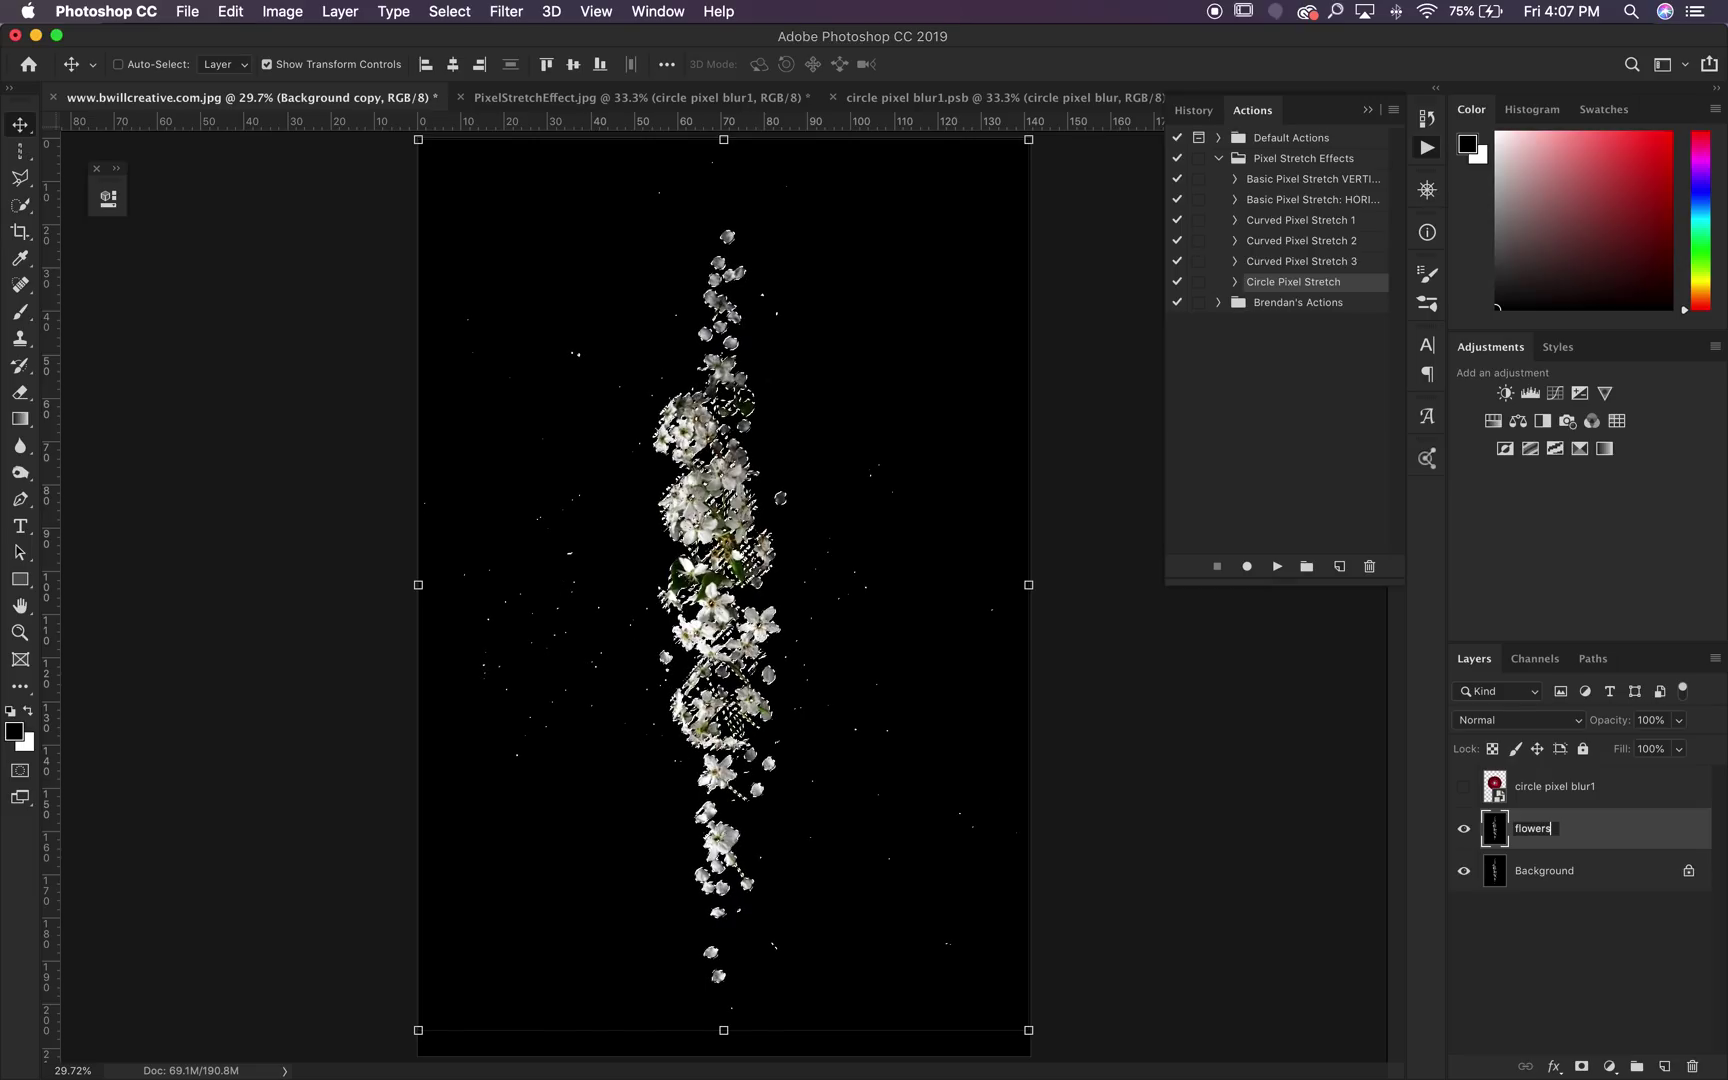
key(Return)
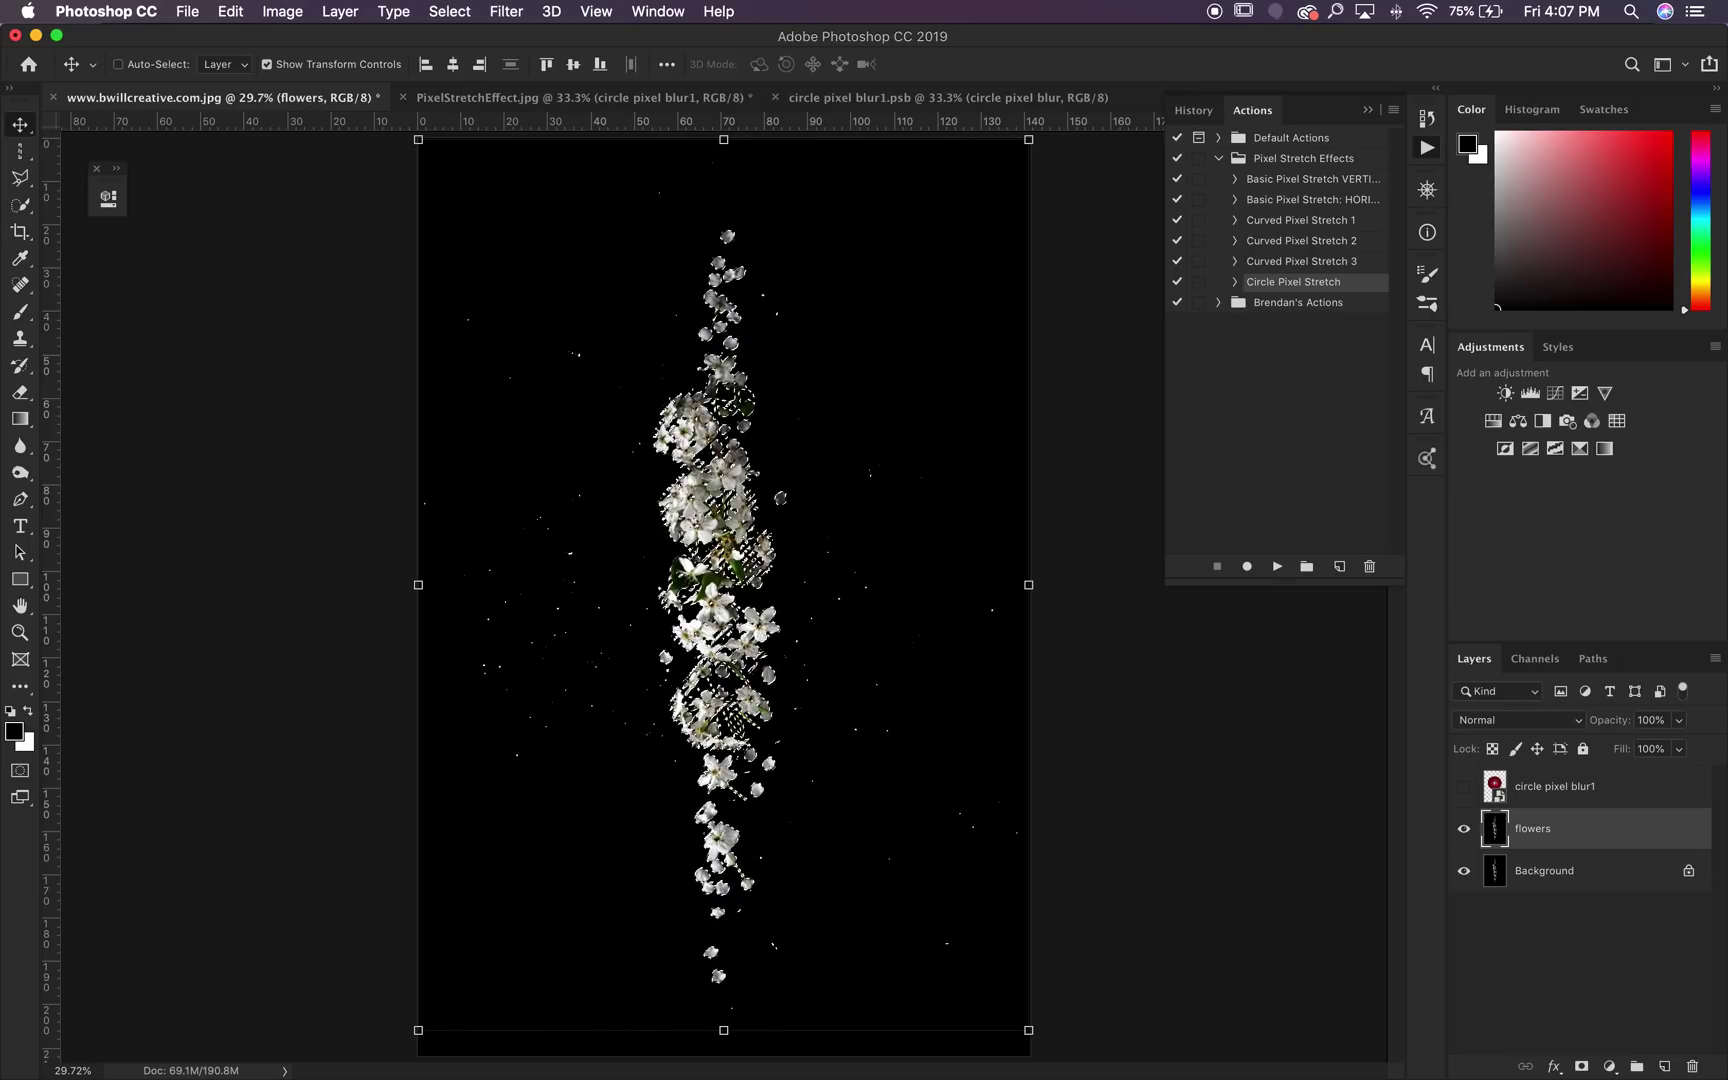
Step: Add a layer mask from the selection to flowers, hide Background, and zoom to 100%
click(1583, 1062)
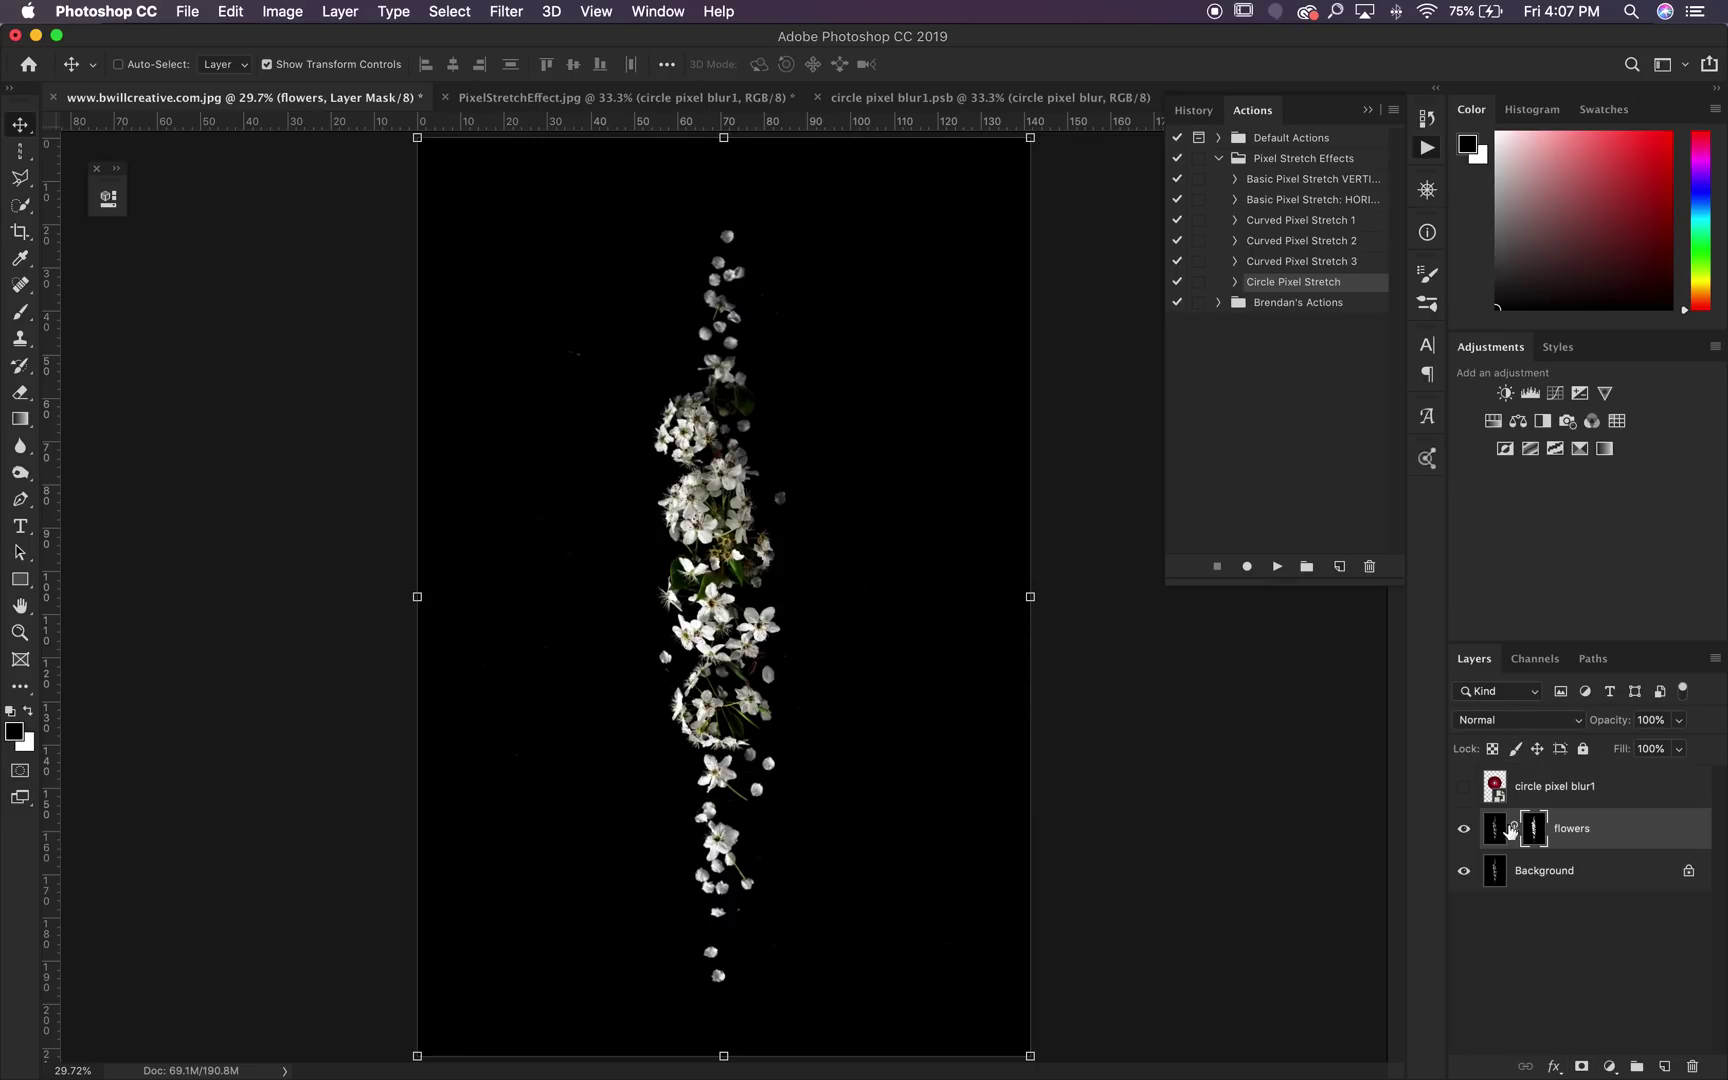
click(1464, 871)
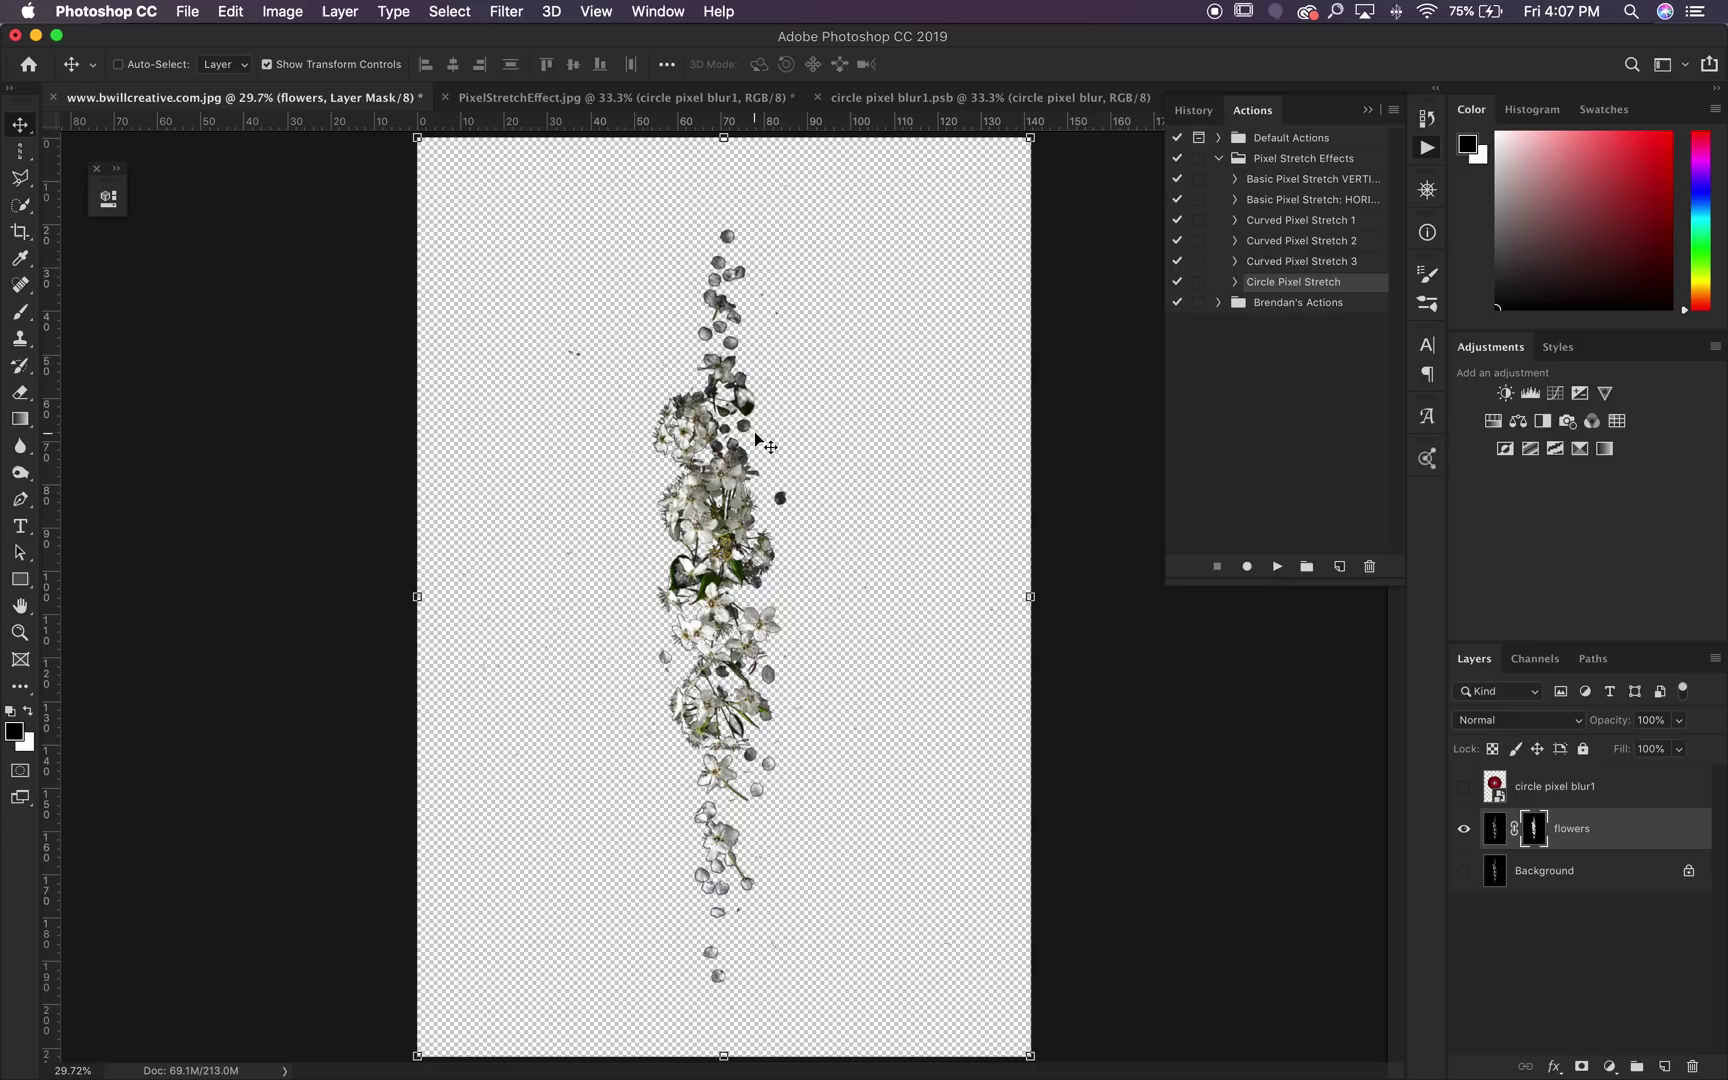
key(super+1)
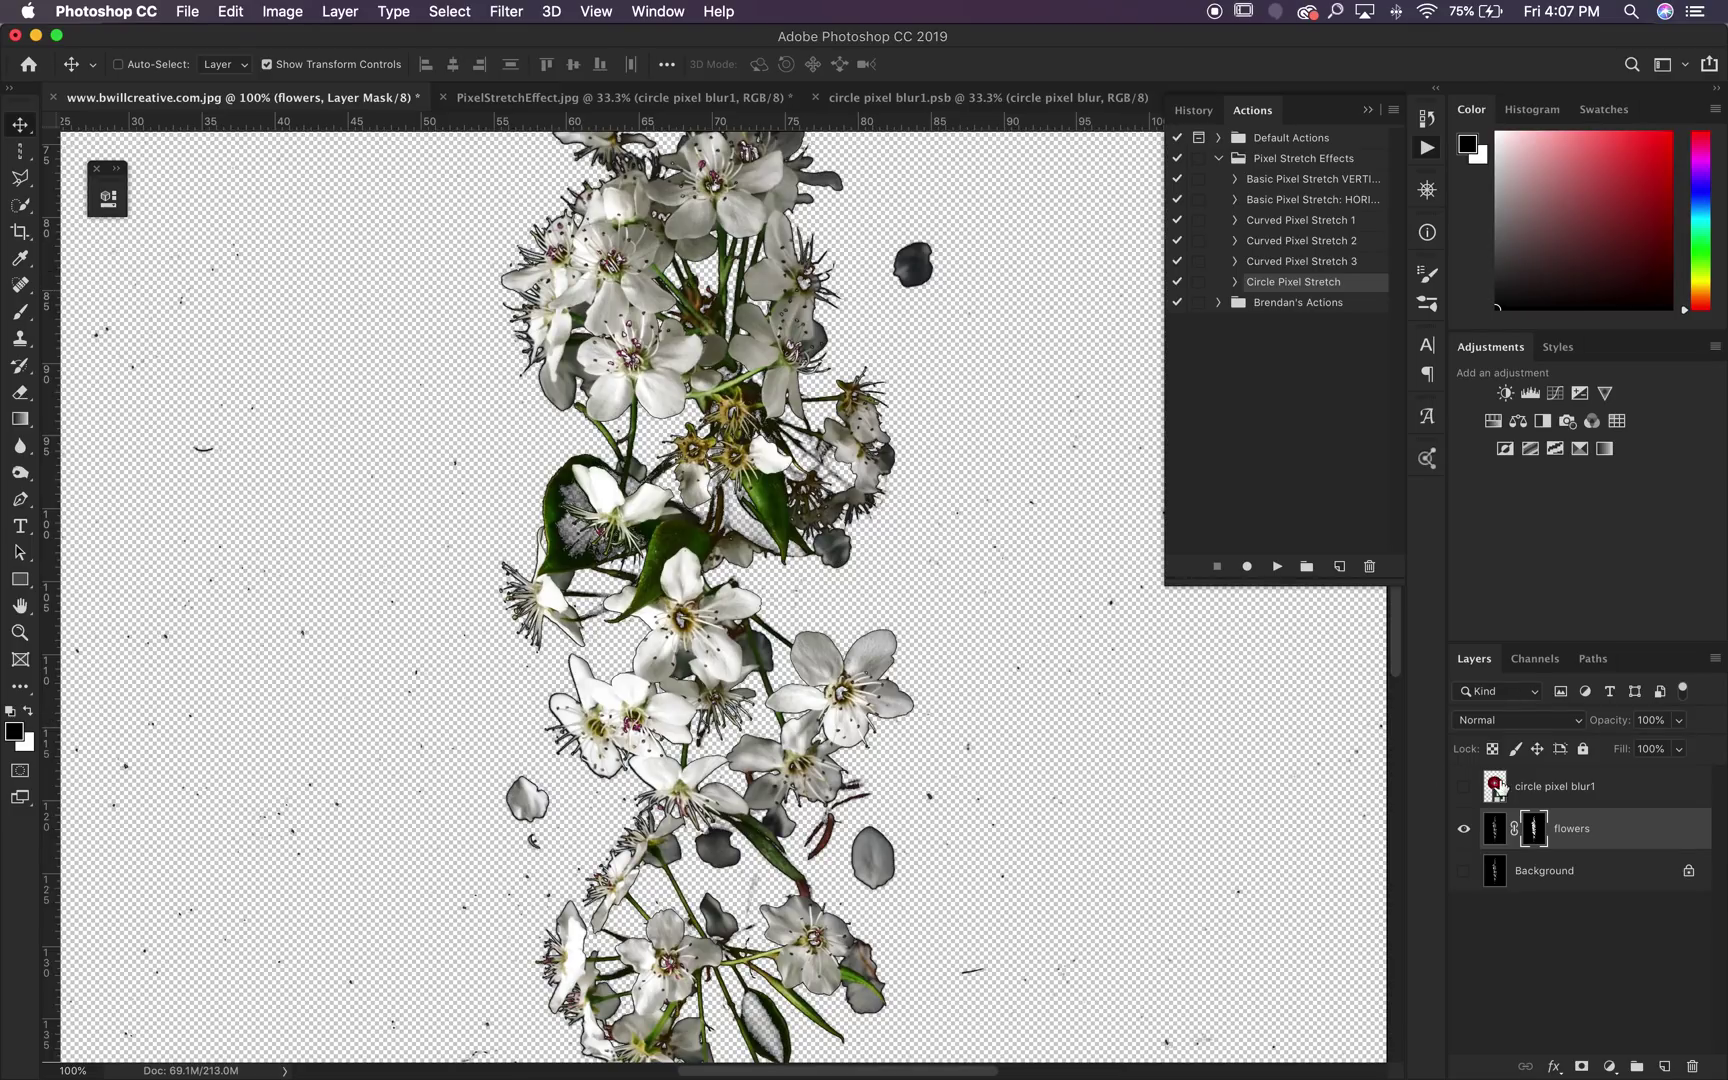
double_click(1535, 840)
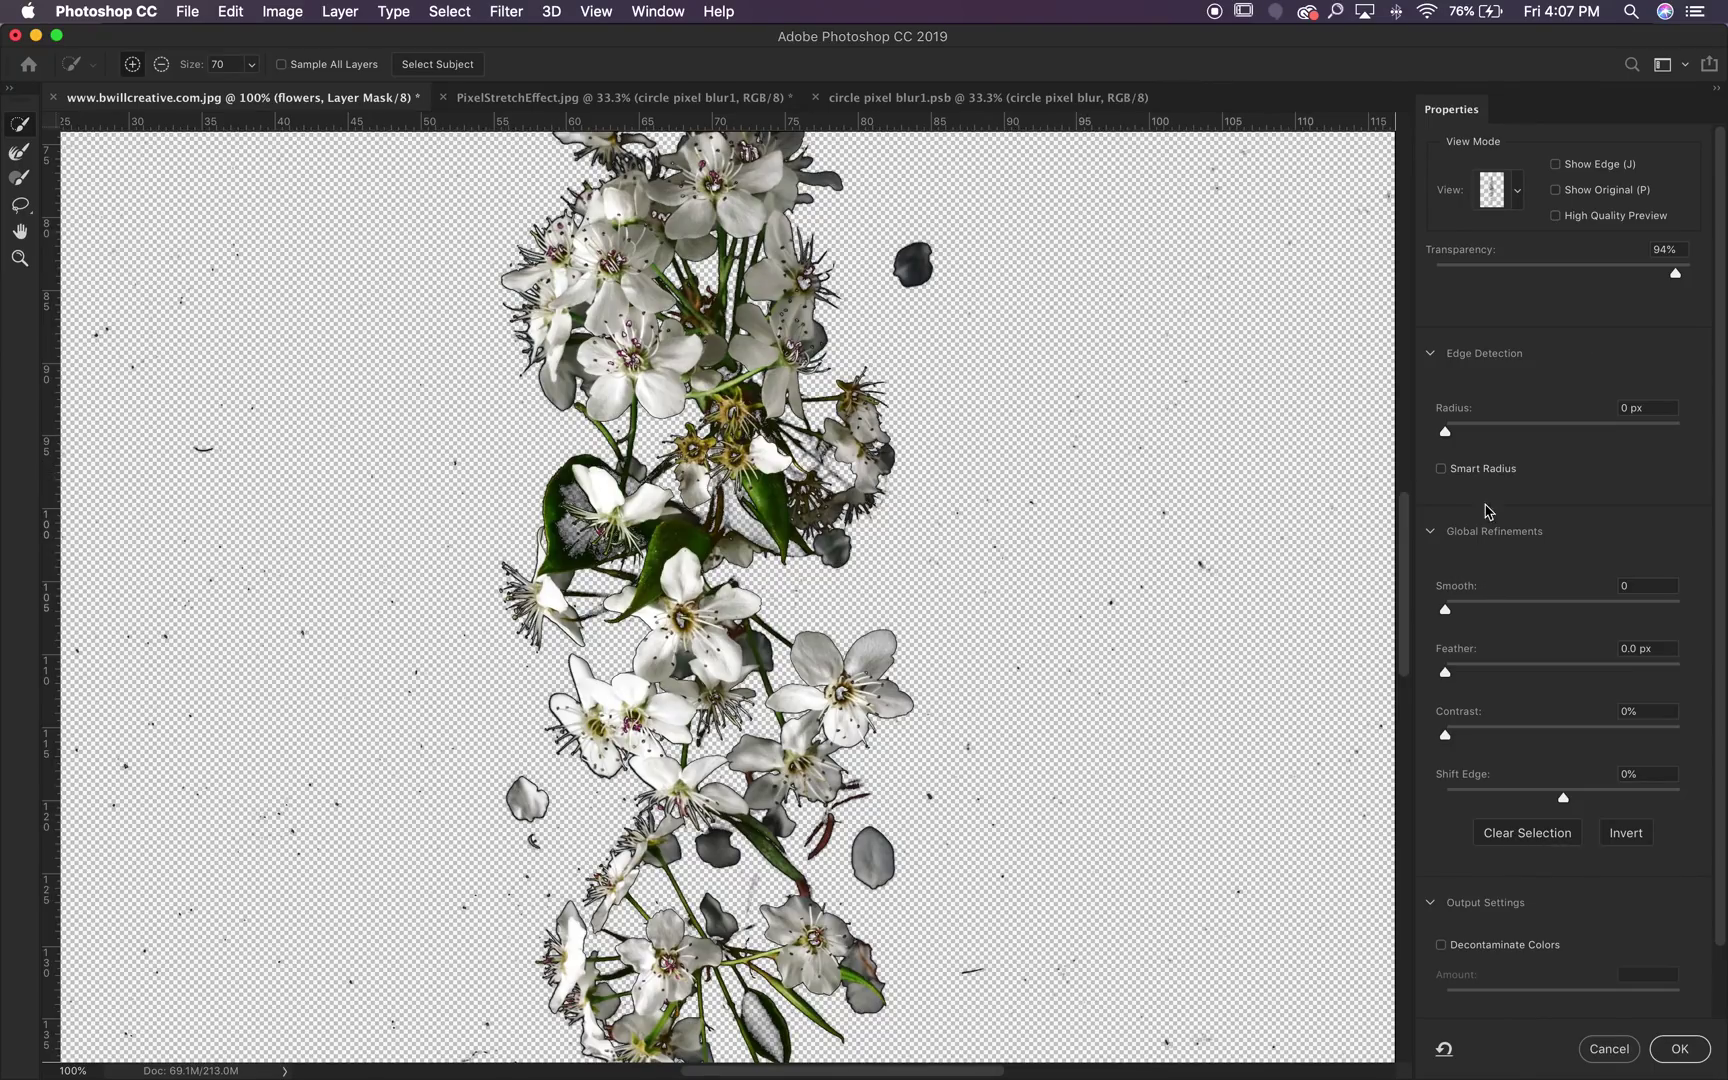
Step: Refine the mask: Smooth 10, Feather 0.6 px, Contrast 14%, Shift Edge -17%, Decontaminate Colors, output as new layer
drag(1446, 606, 1465, 606)
drag(1446, 673, 1487, 678)
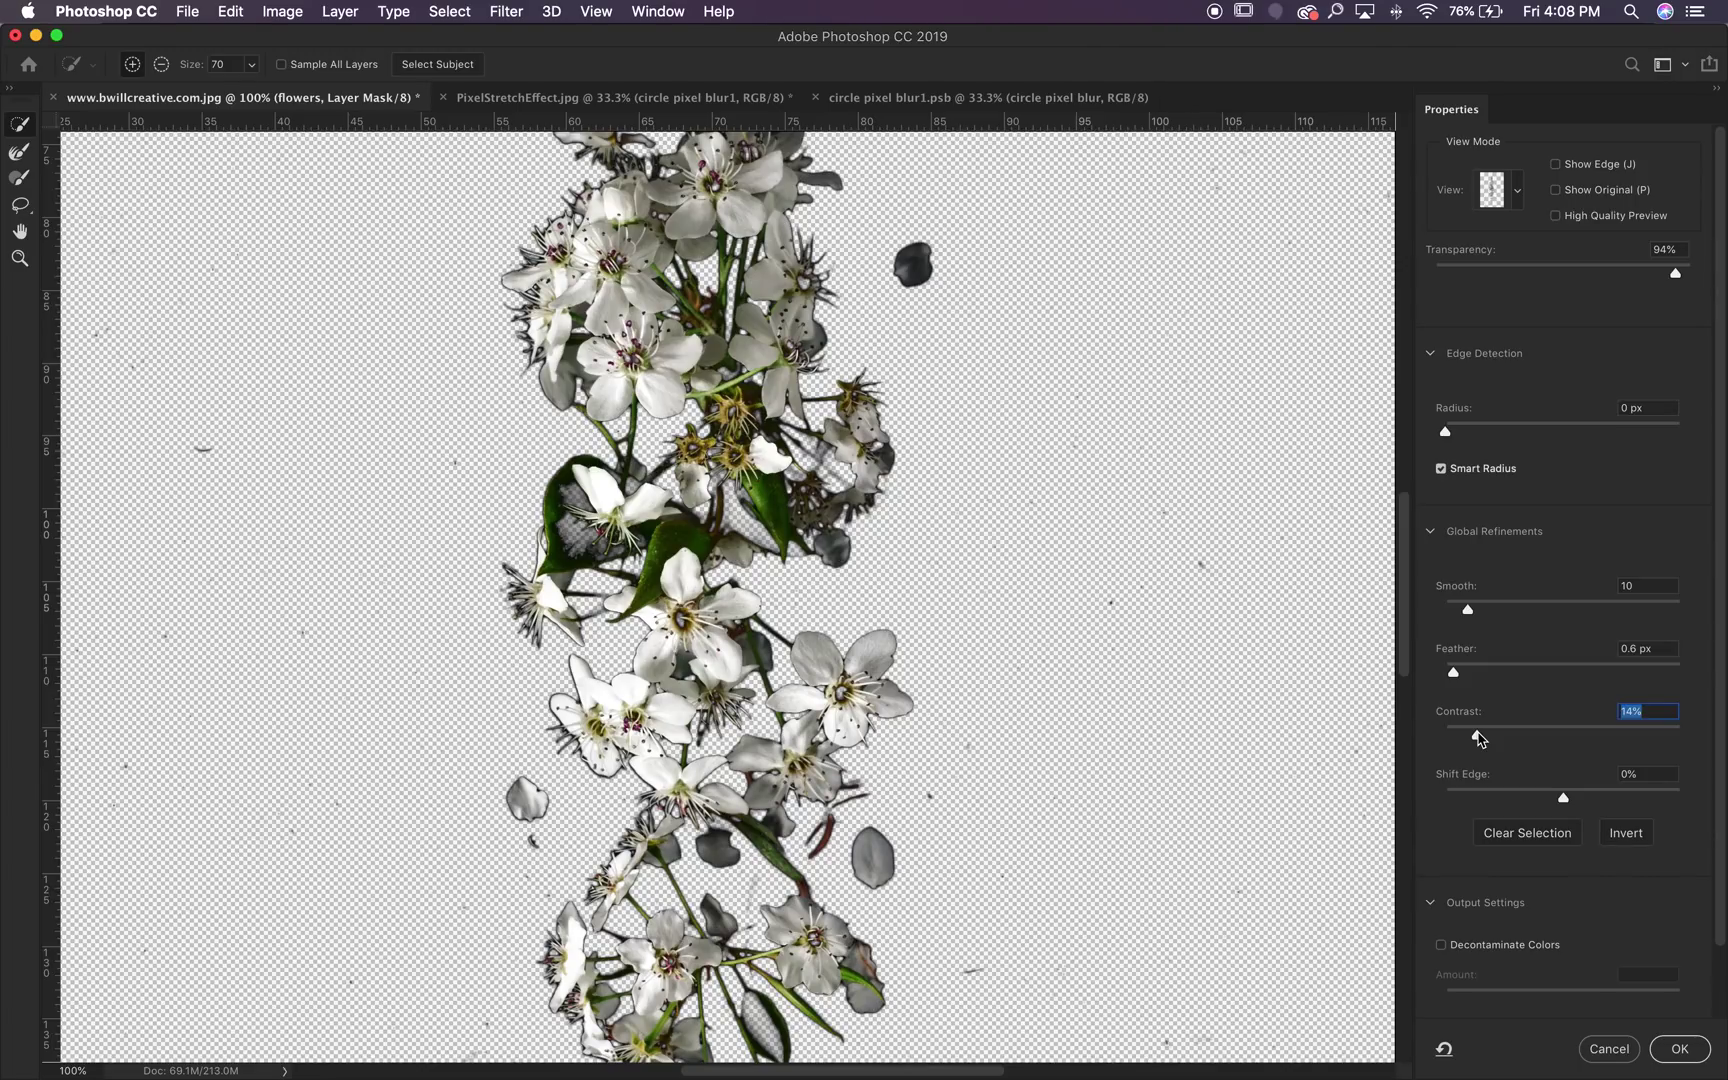
scroll(729, 656, up, 5)
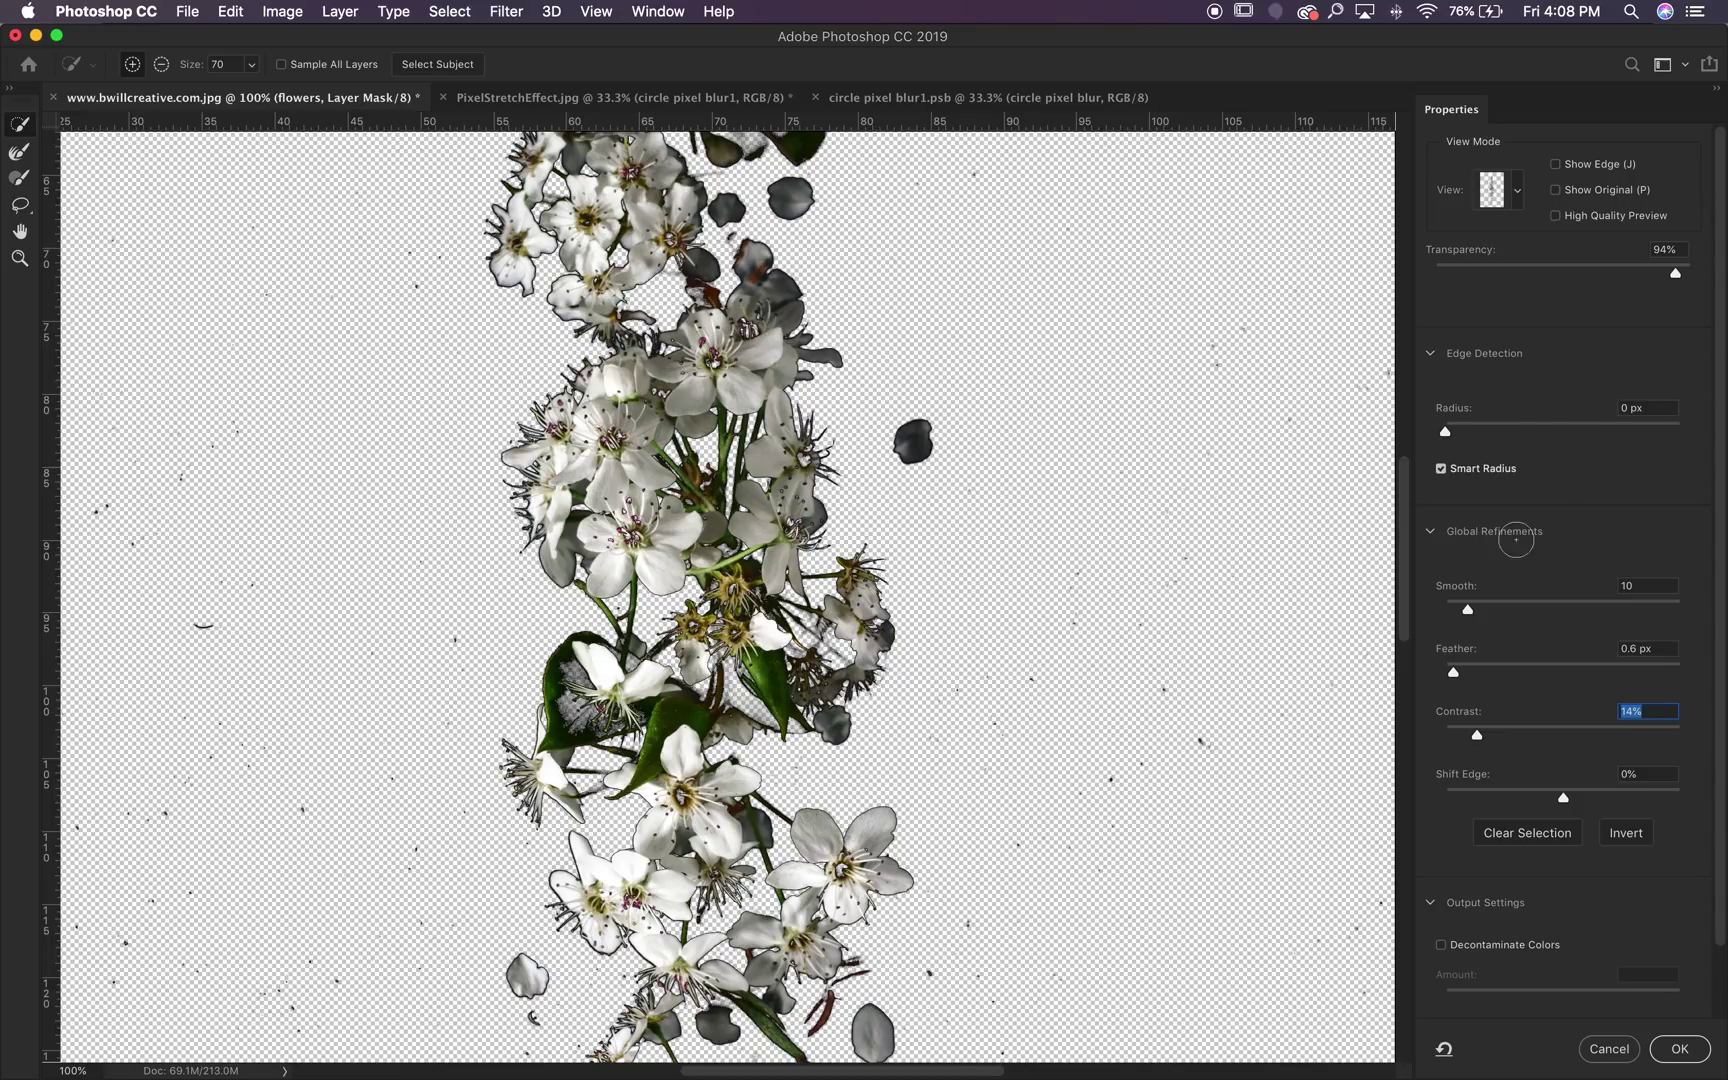
drag(1565, 801, 1552, 800)
drag(1551, 799, 1545, 802)
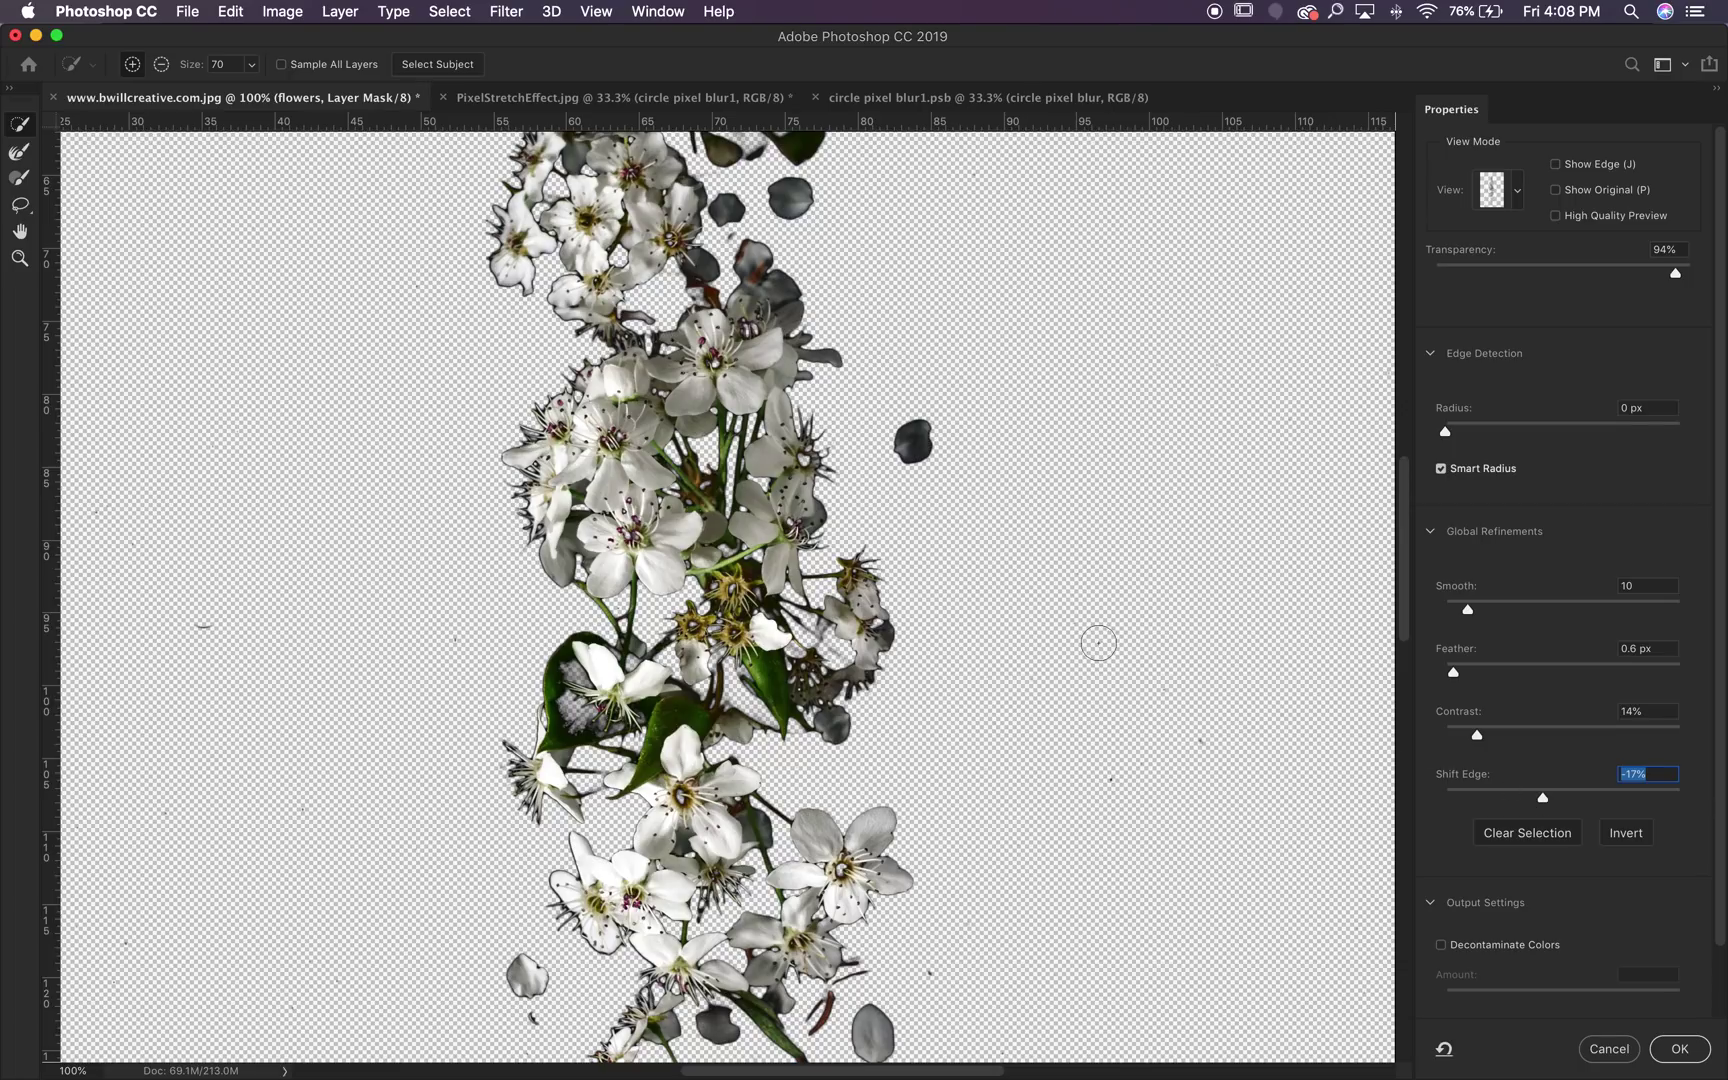
scroll(929, 605, up, 3)
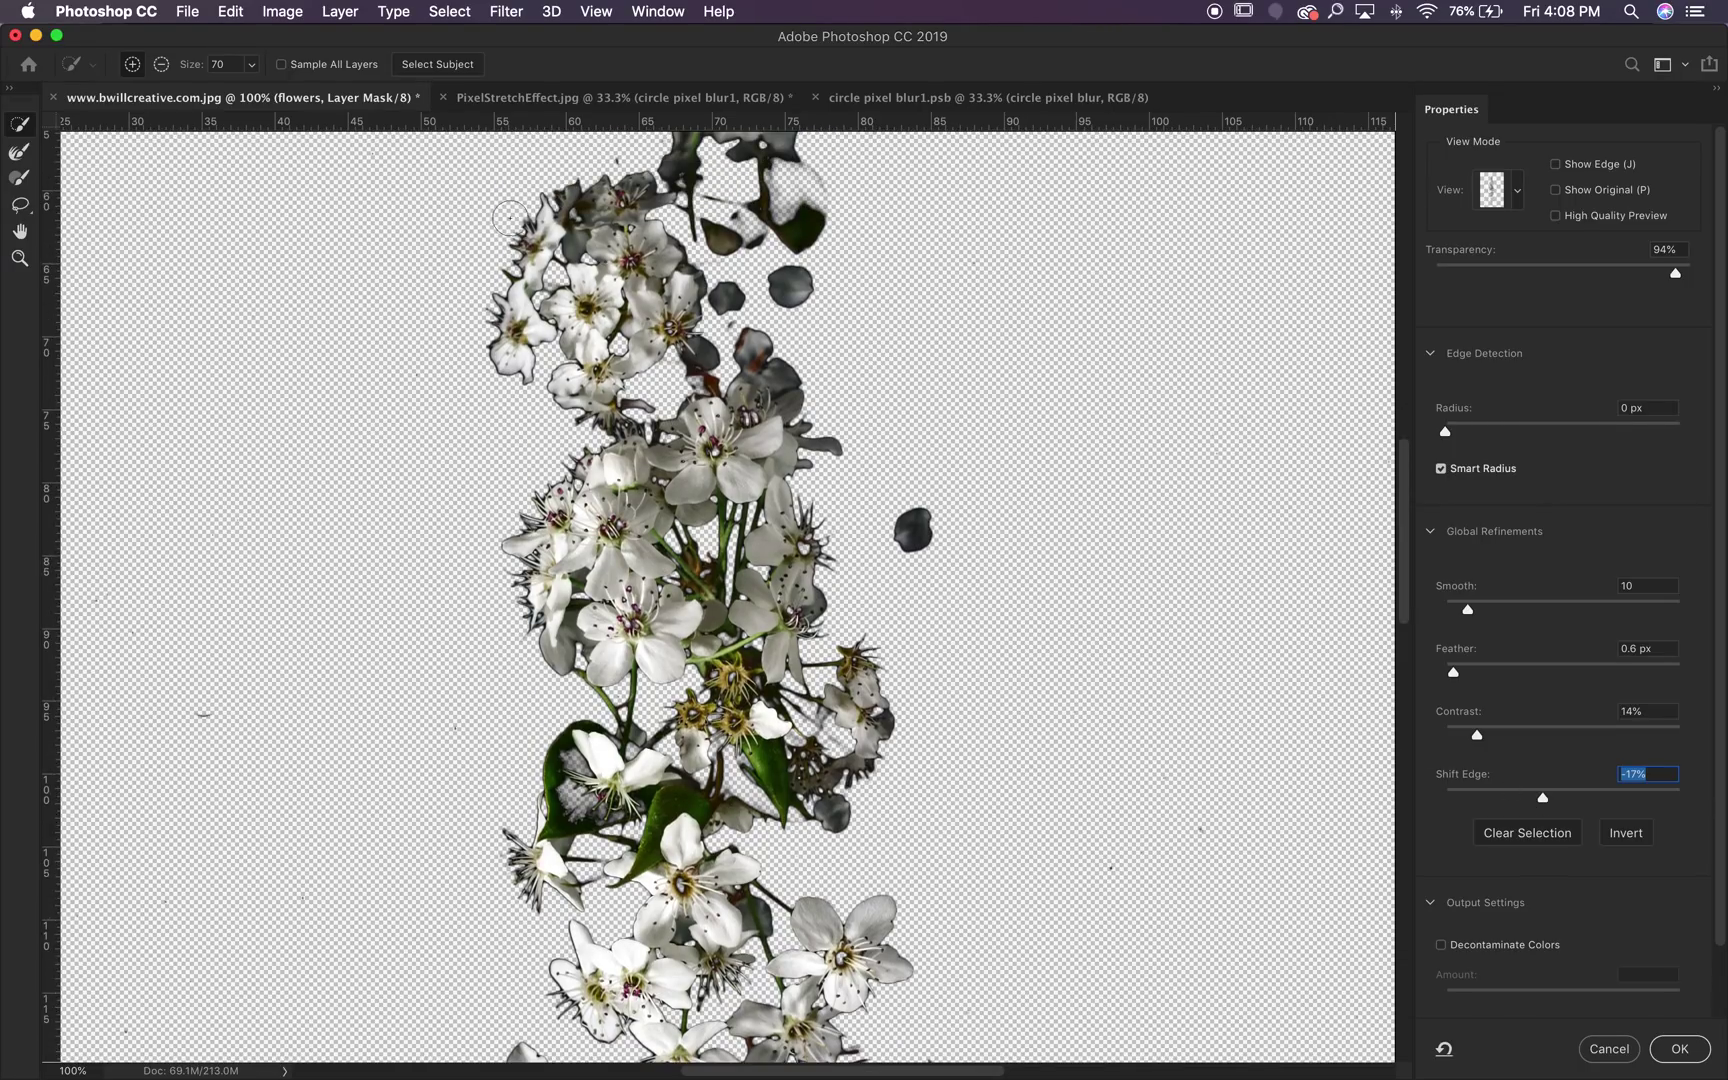
scroll(530, 311, down, 10)
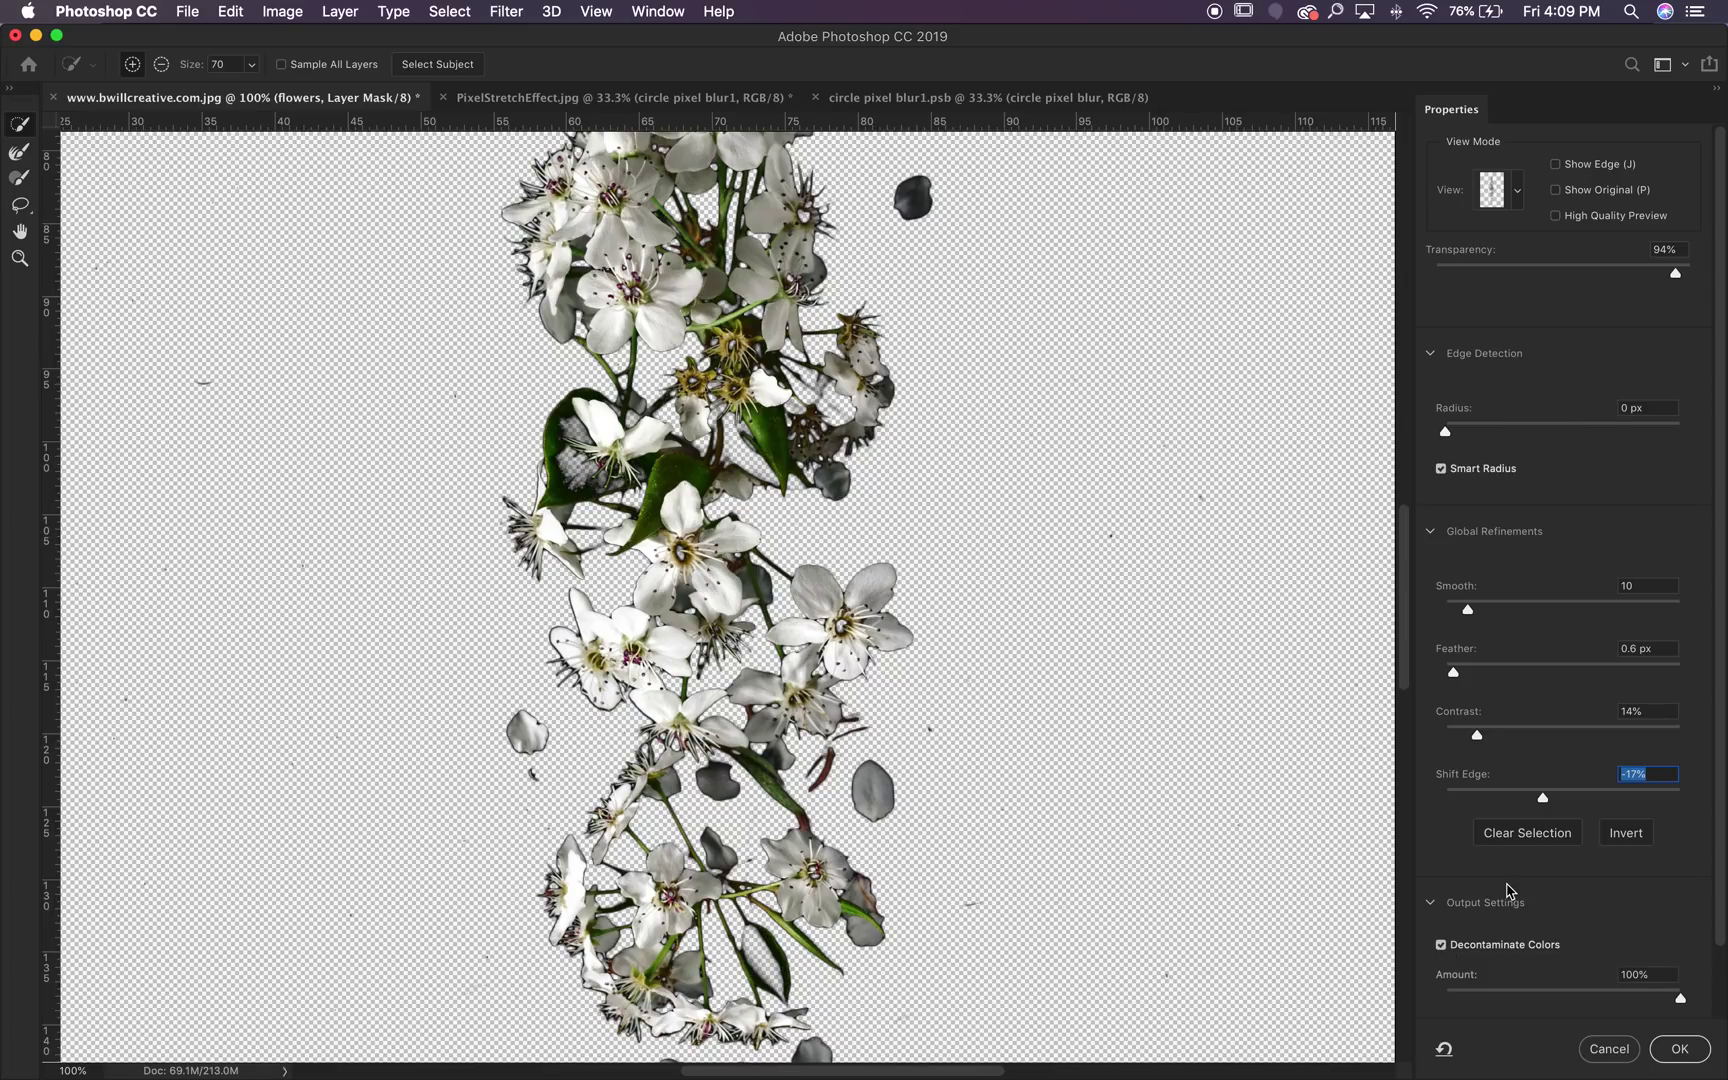
scroll(1510, 890, down, 2)
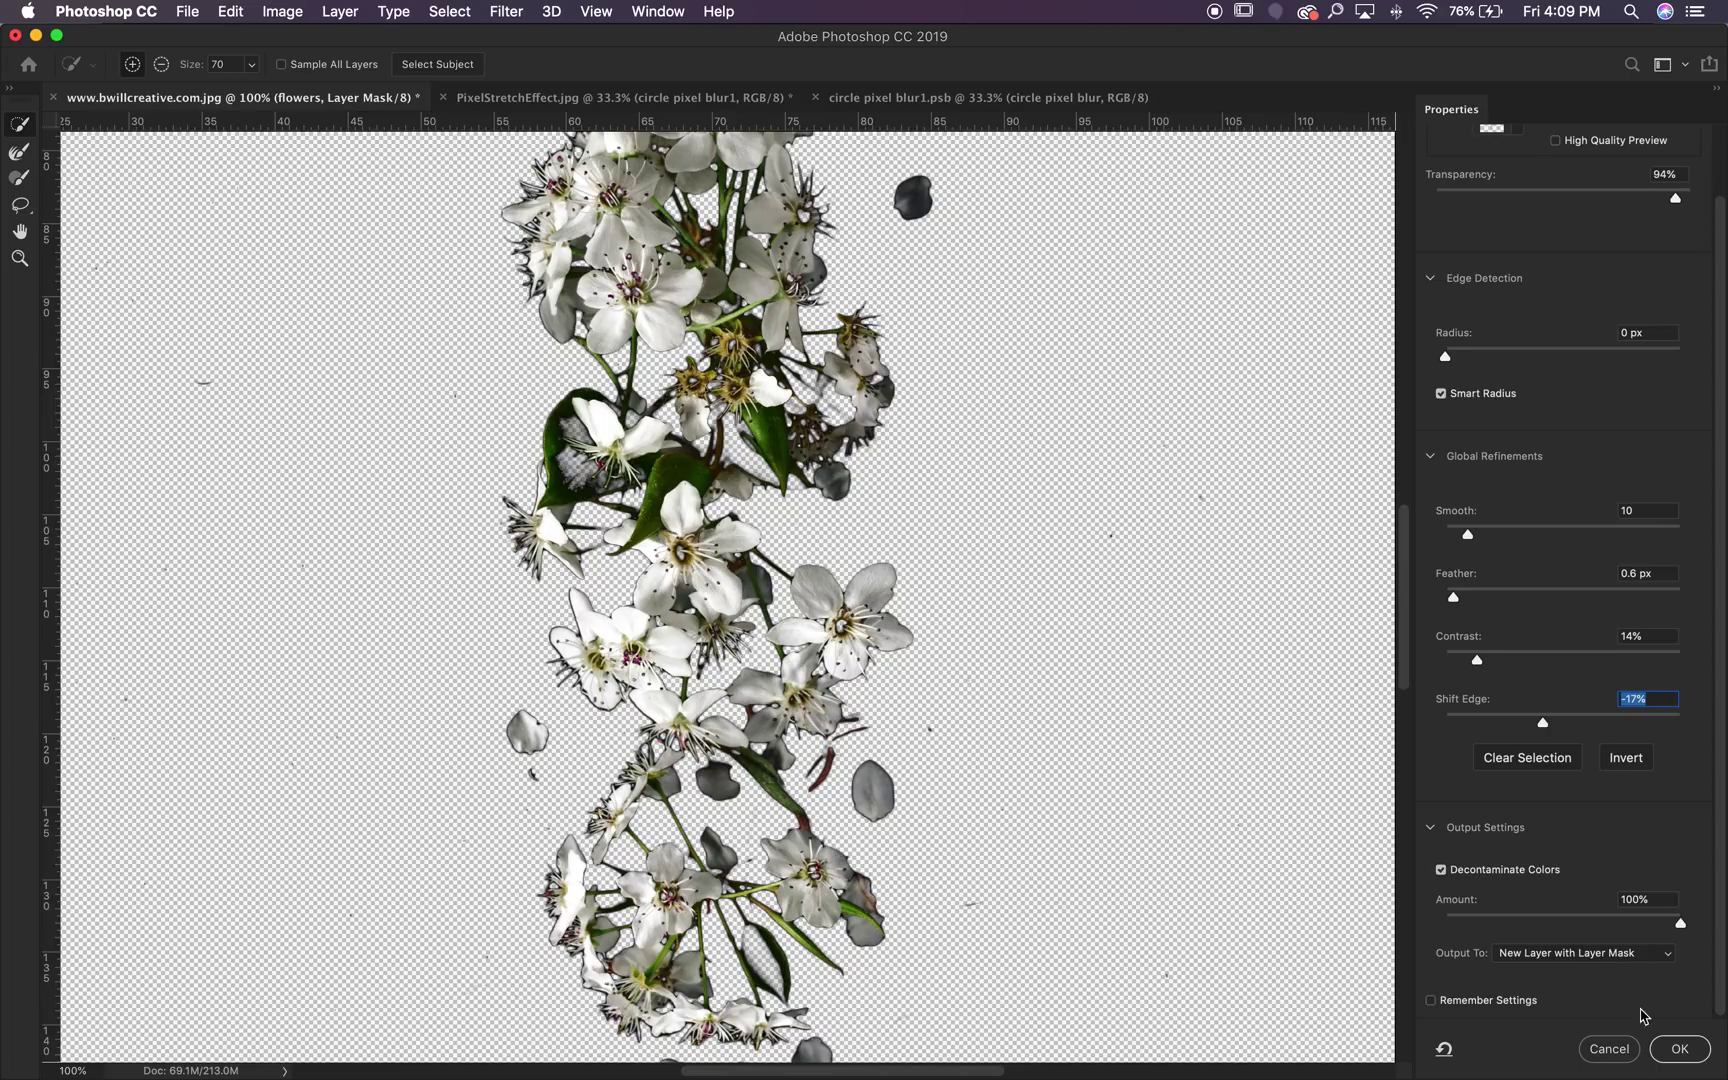
click(1684, 1050)
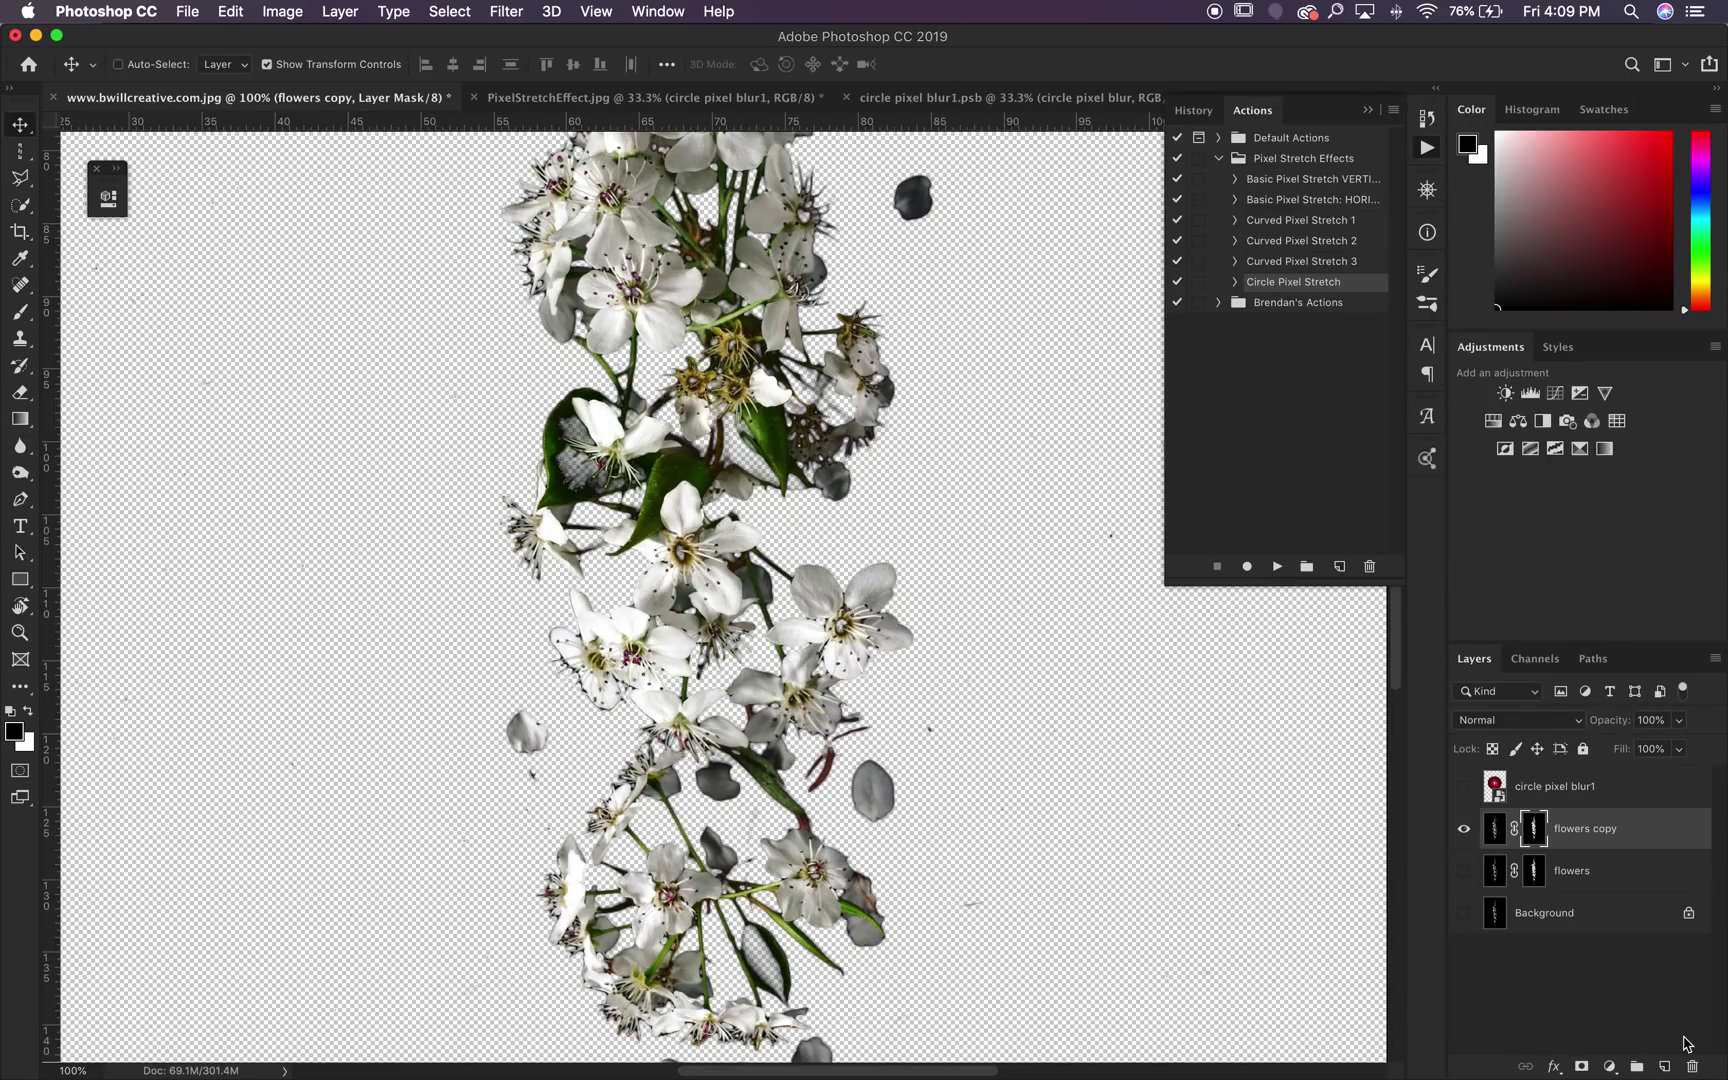
Step: Delete the original flowers layer, target flowers copy's mask, and make the black Background visible again
click(1586, 874)
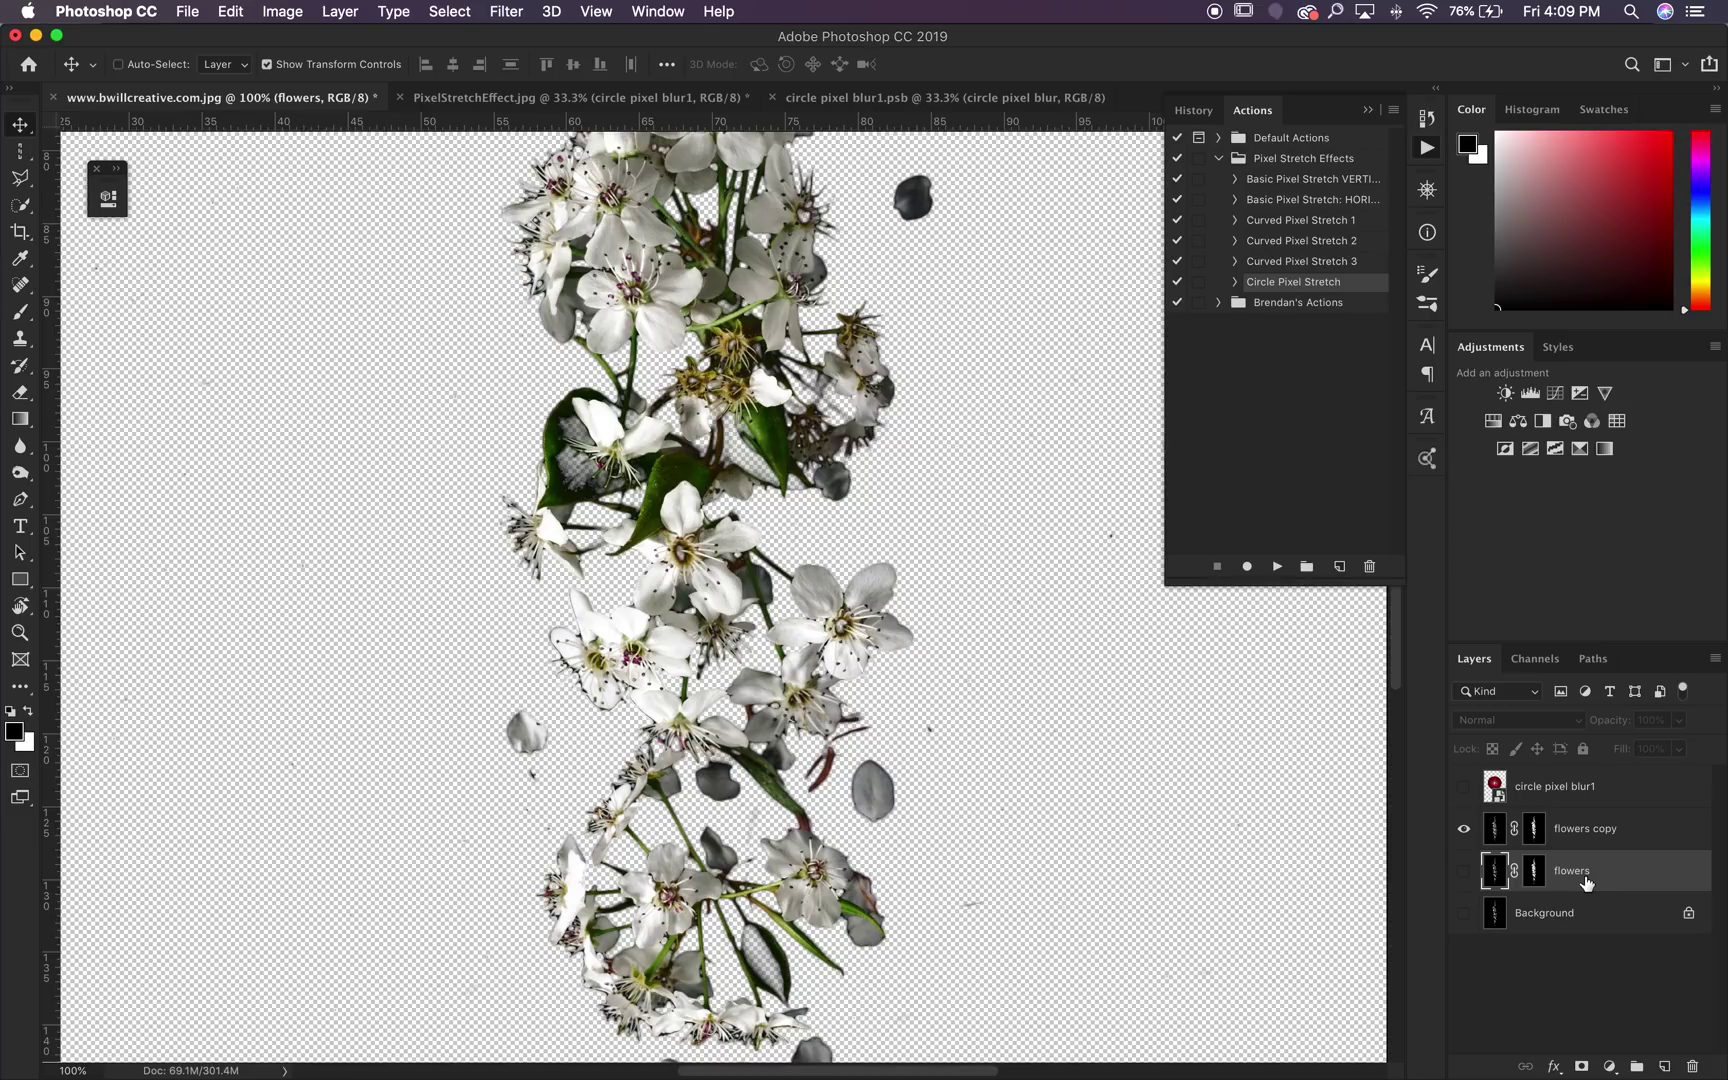
key(BackSpace)
click(1587, 846)
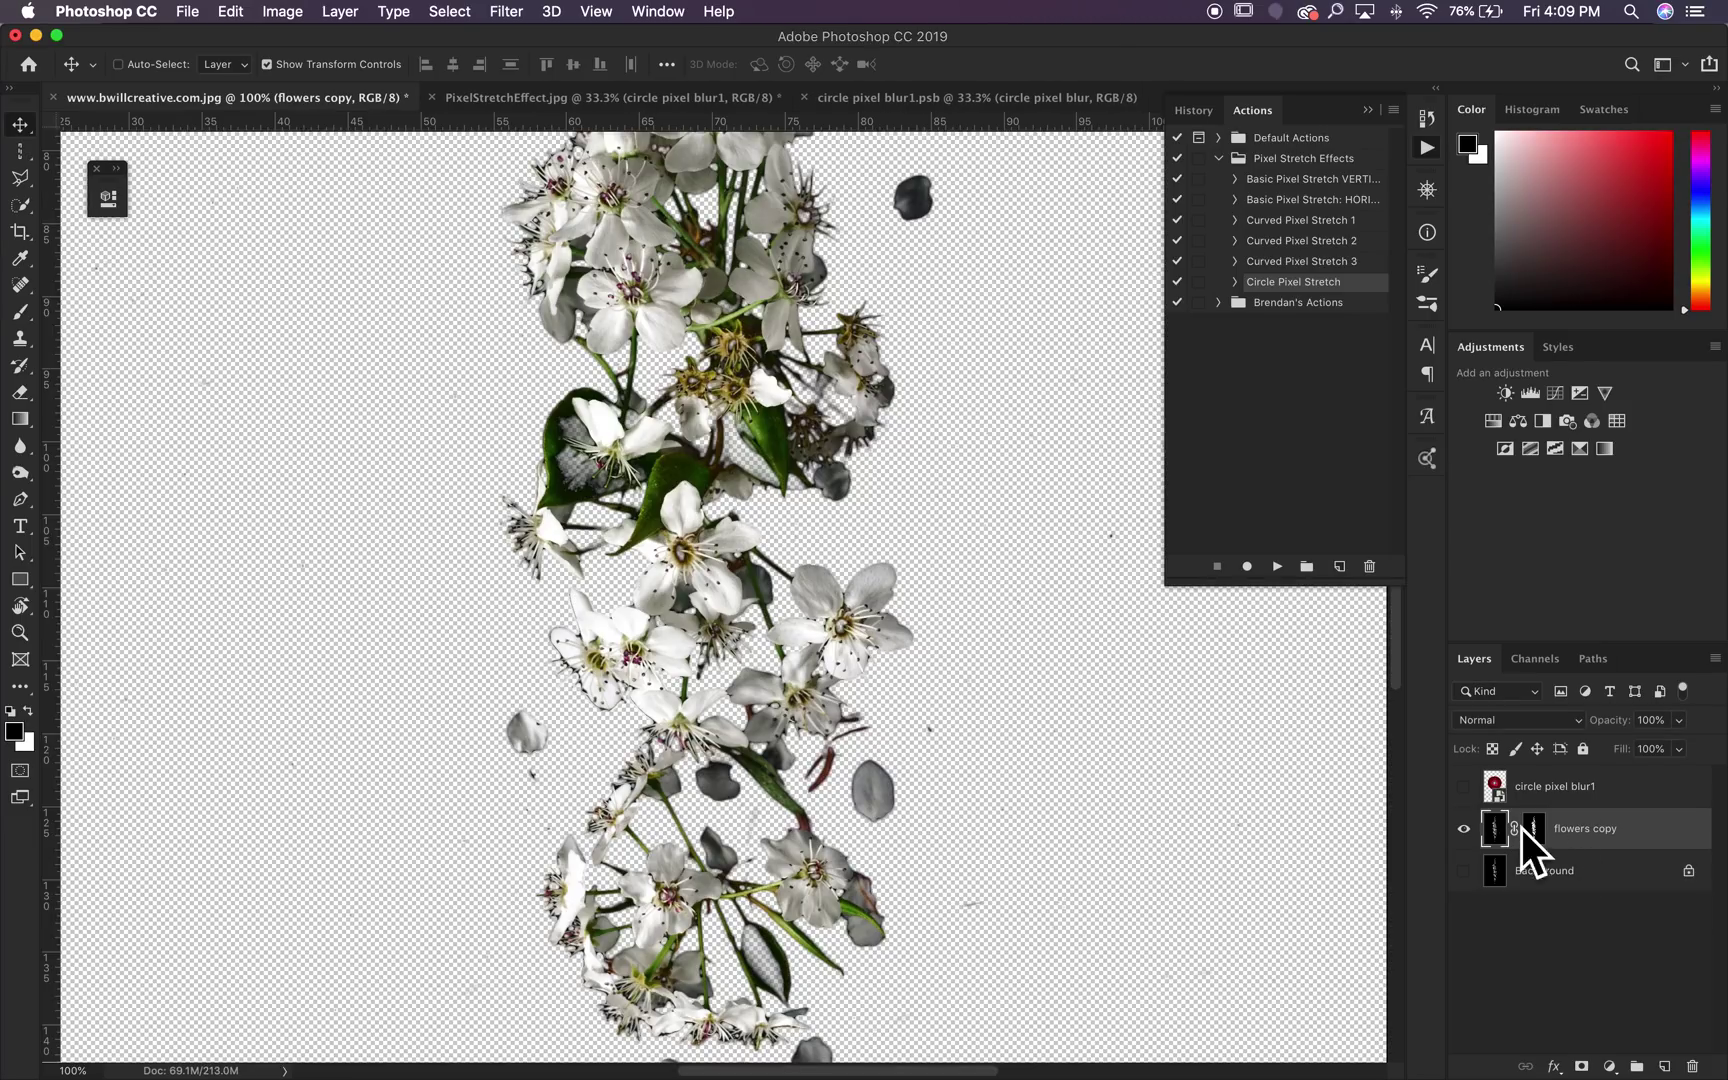
click(1464, 873)
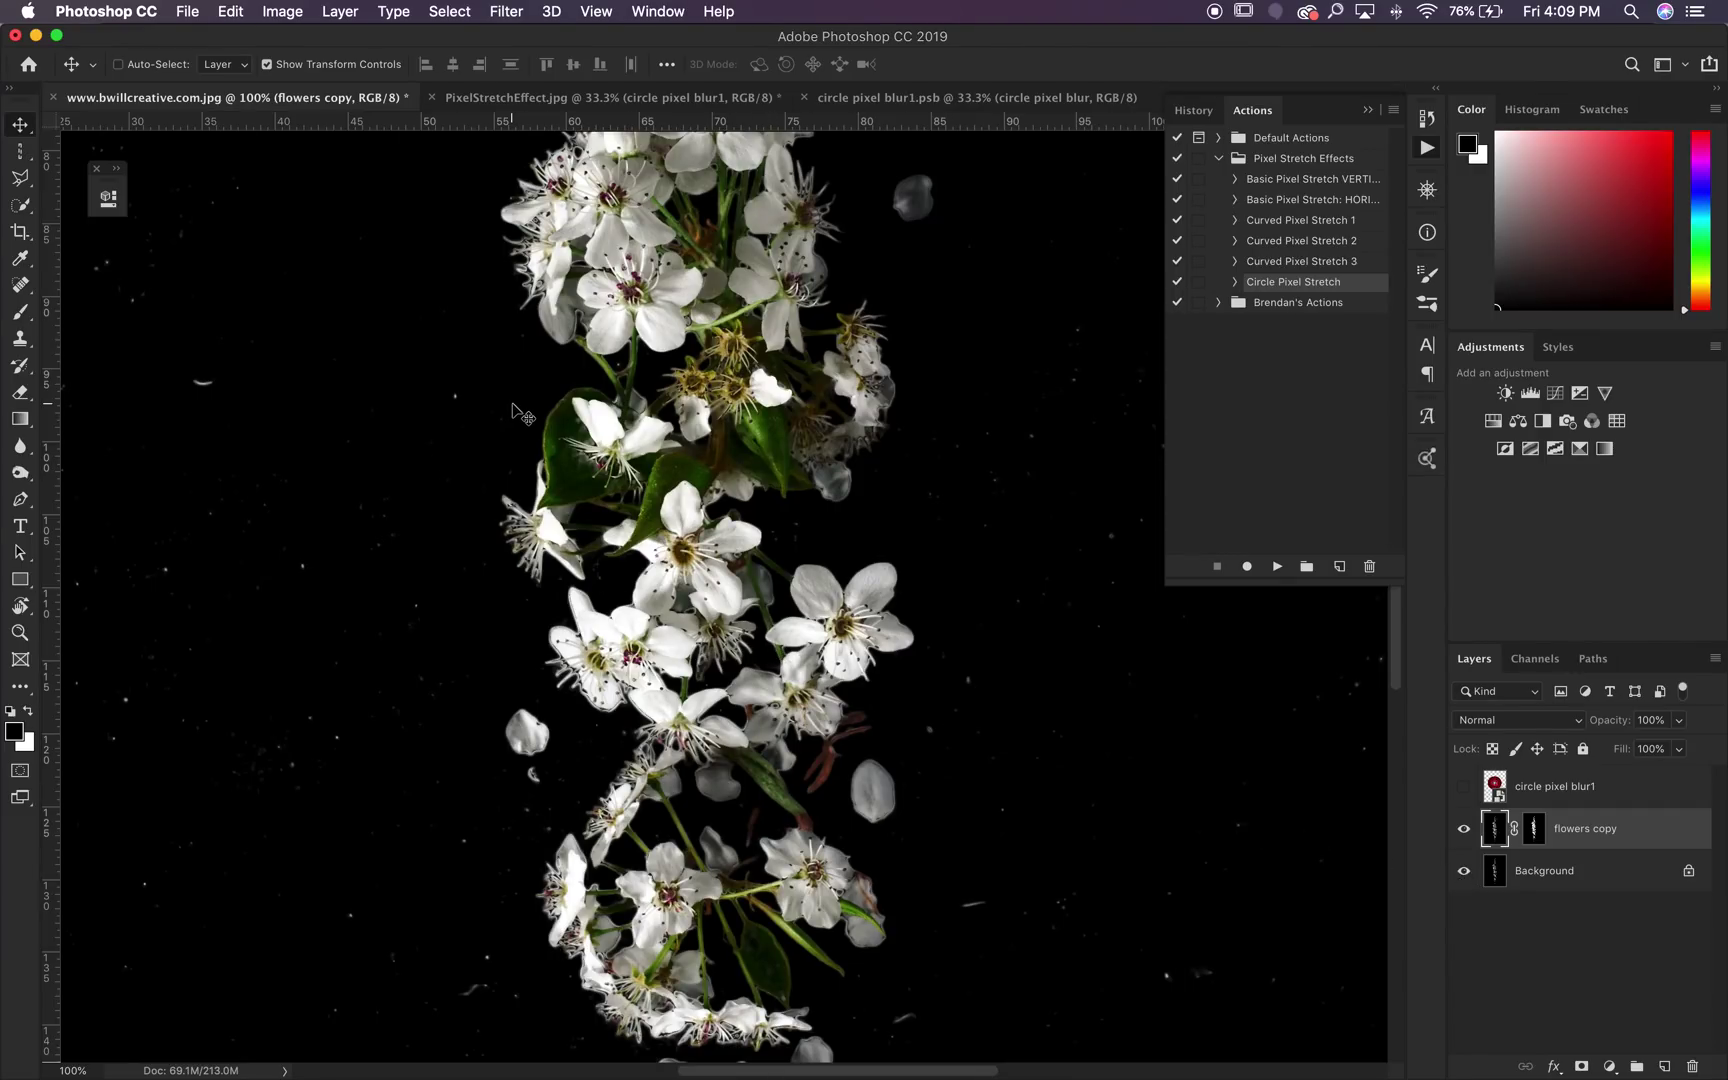
key(super+minus)
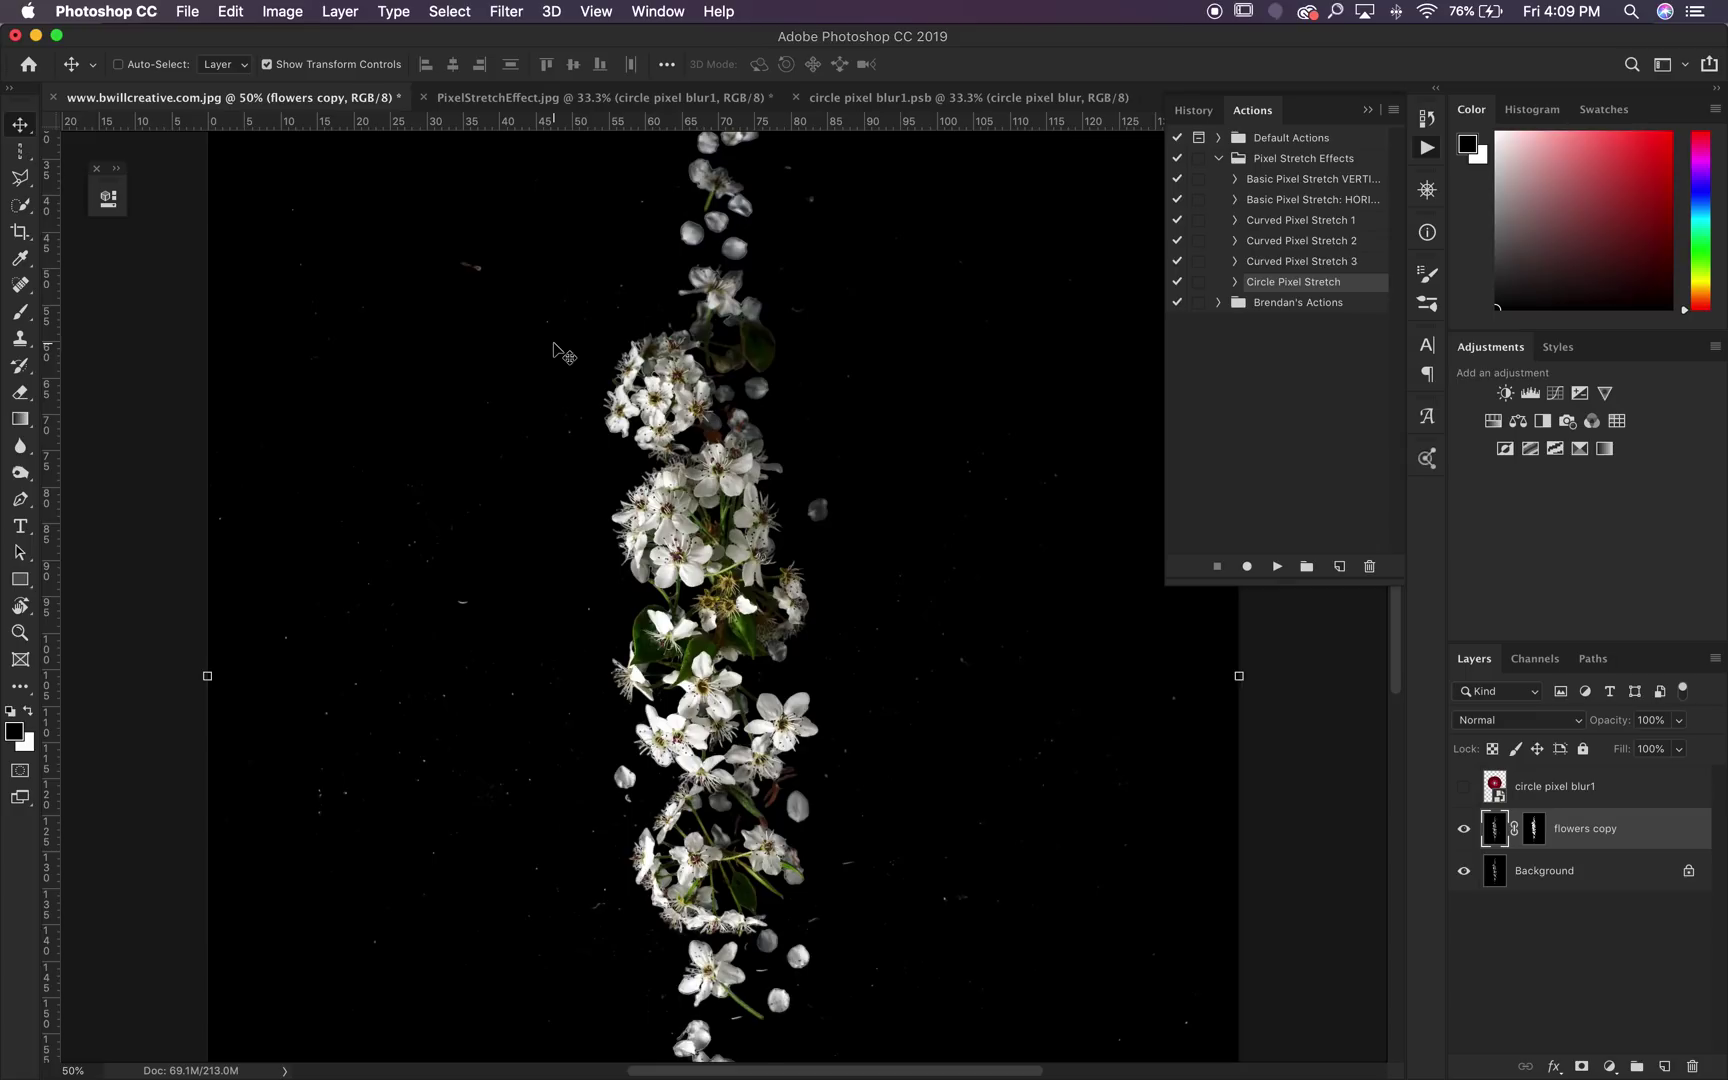
scroll(558, 350, up, 1)
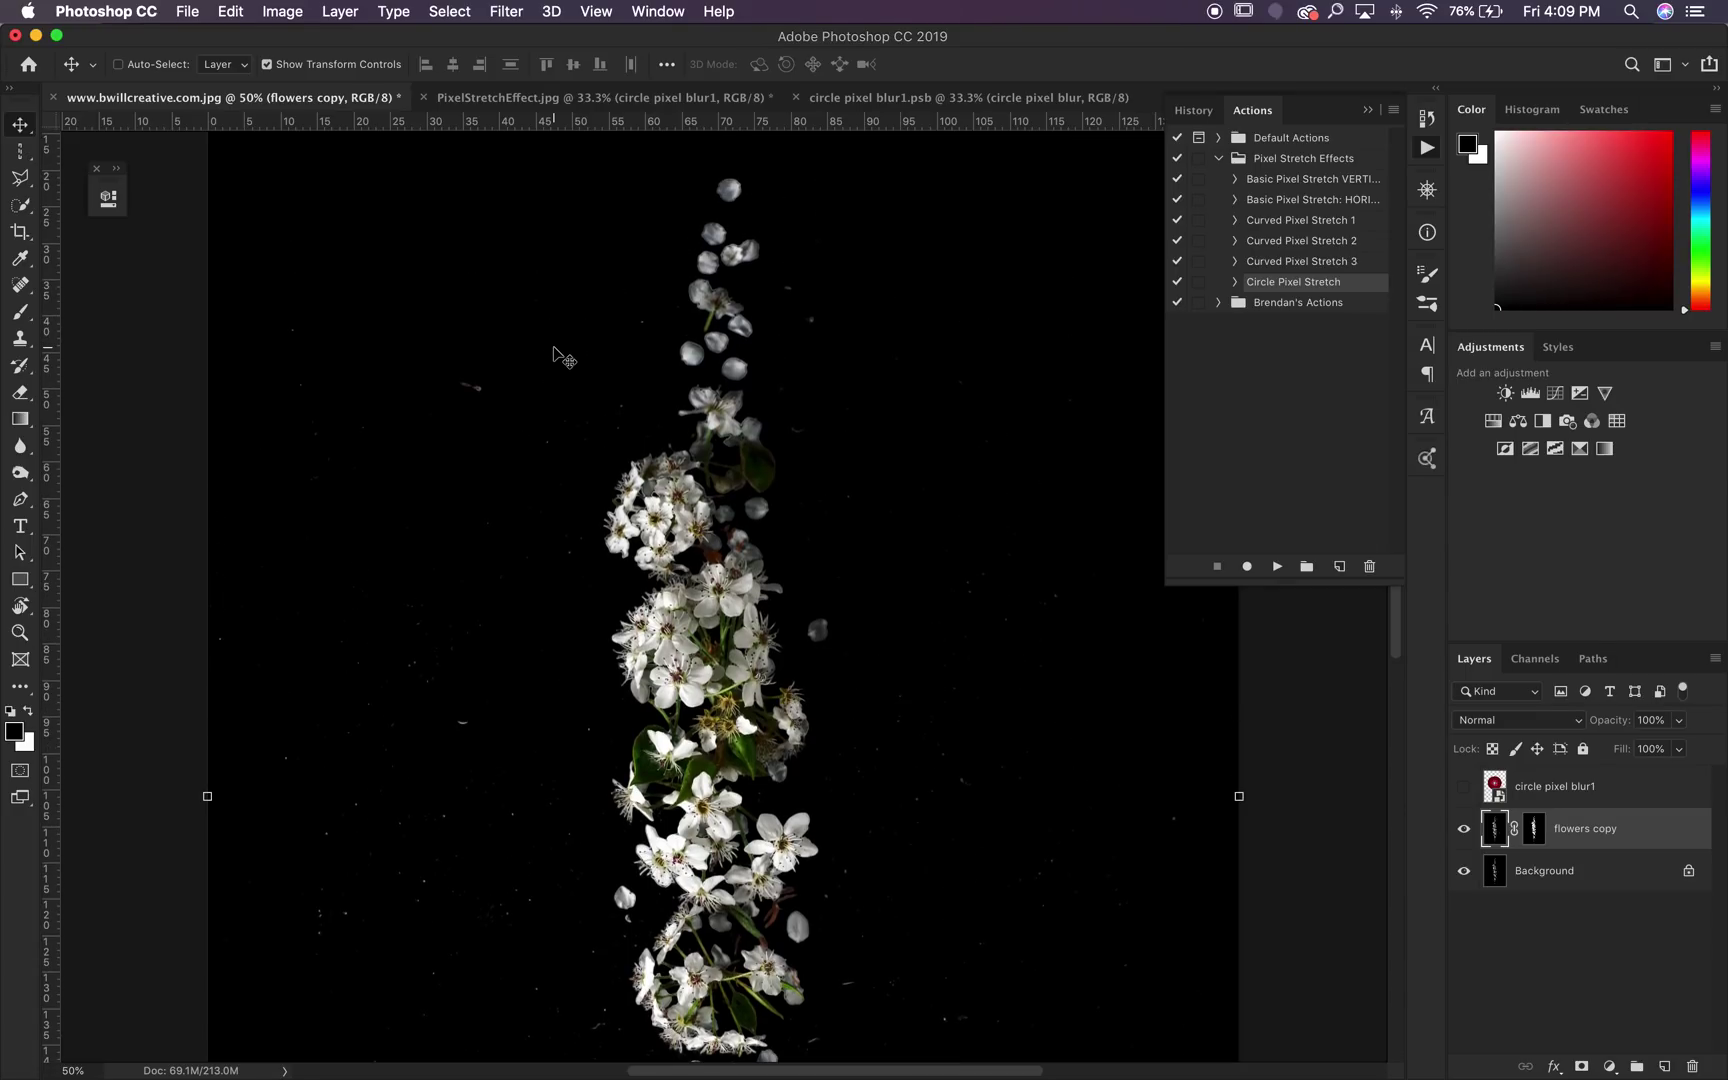
scroll(563, 357, down, 2)
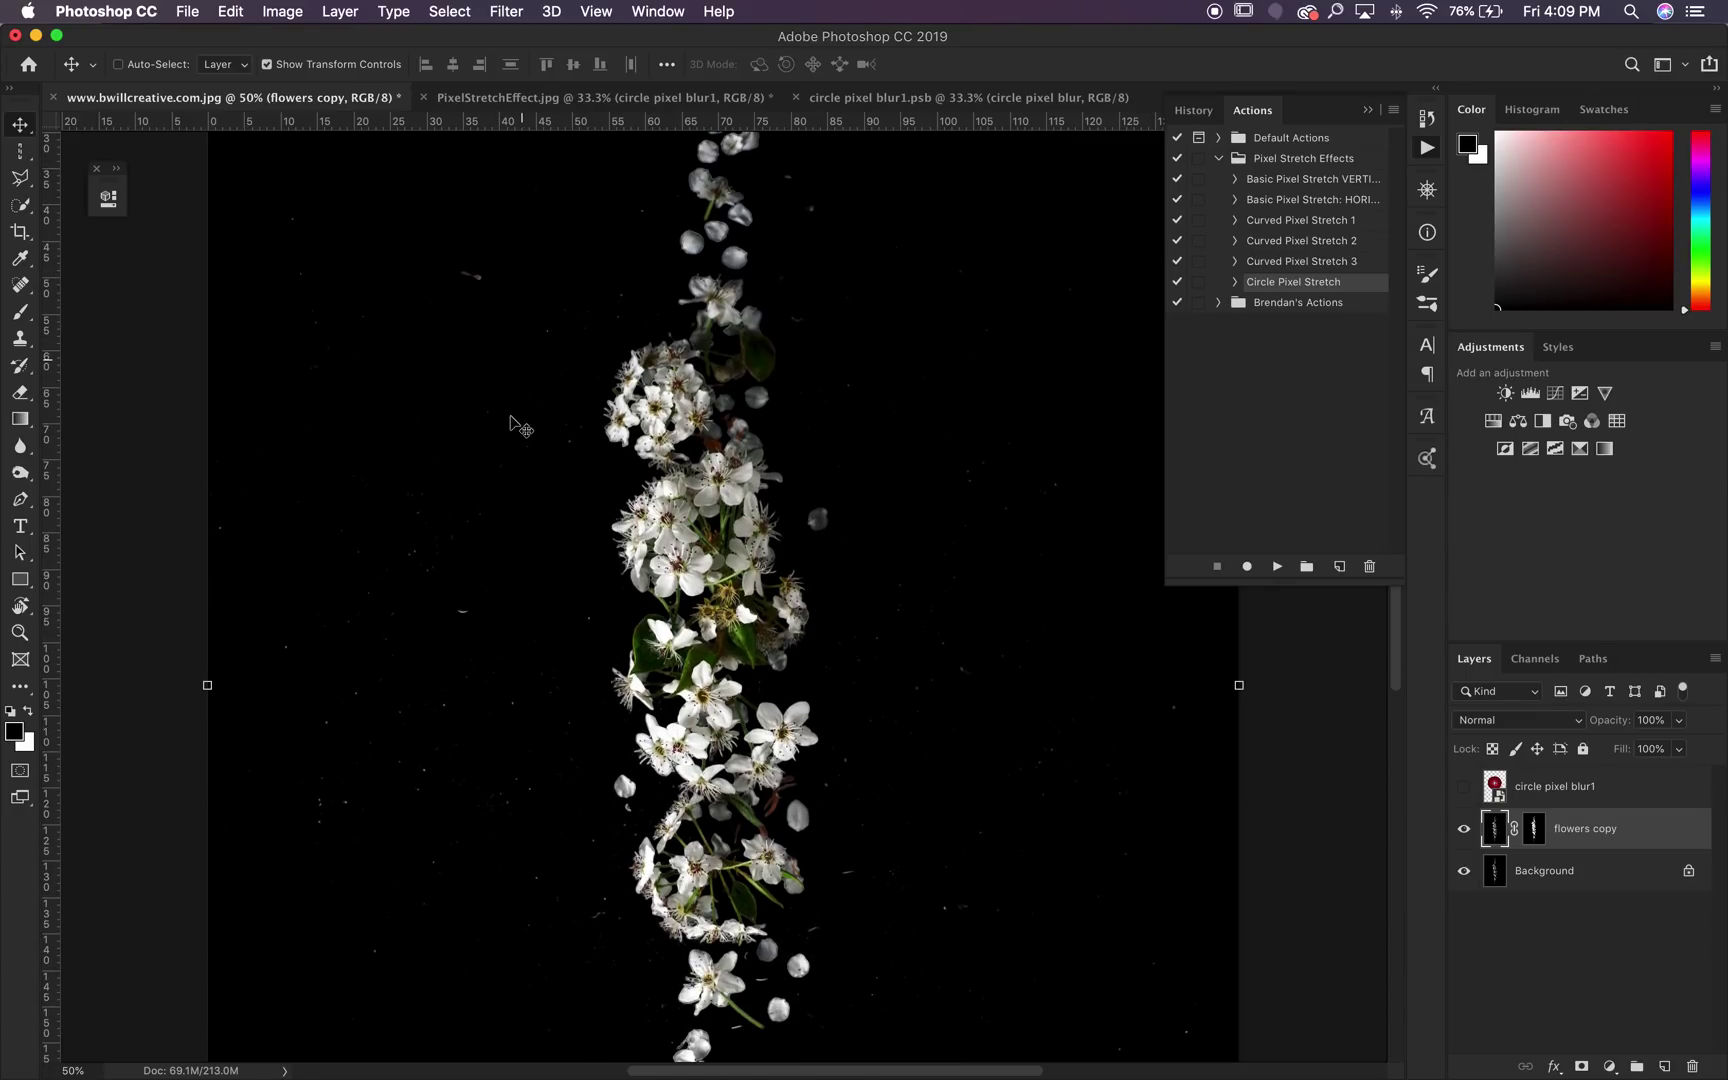
click(1535, 830)
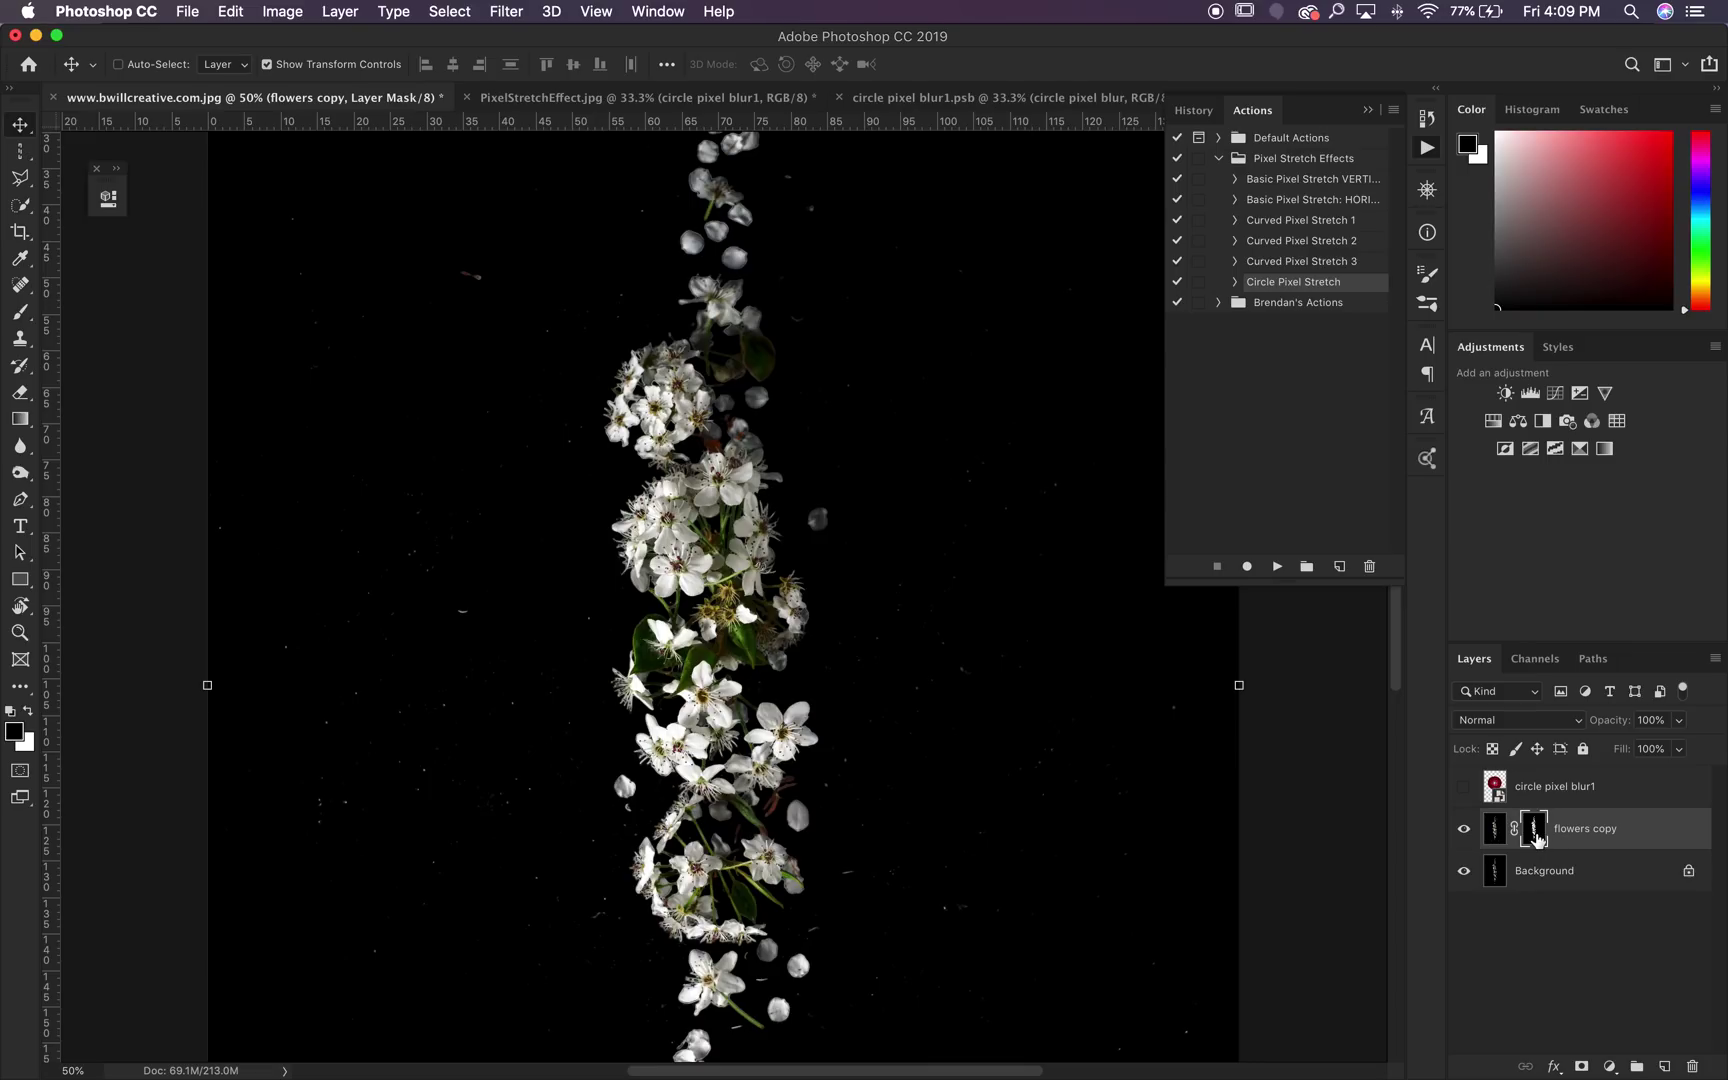
Step: Touch up the flowers copy mask with a 100% opacity, roughly 327 px brush, then fit the image
key(b)
scroll(914, 721, right, 3)
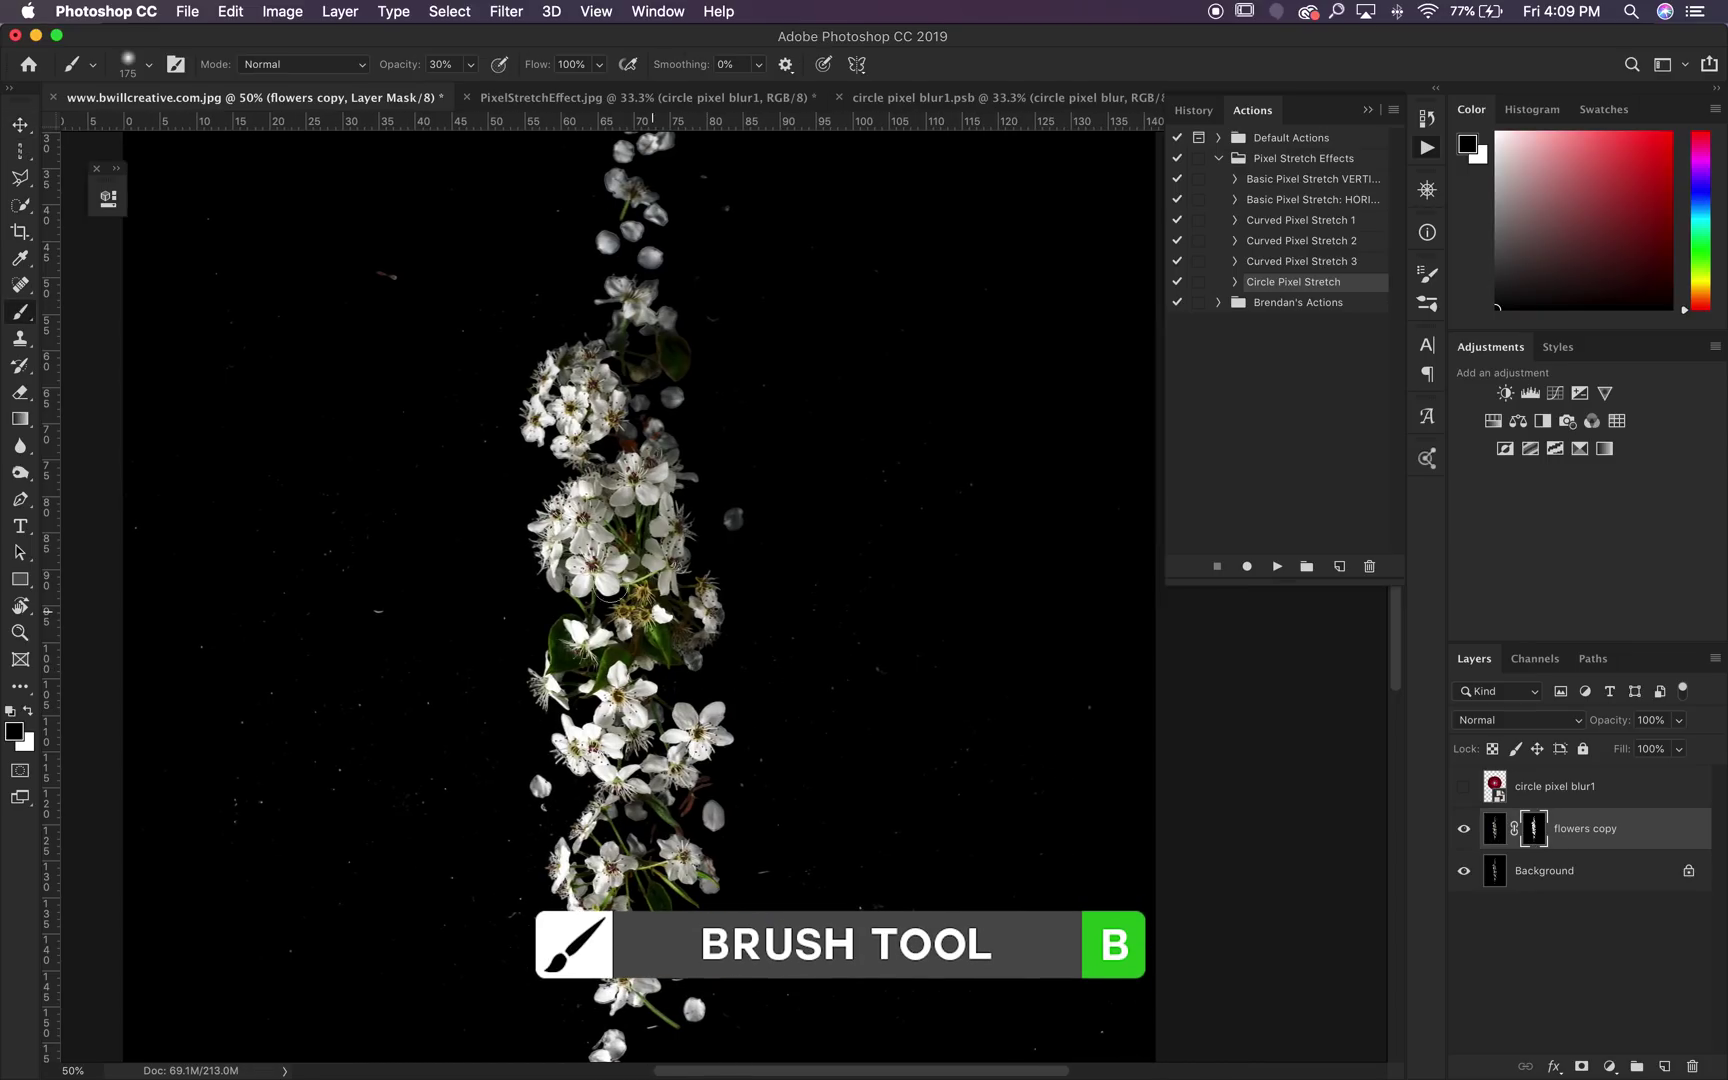
key(0)
mouse_move(460, 492)
mouse_down()
mouse_move(470, 829)
mouse_move(490, 912)
mouse_up()
drag(413, 733, 456, 735)
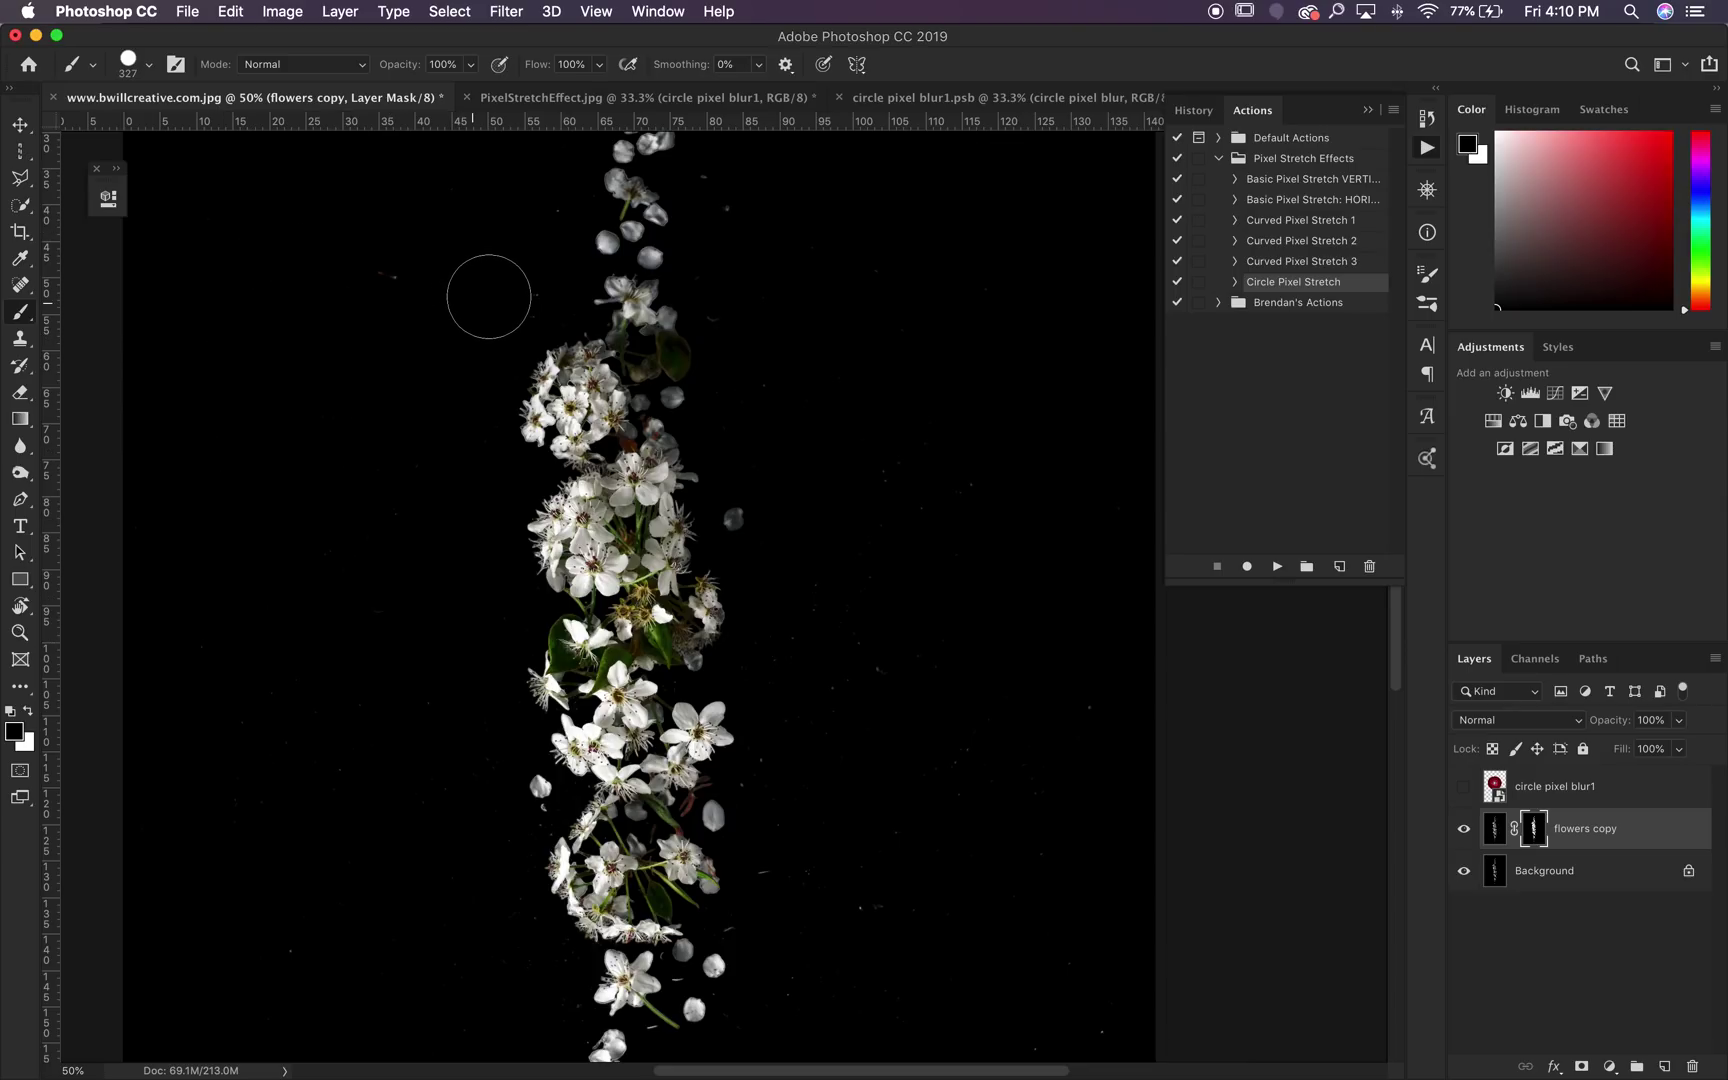
key(ctrl+z)
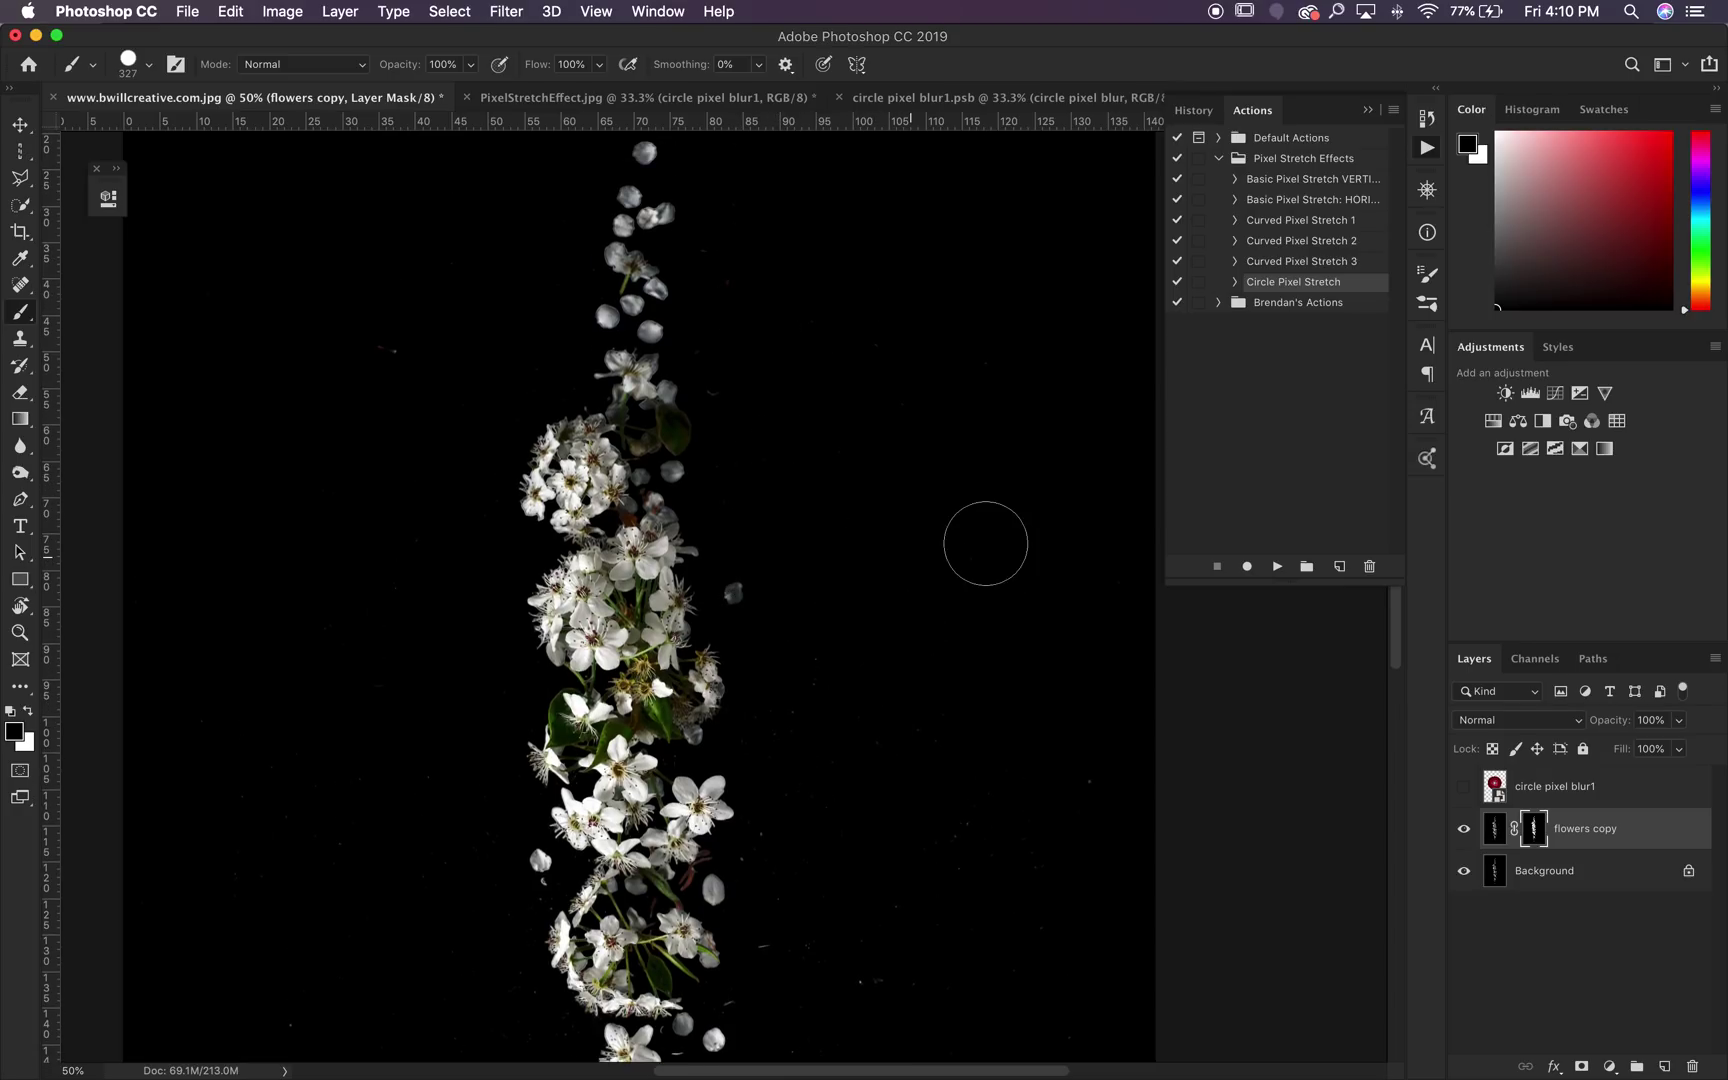
key(ctrl+z)
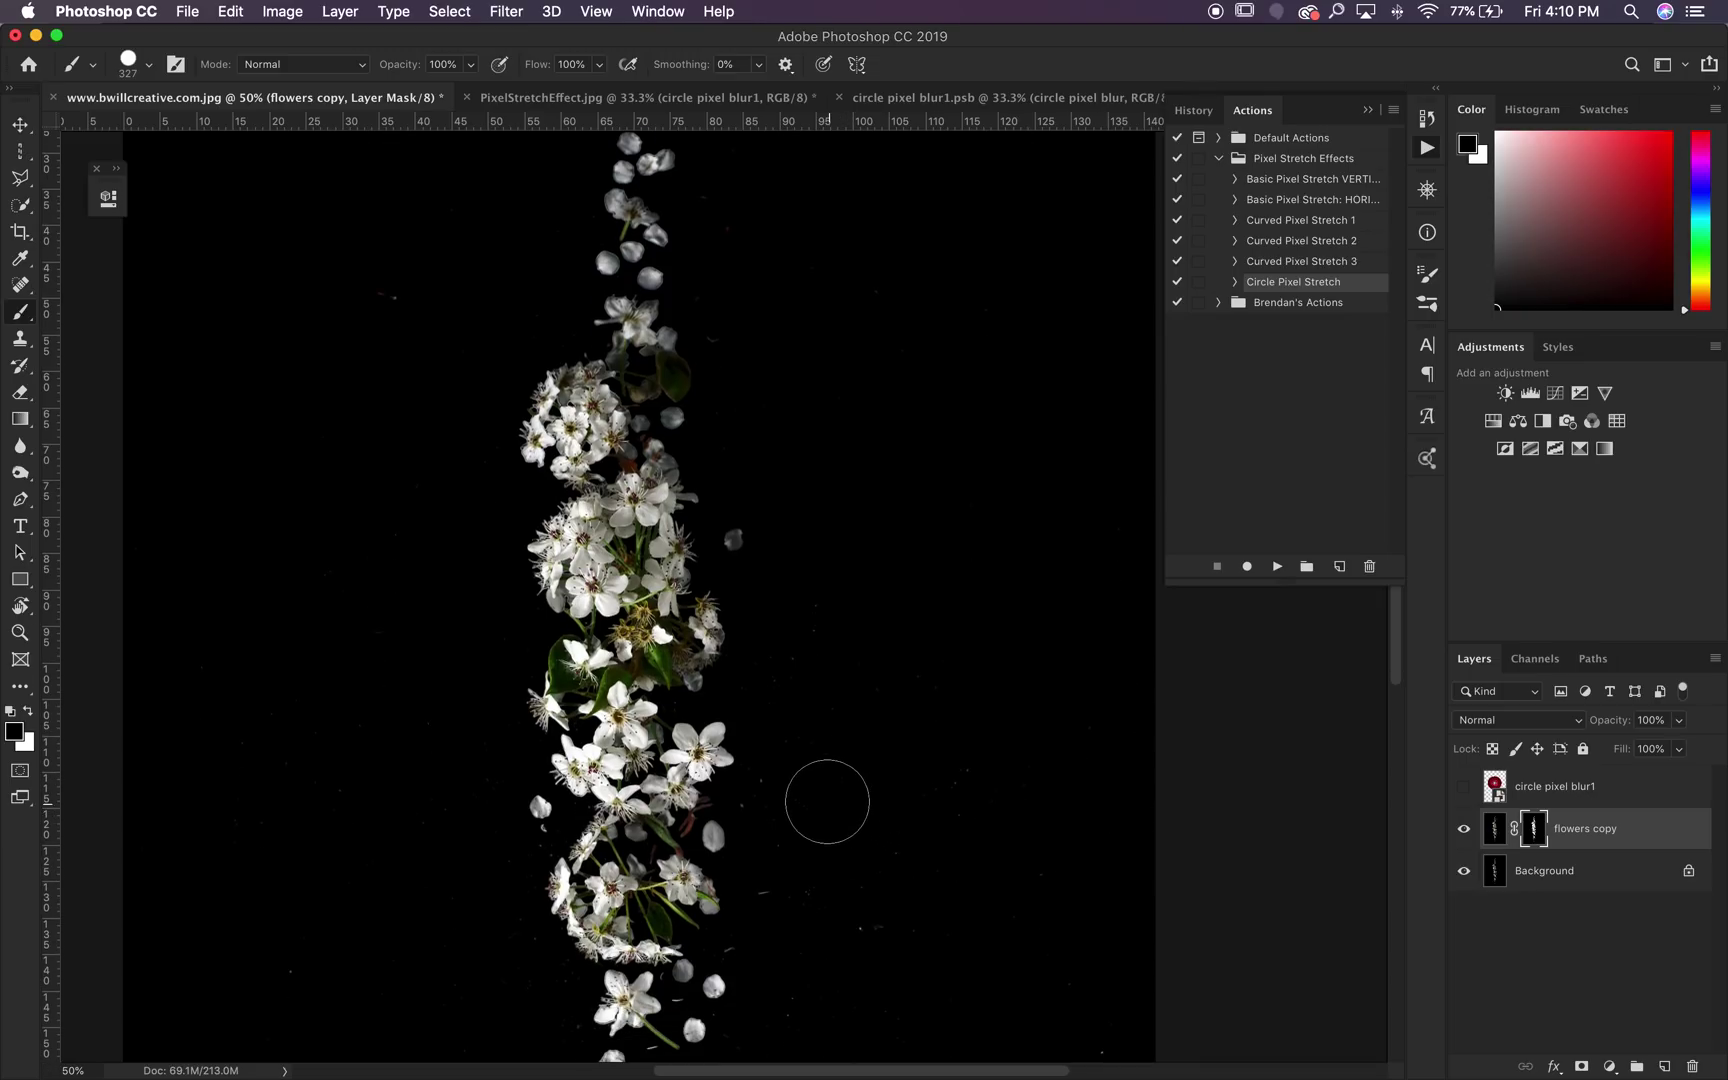
key(super+minus)
key(super+minus)
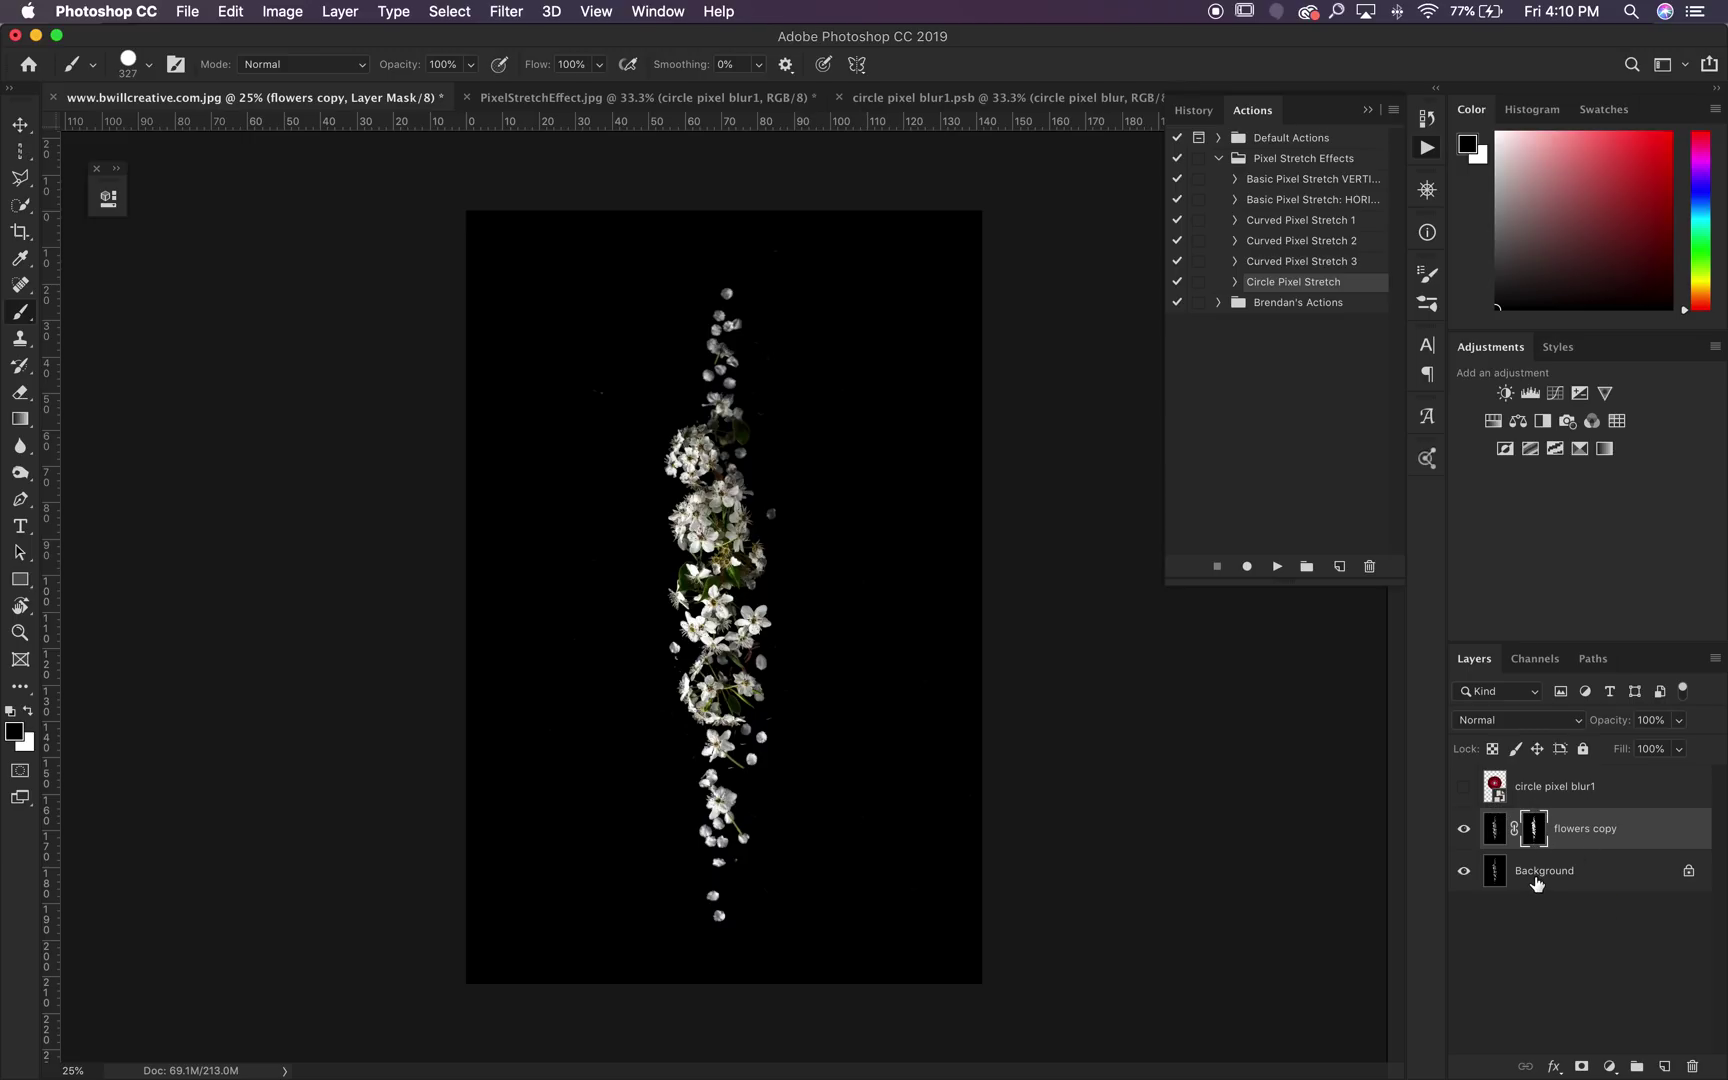
Step: Show circle pixel blur1 below flowers copy and draw a rectangular Pen path over the right half
click(1466, 788)
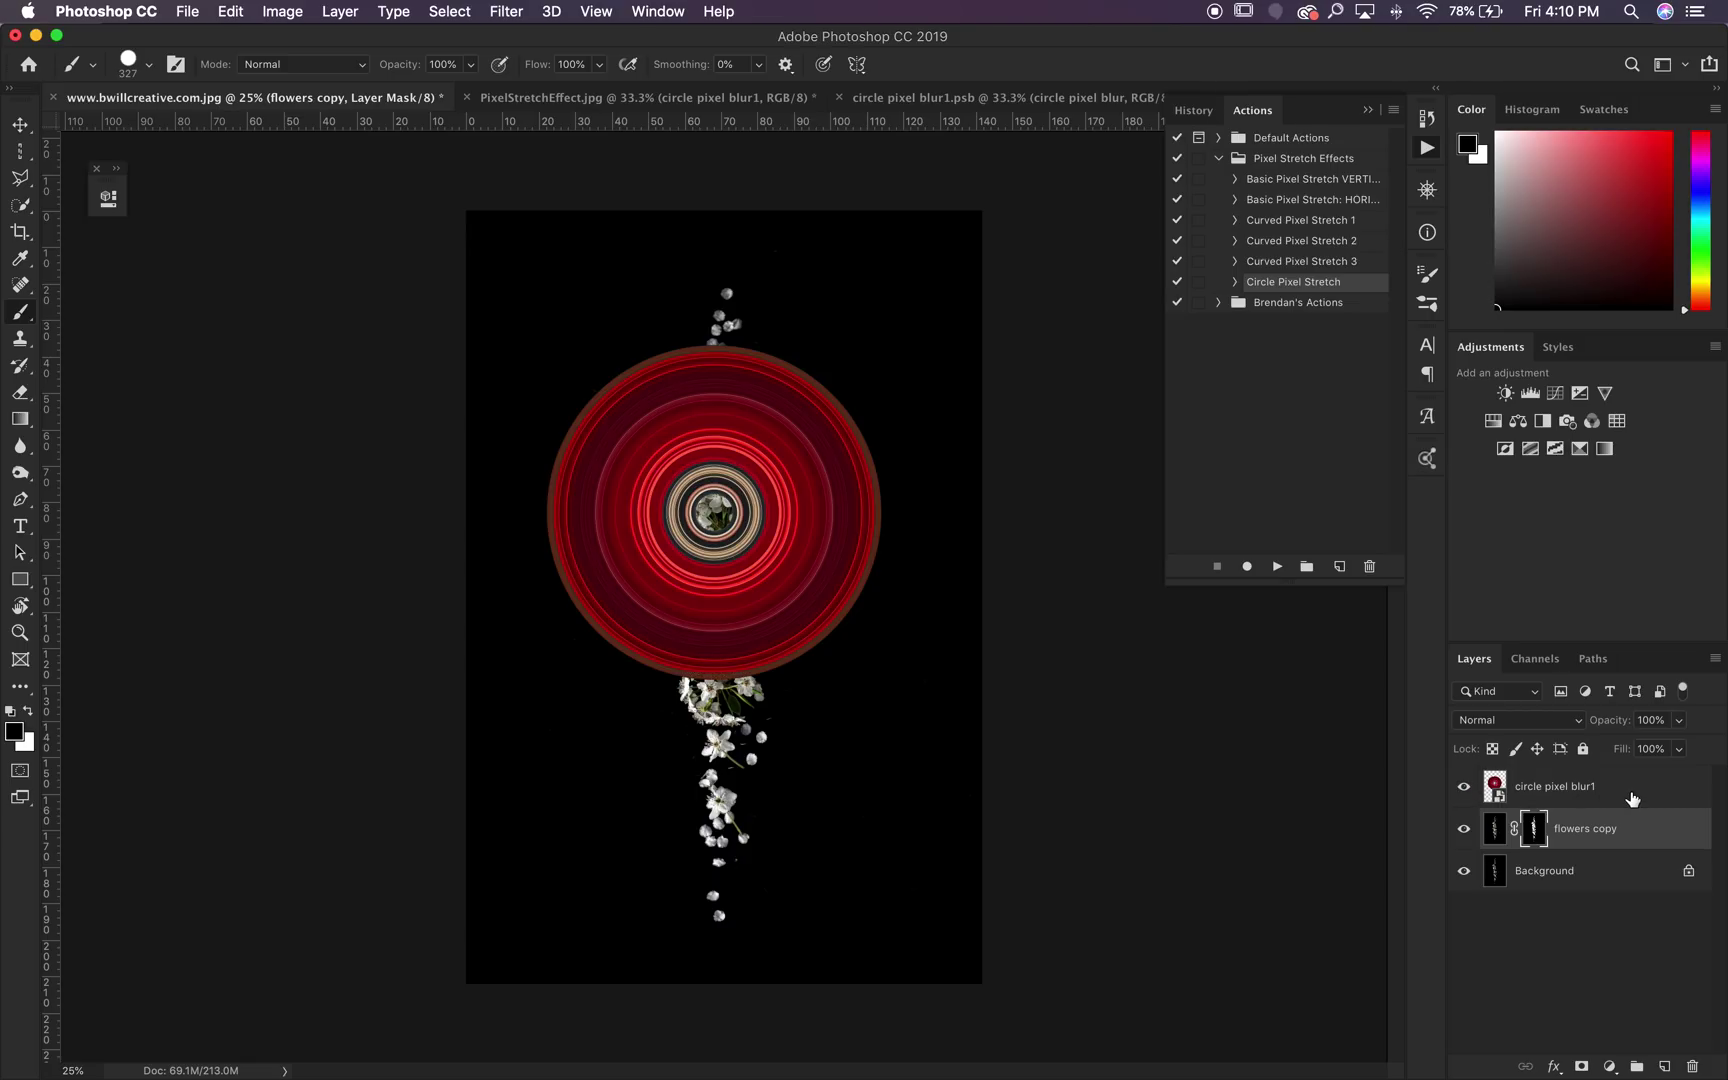
drag(1610, 796, 1606, 842)
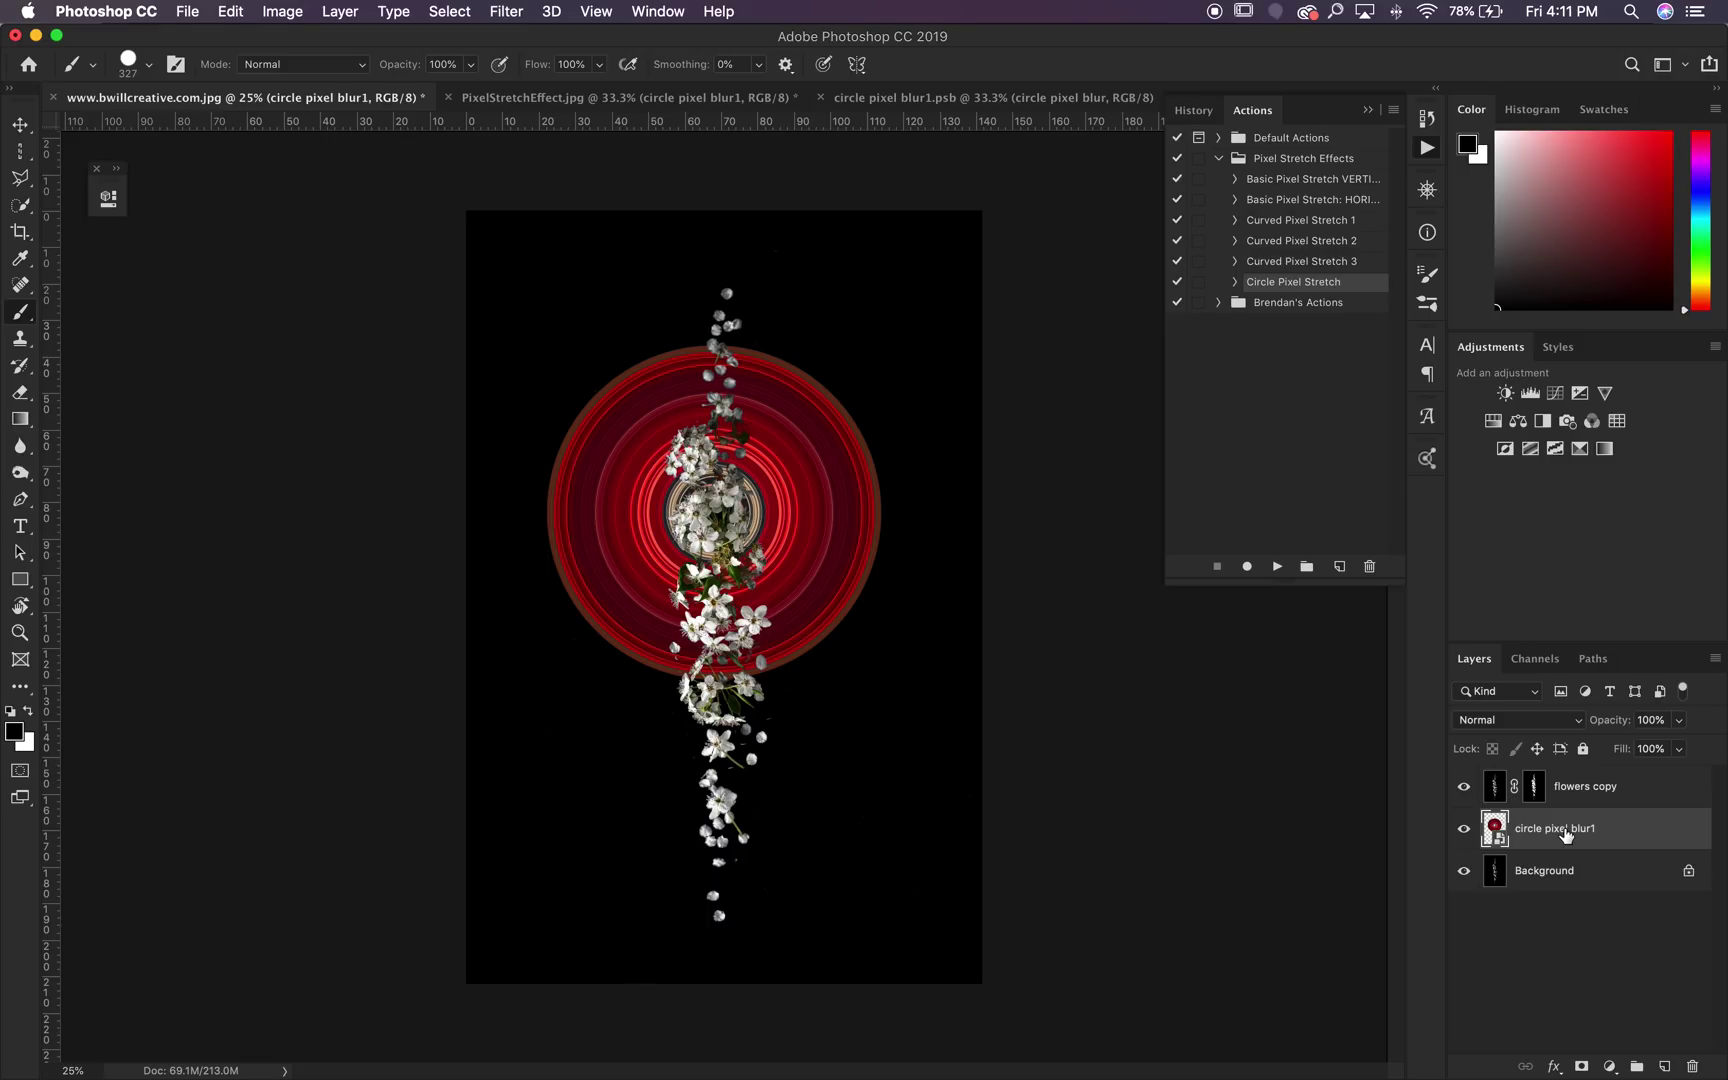
key(p)
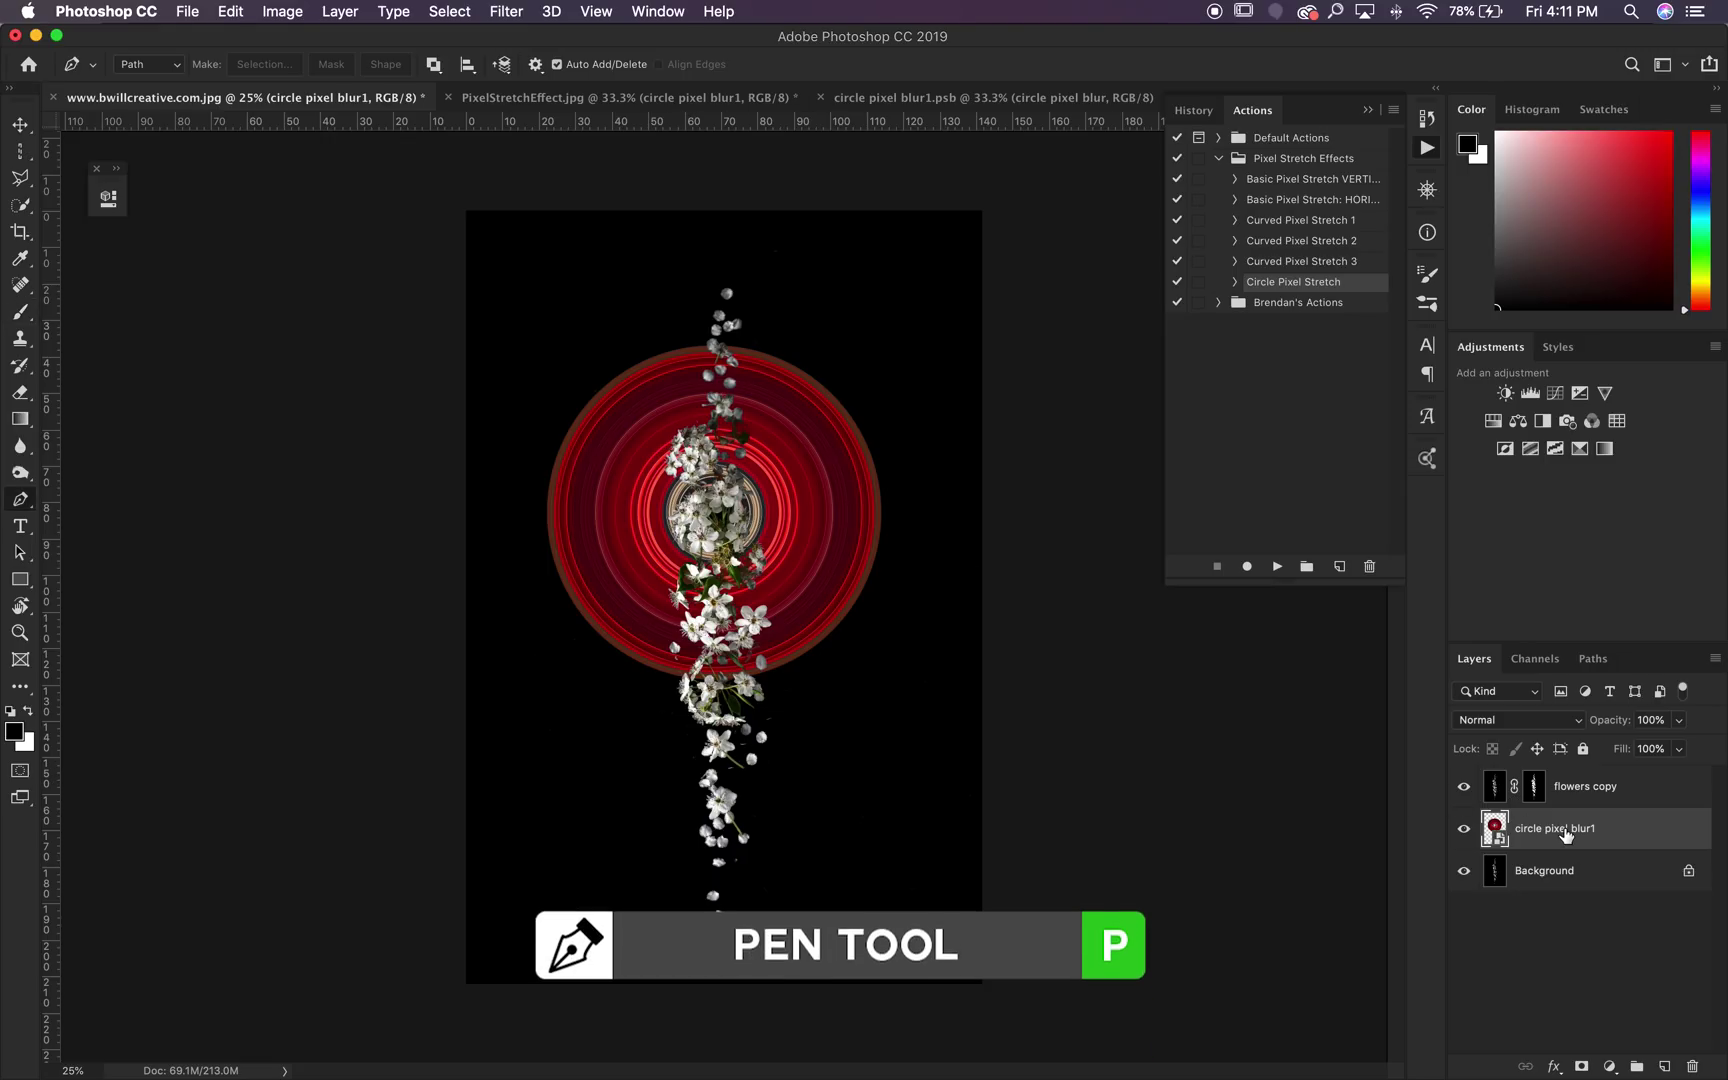
click(712, 314)
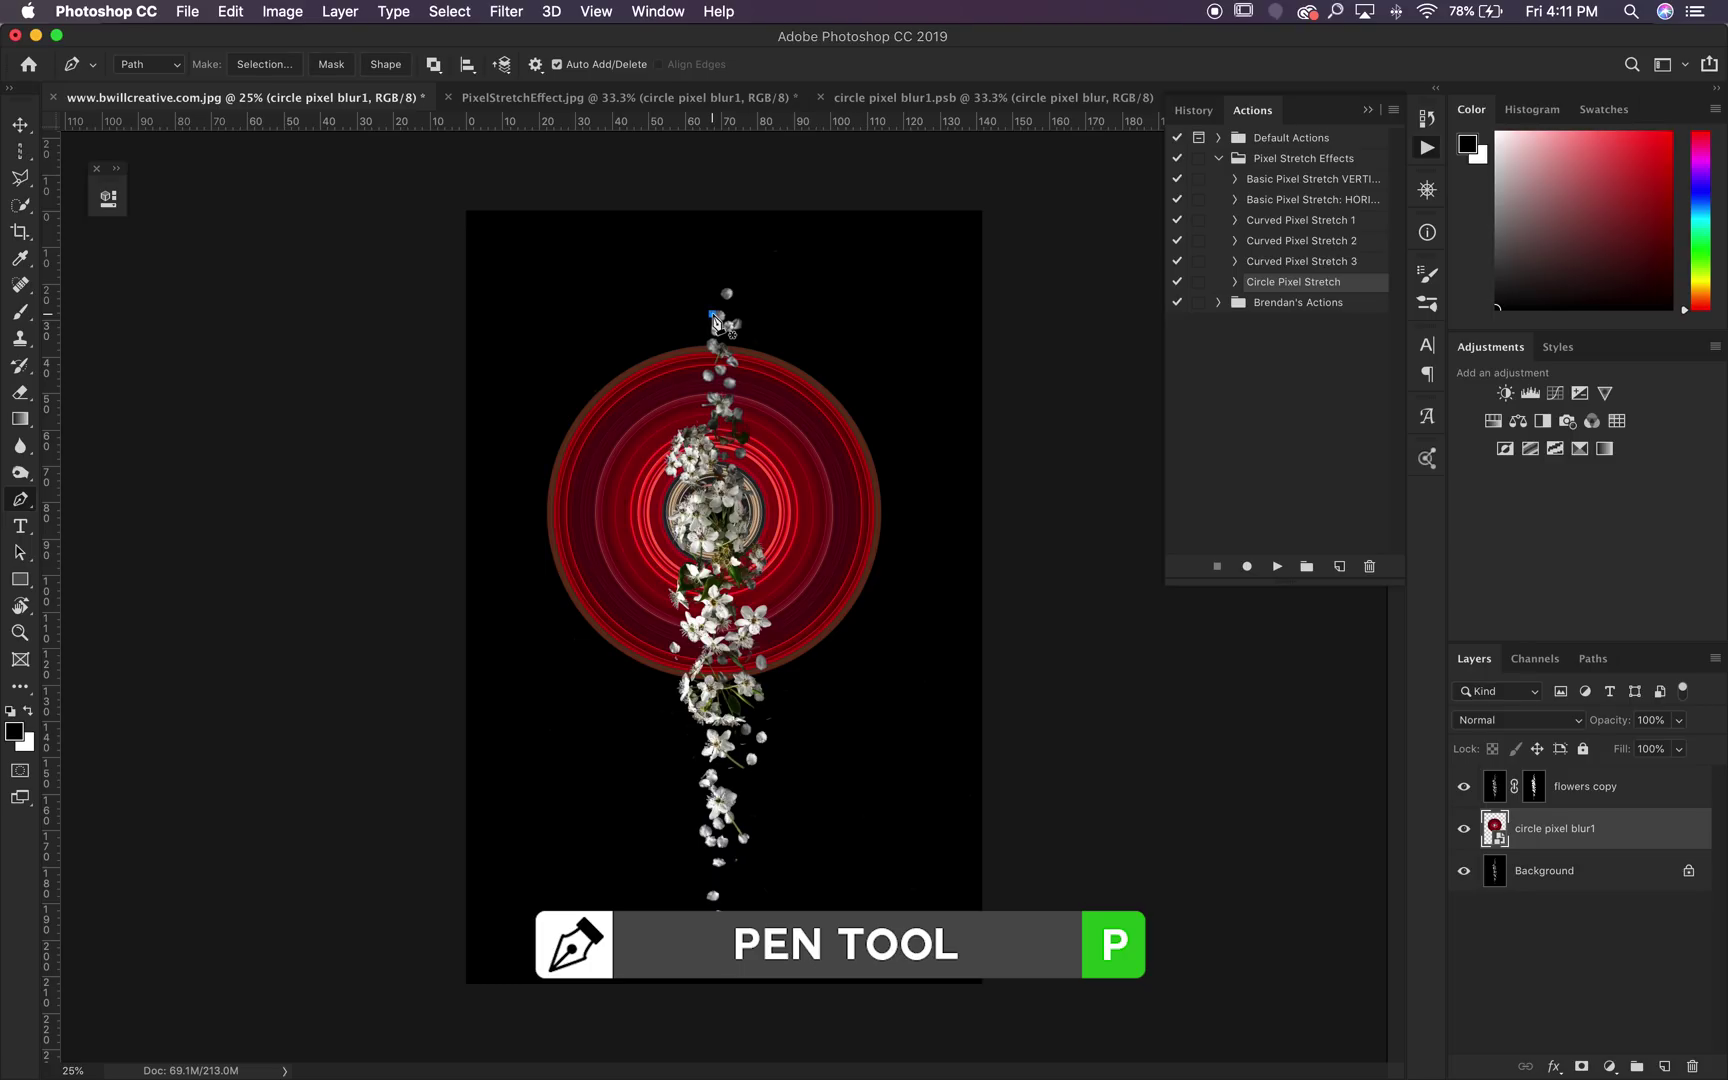
shift+click(712, 697)
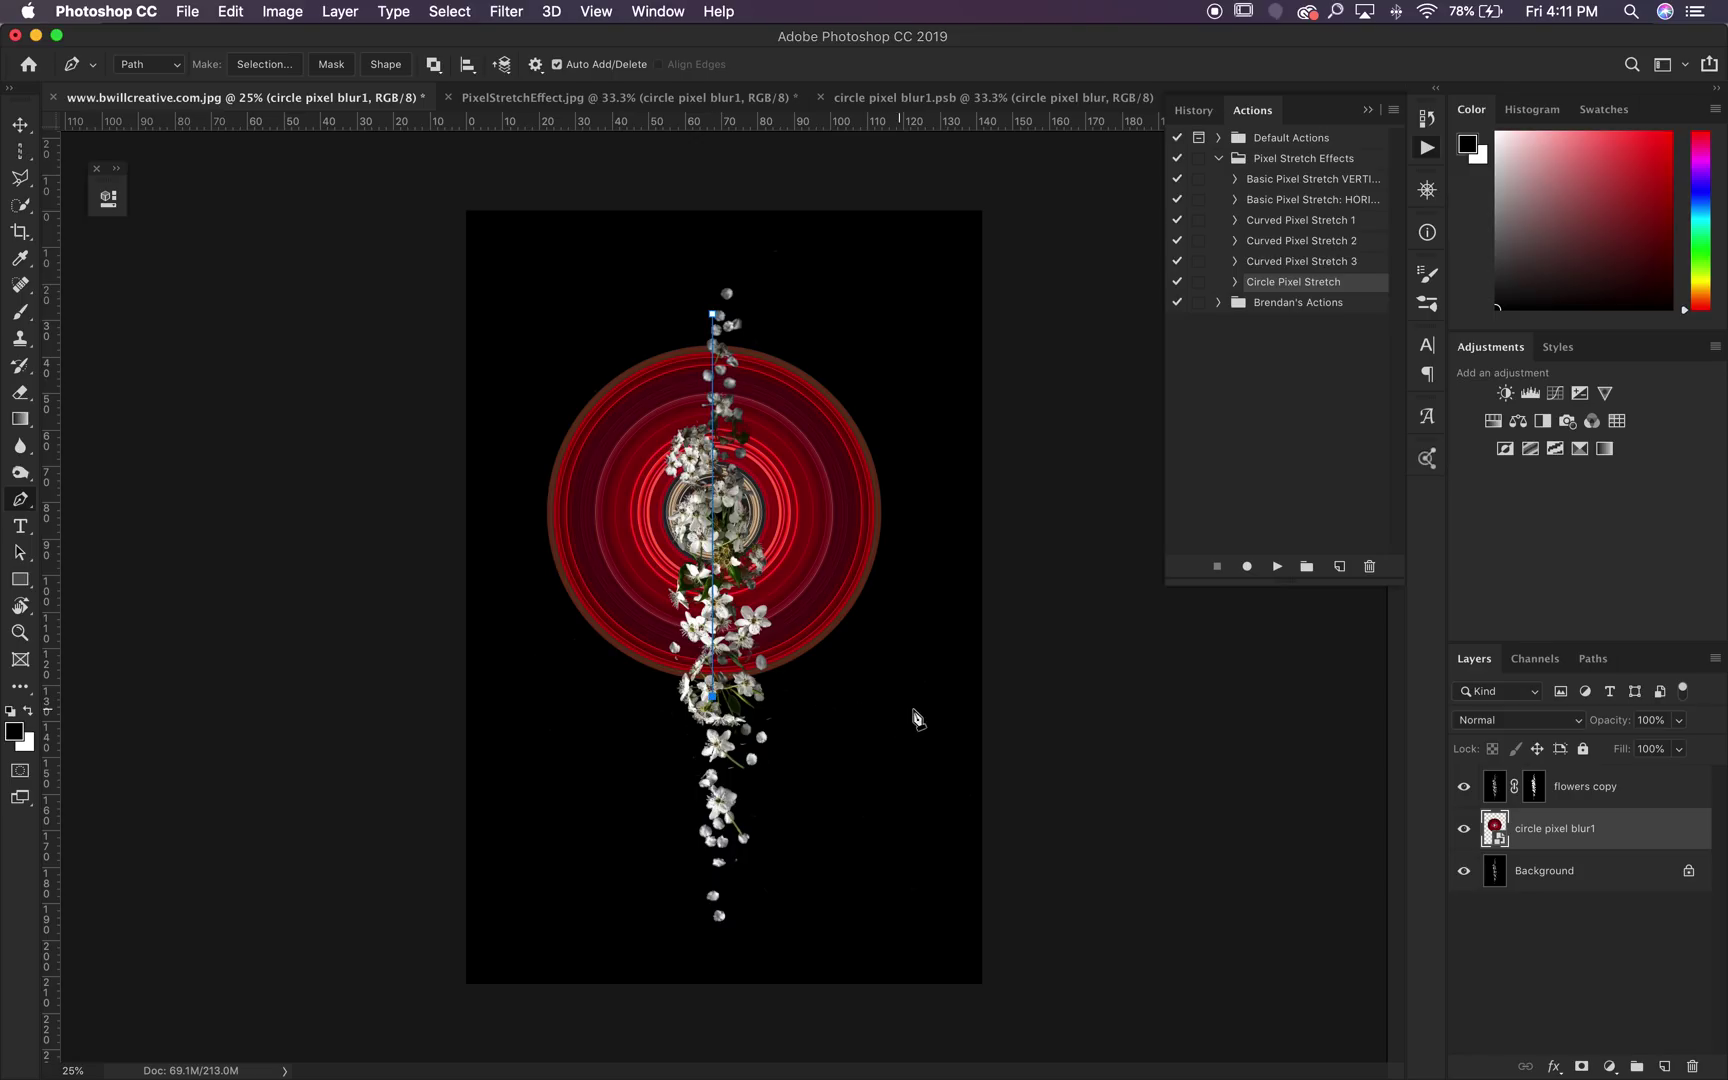
click(972, 711)
click(963, 313)
click(712, 313)
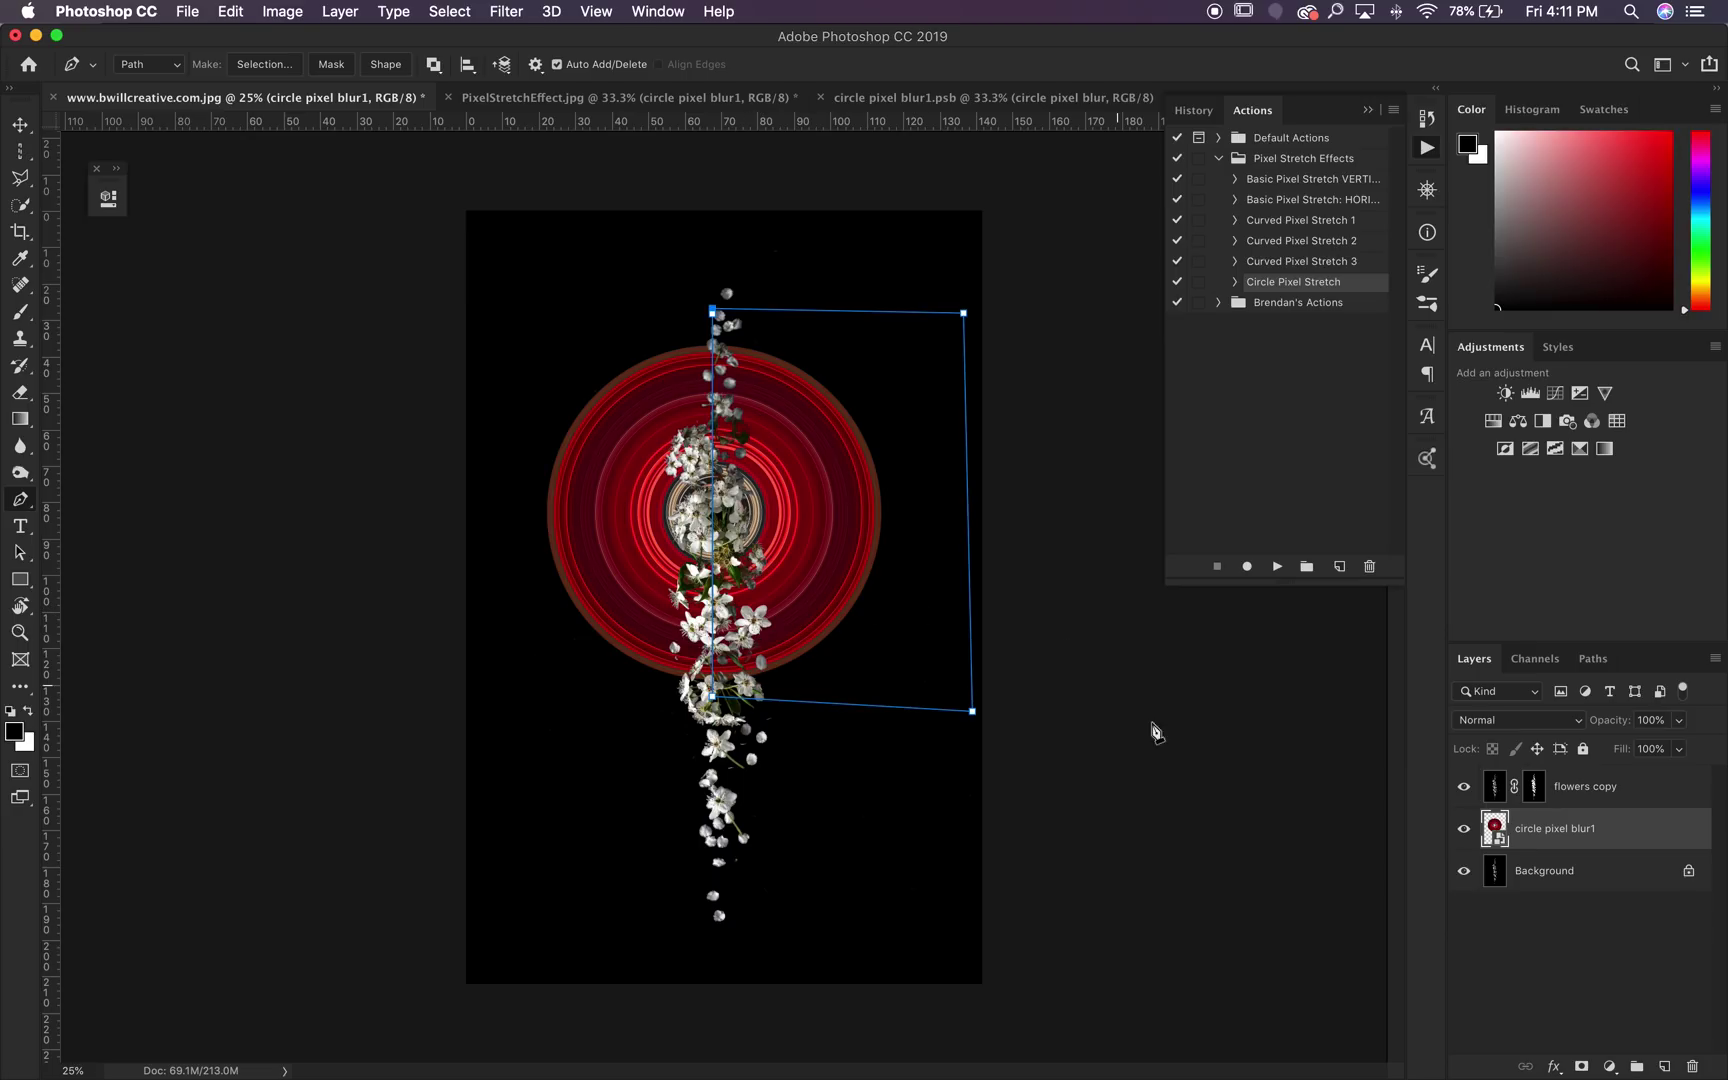
Step: Make the path a 0-feather selection, mask the rings to their right half, then duplicate the layer
right_click(886, 579)
click(987, 667)
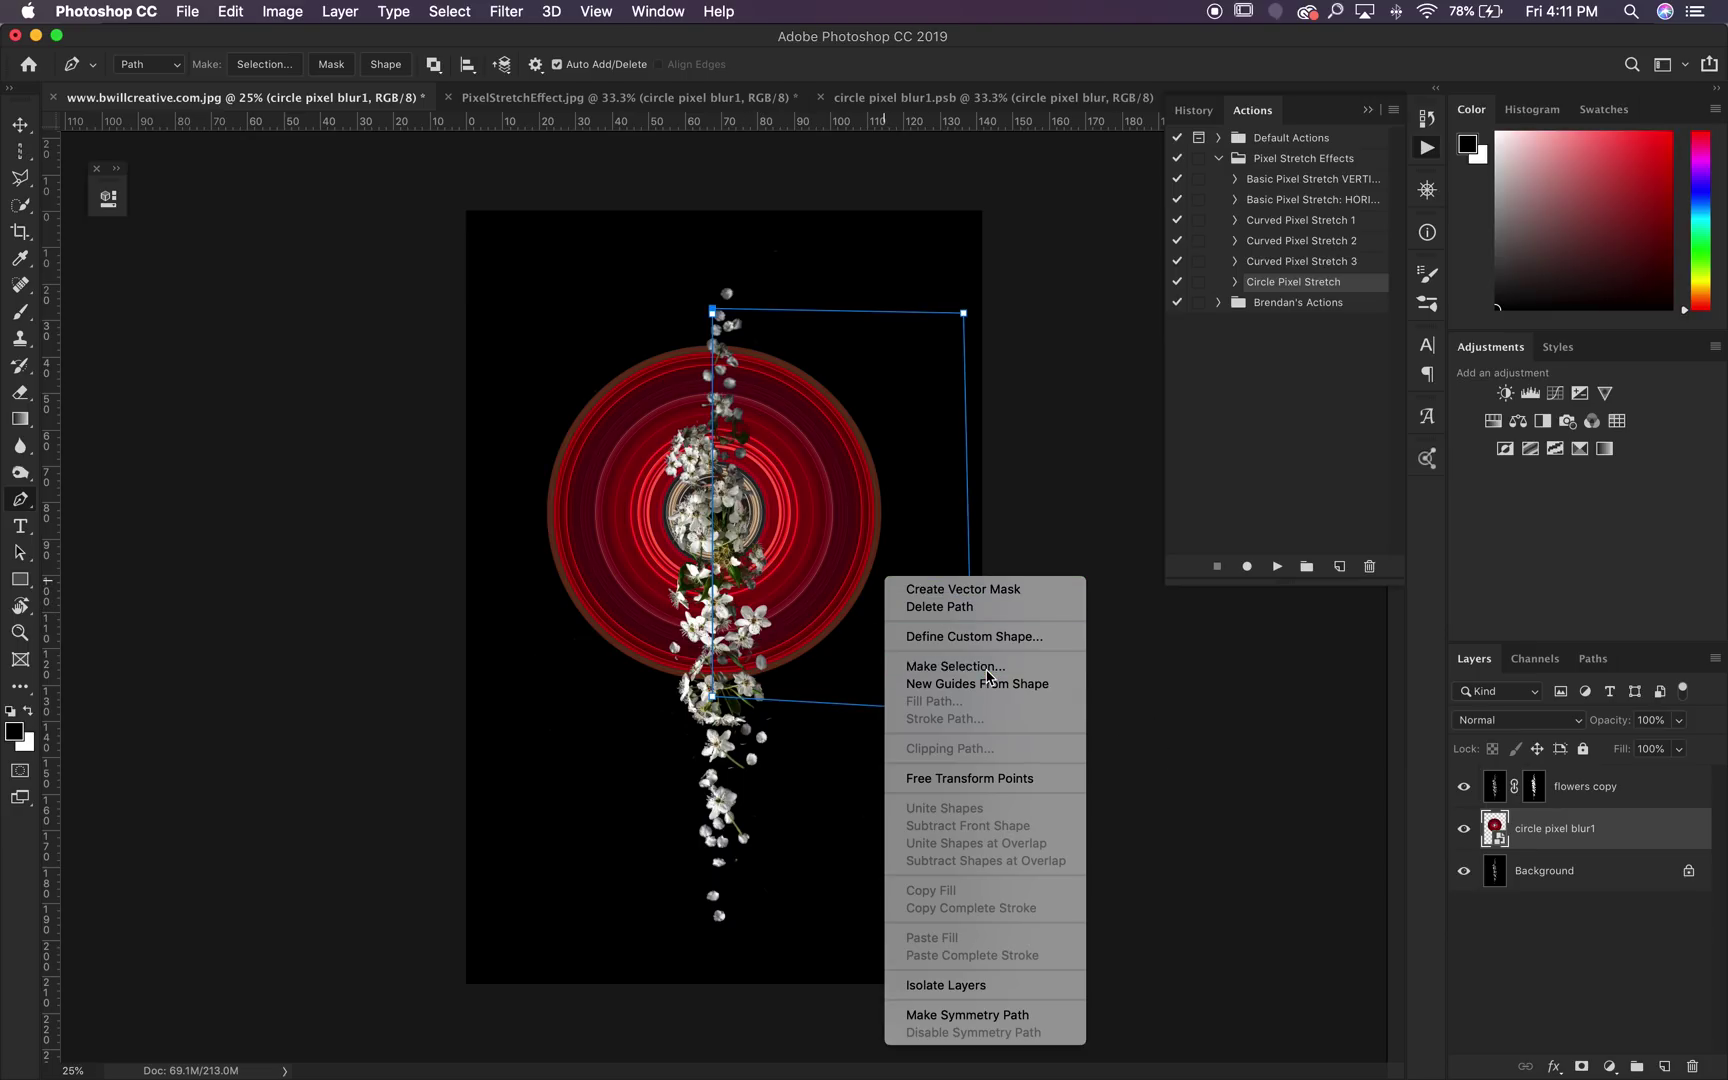
key(BackSpace)
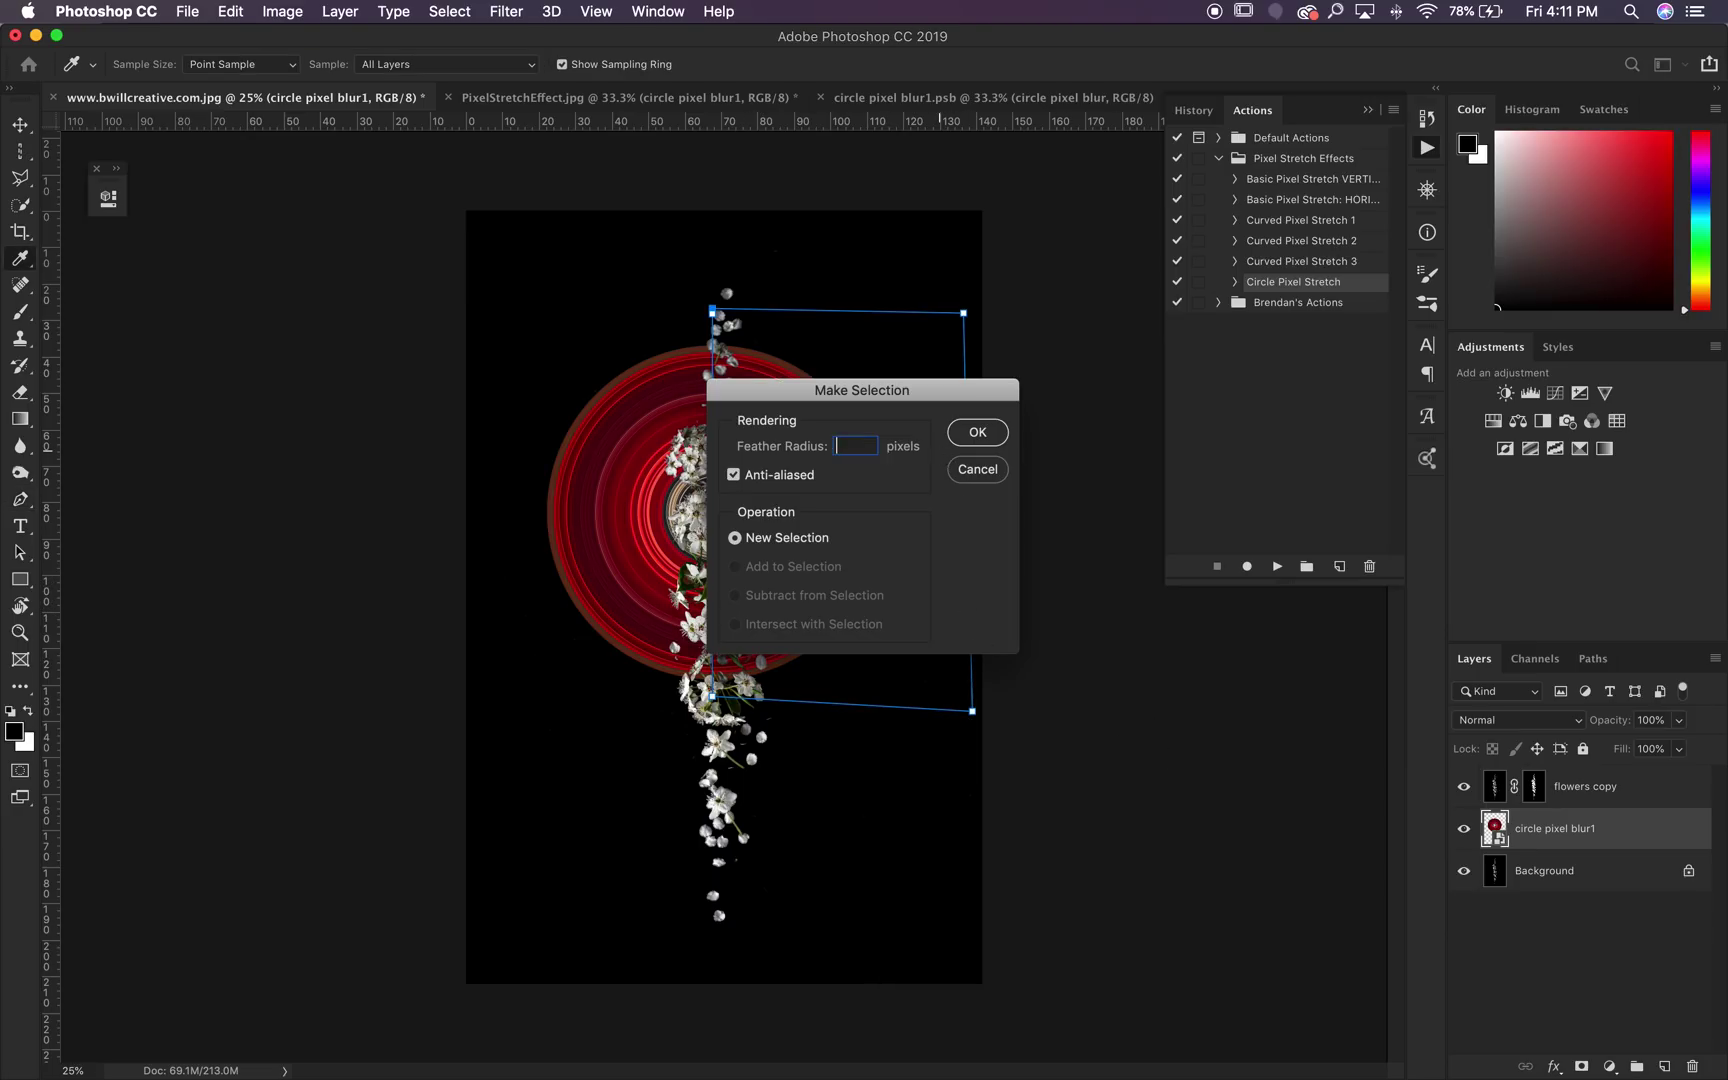
click(961, 434)
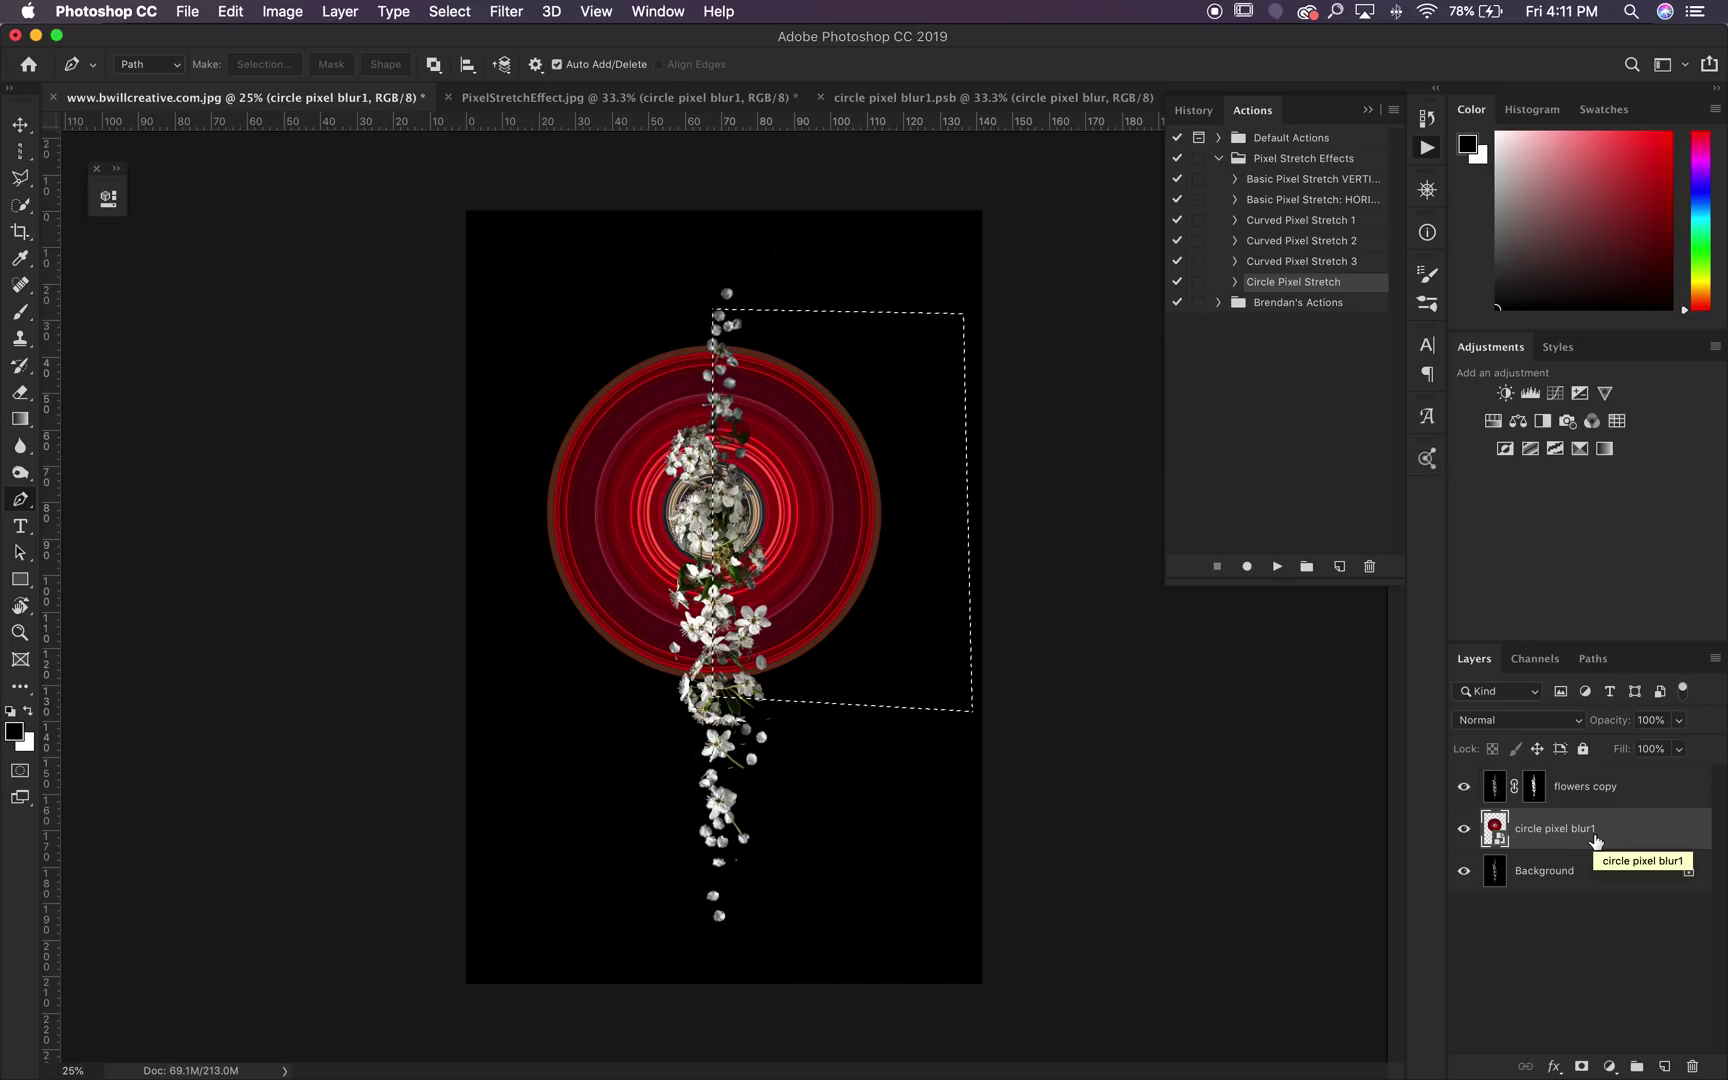
click(1581, 1067)
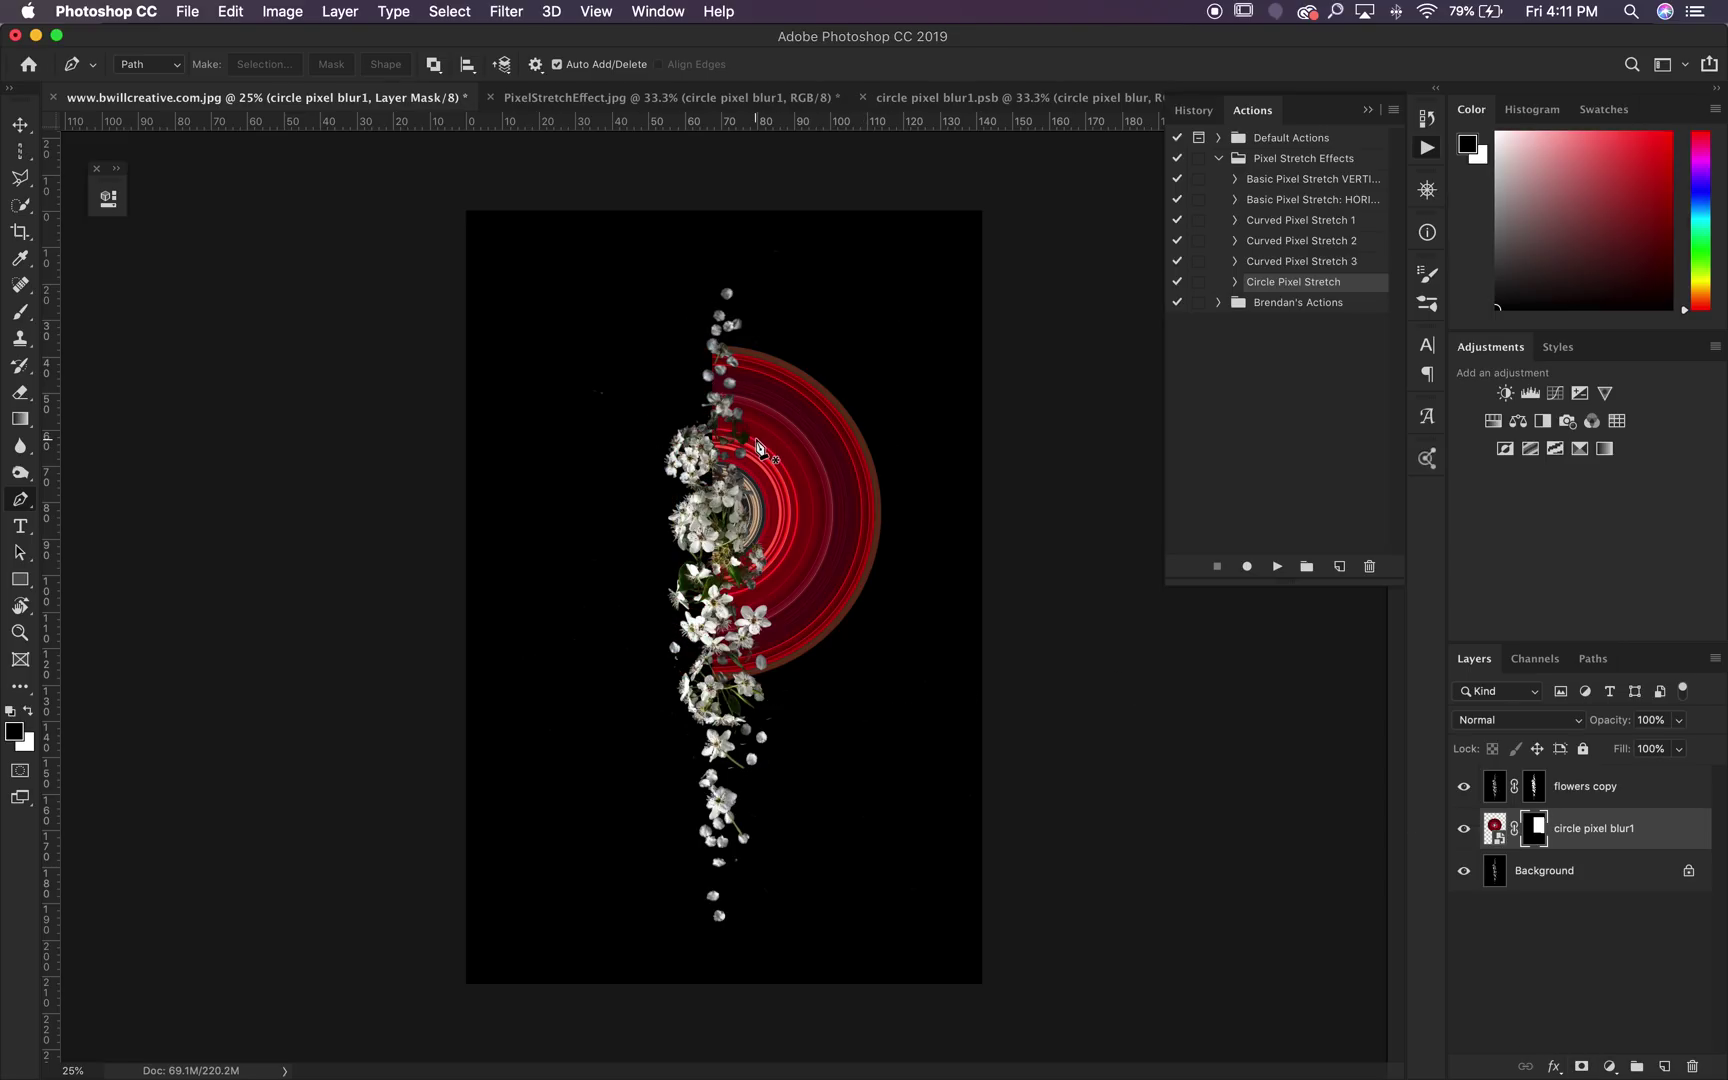
key(super+j)
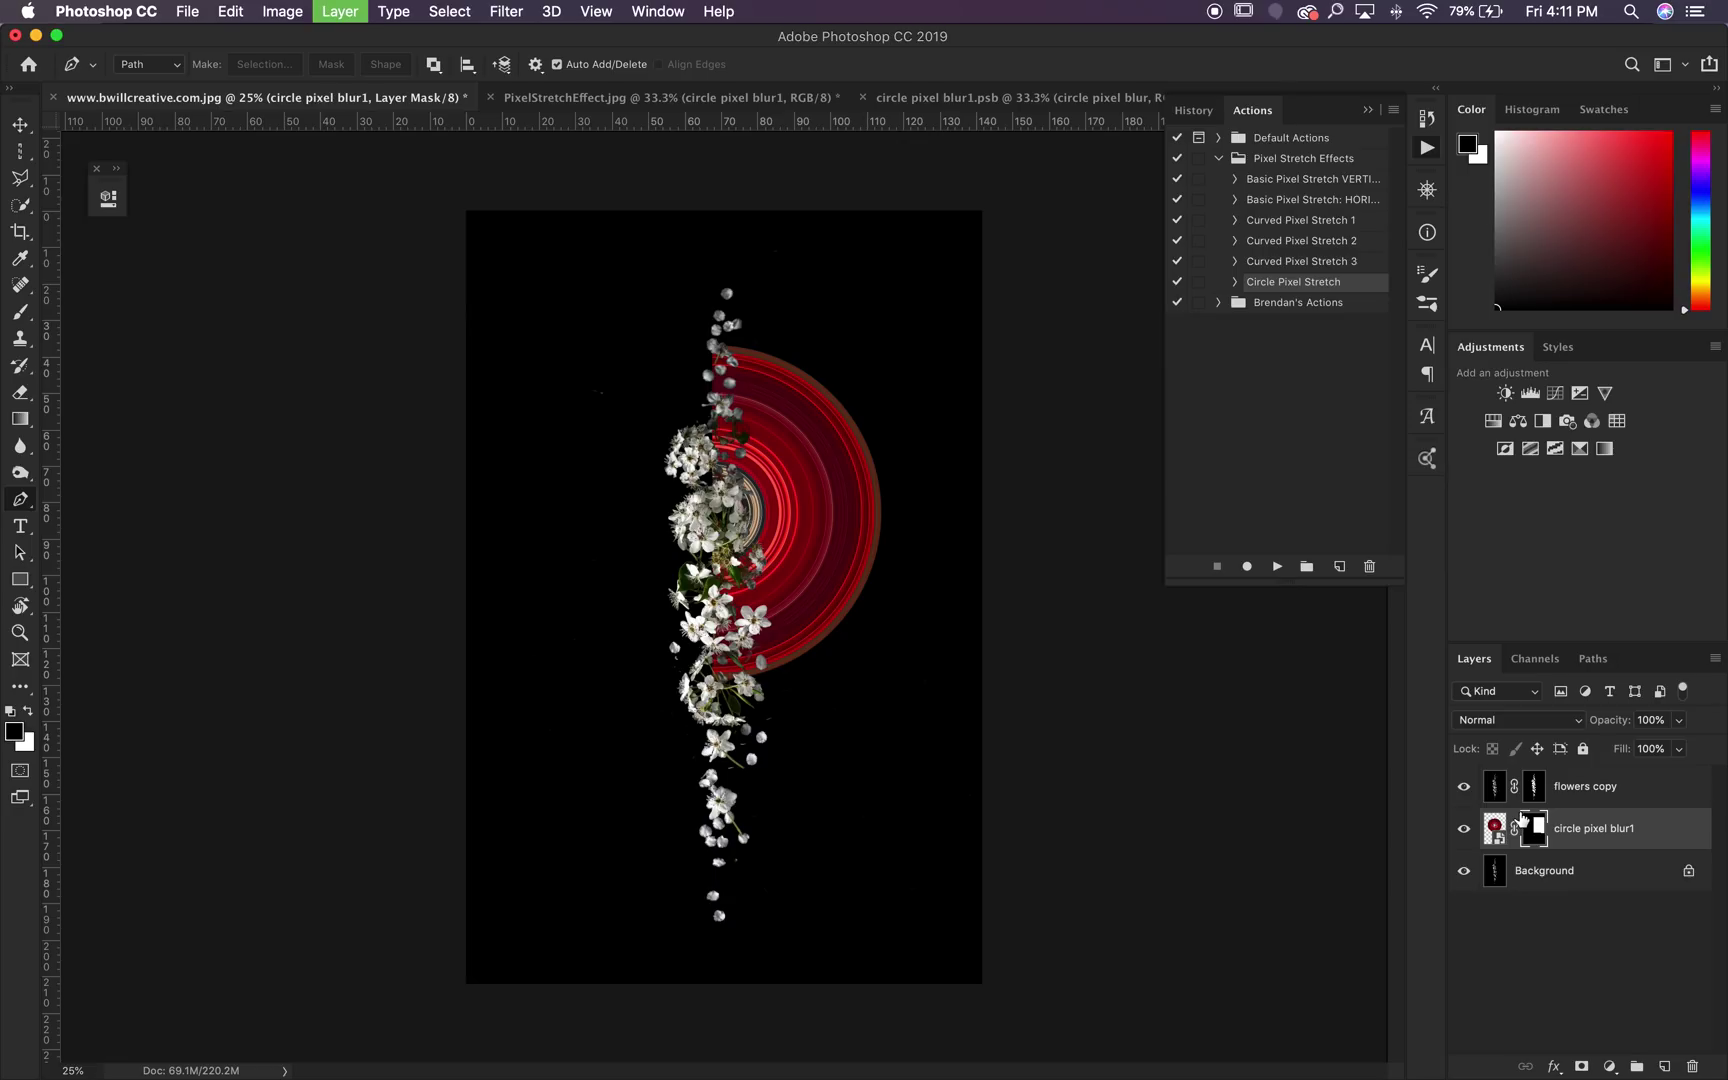
Step: Rename the duplicated ring layer to 'Left side 1'
double_click(1640, 831)
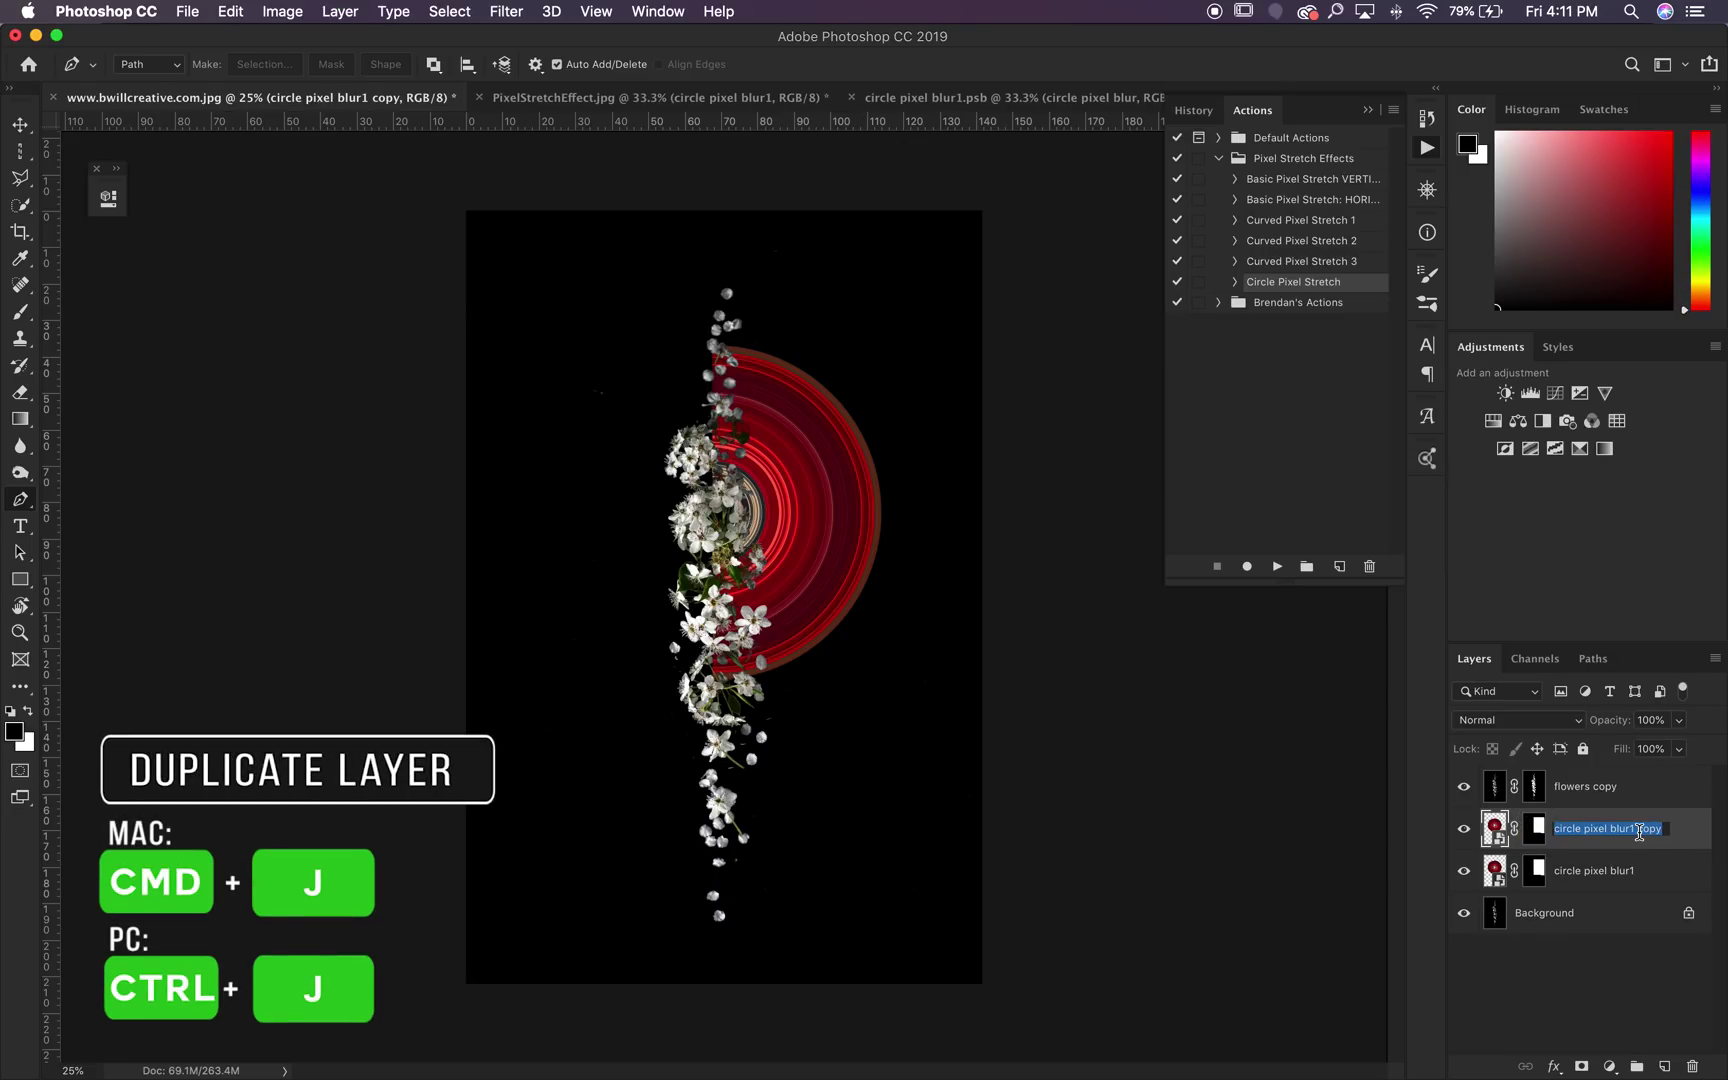
key(BackSpace)
text(Left side 1)
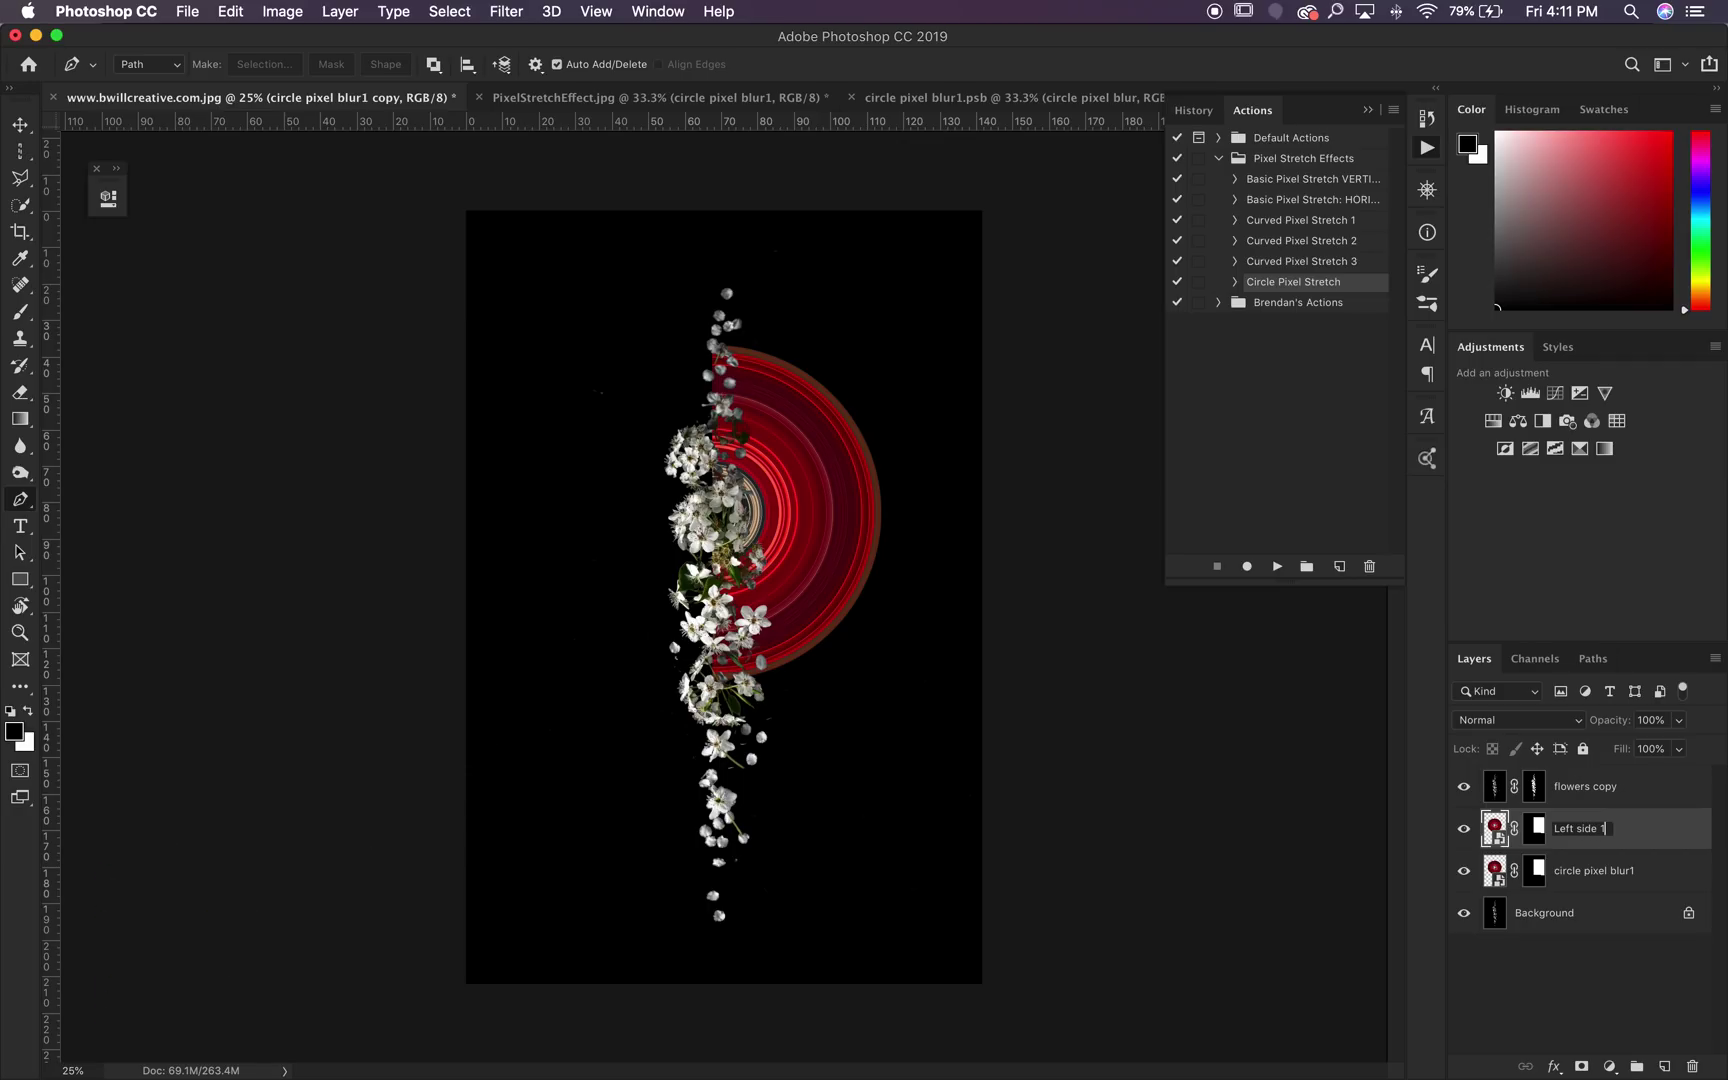
key(Return)
Step: Invert Left side 1's mask to show the left half and move it straight down
click(1534, 828)
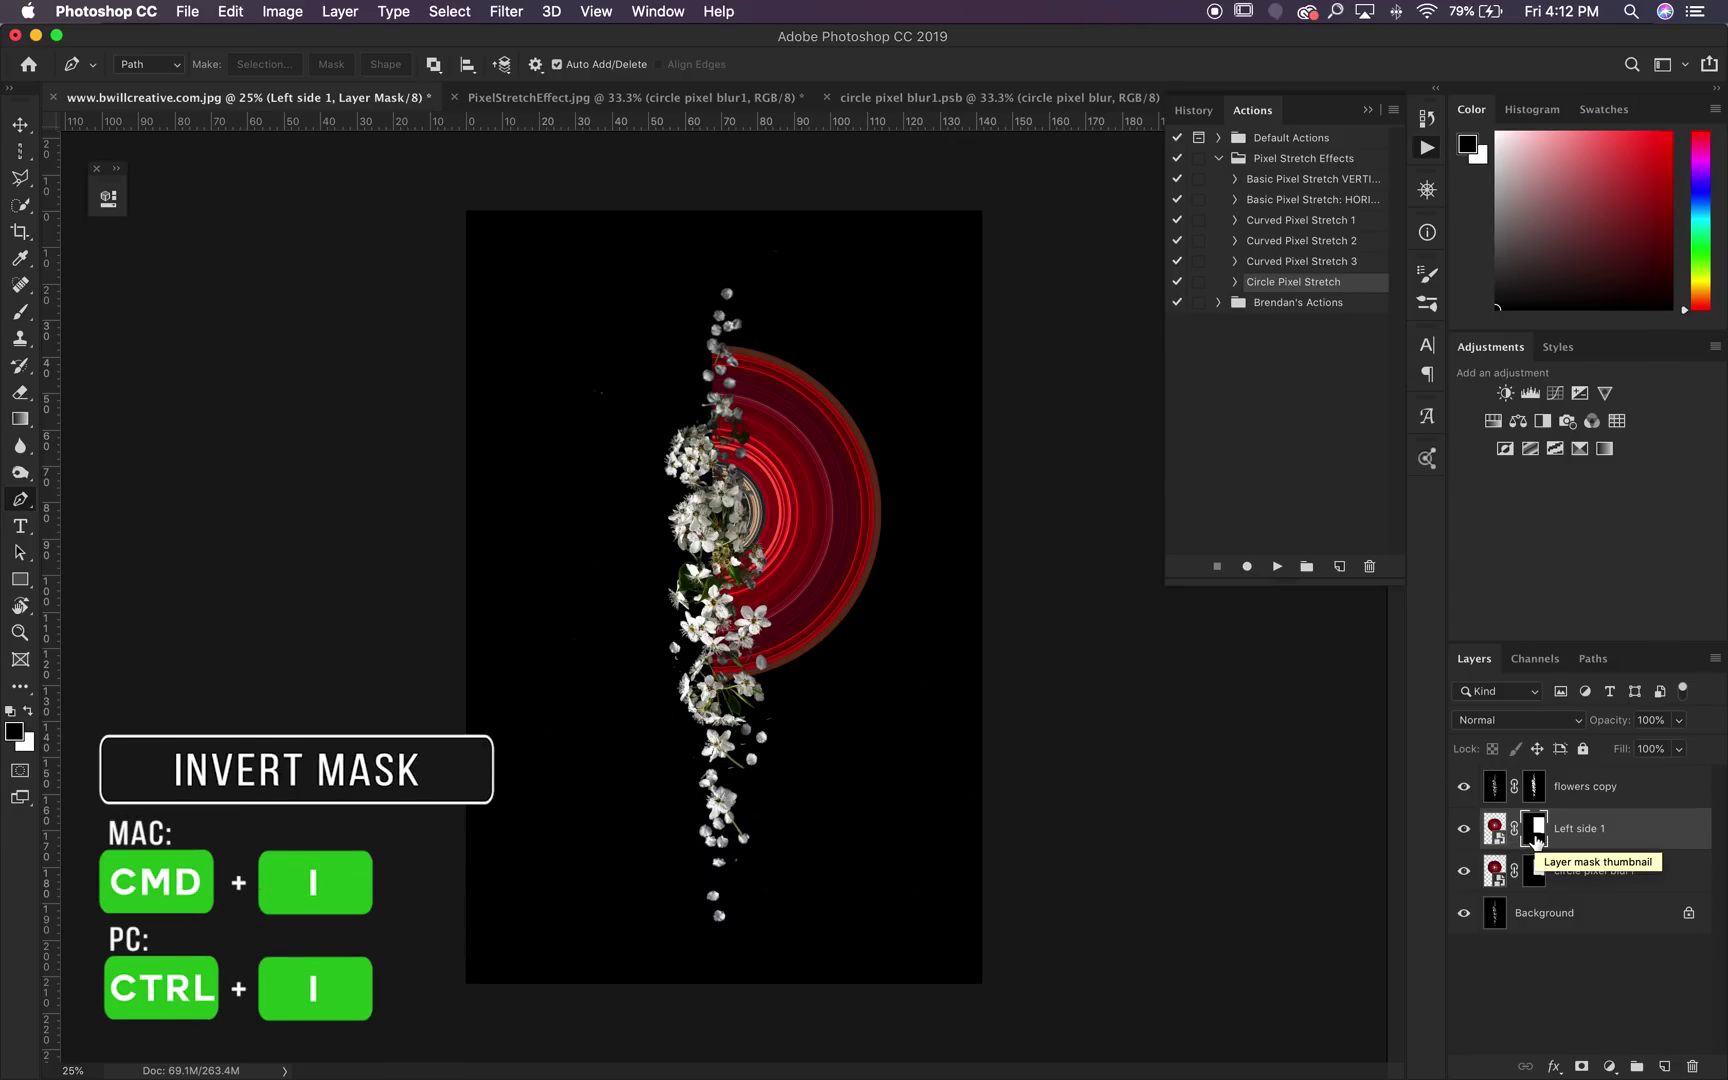
key(super+i)
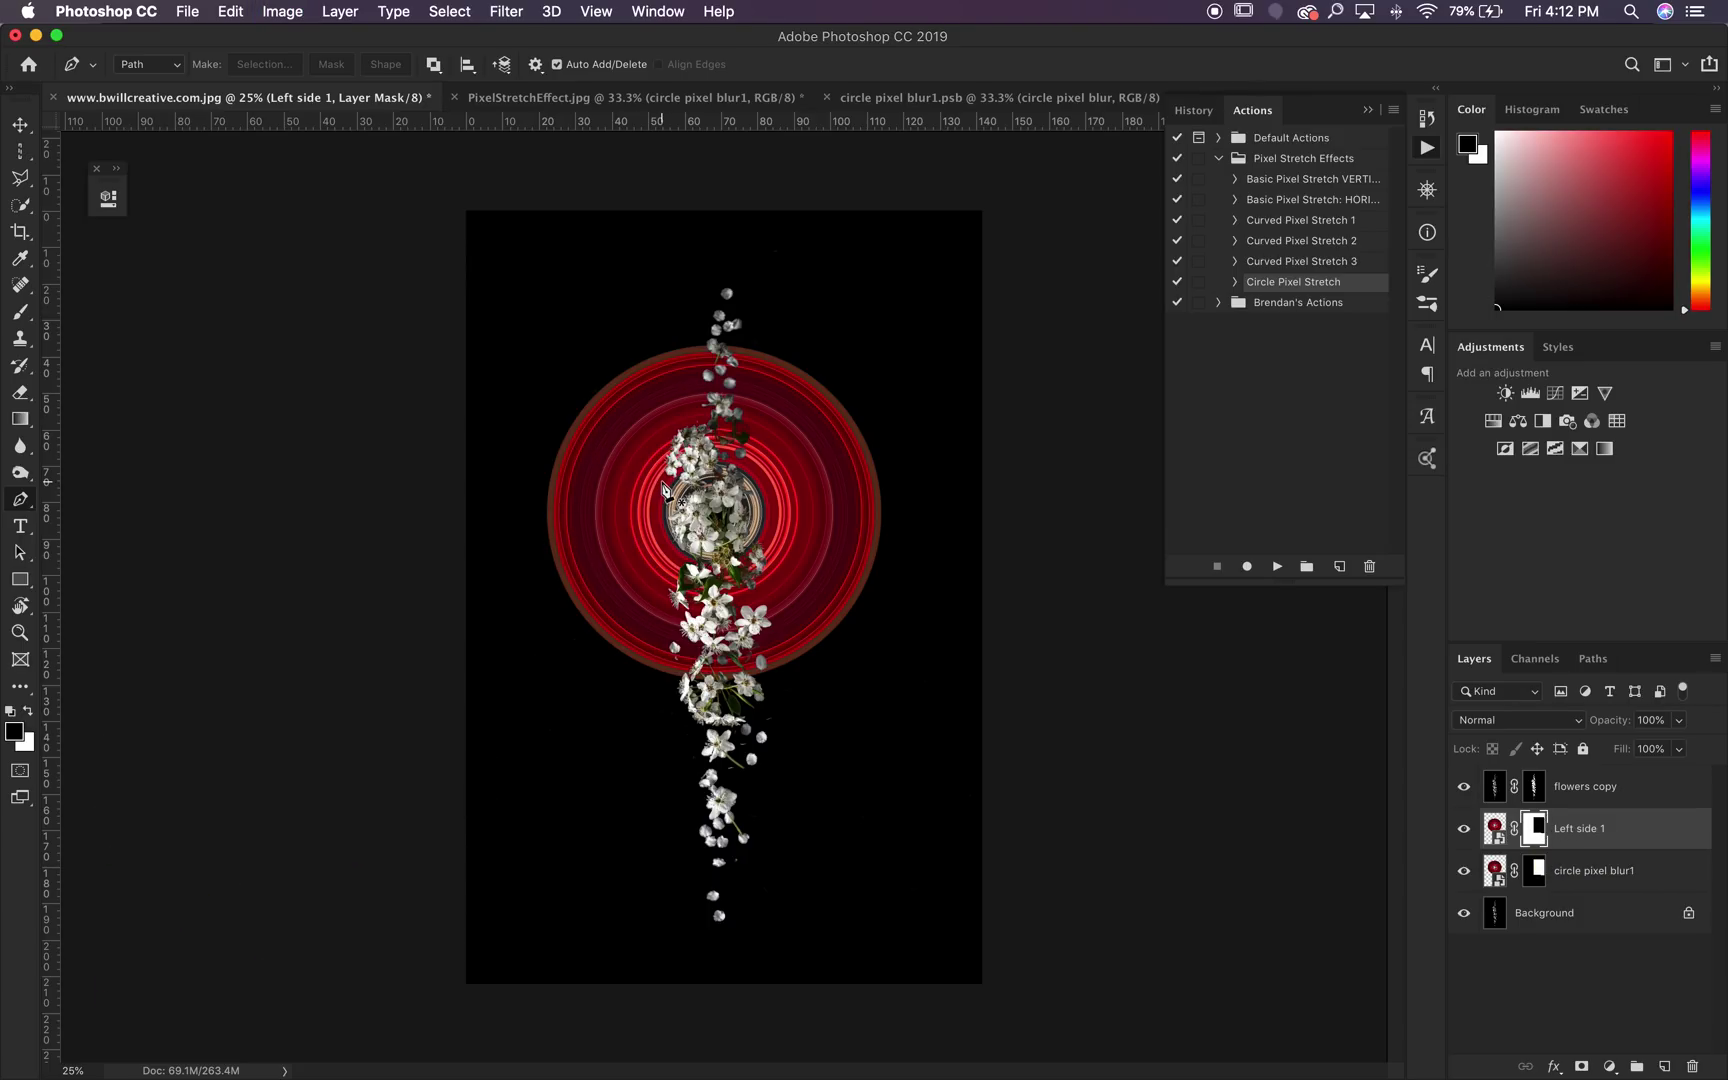
key(v)
drag(764, 594, 764, 789)
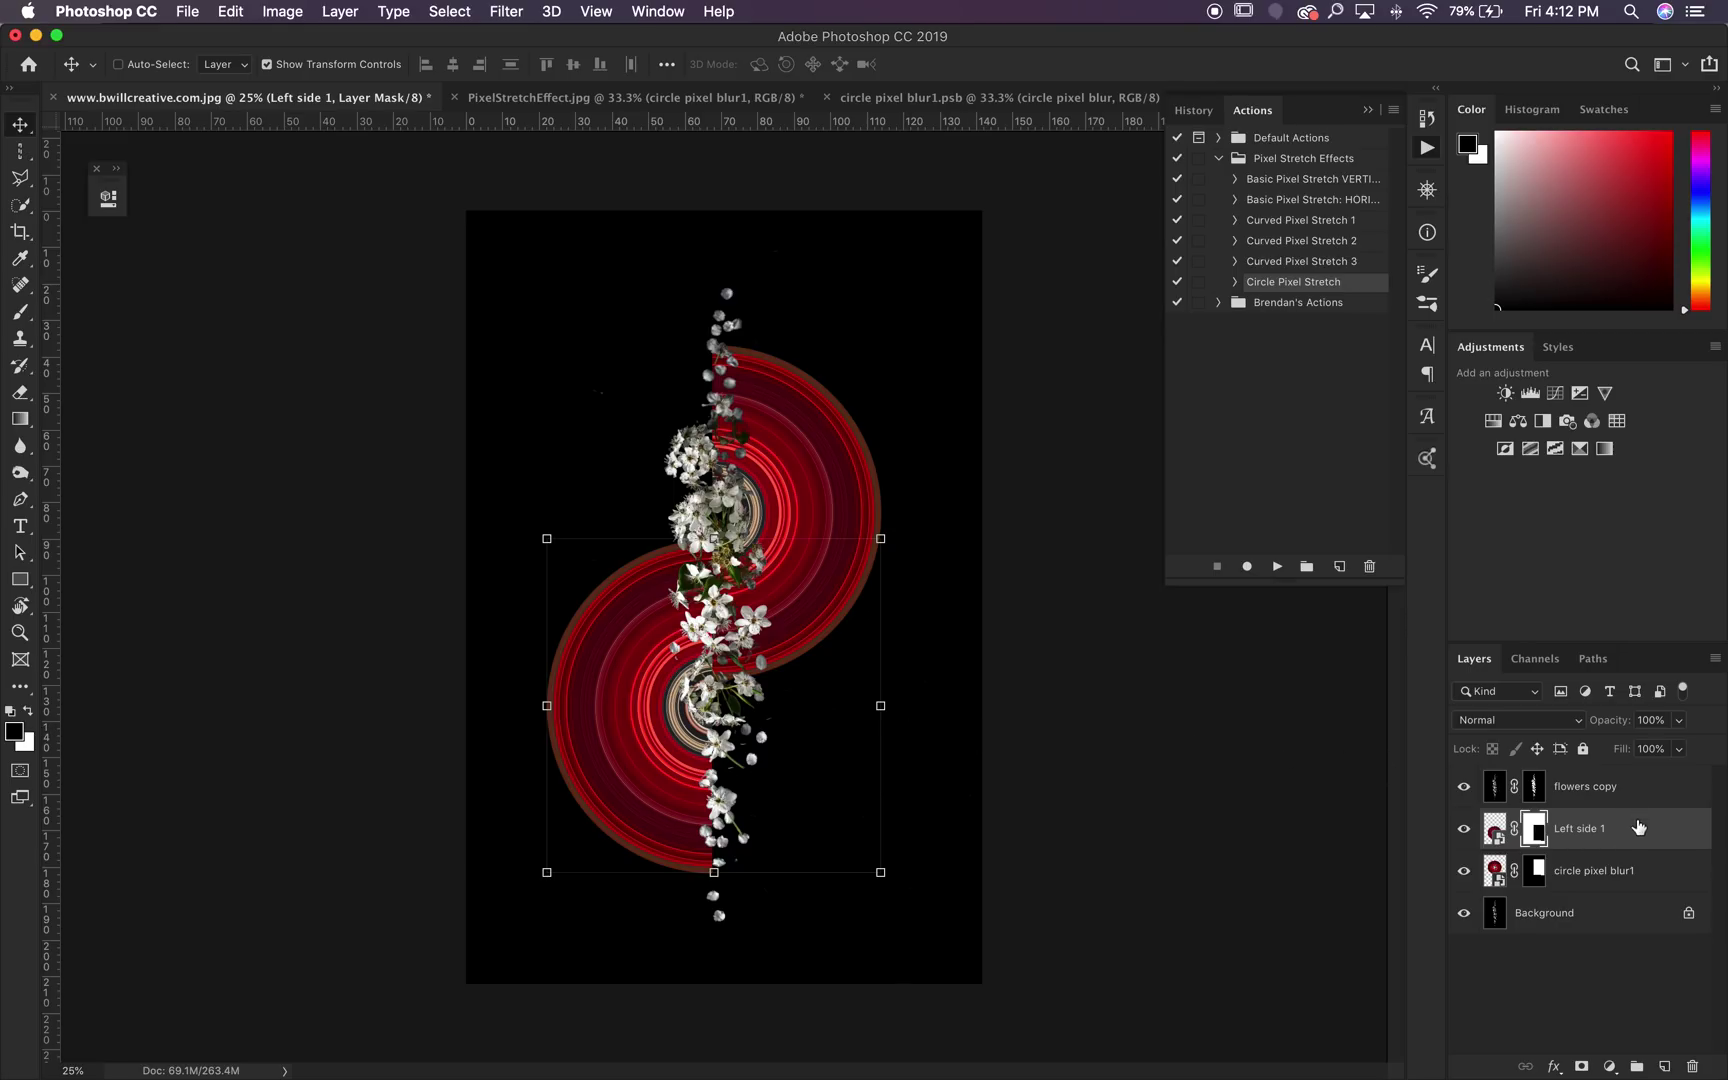
shift+click(1623, 872)
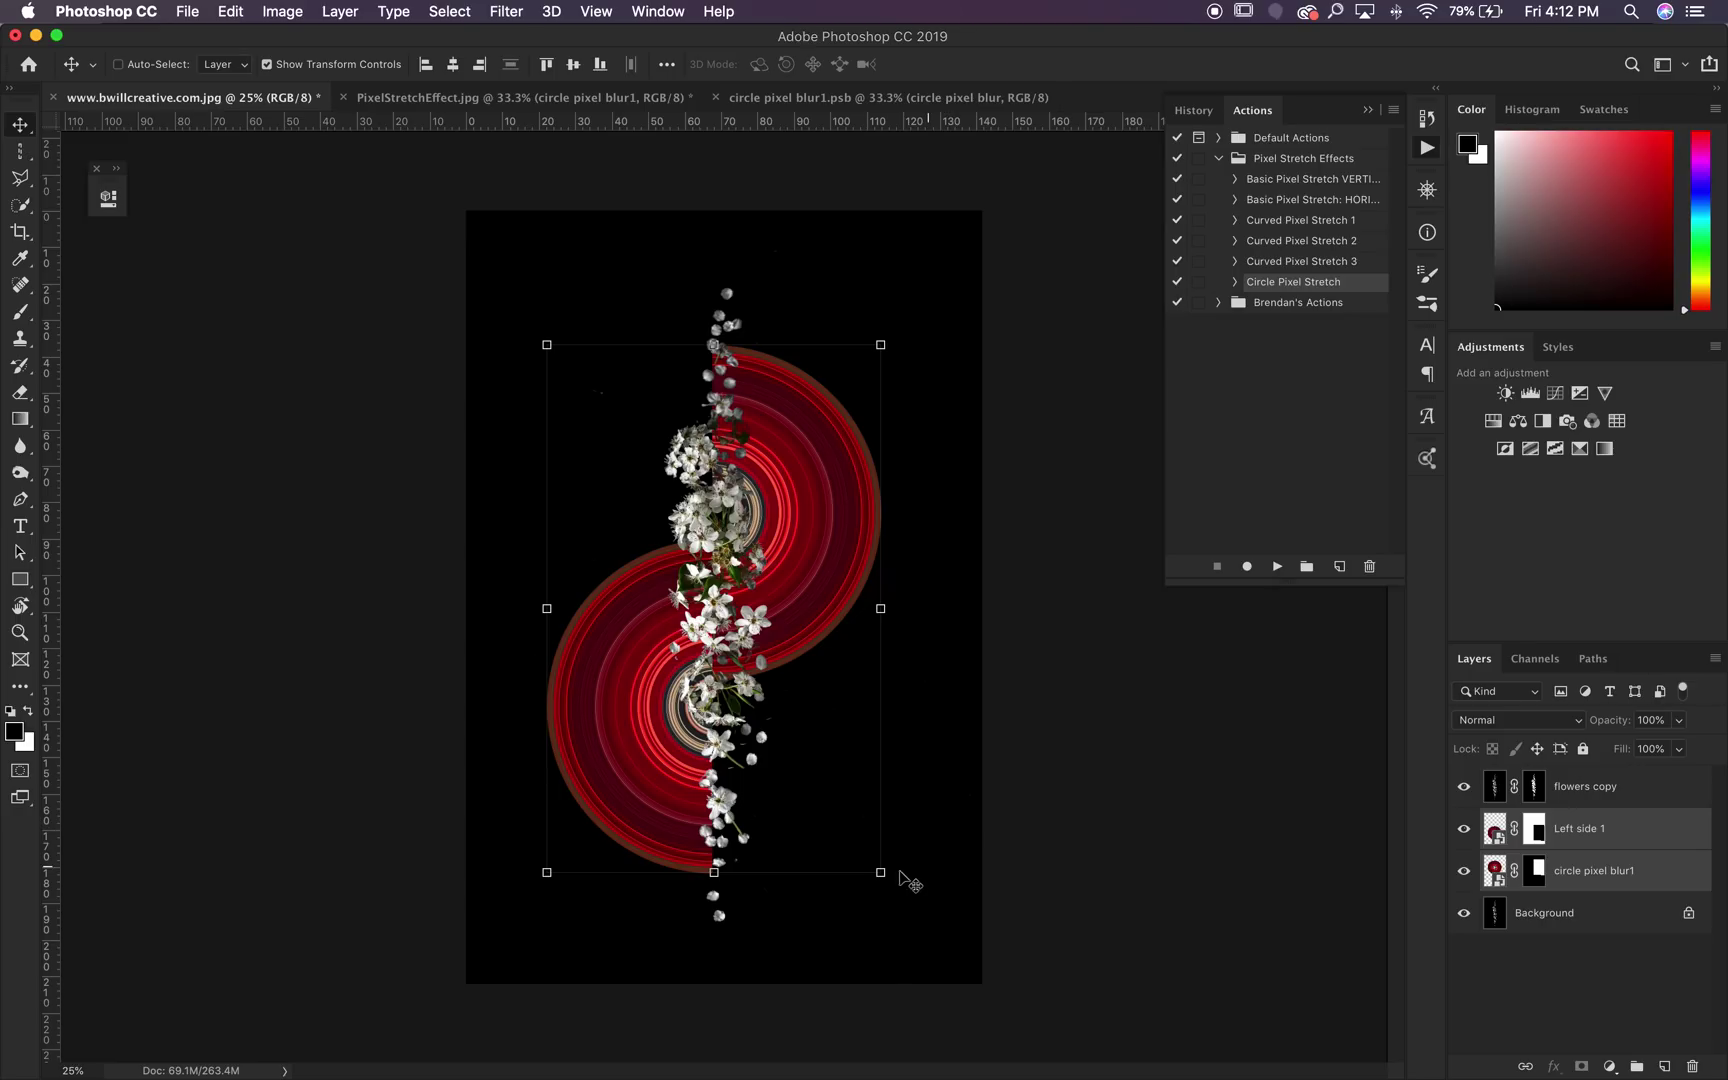
Step: Scale both ring halves down slightly to about 97.84% and commit the transform
drag(881, 873, 838, 801)
drag(788, 728, 830, 750)
key(super+z)
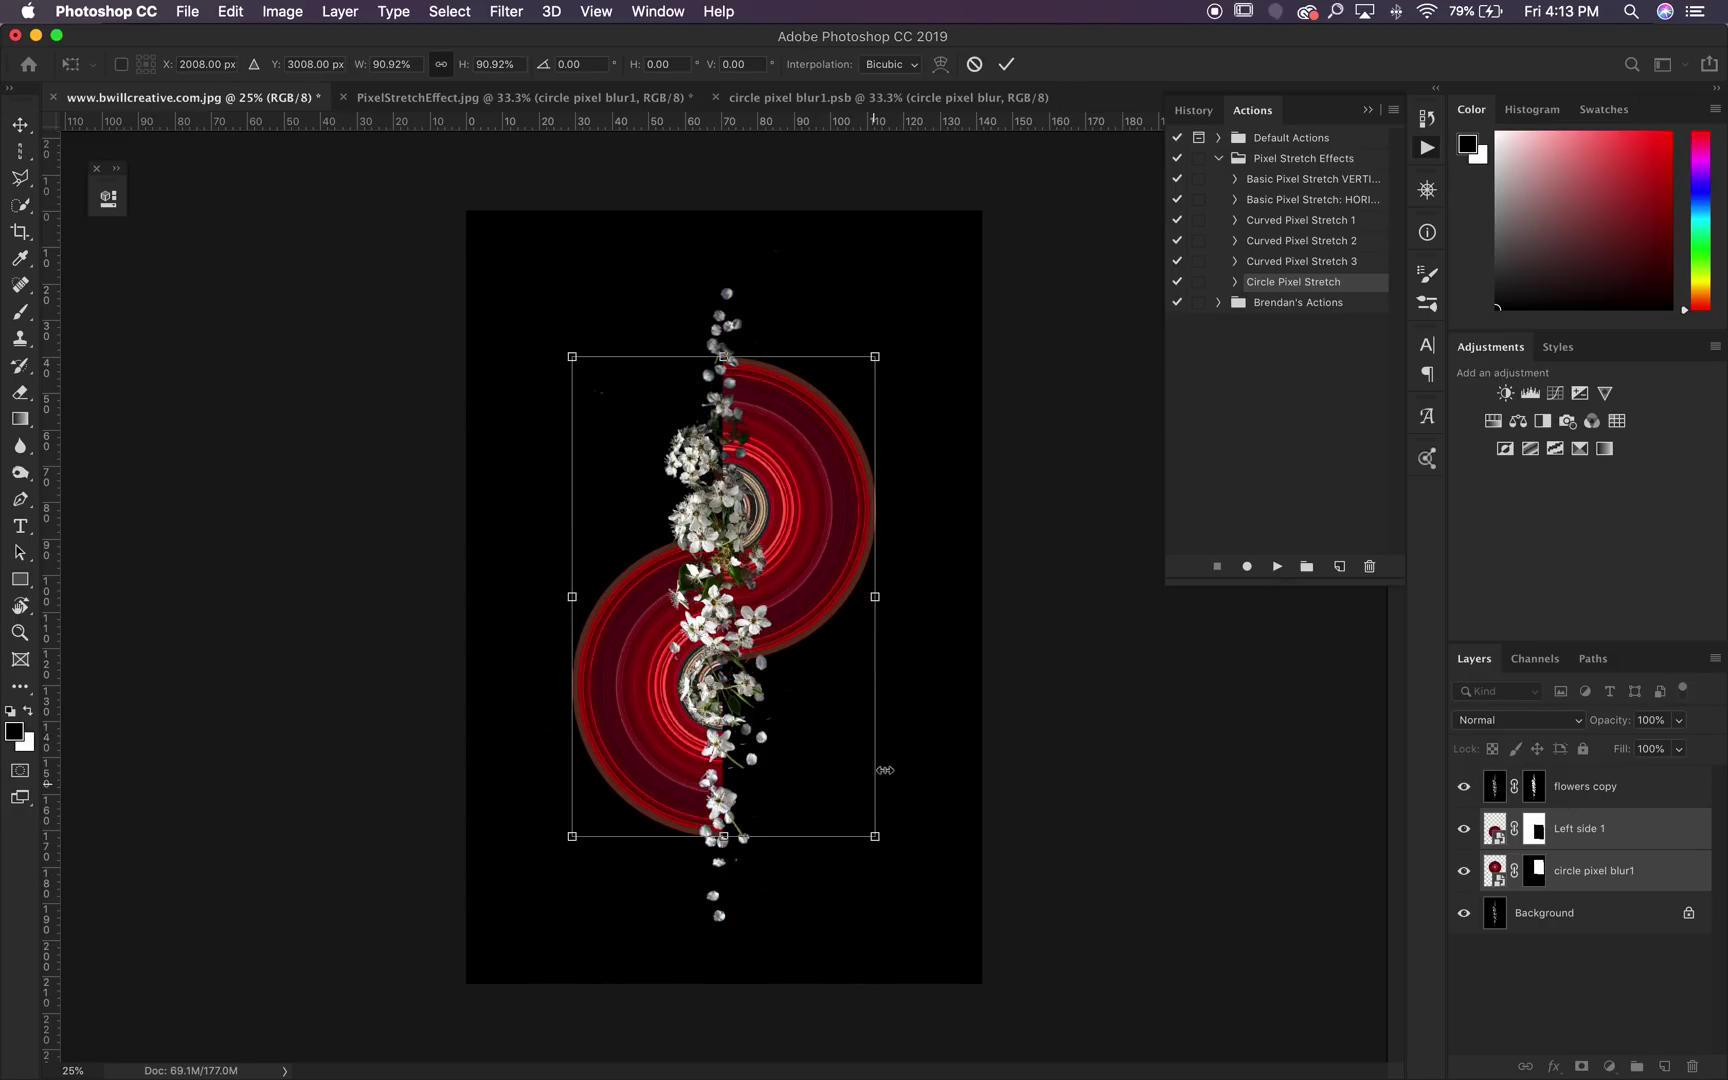
click(1011, 65)
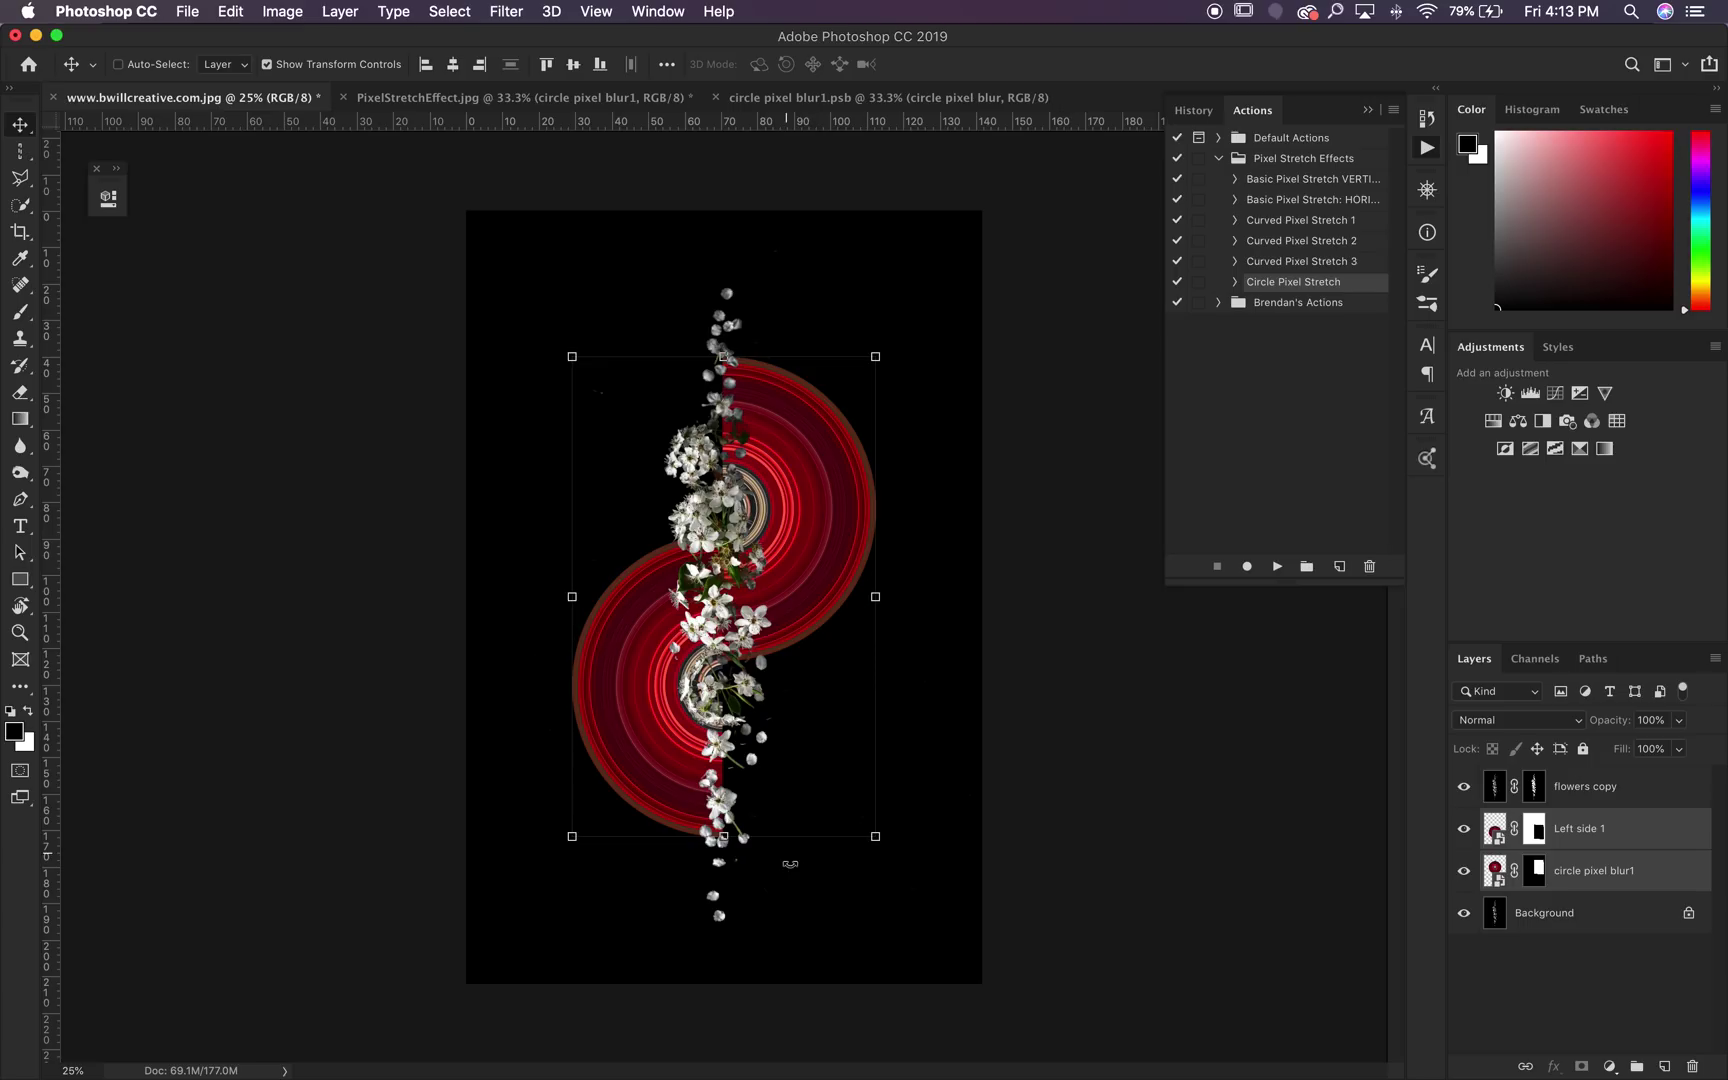
Step: Rename the circle pixel blur1 layer to 'Right side 1'
key(alt+[)
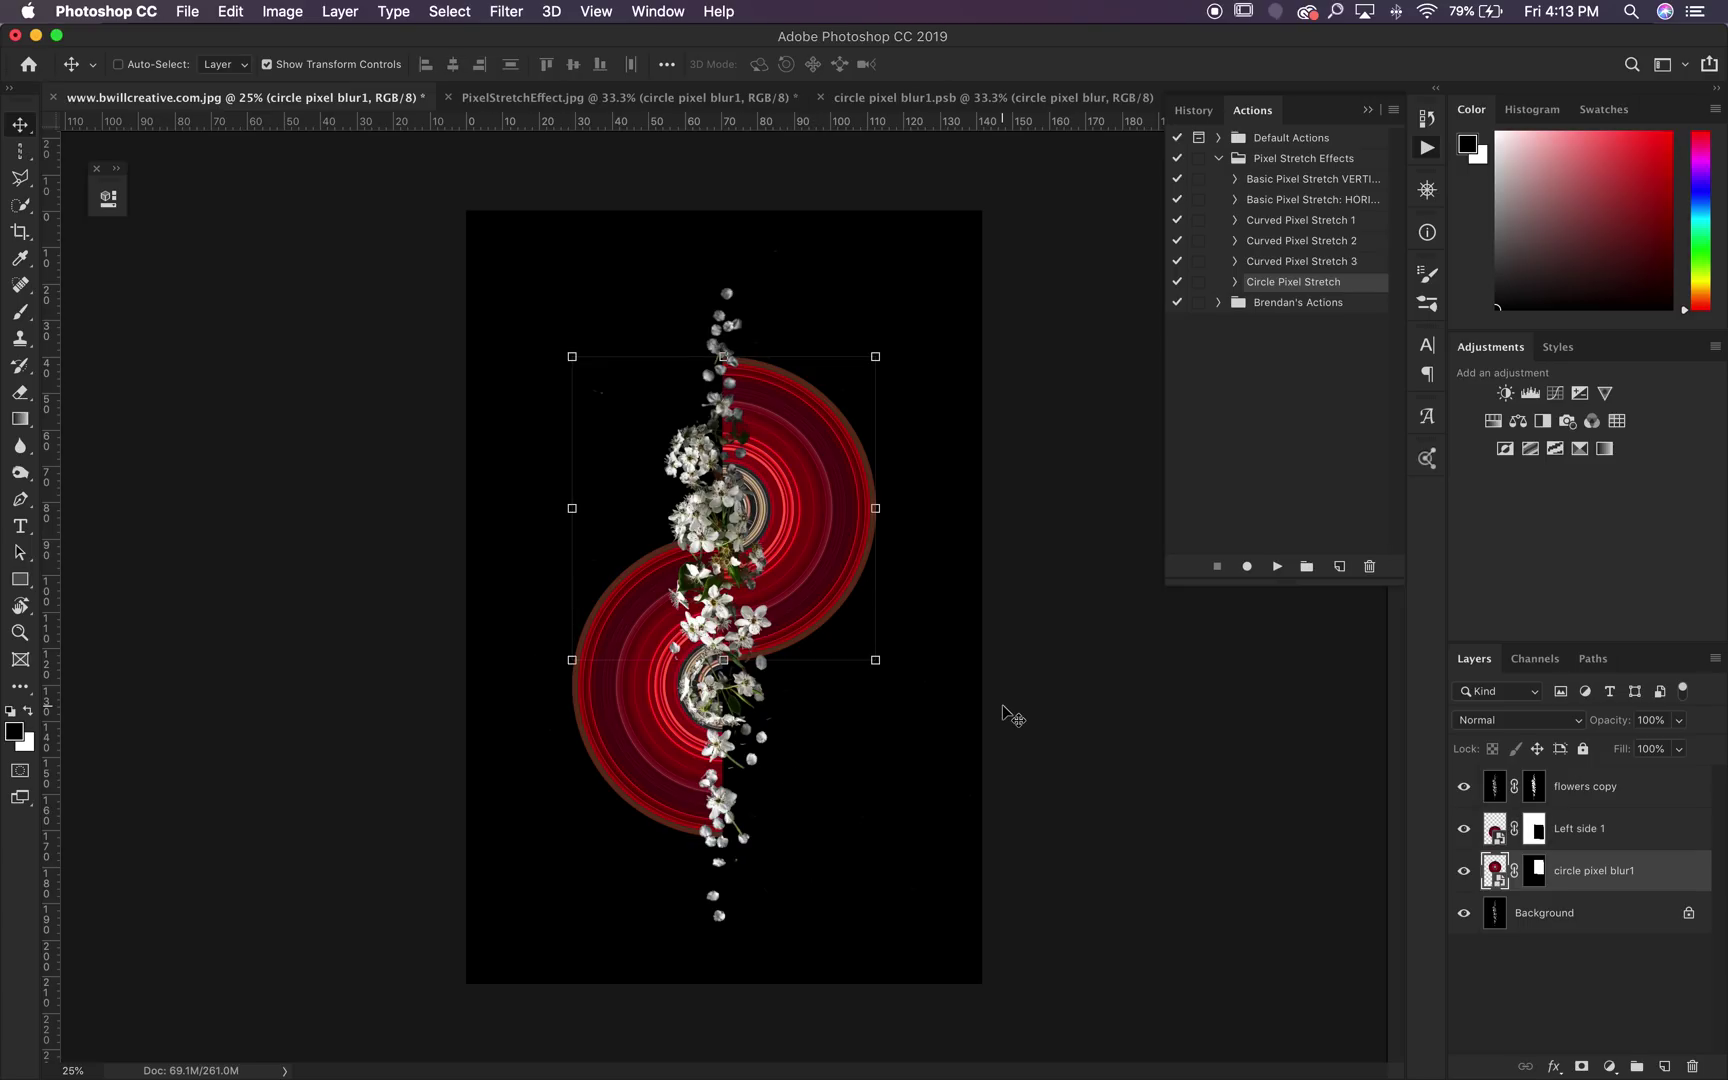
double_click(1588, 872)
key(BackSpace)
text(Right side 1)
key(Return)
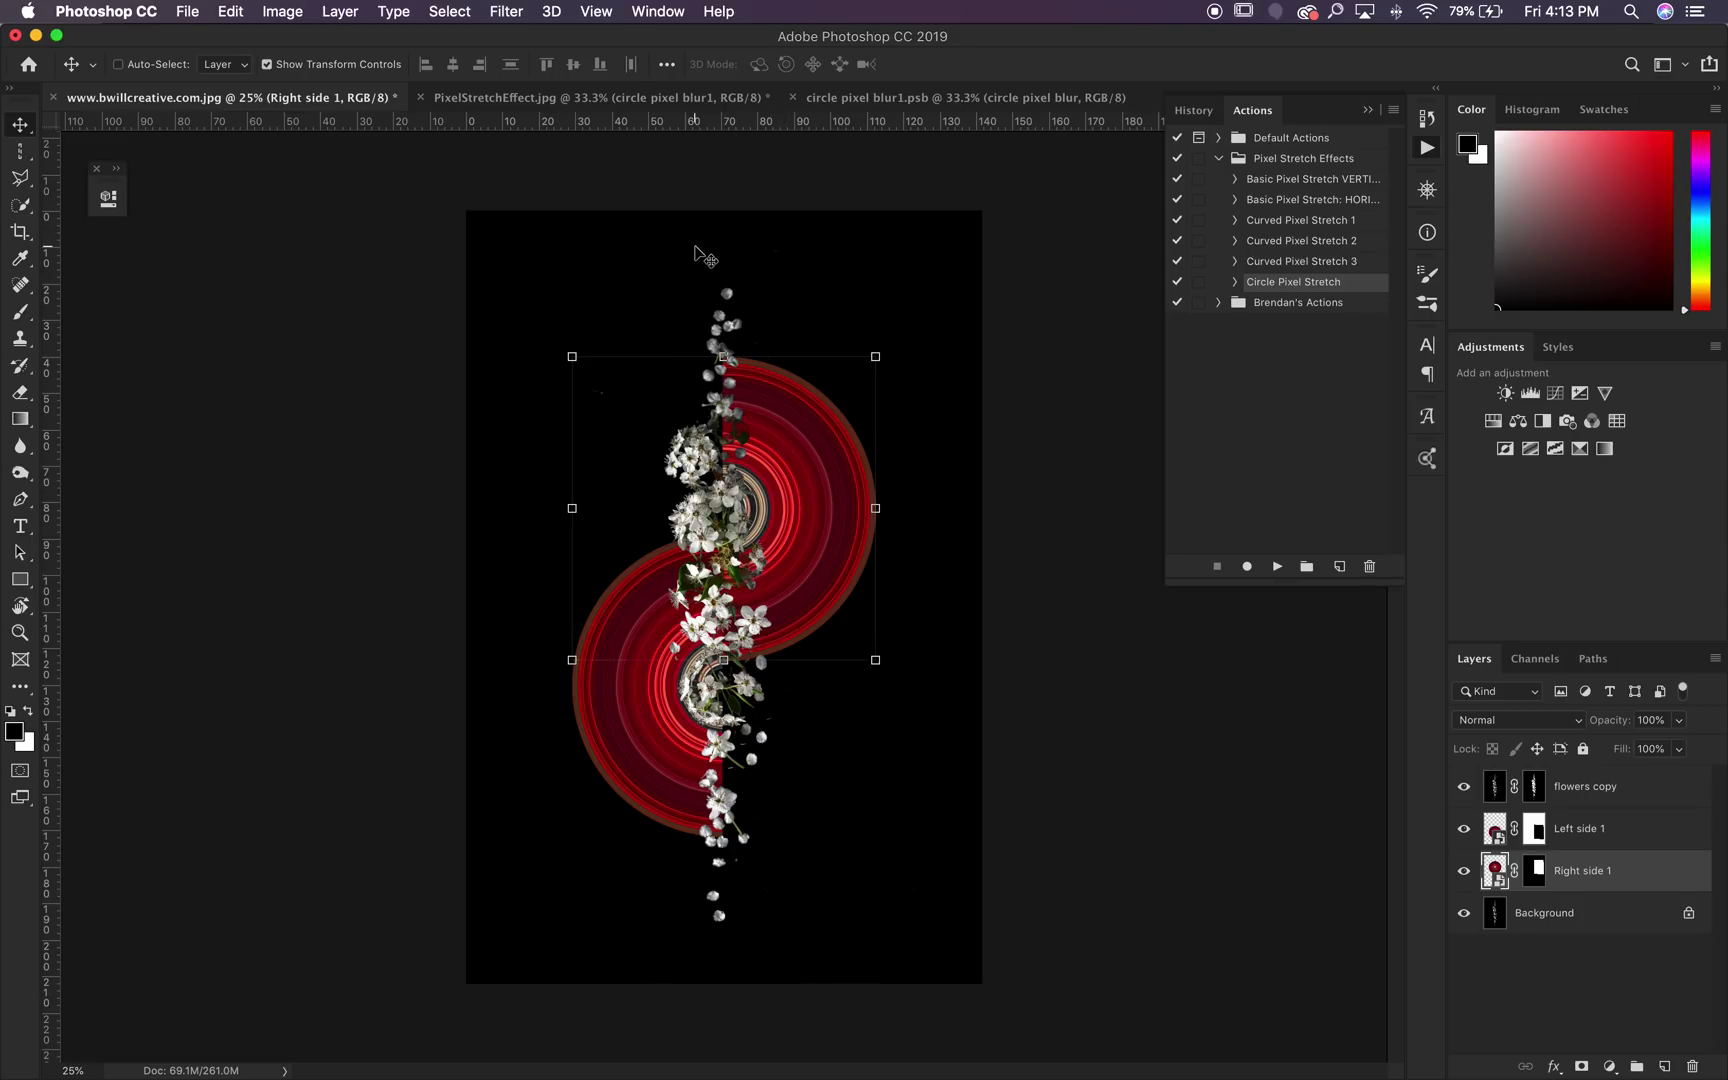
Step: Duplicate Left side 1 as 'Left side 2' and move it up to the canvas top
click(1607, 826)
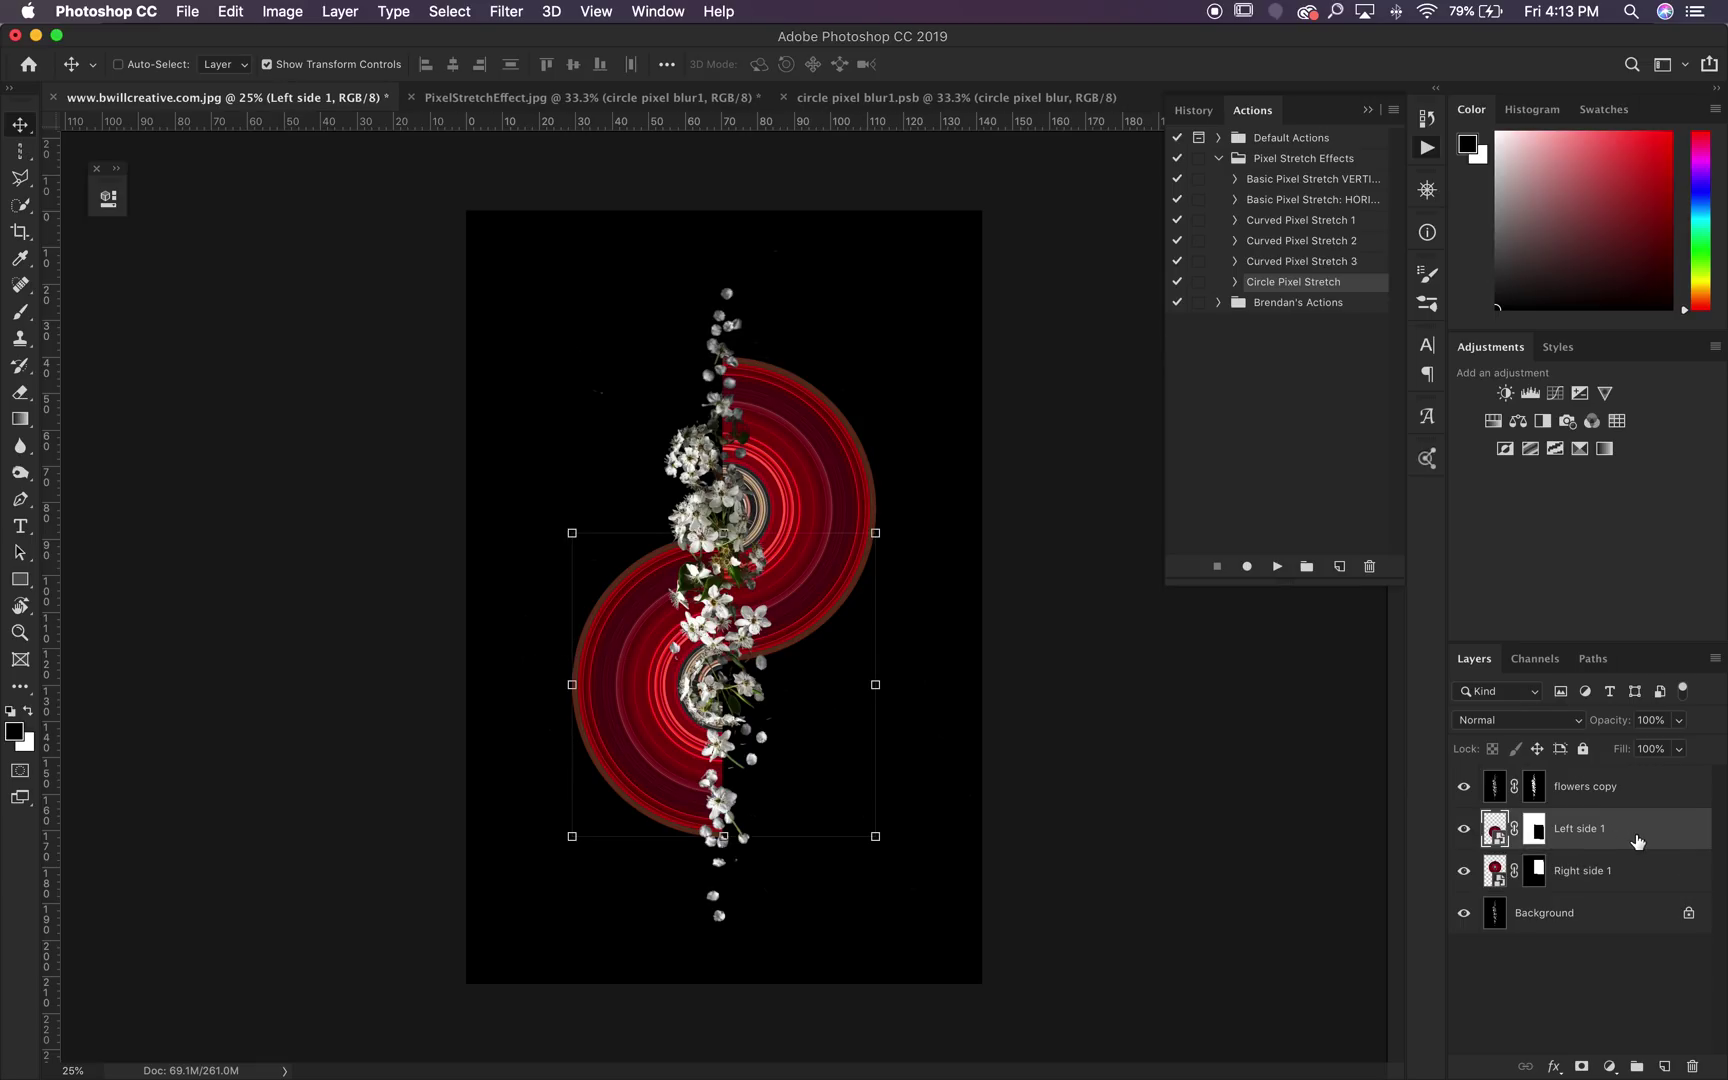
key(super+j)
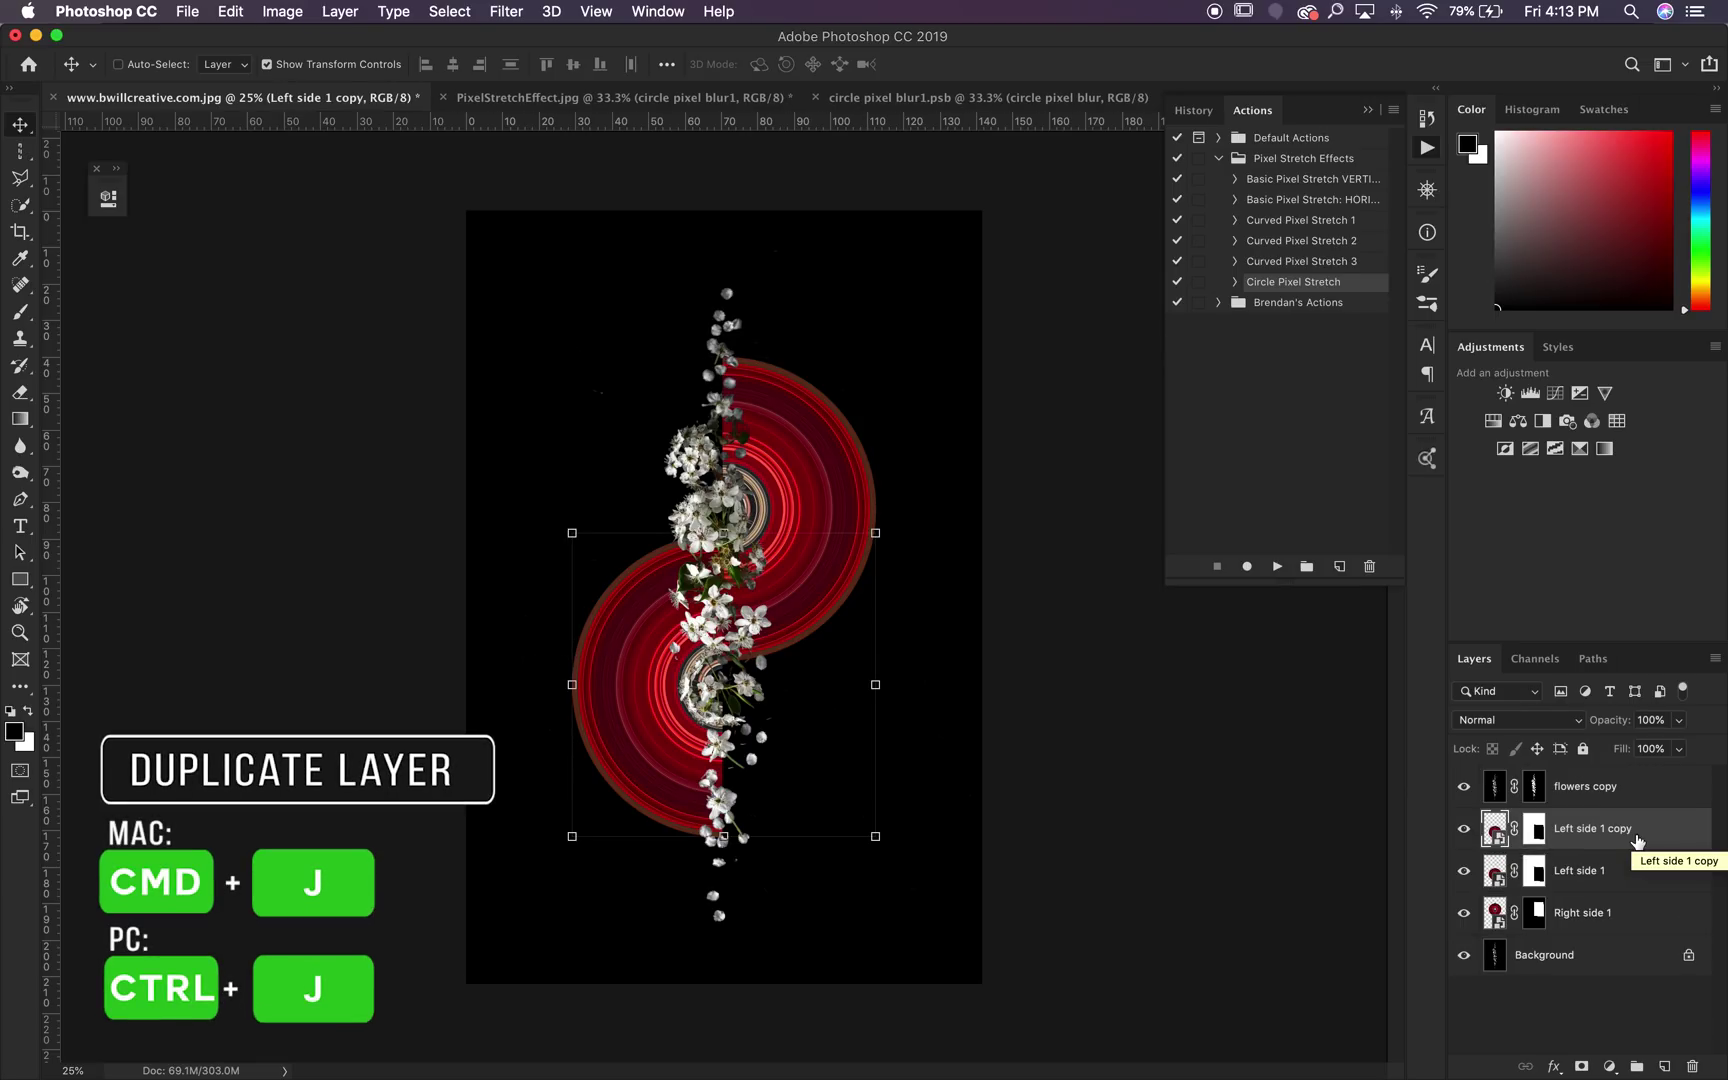
double_click(1627, 832)
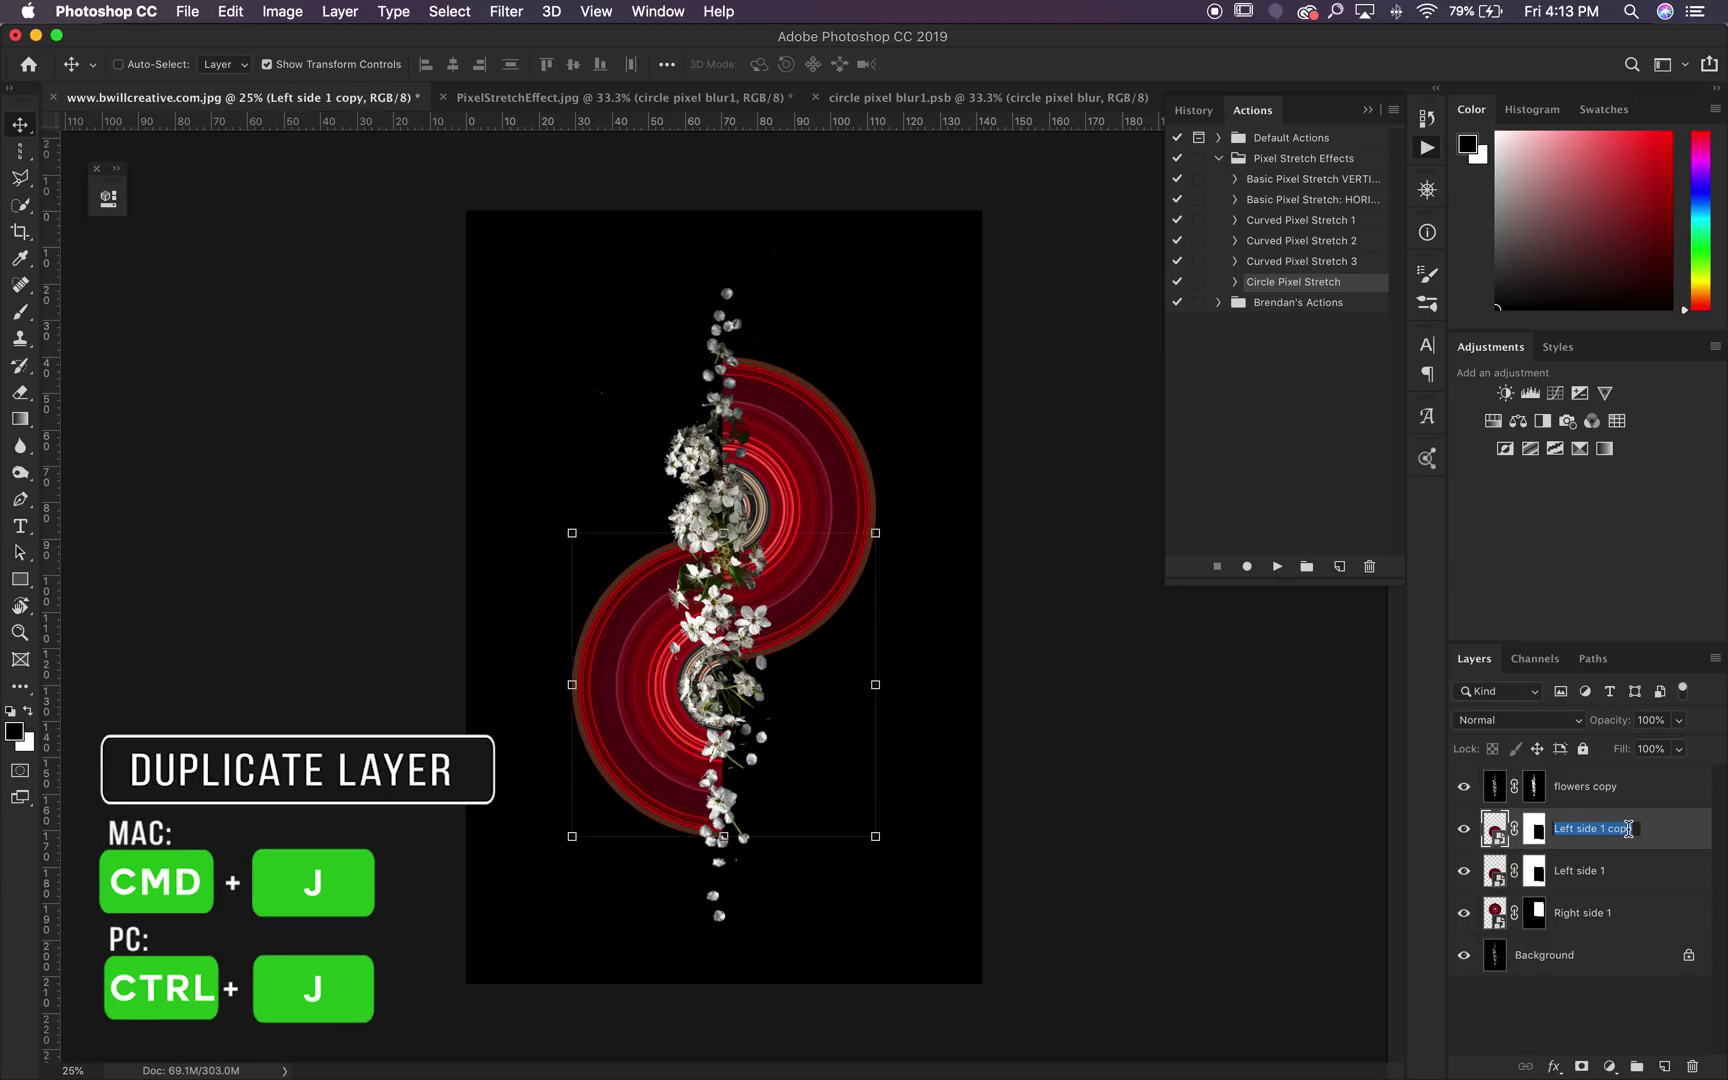
drag(1633, 835, 1609, 828)
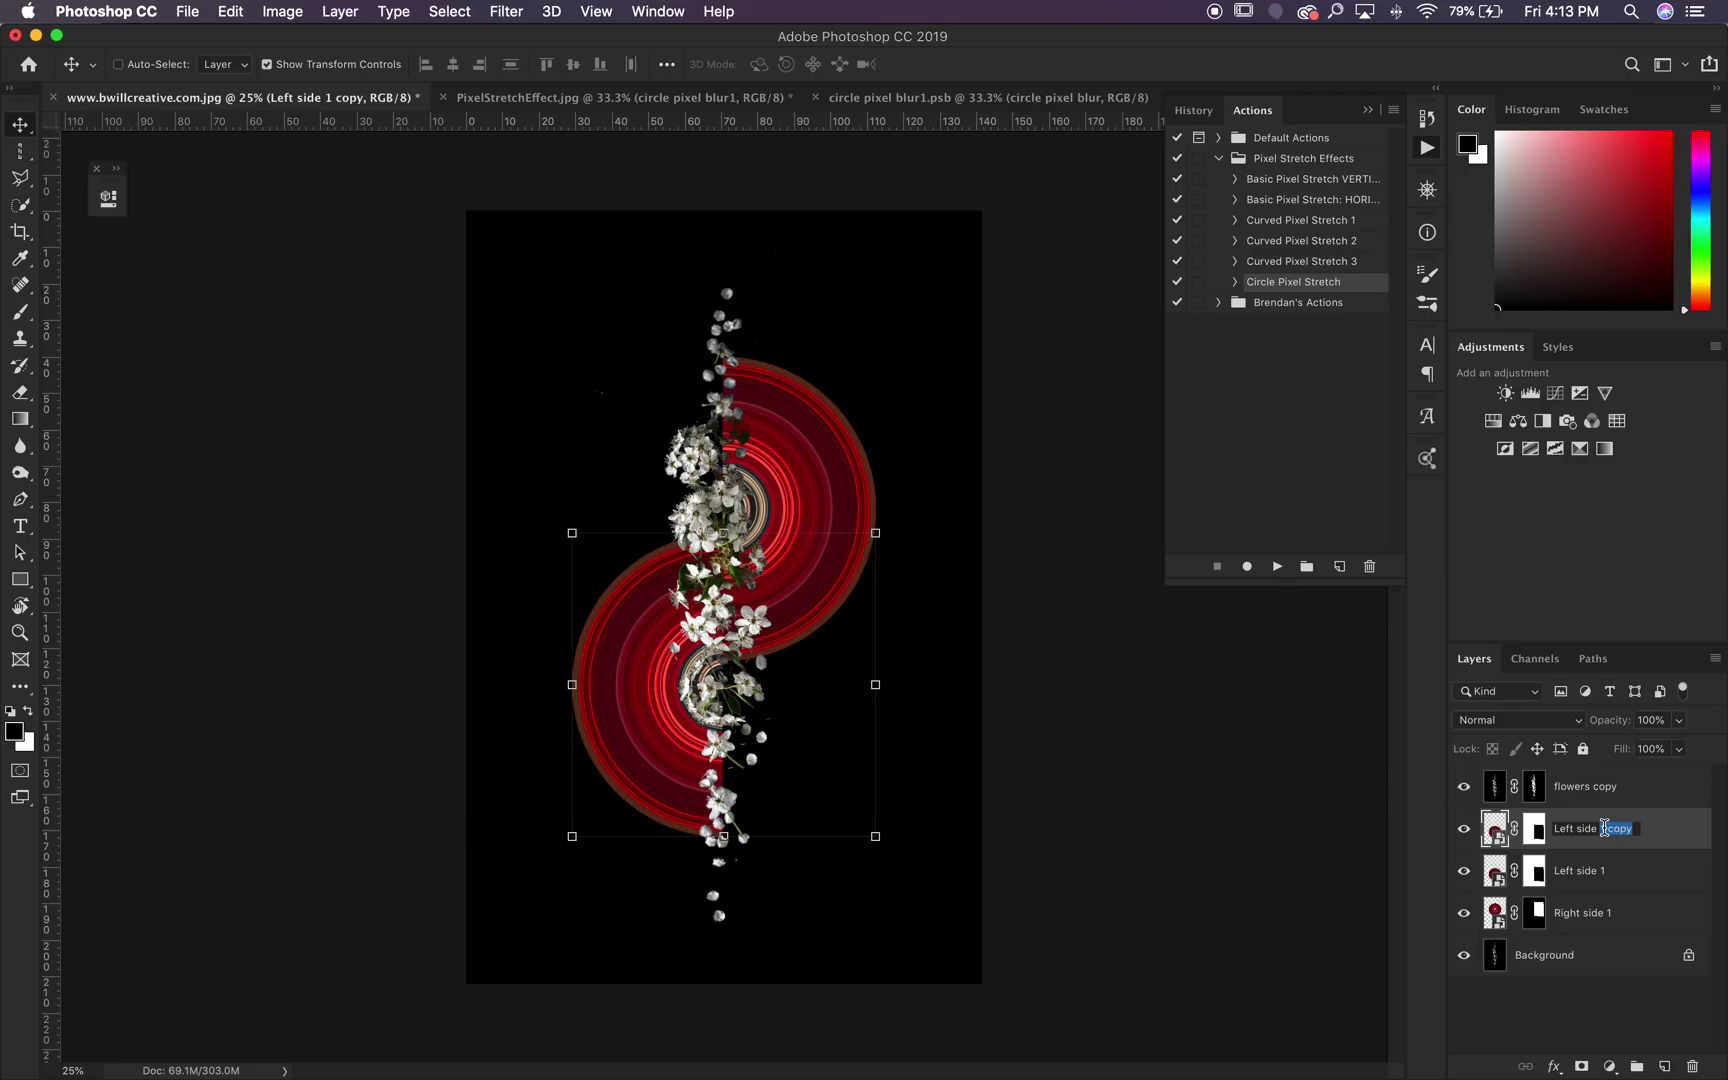
text(2)
key(Return)
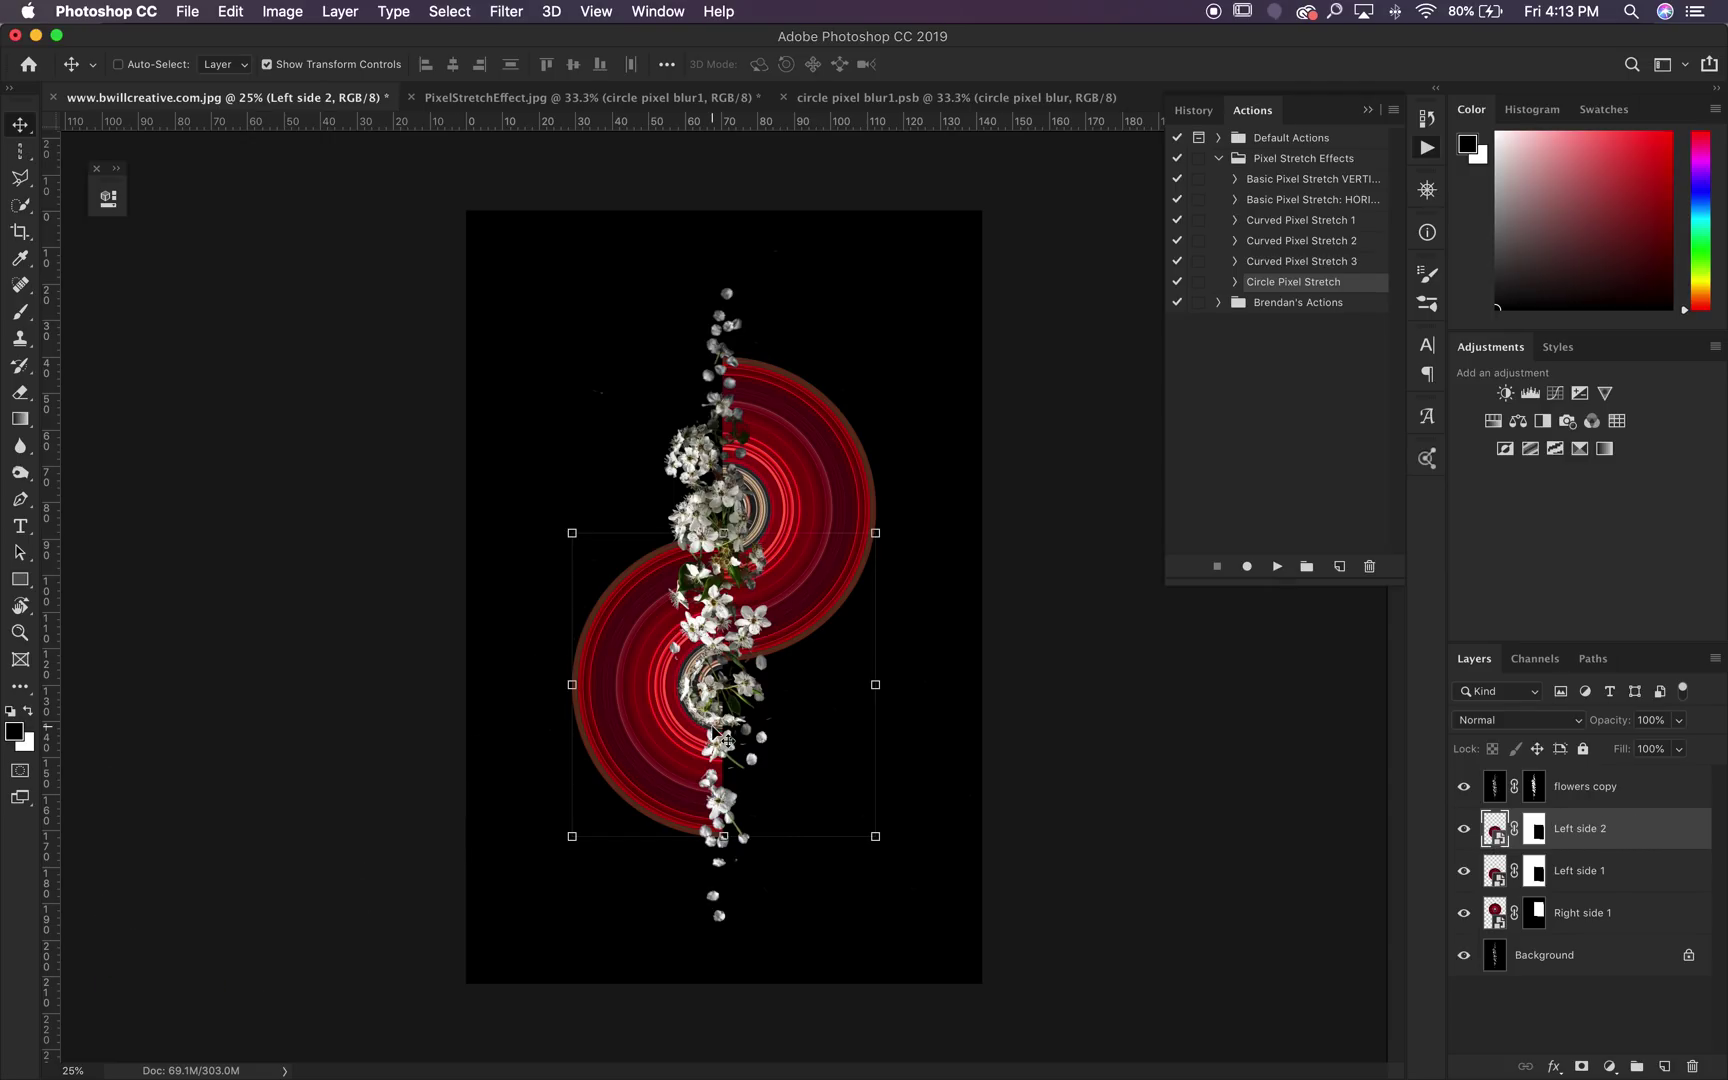
drag(720, 748, 767, 407)
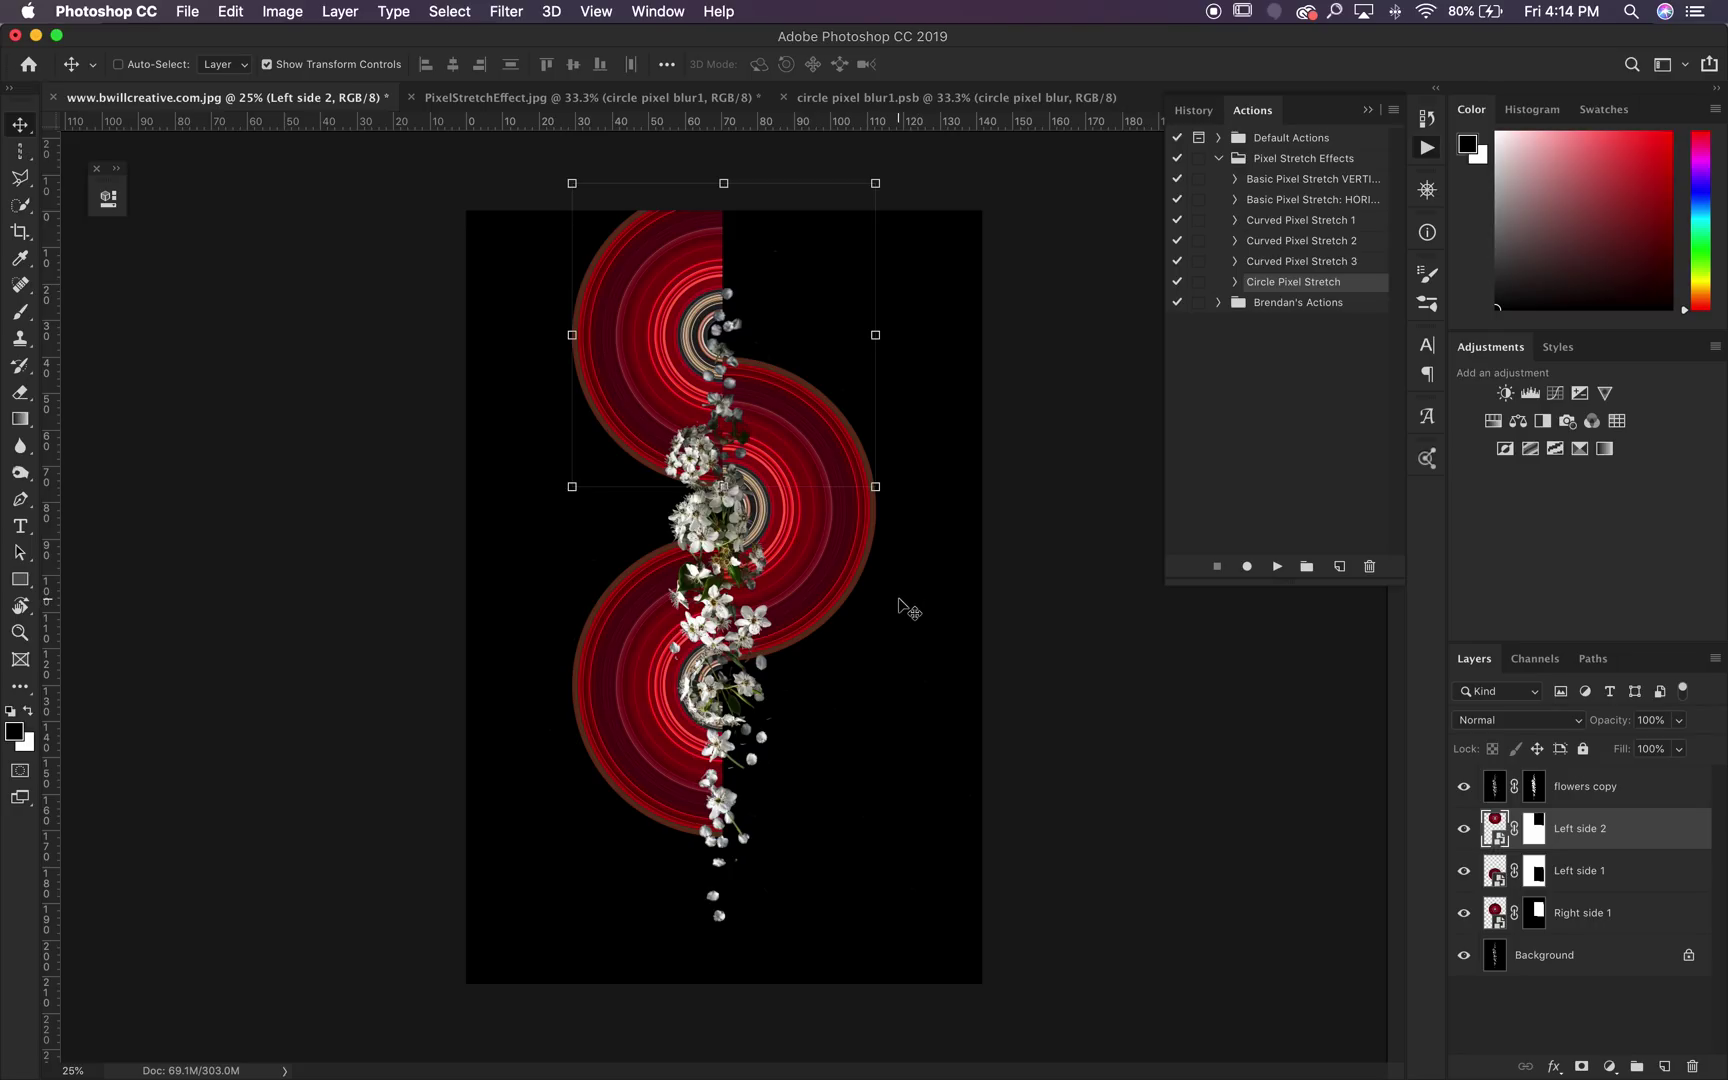
click(1607, 920)
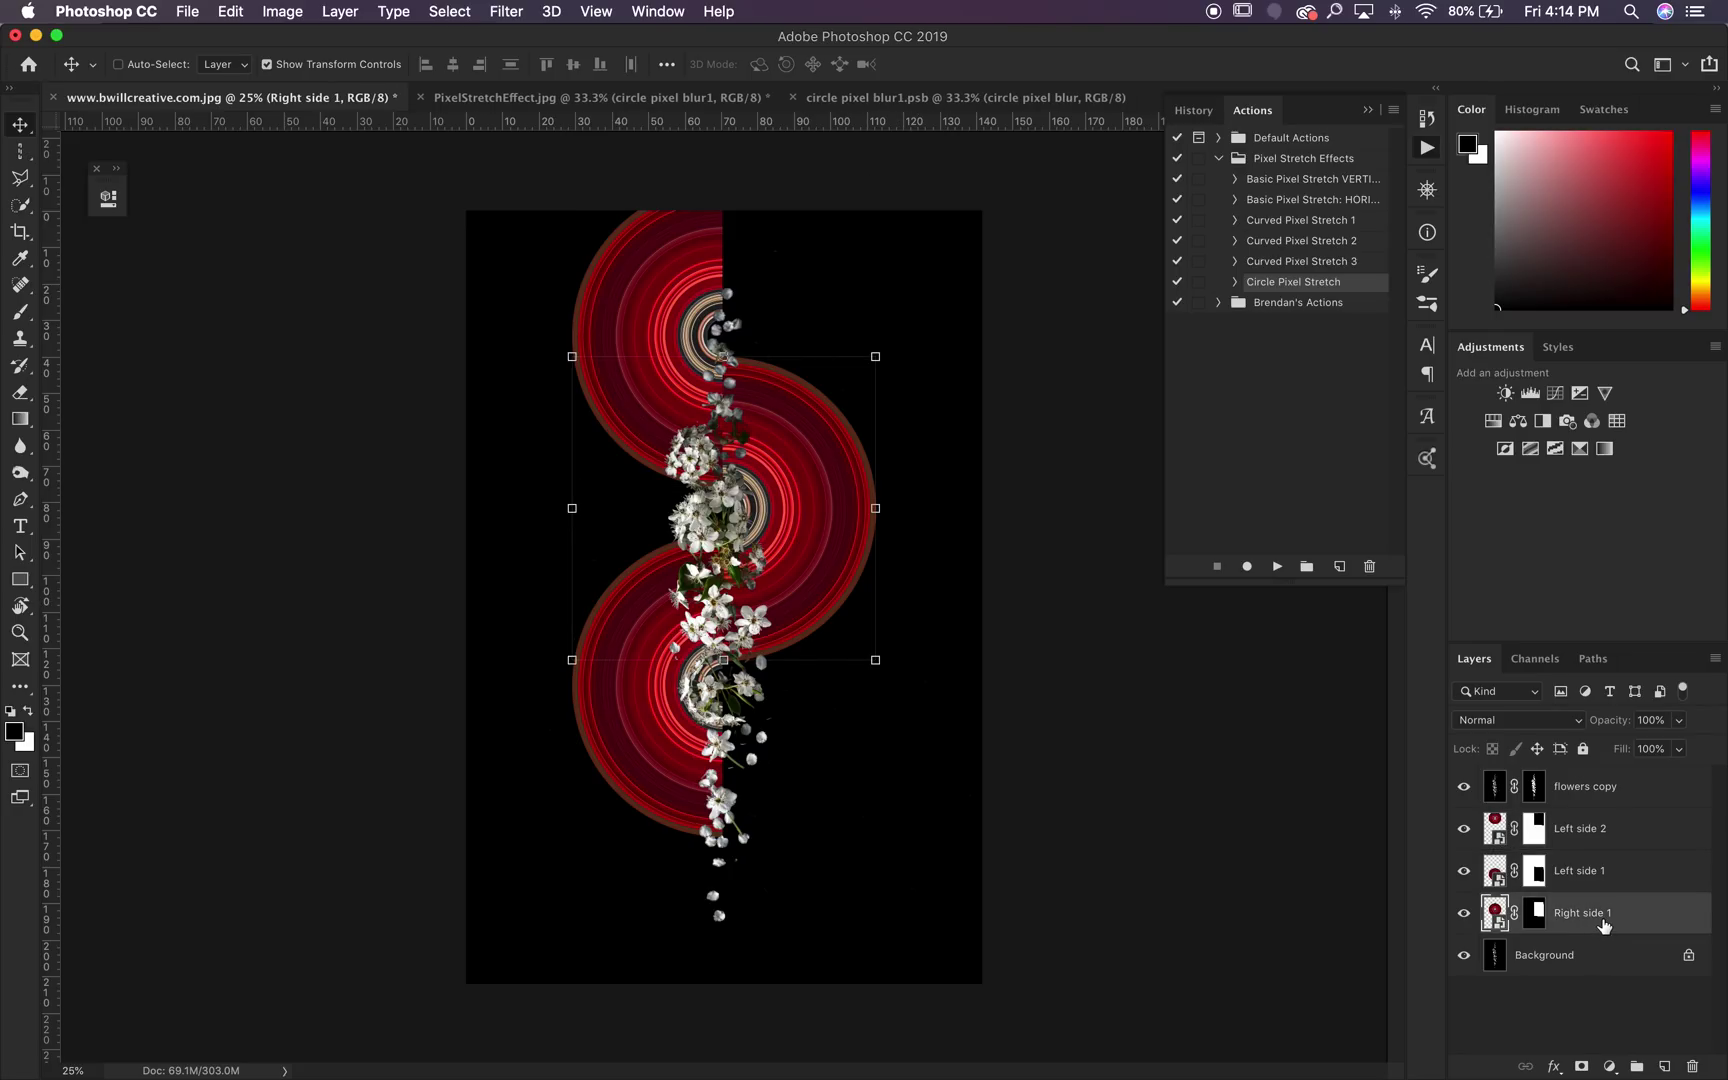
Step: Duplicate Right side 1, drag the copy to the canvas bottom, and fit the image on screen
key(super+j)
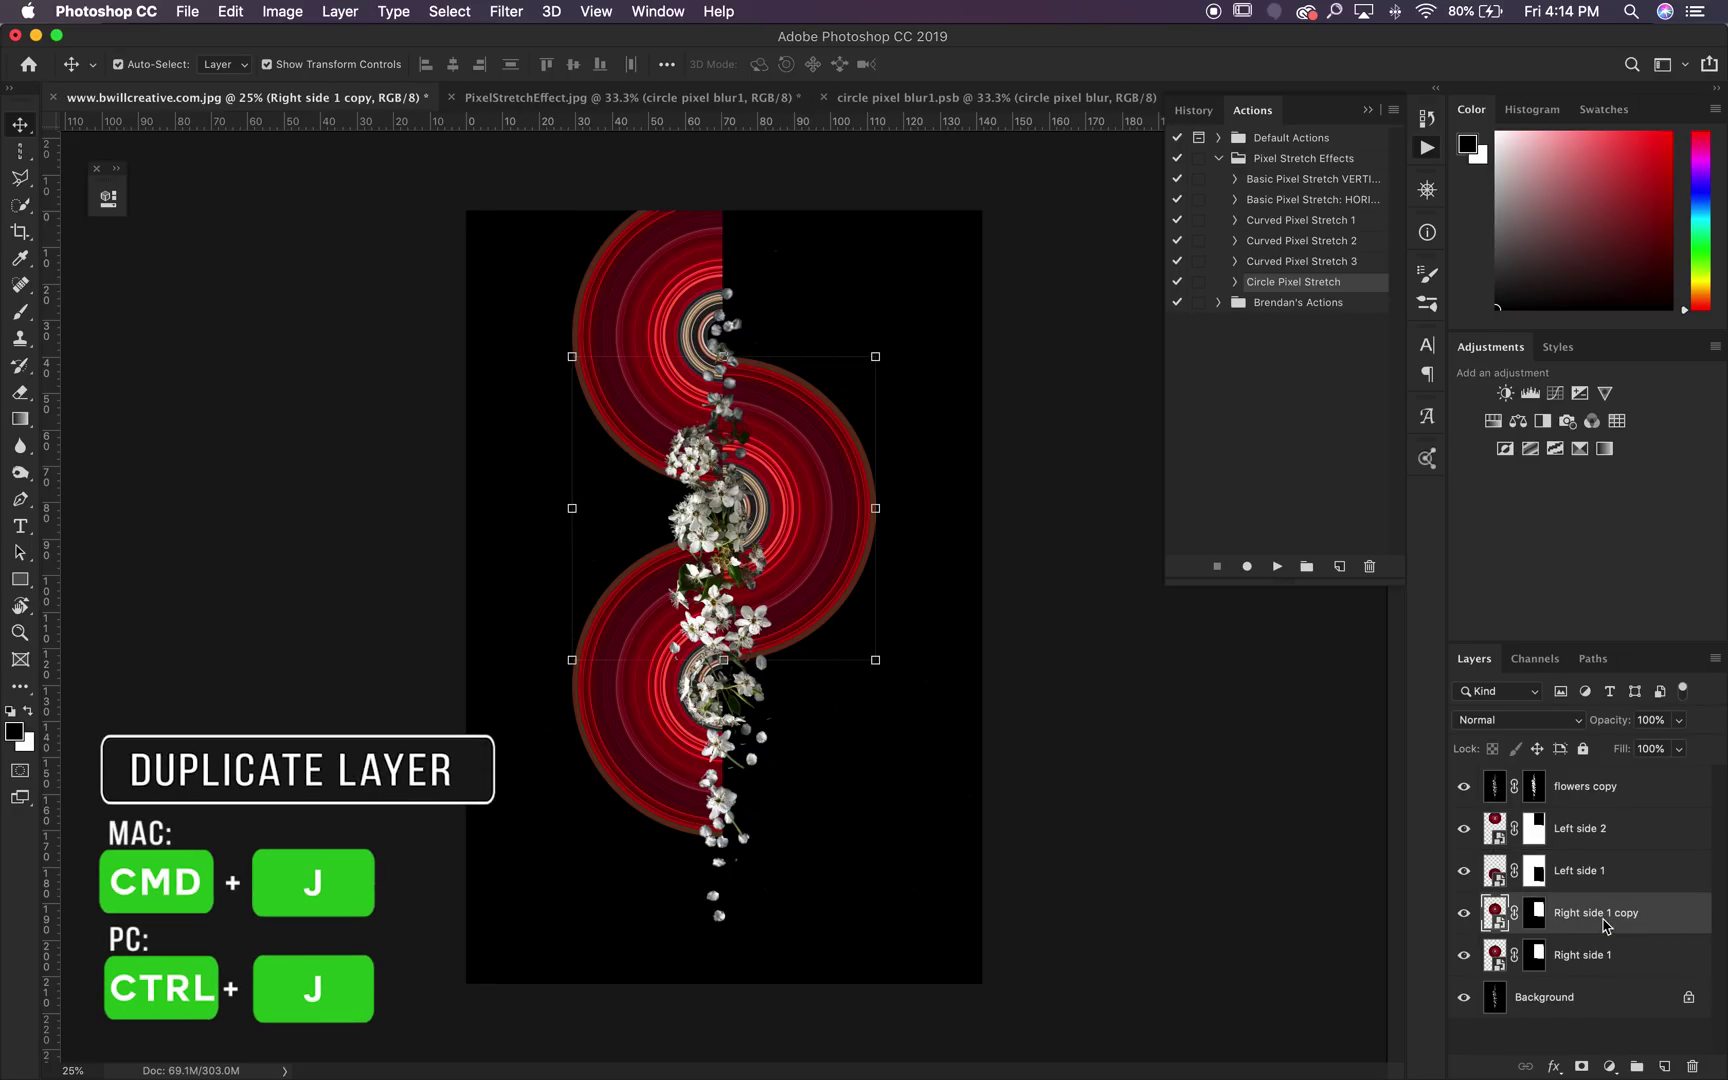
drag(786, 497, 782, 853)
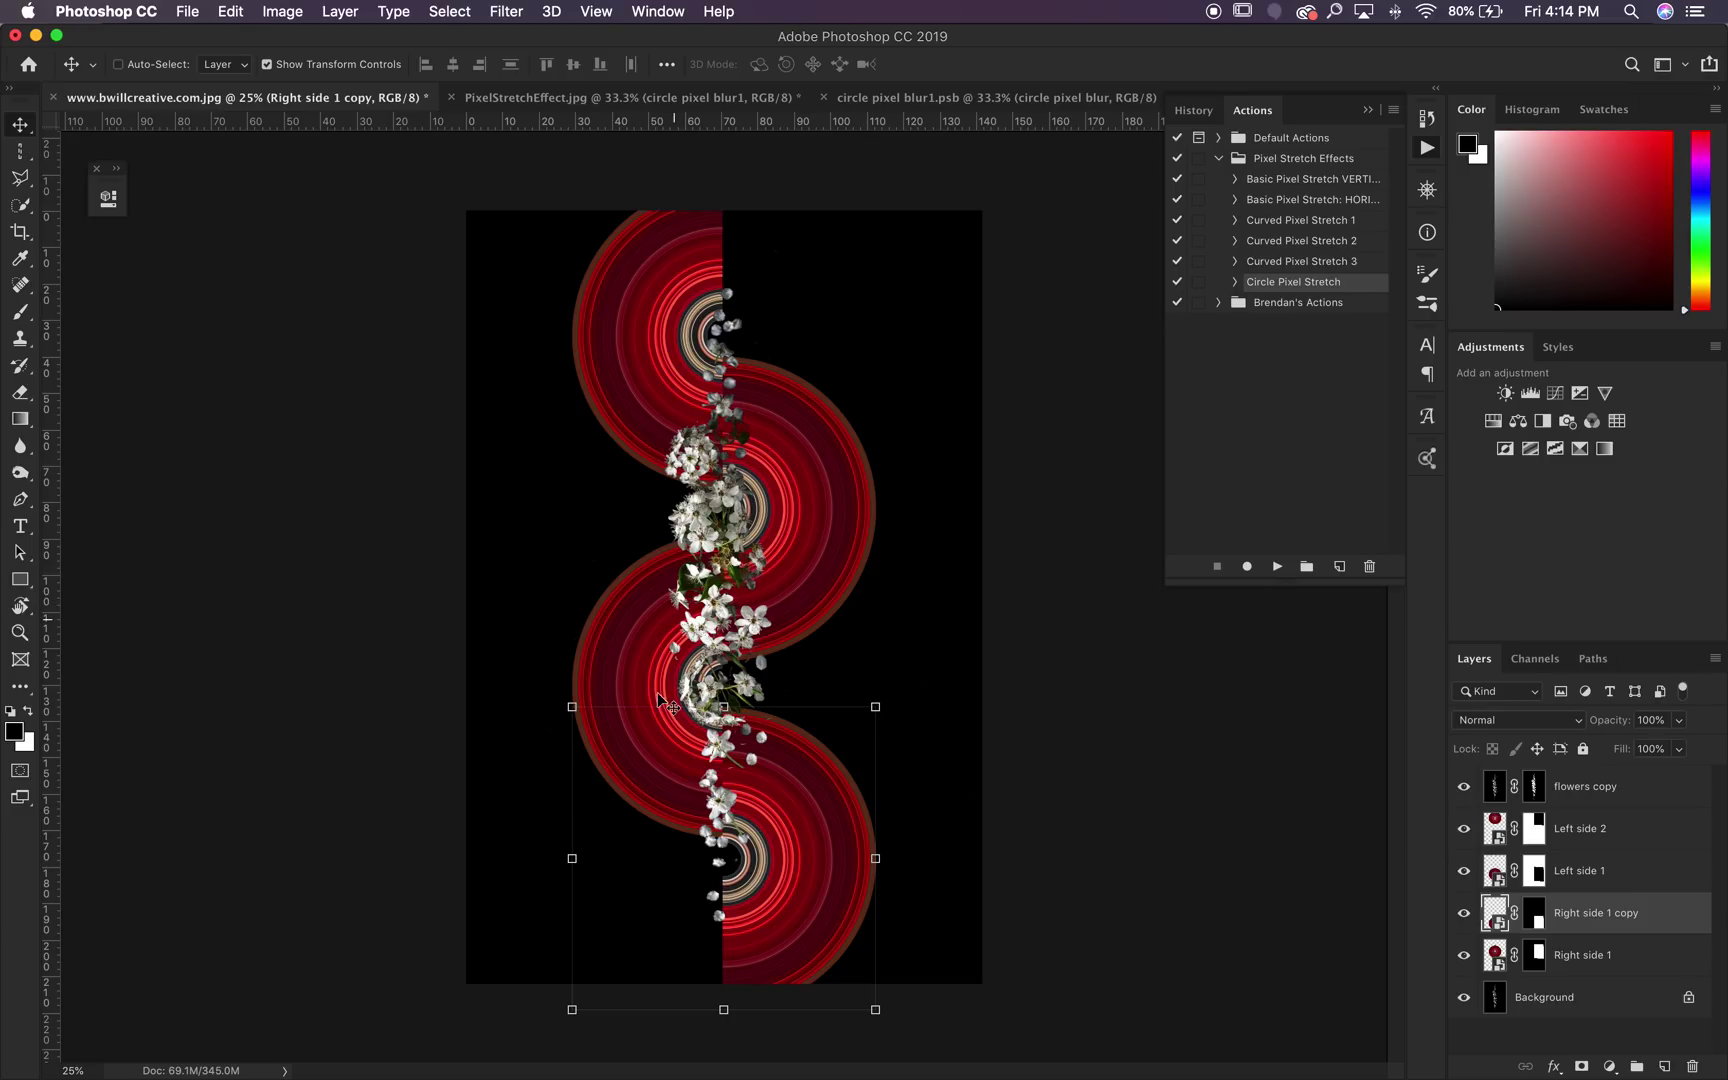
drag(775, 781, 774, 786)
key(super+0)
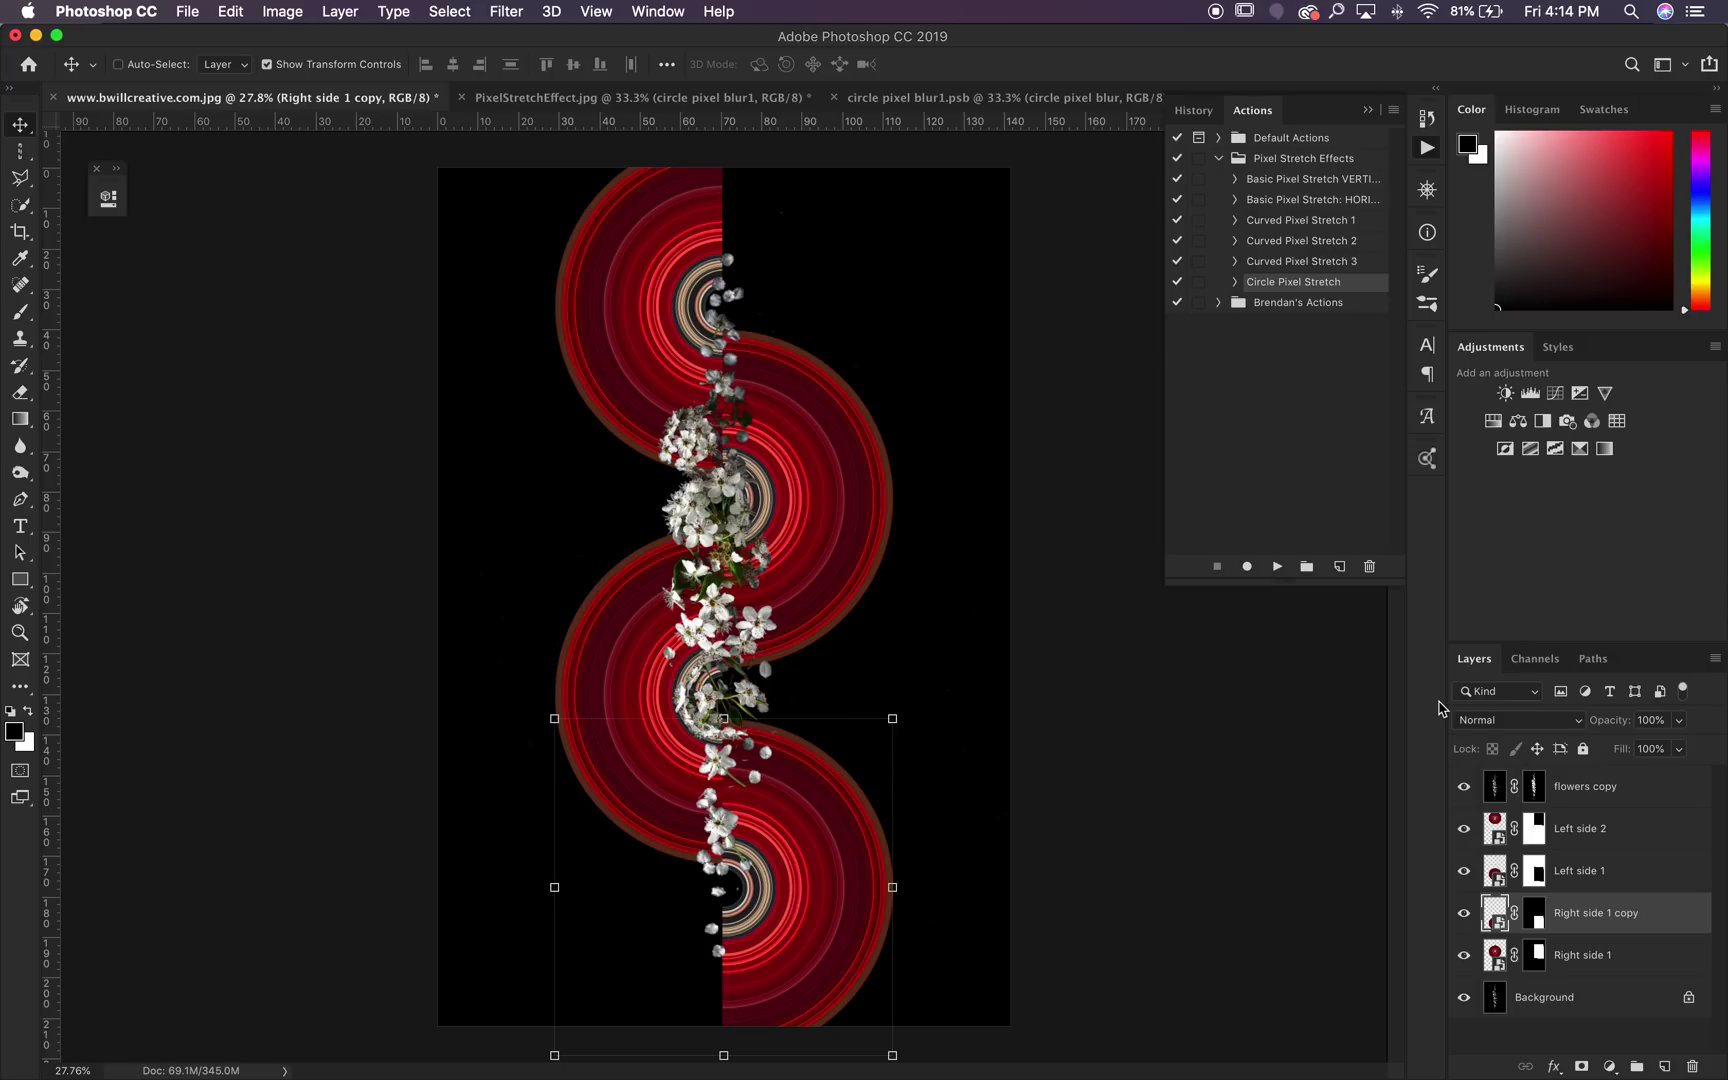
Step: Paint white on Left side 2's mask with a ~1038 px brush to reveal the top swirl's right side
click(1533, 835)
key(b)
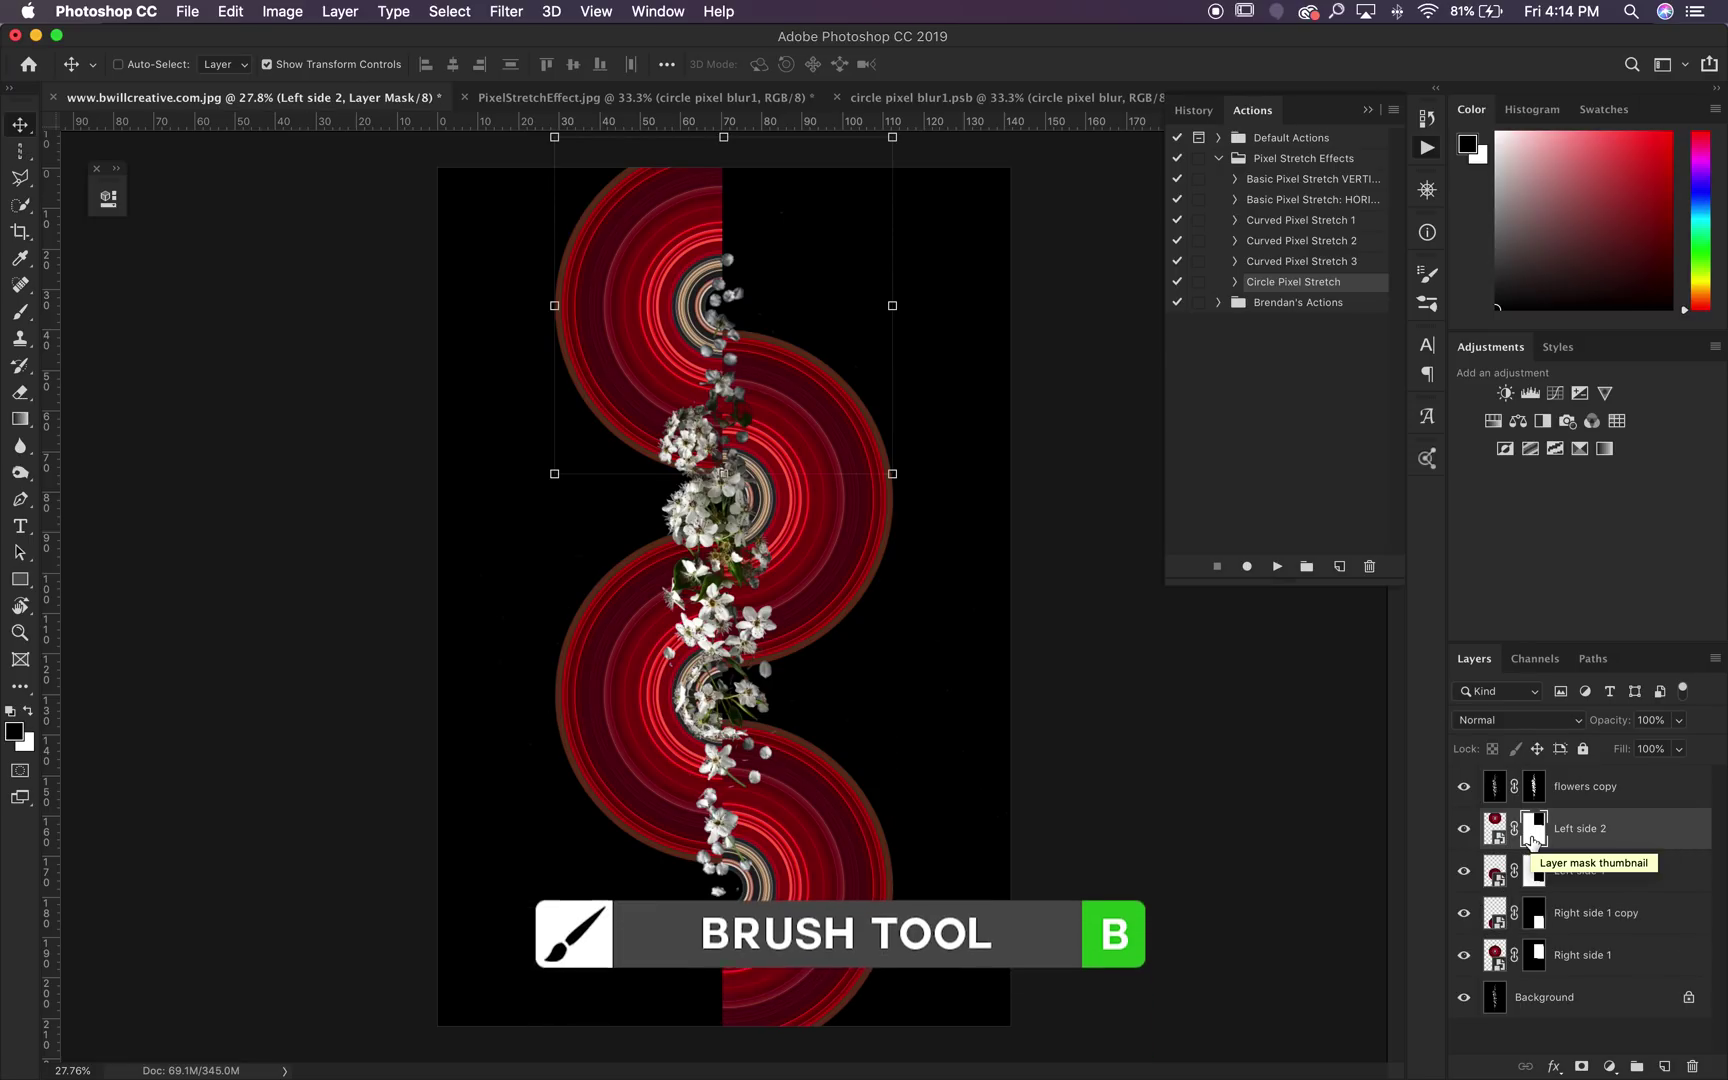
mouse_move(850, 613)
mouse_down()
mouse_move(910, 610)
mouse_move(862, 104)
mouse_up()
drag(792, 482, 841, 494)
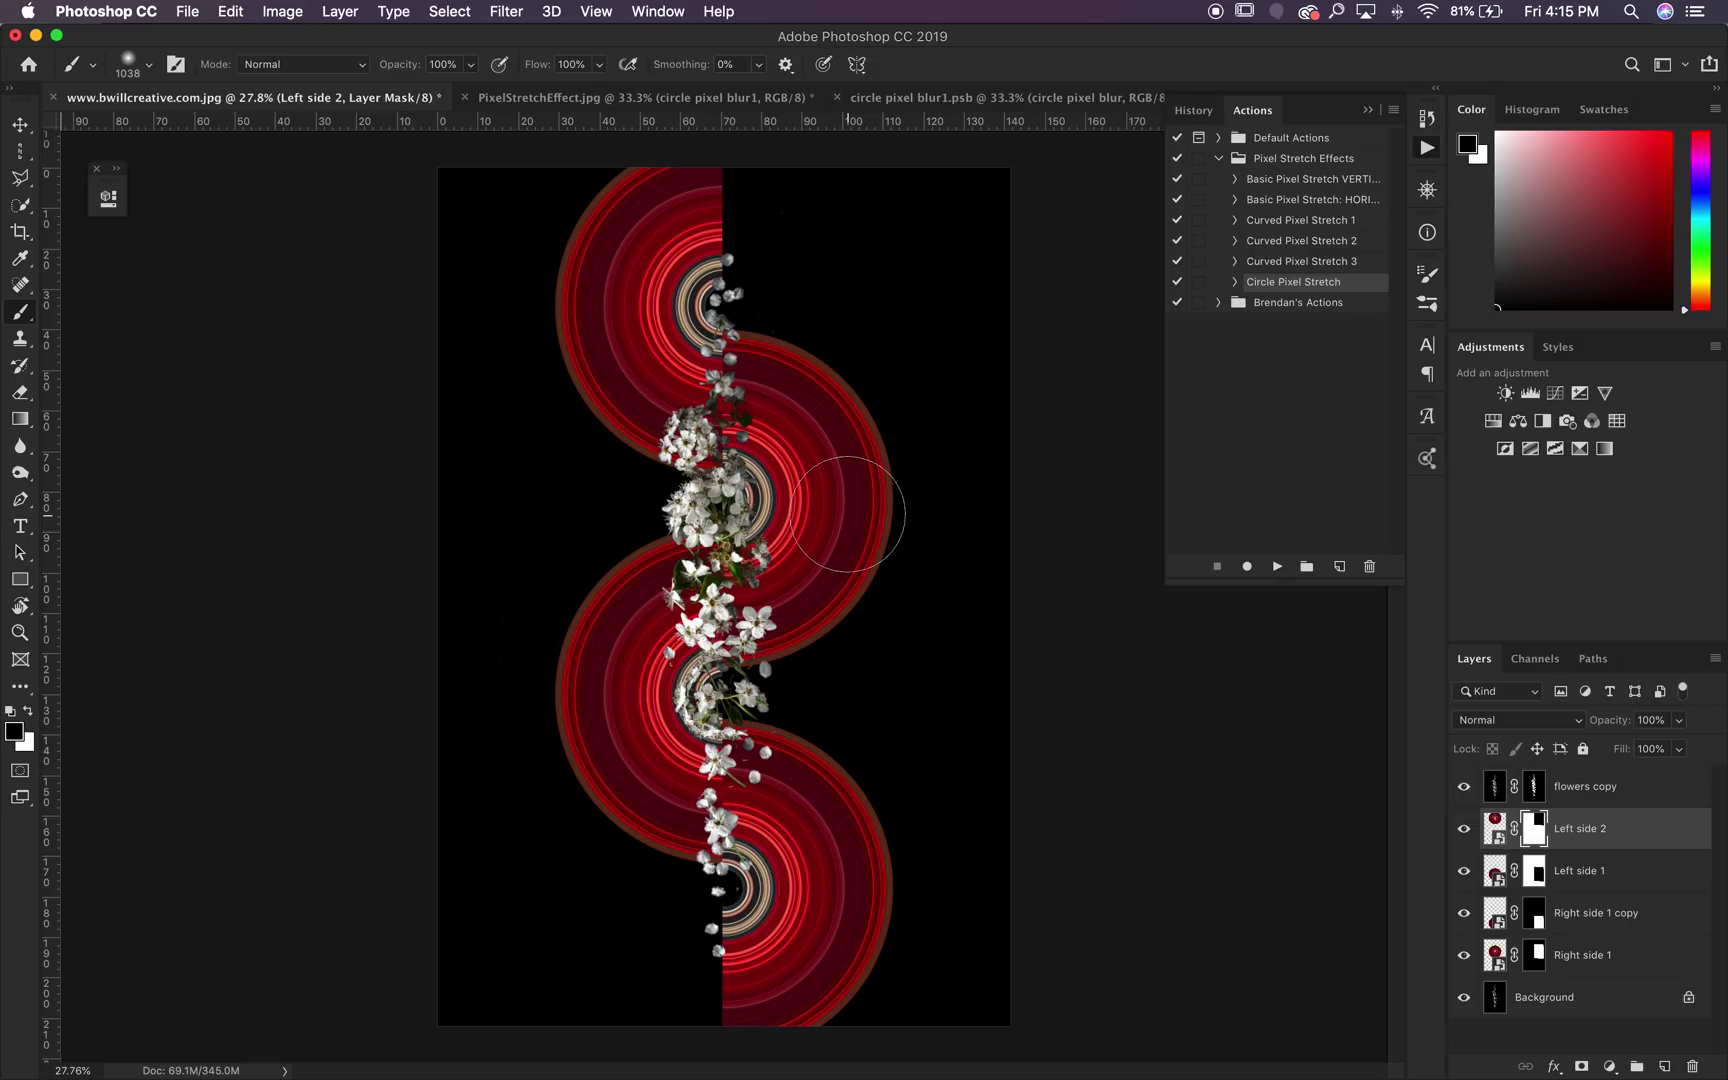
key(super+minus)
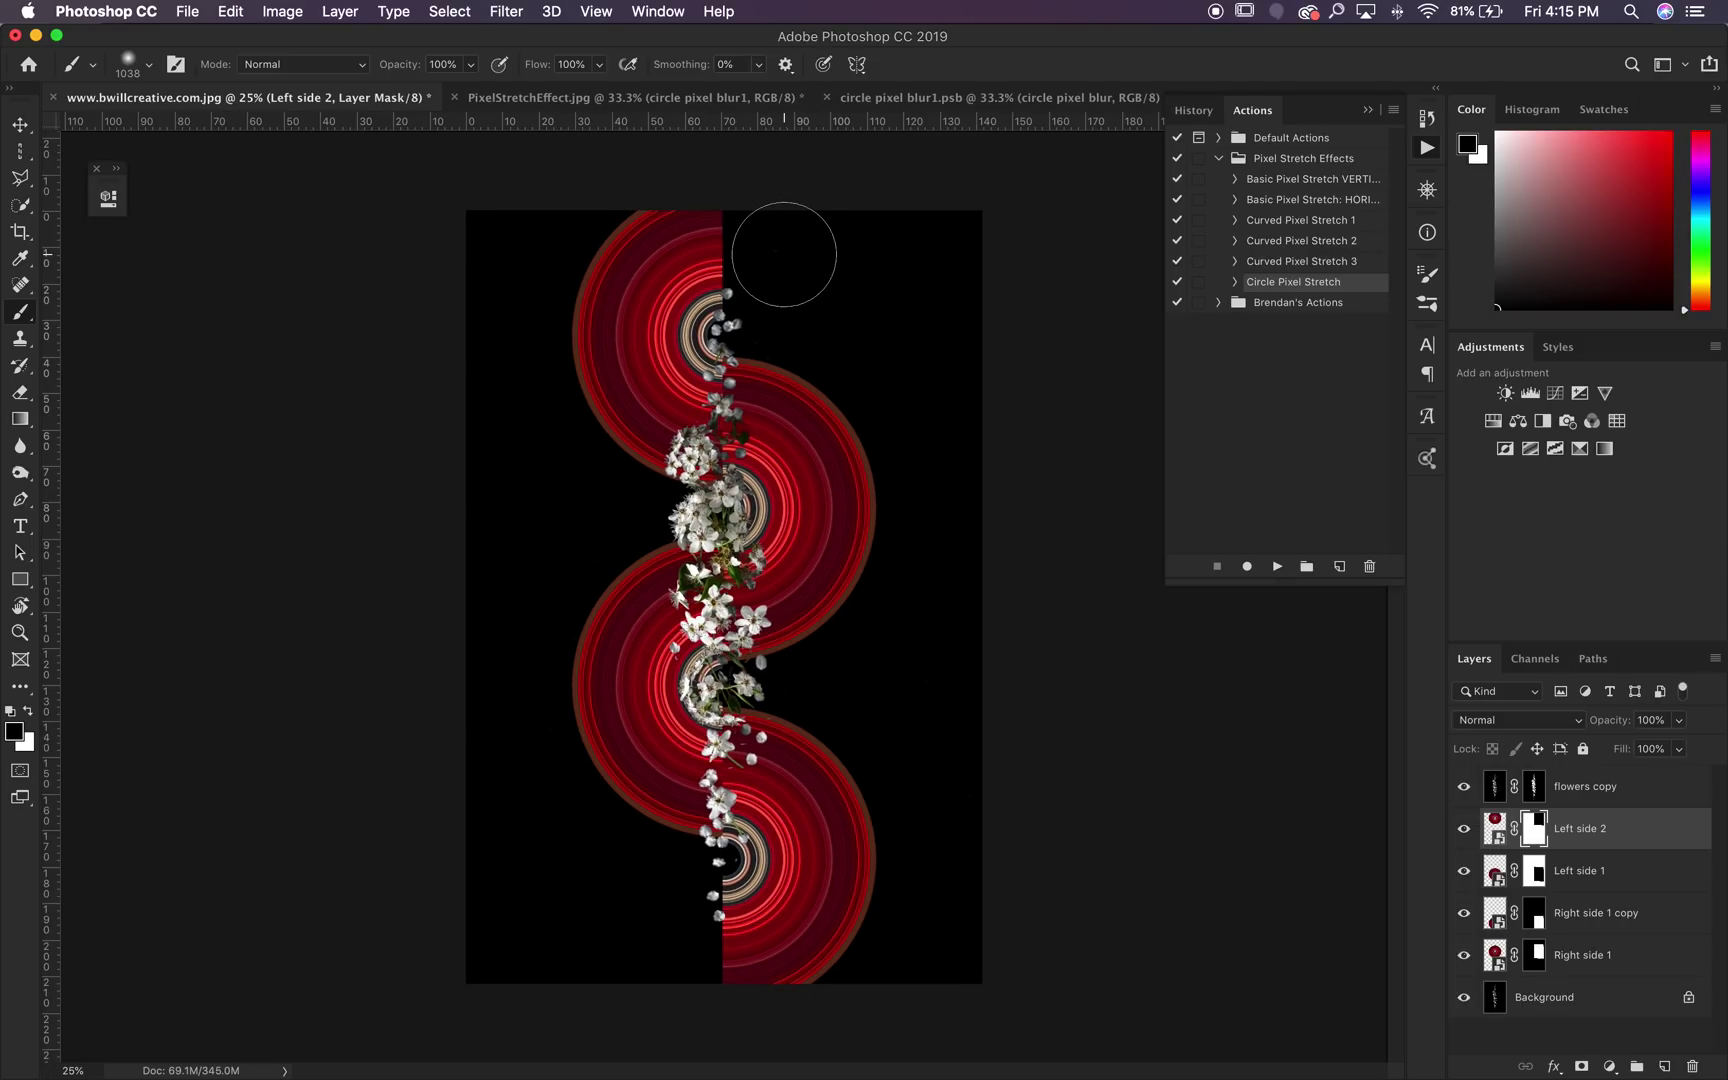
key(x)
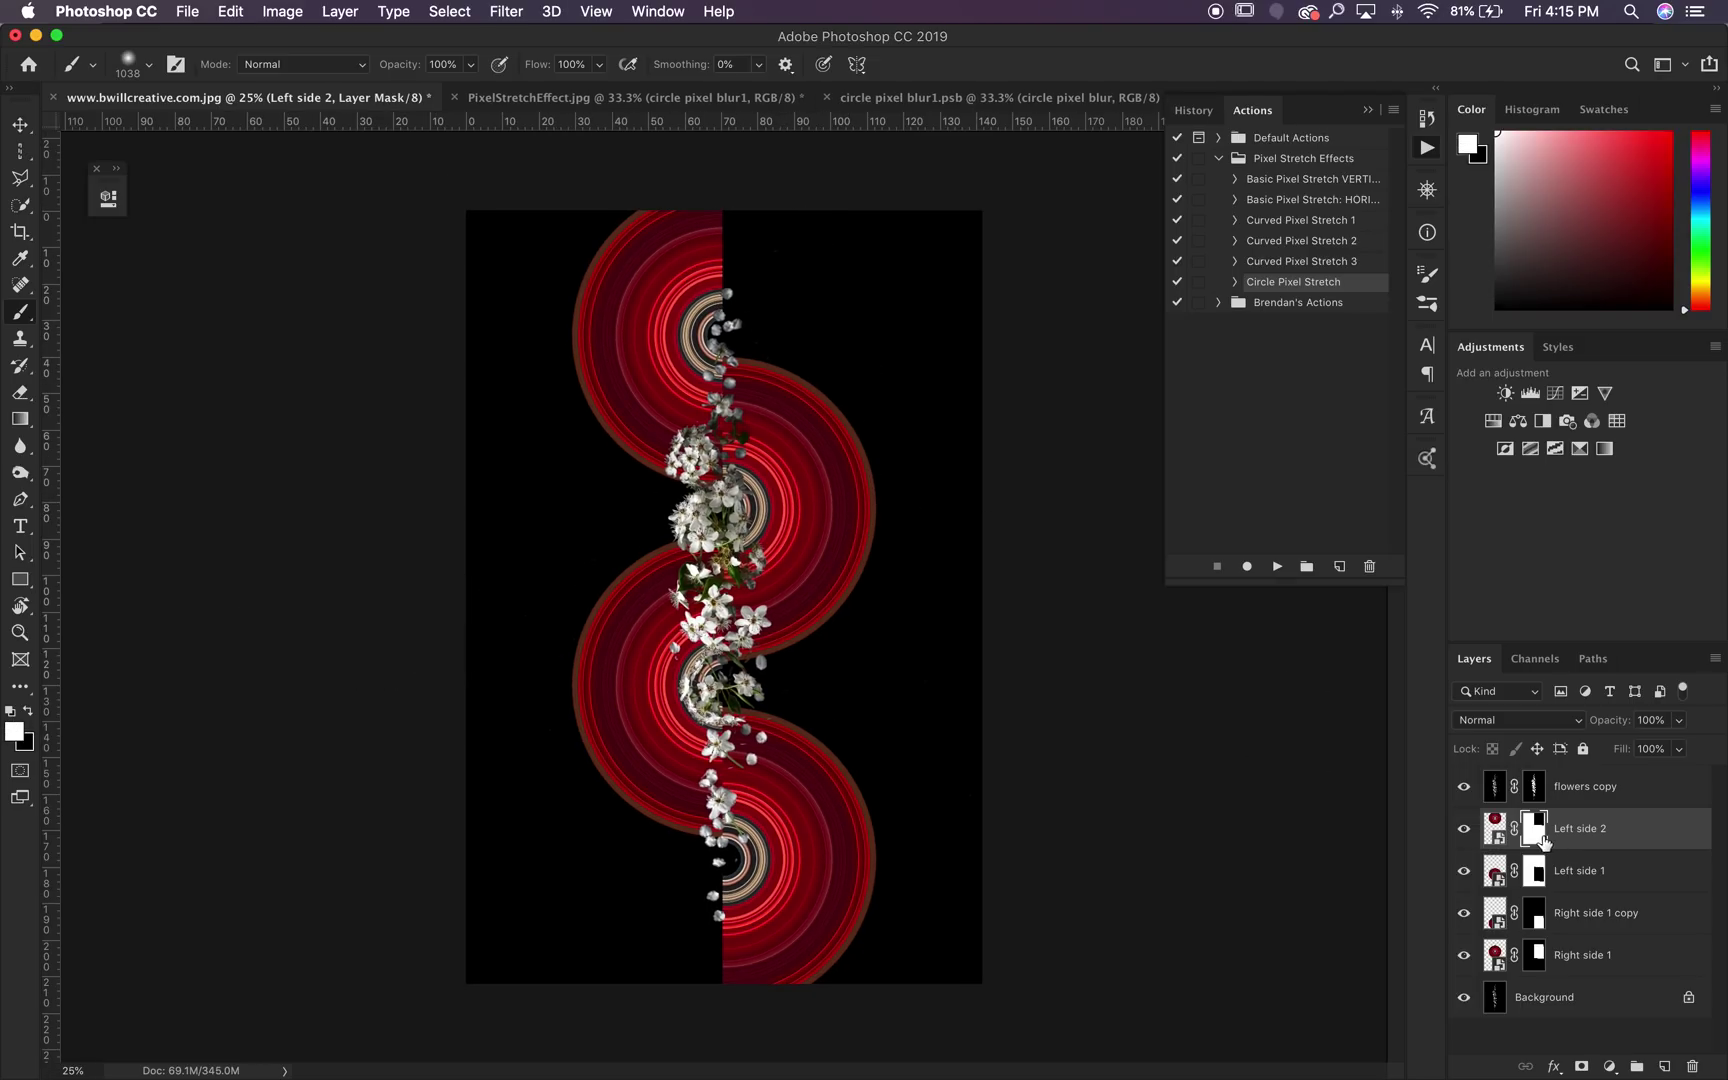
mouse_move(726, 234)
mouse_down()
mouse_move(733, 220)
mouse_move(792, 246)
mouse_move(765, 285)
mouse_move(740, 275)
mouse_move(843, 299)
mouse_move(880, 335)
mouse_move(816, 256)
mouse_move(876, 388)
mouse_move(737, 416)
mouse_up()
key(x)
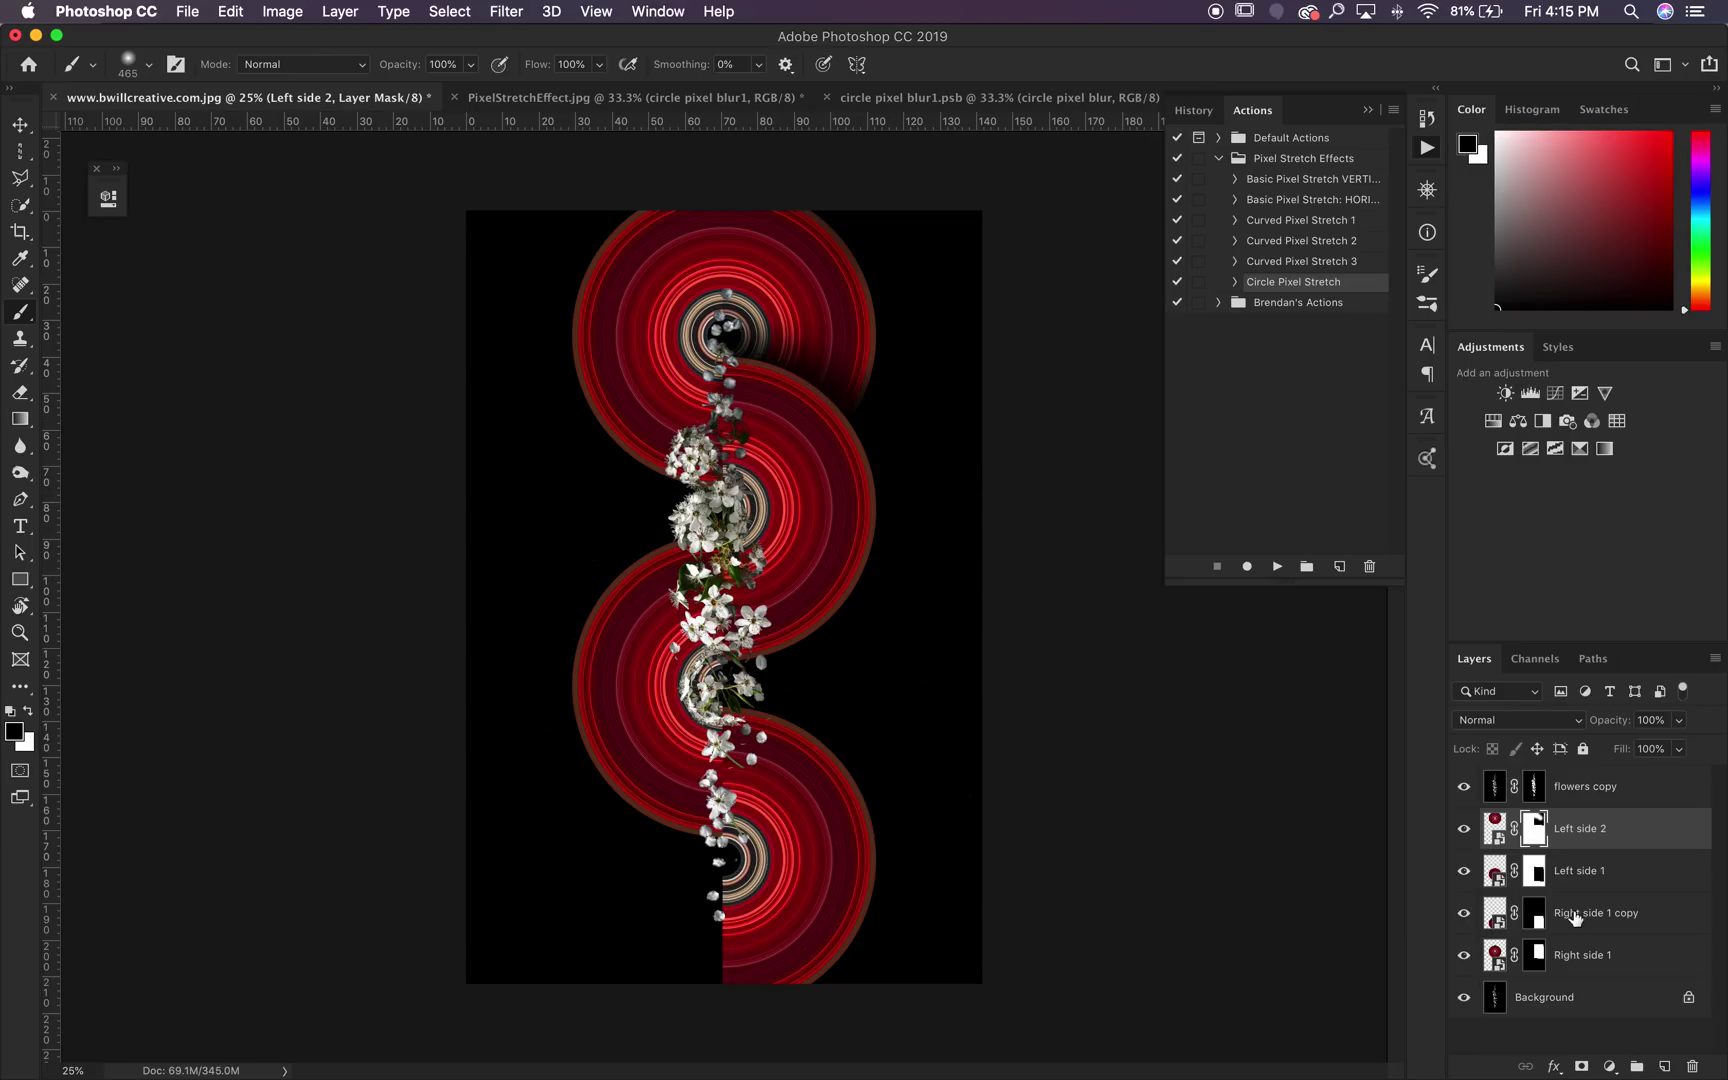
Step: Rename the Right side 1 copy layer to 'Right side 2'
click(1578, 956)
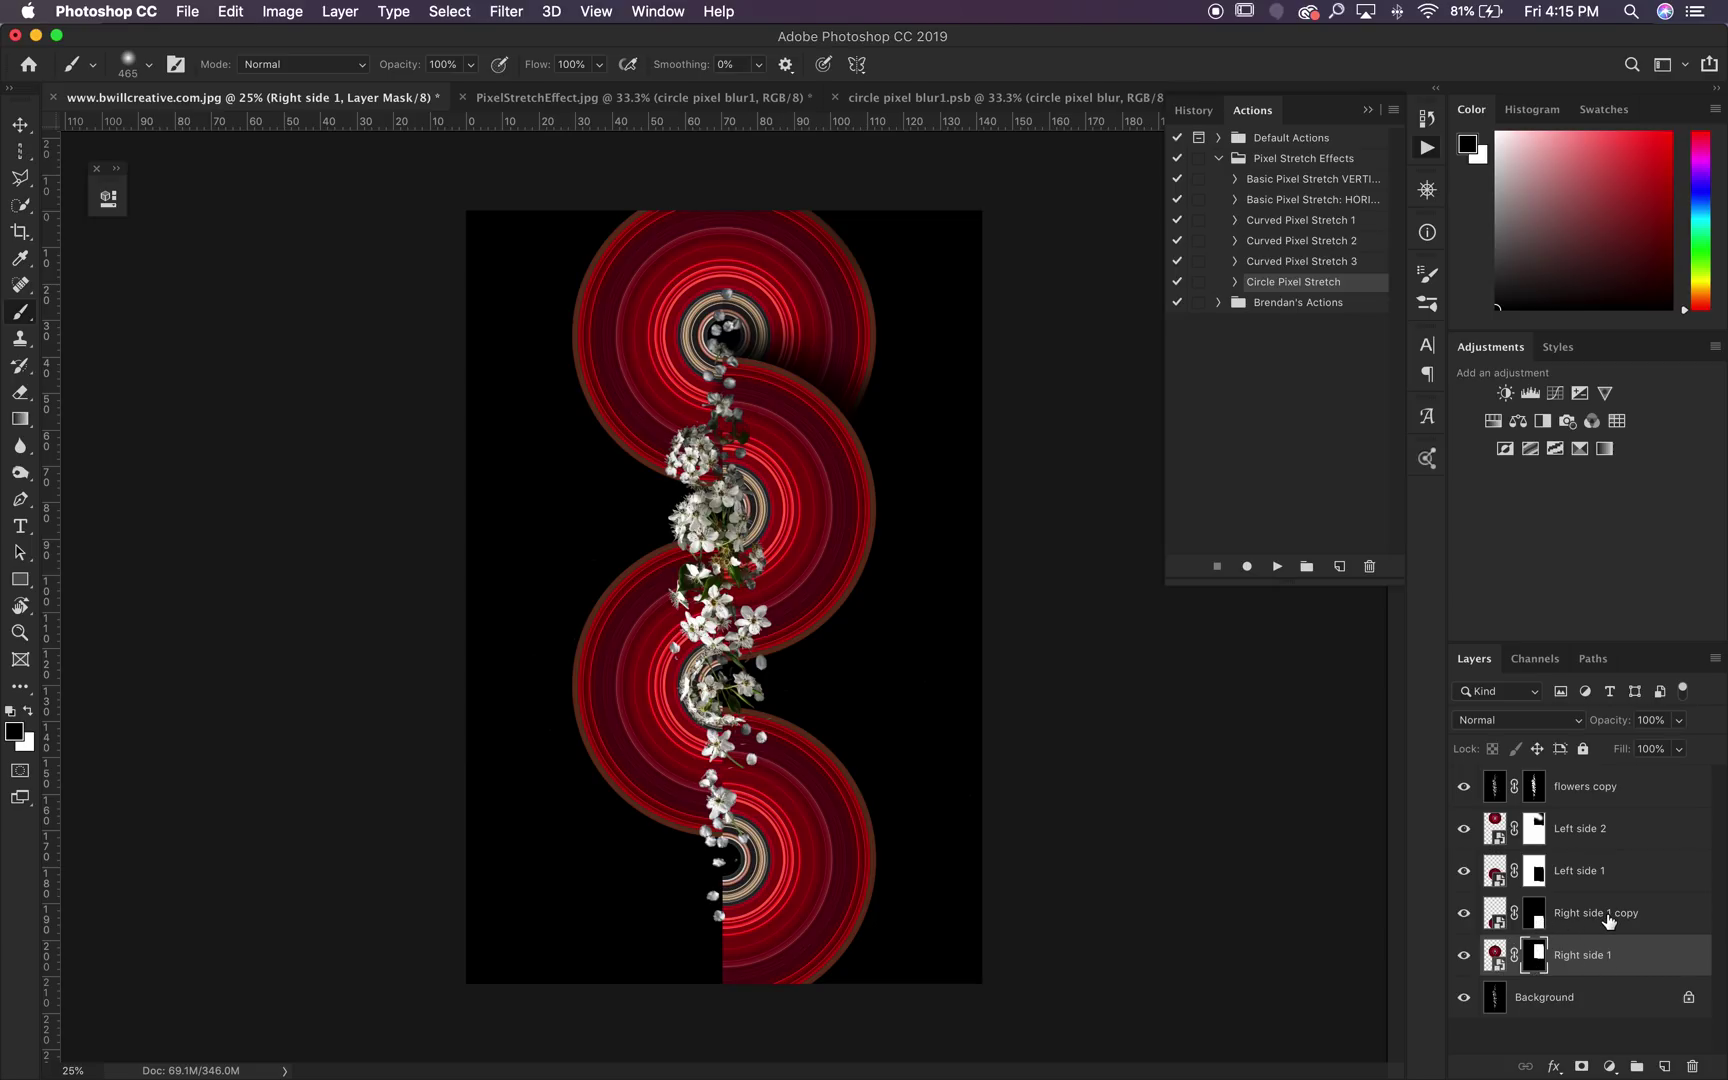
double_click(1607, 915)
double_click(1642, 913)
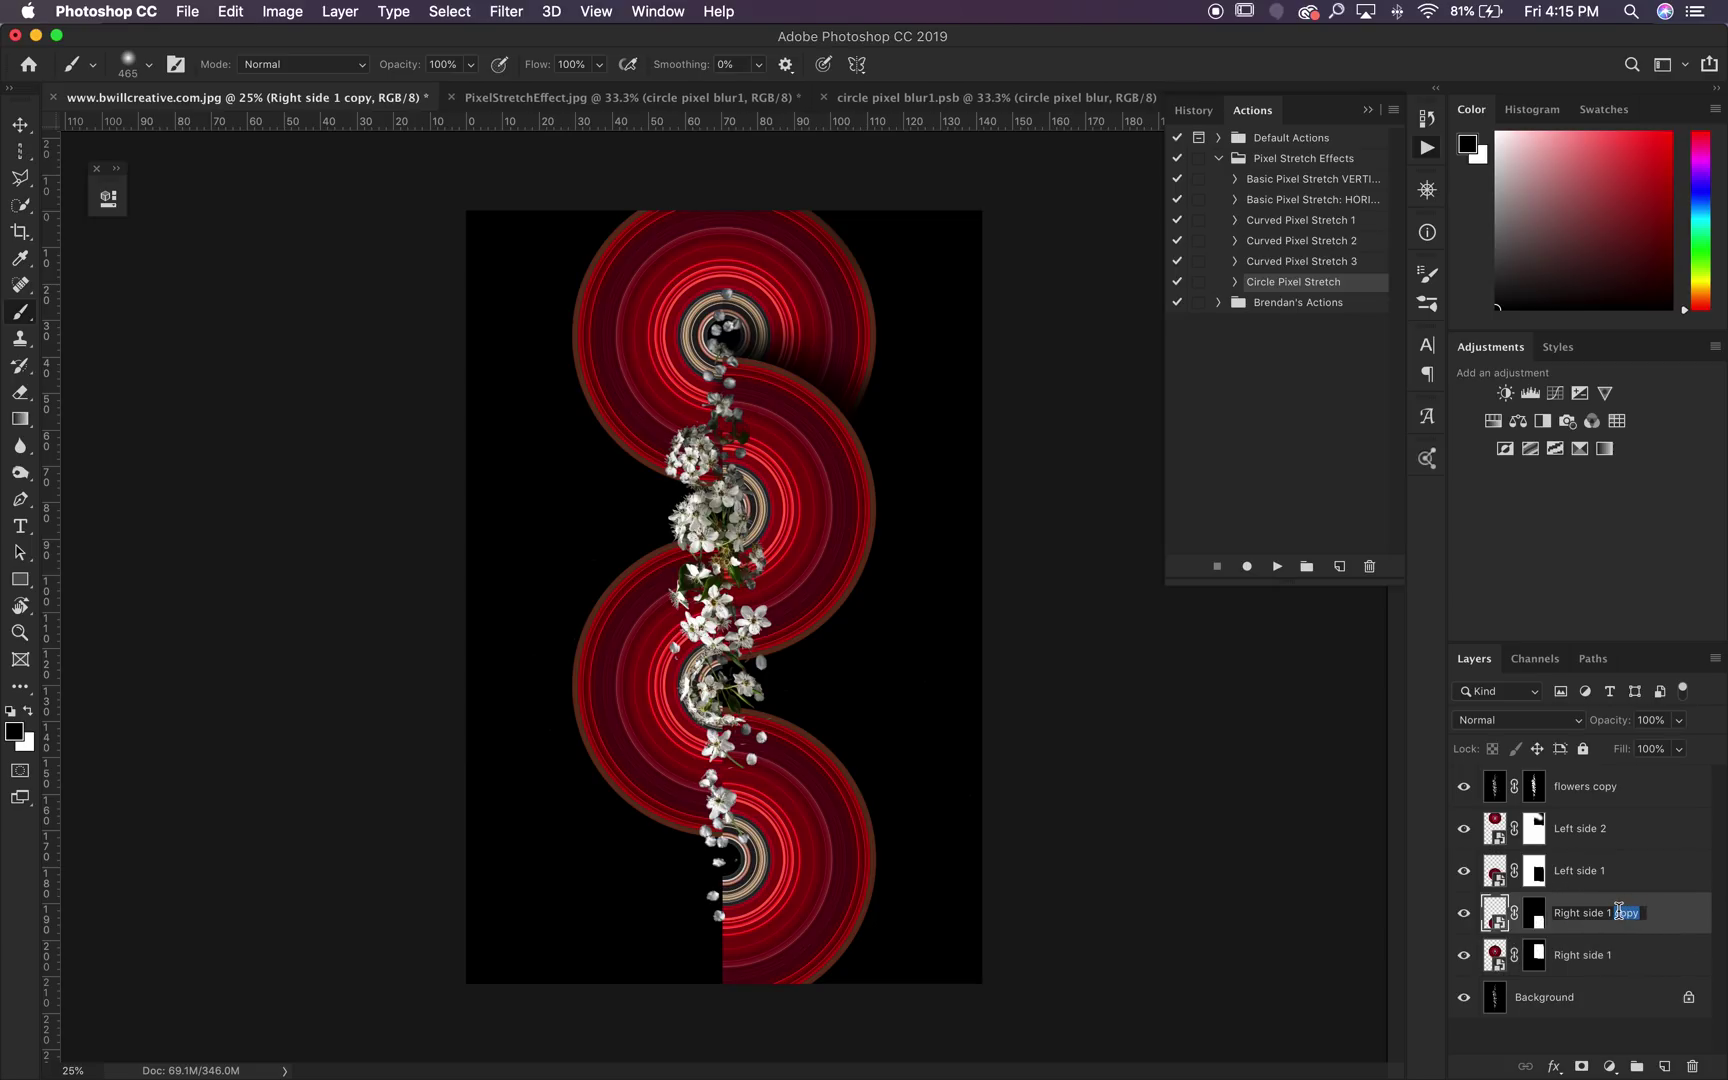
text(2)
key(Return)
Step: Paint white on Right side 2's mask with a 993 px brush to reveal the bottom swirl's left side
click(1535, 918)
mouse_move(719, 908)
mouse_down()
mouse_move(800, 905)
mouse_move(706, 940)
mouse_move(700, 912)
mouse_move(615, 900)
mouse_move(575, 849)
mouse_move(614, 902)
mouse_up()
key(x)
click(725, 935)
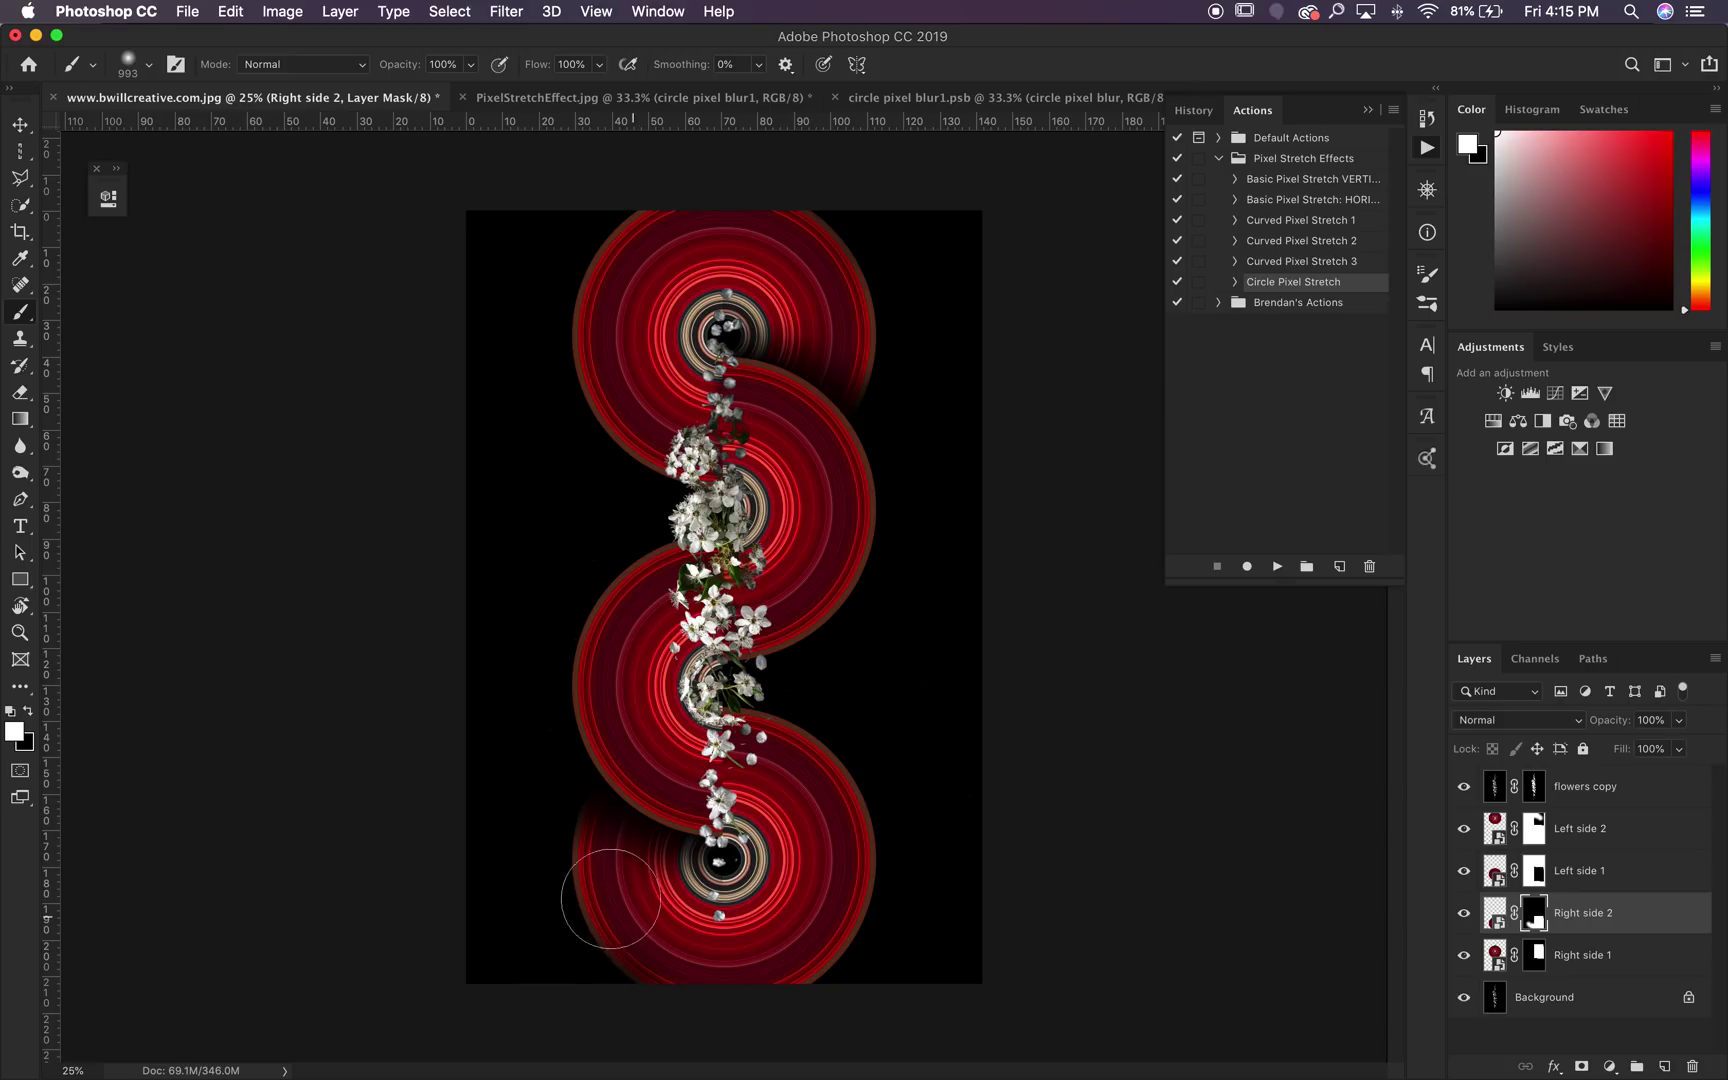
mouse_move(617, 874)
mouse_down()
mouse_move(687, 906)
mouse_move(667, 862)
mouse_move(660, 950)
mouse_move(619, 858)
mouse_move(775, 750)
mouse_move(615, 637)
mouse_move(627, 726)
mouse_up()
click(1537, 873)
key(super+plus)
key(super+plus)
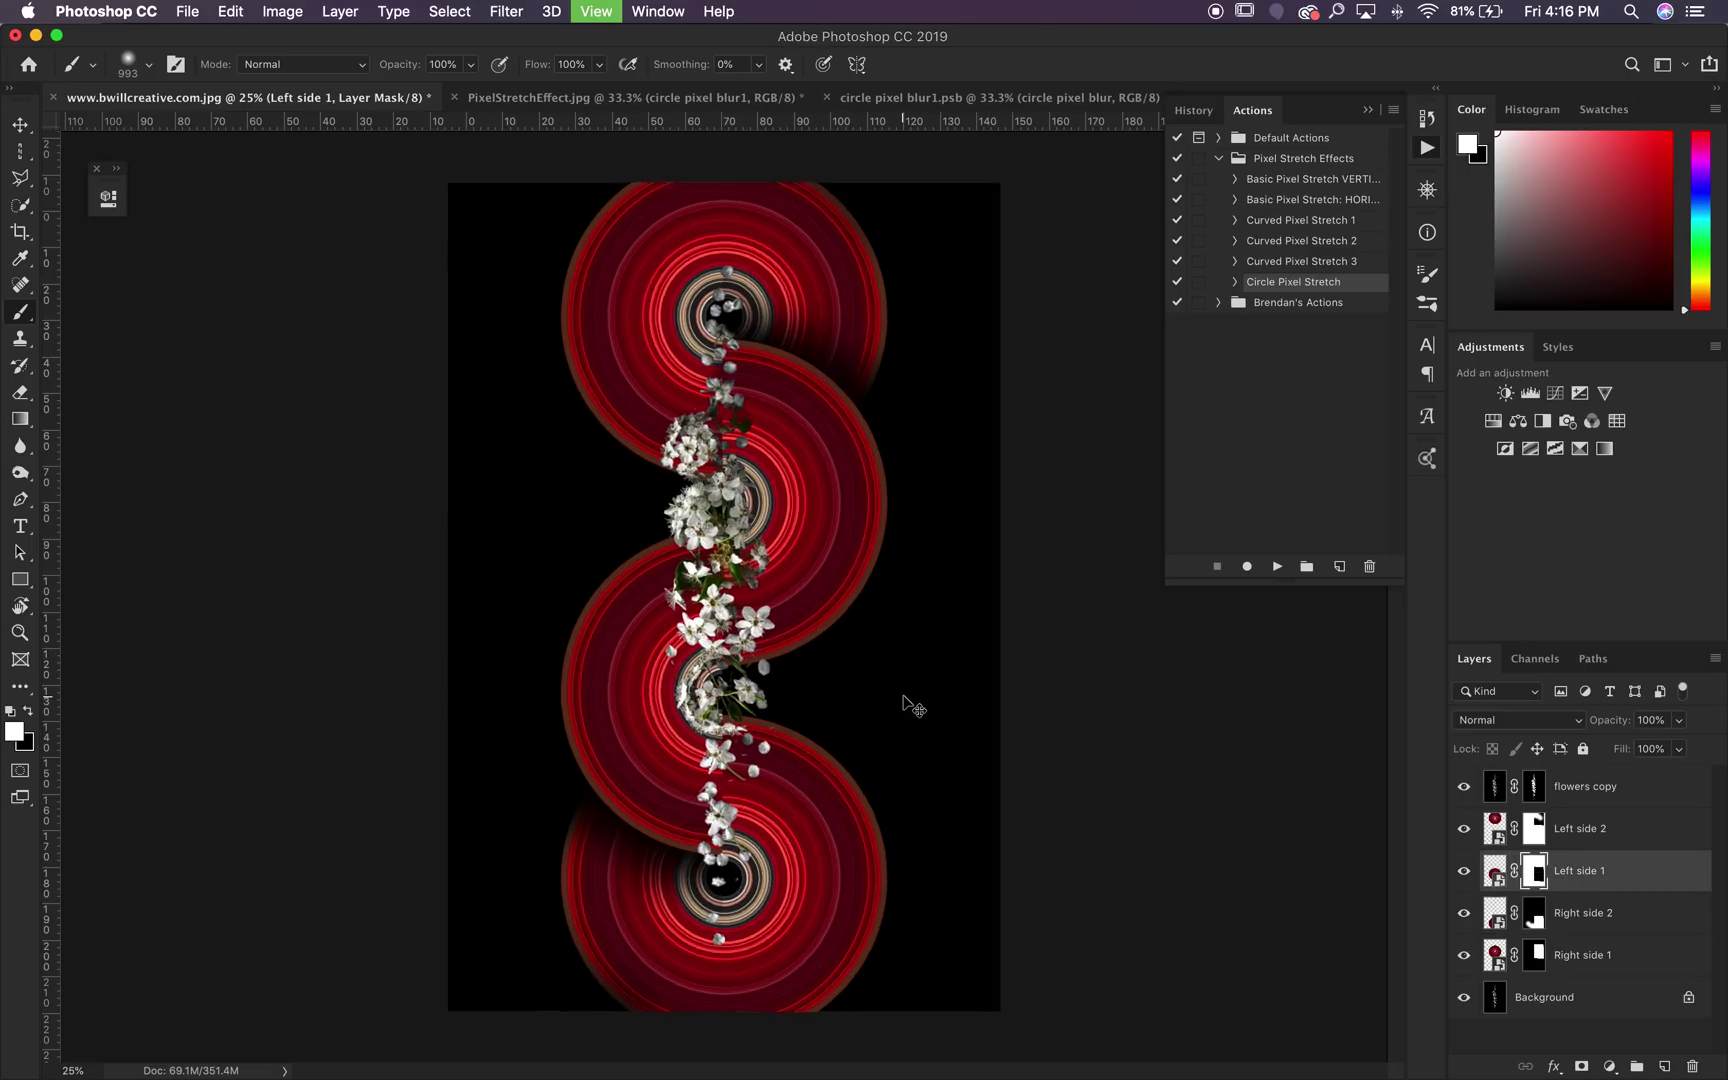
Step: Zoom in on the middle rings and set a black brush of about 358 px
key(super+plus)
scroll(906, 675, down, 2)
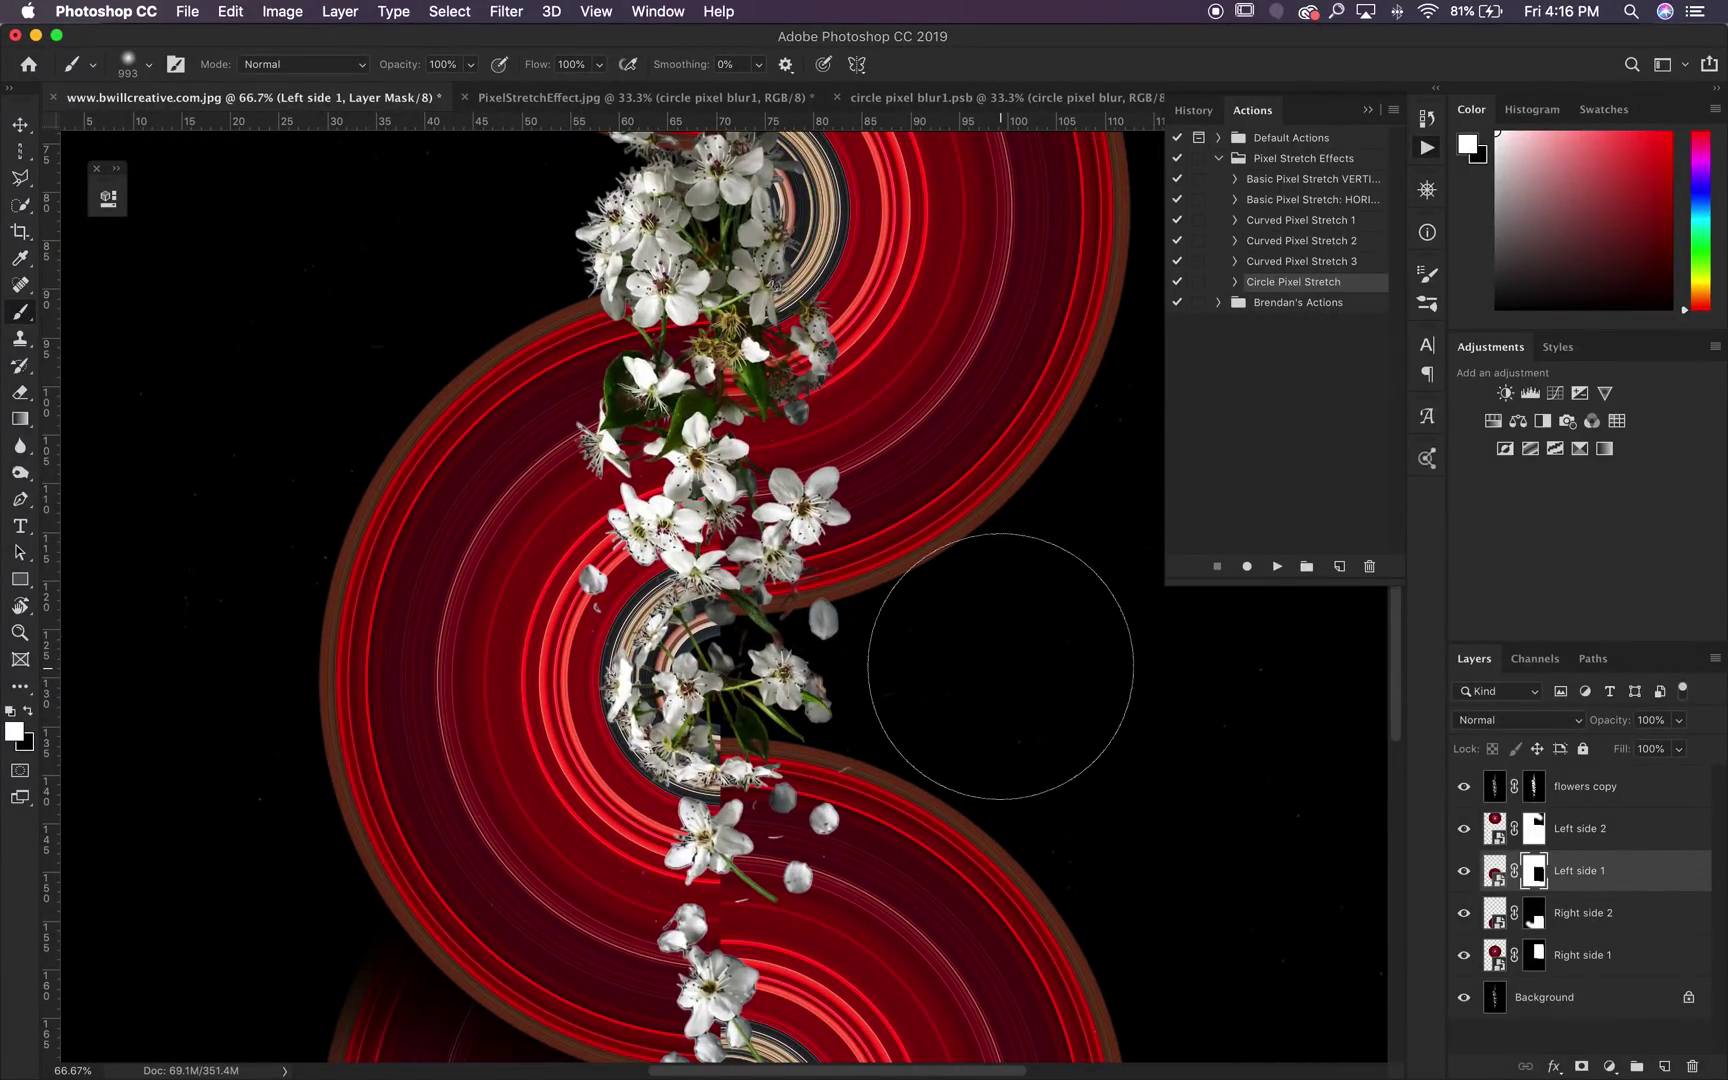
mouse_move(953, 663)
mouse_down()
mouse_move(1036, 675)
mouse_move(1030, 630)
mouse_move(1075, 625)
mouse_move(1100, 700)
mouse_move(1052, 720)
mouse_up()
scroll(900, 640, down, 2)
scroll(900, 640, right, 1)
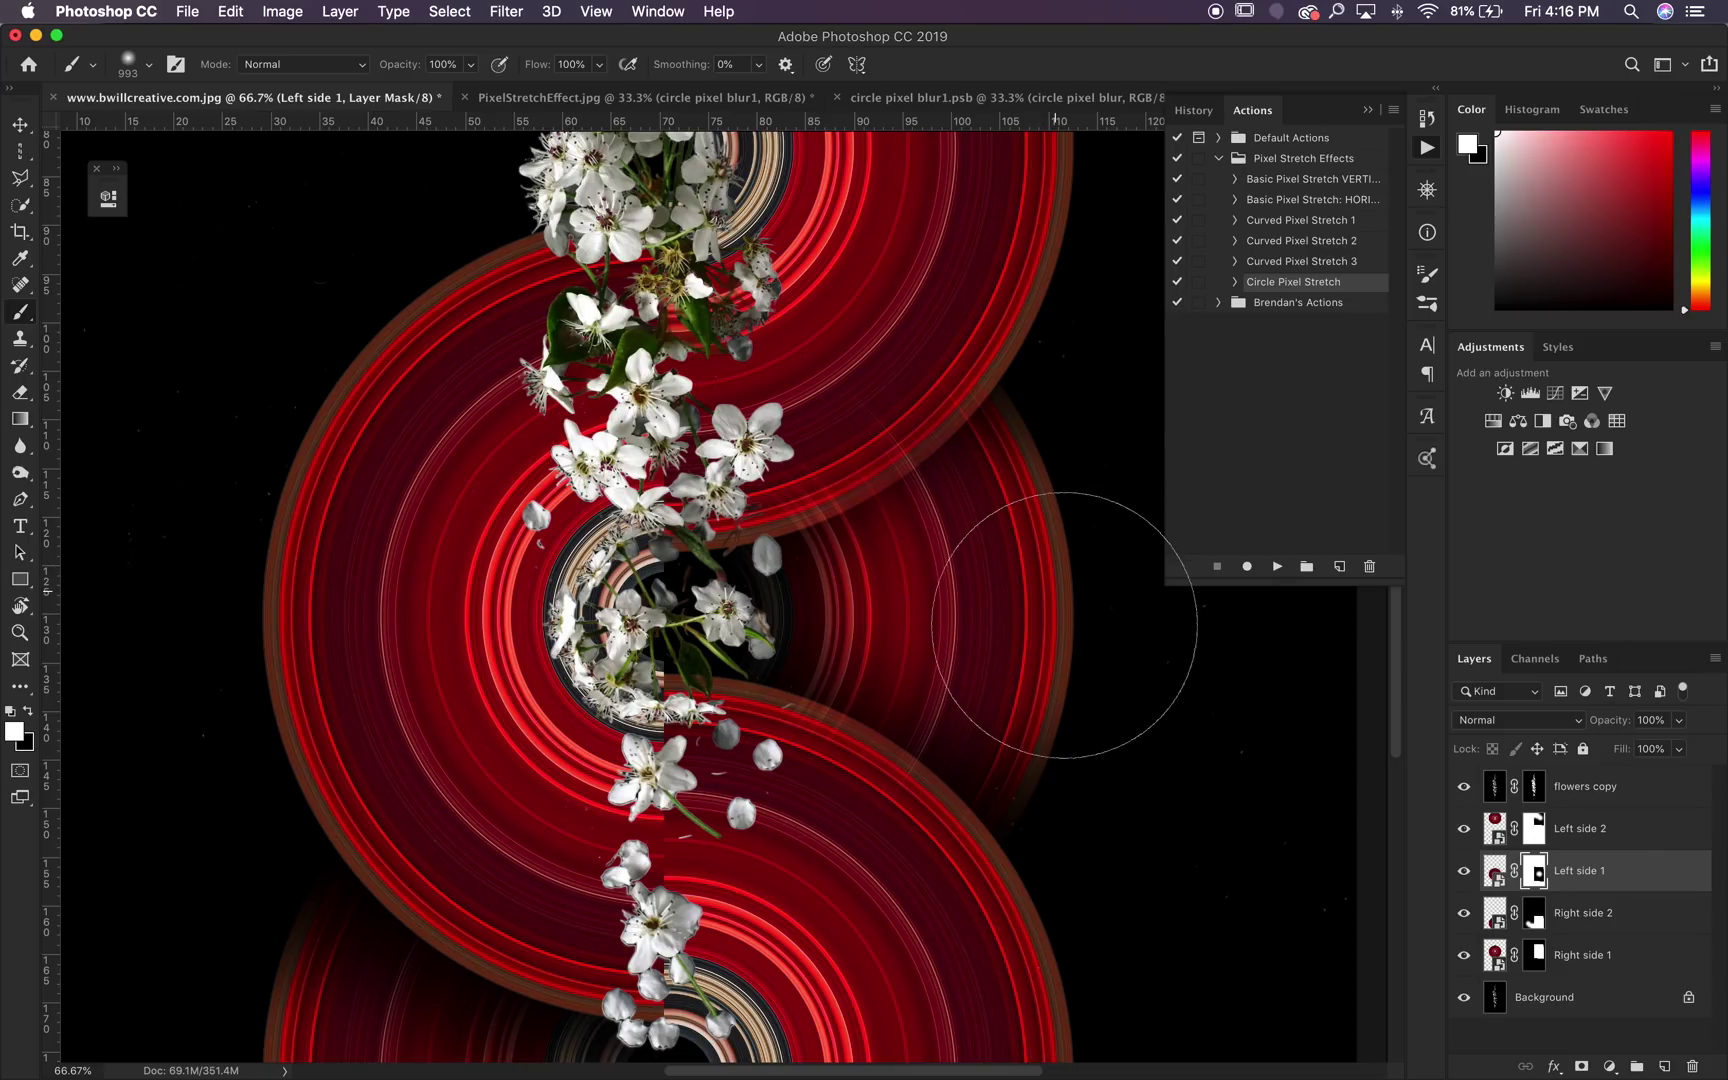
key(bracketleft)
key(bracketleft)
key(bracketleft)
key(bracketleft)
key(x)
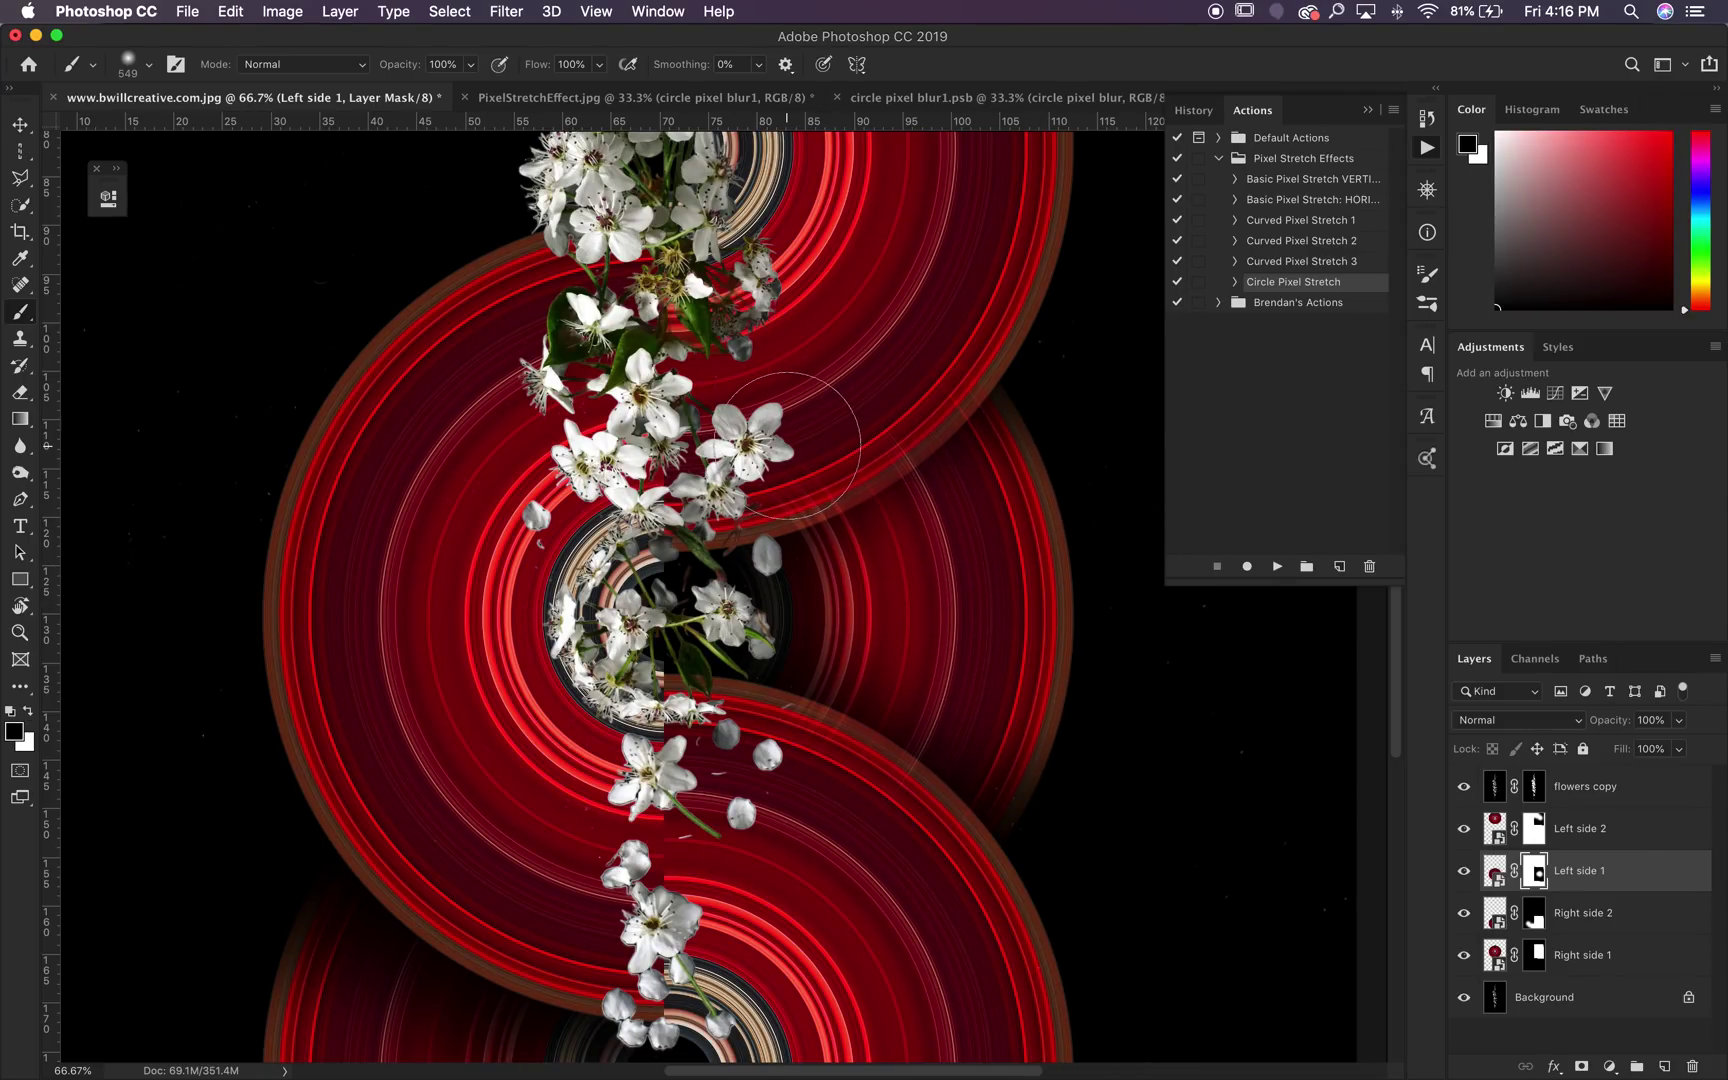
drag(895, 338, 872, 350)
scroll(715, 515, up, 2)
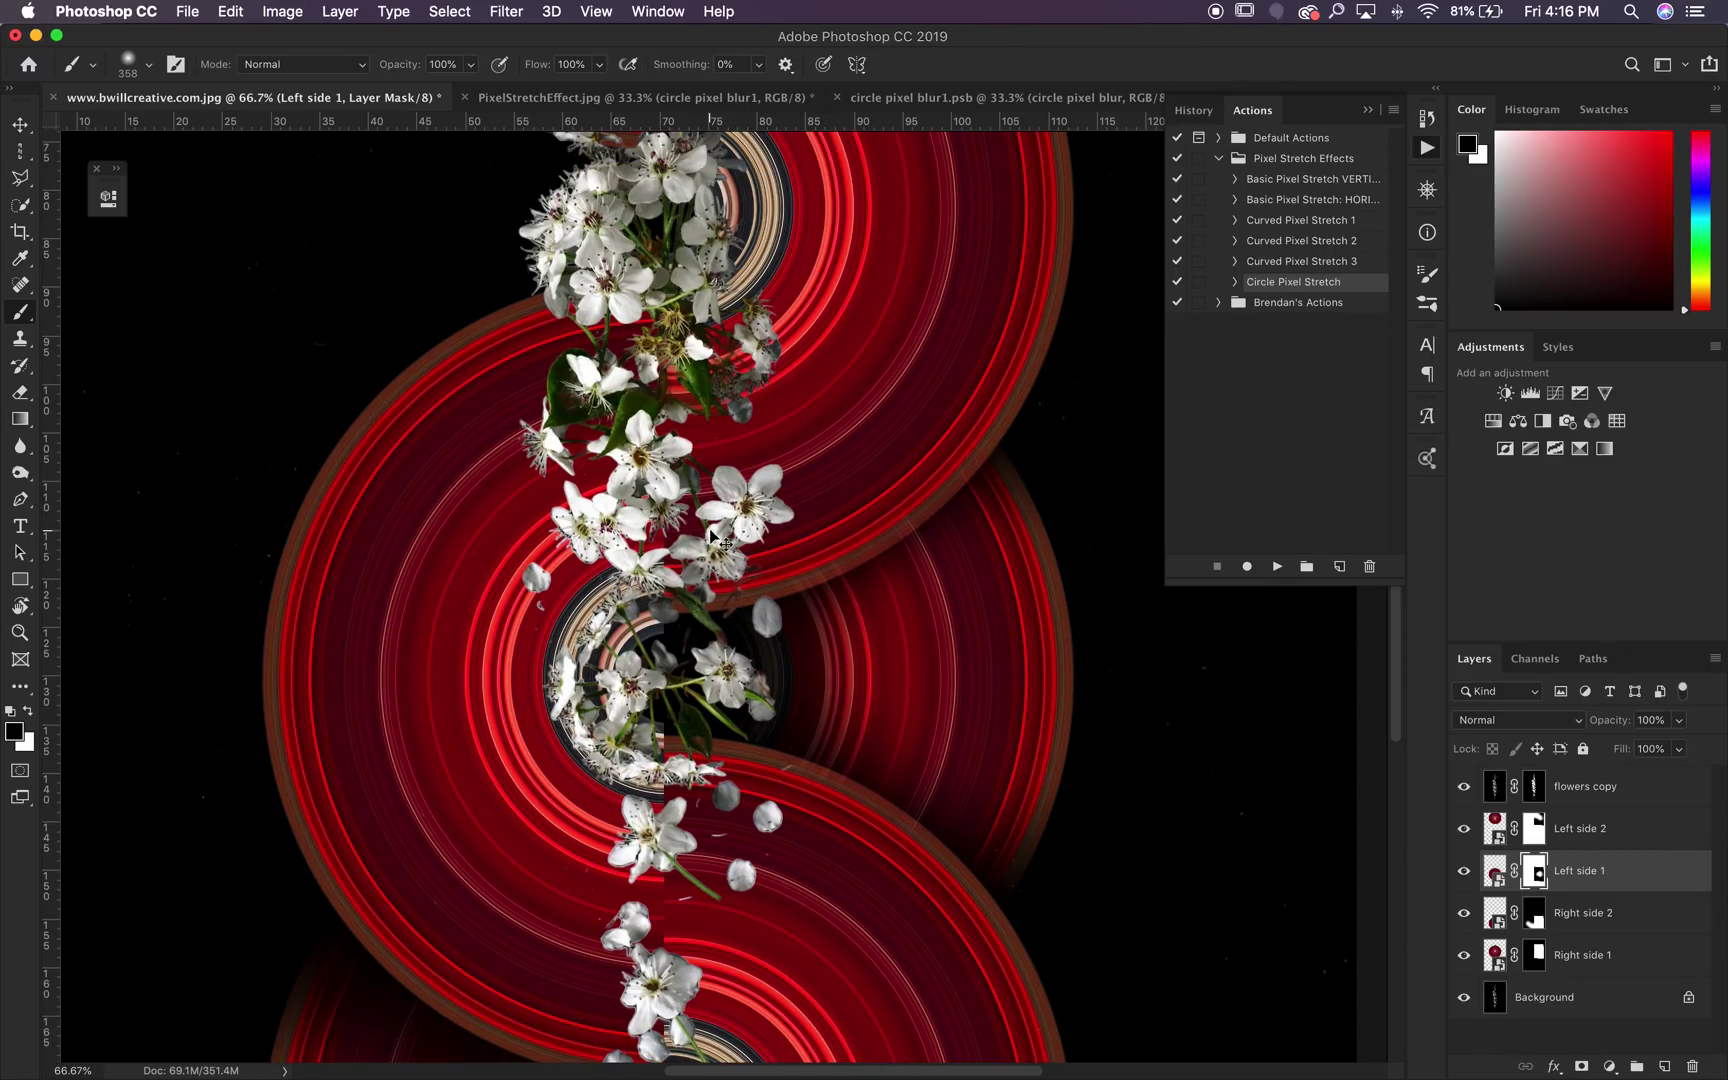
key(super+minus)
key(super+minus)
key(super+minus)
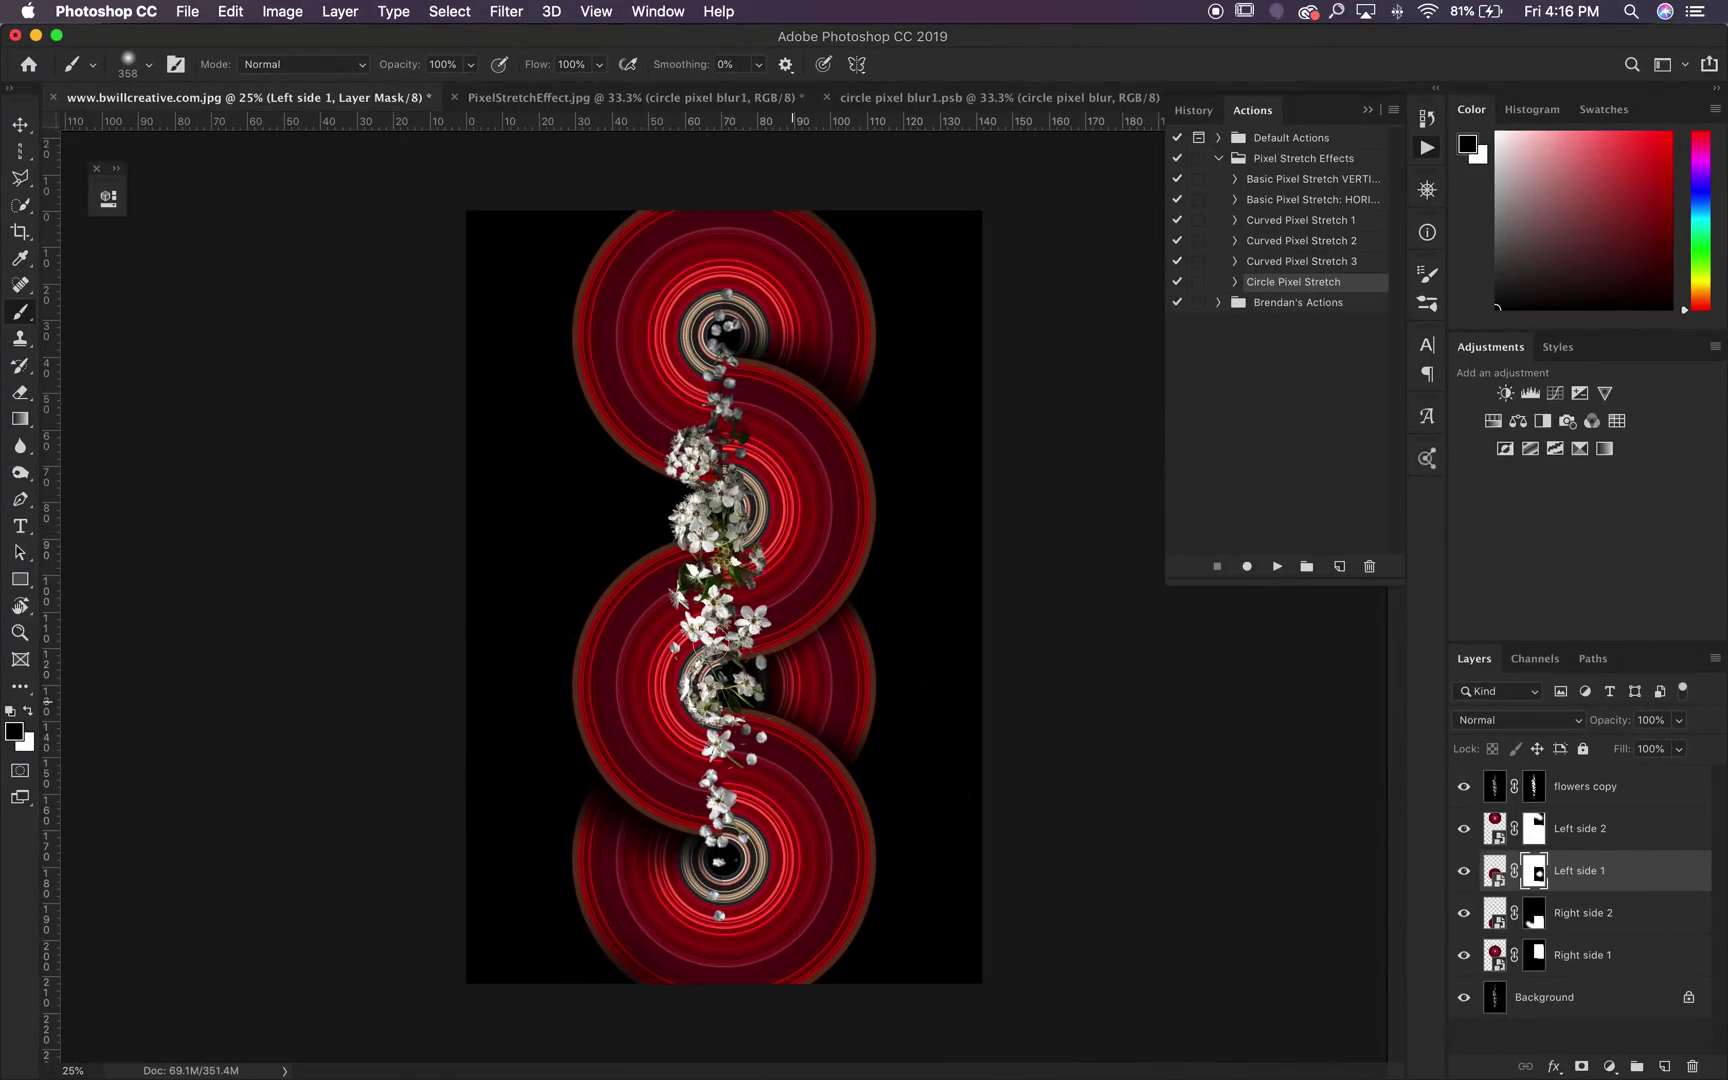
Step: Paint white with a much larger brush on Right side 1's mask, then start extending the canvas upward with Crop
click(1536, 954)
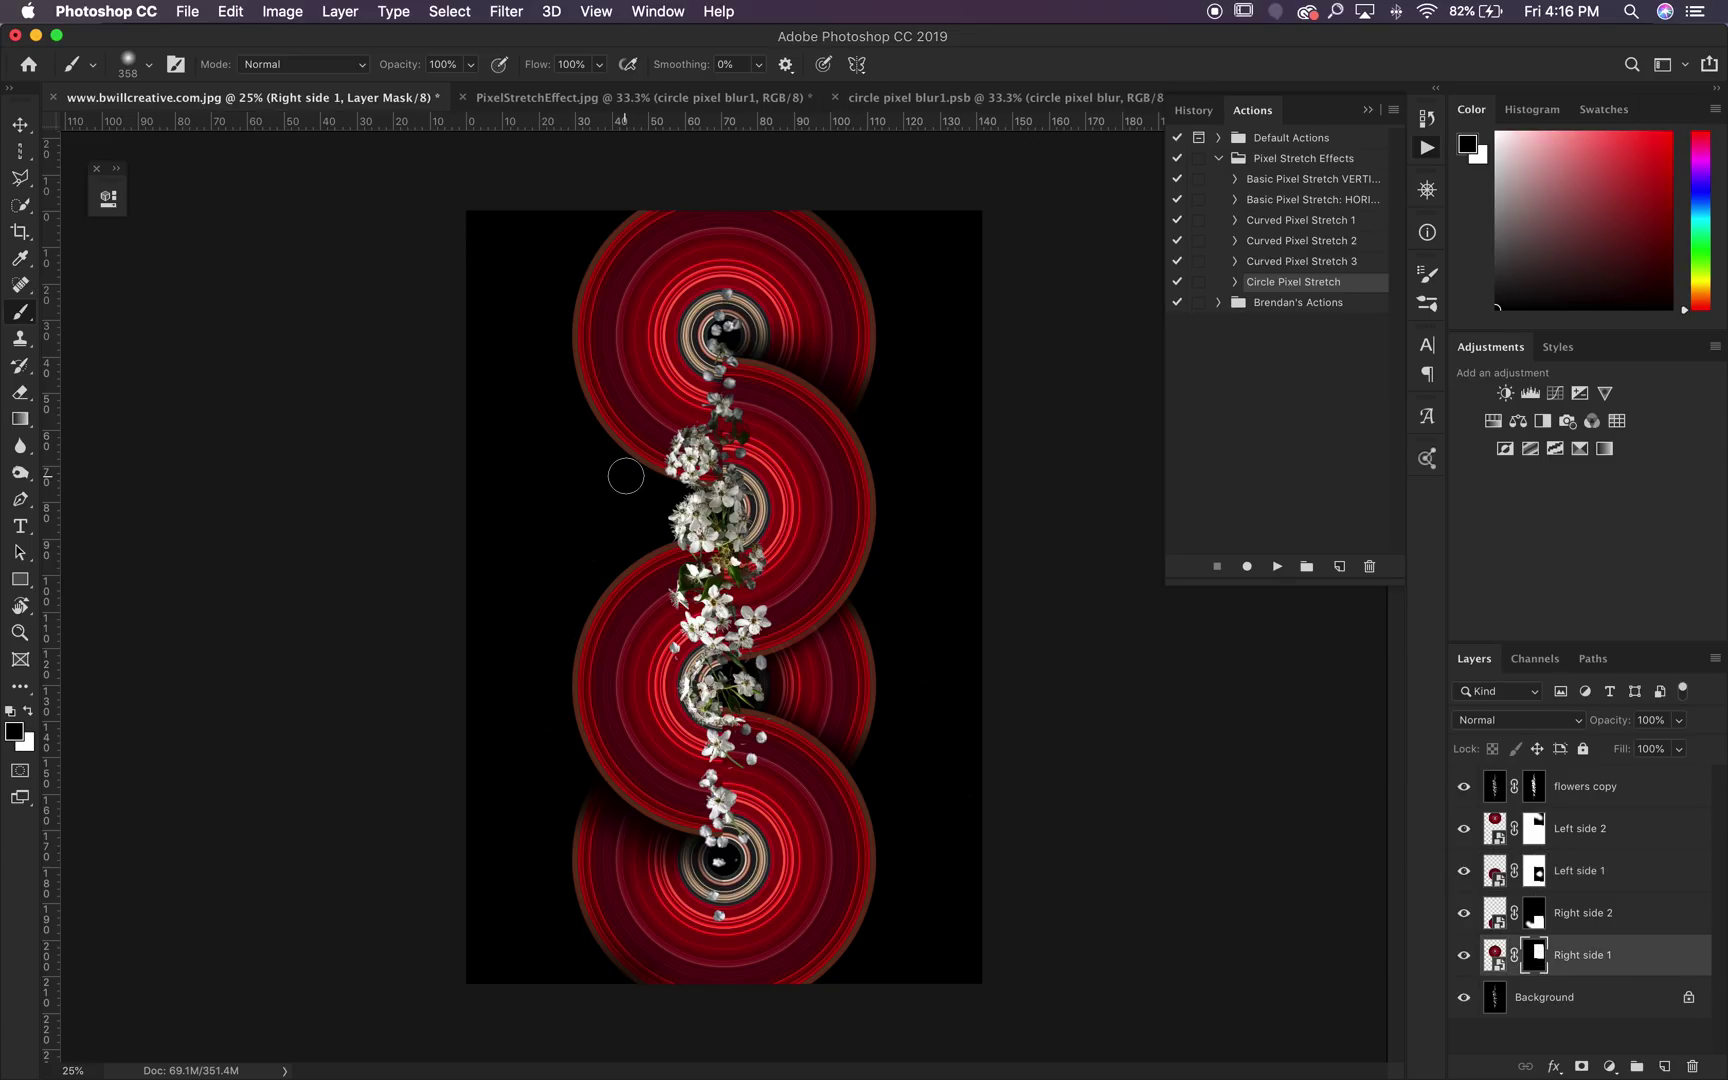
mouse_move(627, 496)
mouse_down()
mouse_move(700, 496)
mouse_move(612, 500)
mouse_move(610, 465)
mouse_move(615, 543)
mouse_move(600, 470)
mouse_move(625, 515)
mouse_move(647, 503)
mouse_move(579, 482)
mouse_move(579, 463)
mouse_move(598, 547)
mouse_up()
key(x)
key(super+equal)
key(super+equal)
key(super+equal)
key(super+minus)
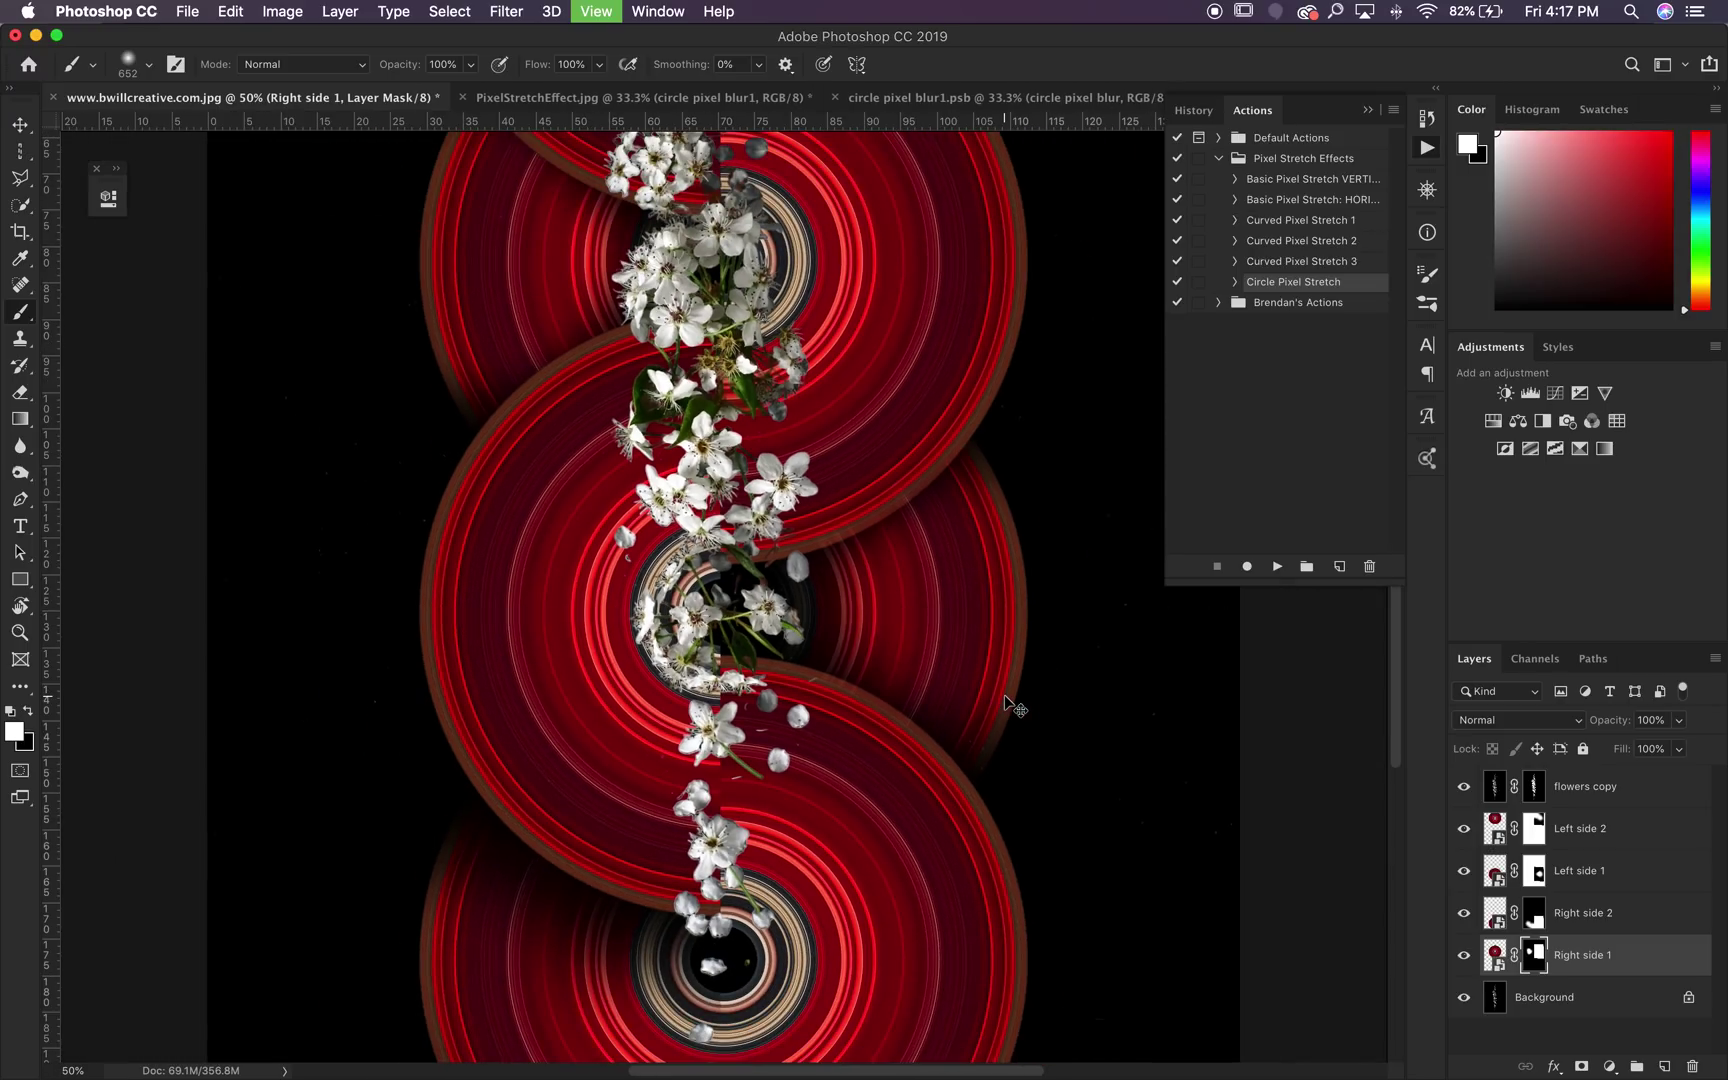
key(super+minus)
key(super+minus)
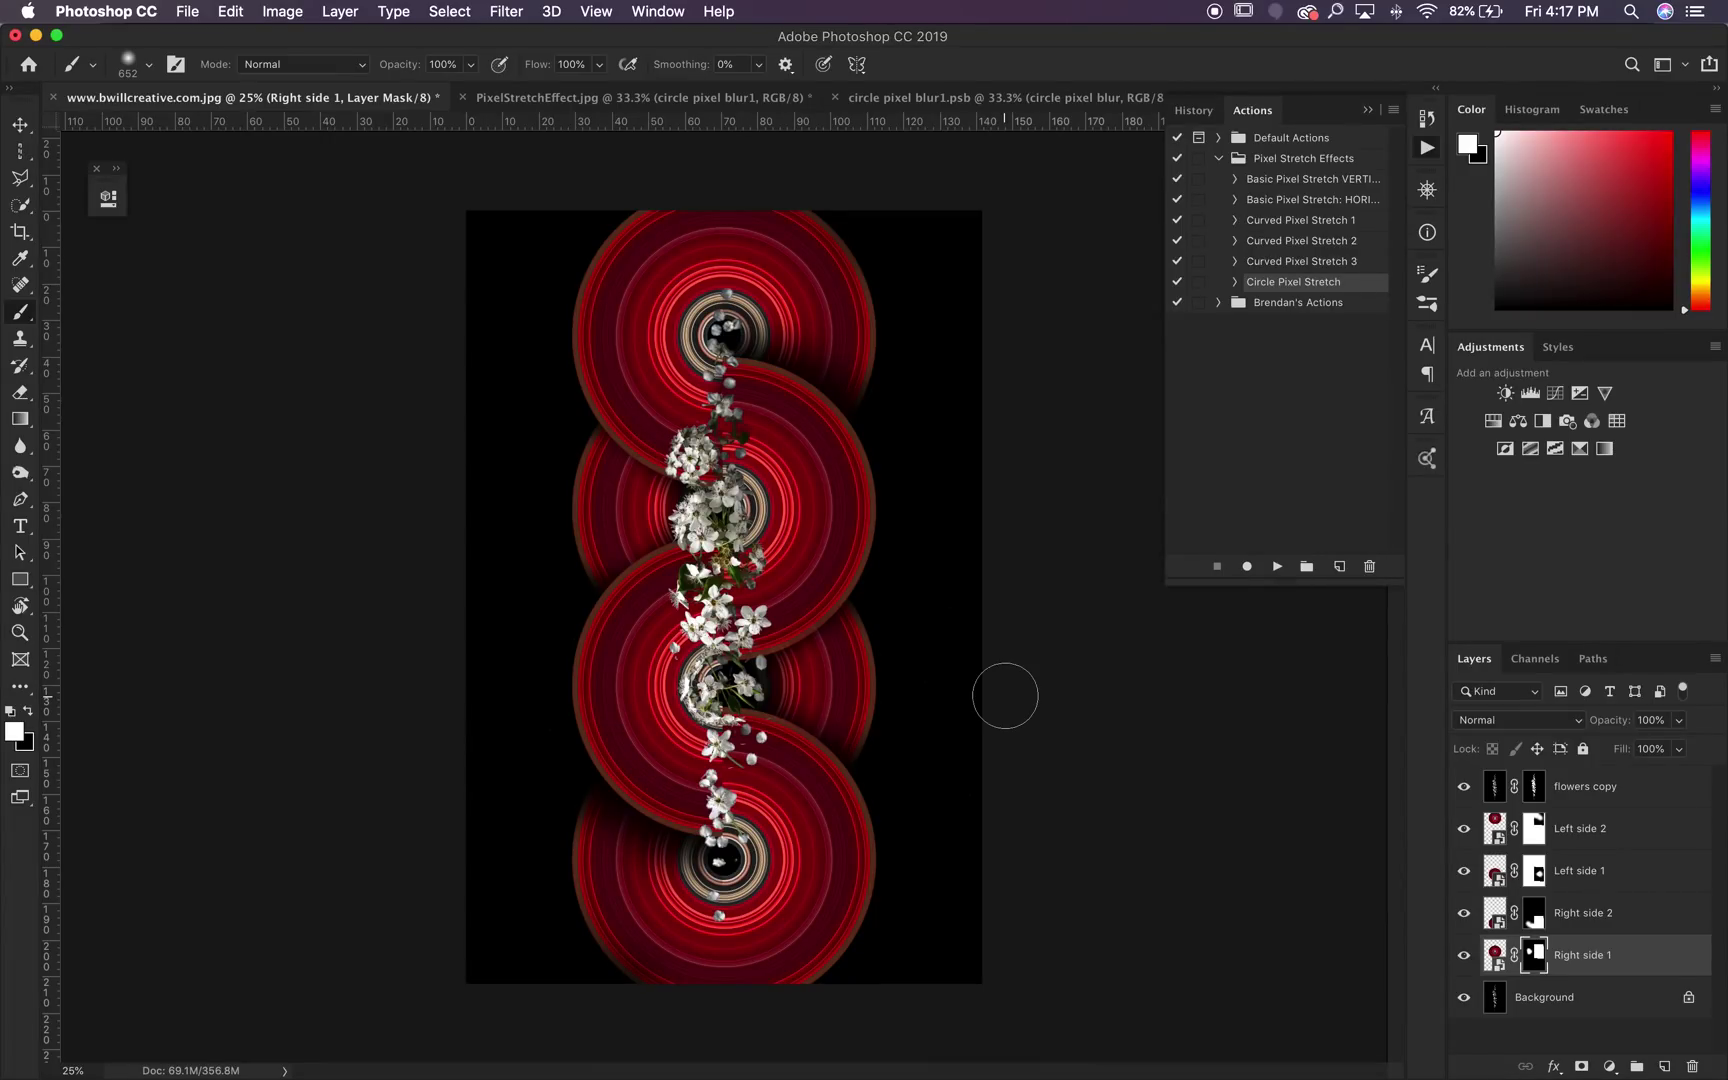
key(c)
drag(724, 211, 726, 190)
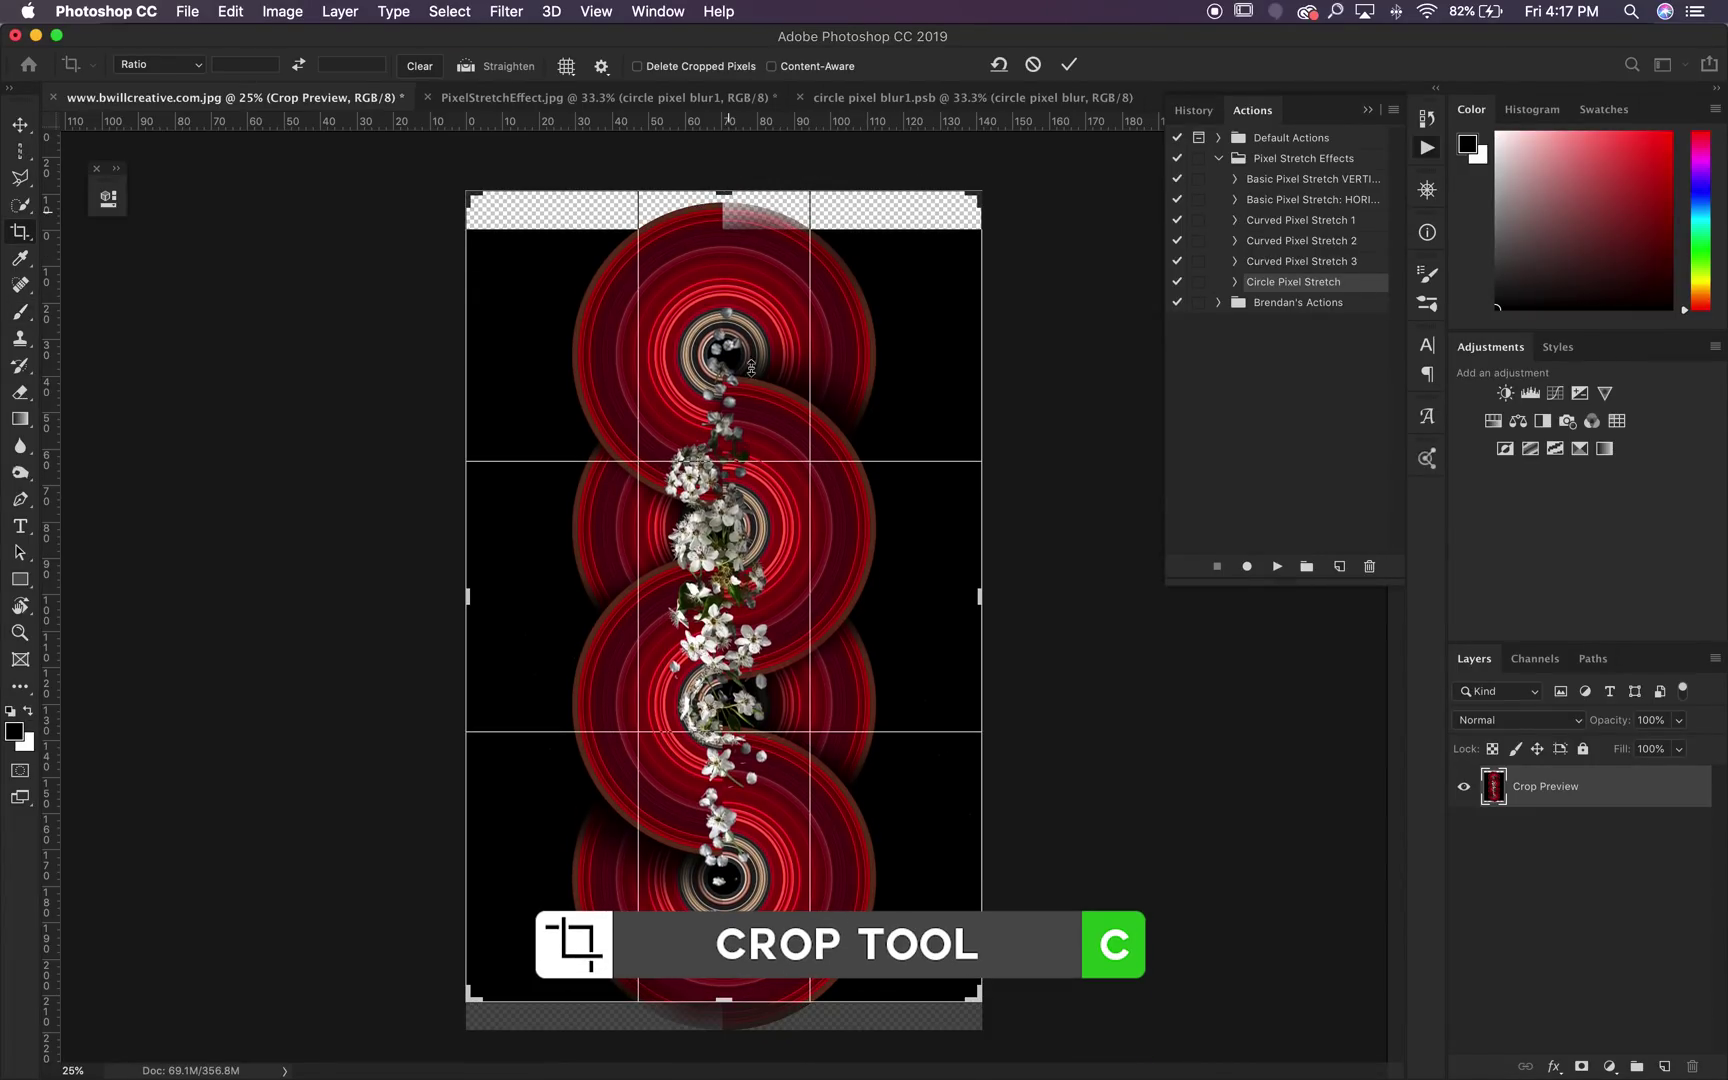
Step: Extend the canvas downward, apply the crop, and fill Layer 0 with black
drag(724, 999, 727, 1013)
key(Return)
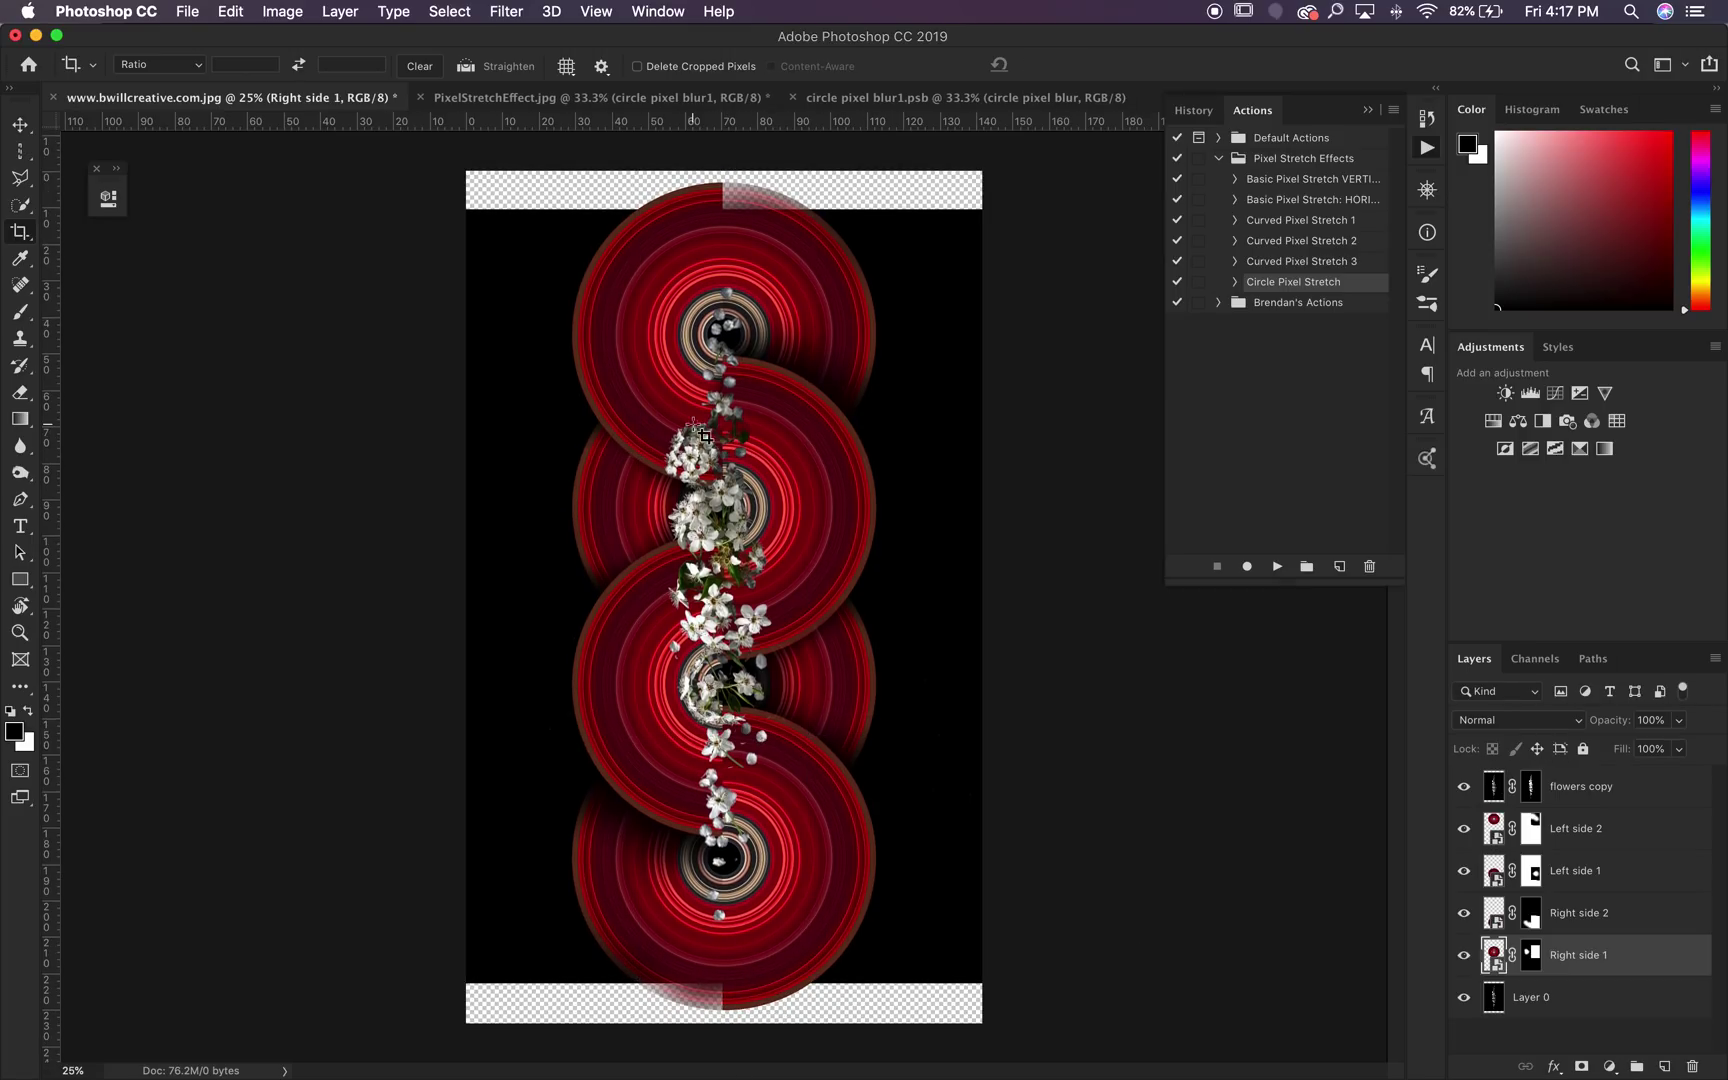
click(1505, 1003)
key(alt+BackSpace)
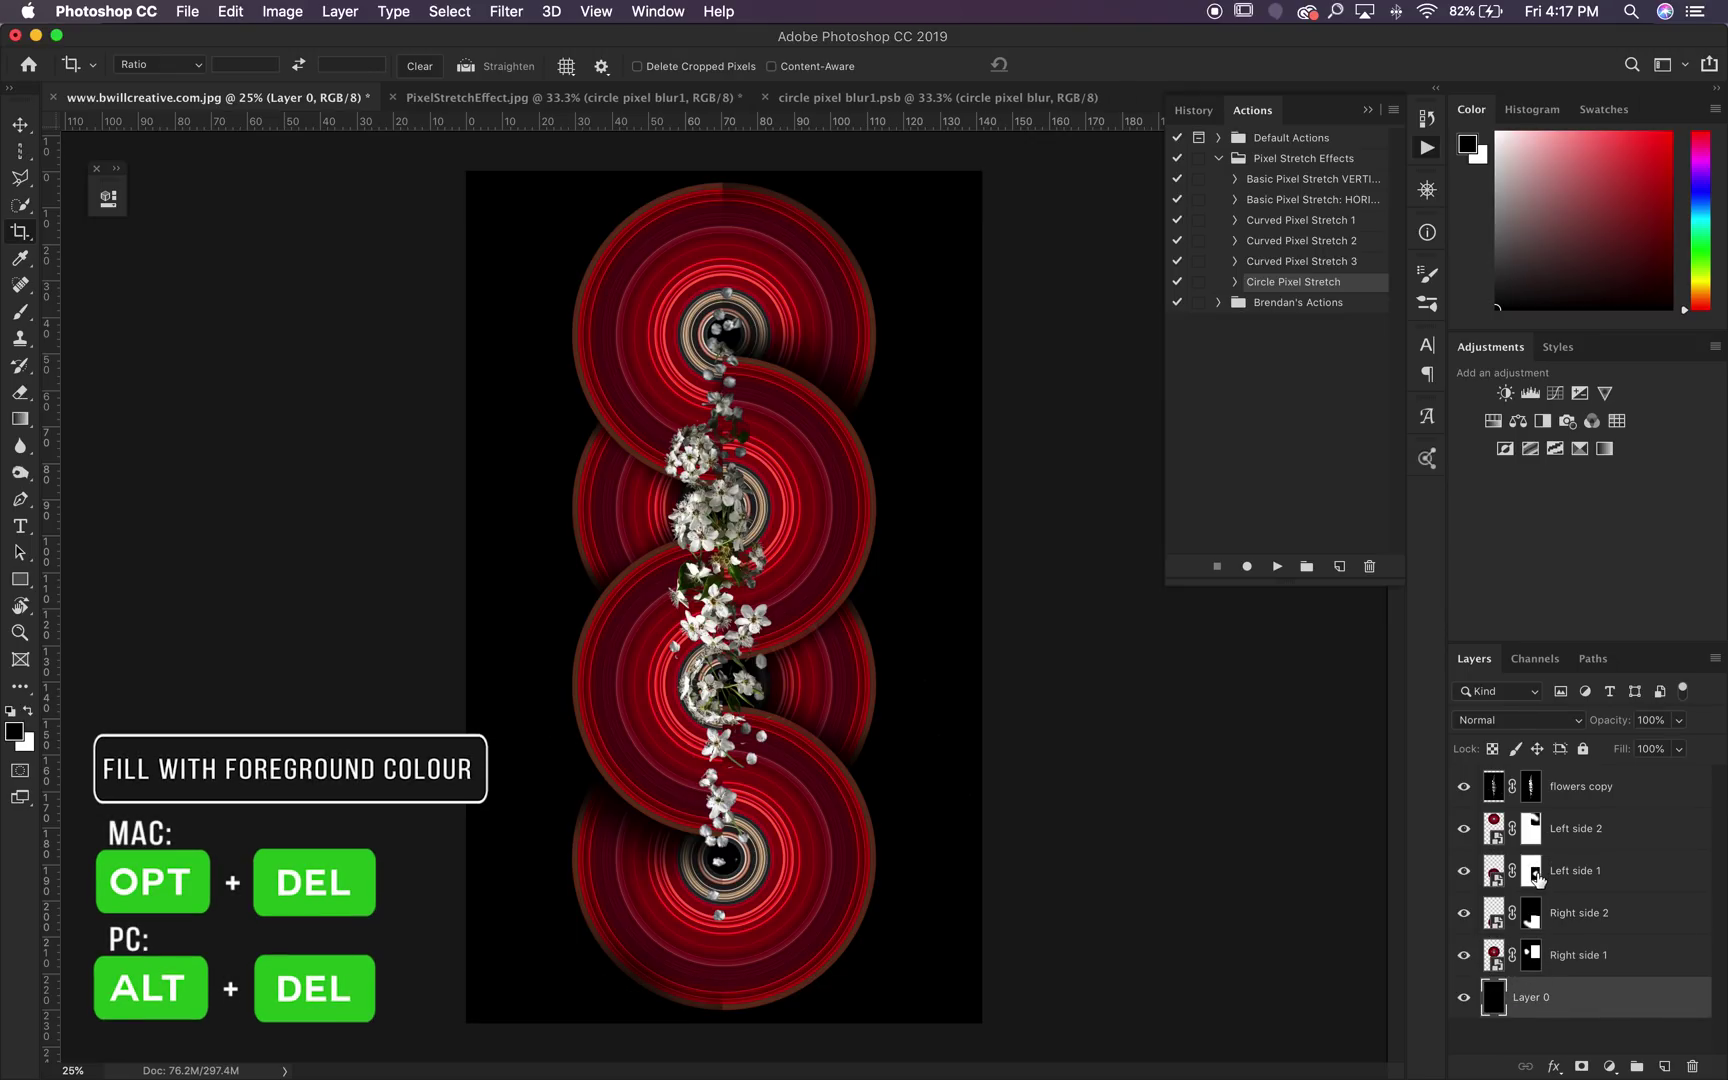
click(1531, 830)
Step: Switch to the Brush, zoom to 50% and scroll over the canvas to inspect the red swirls
key(b)
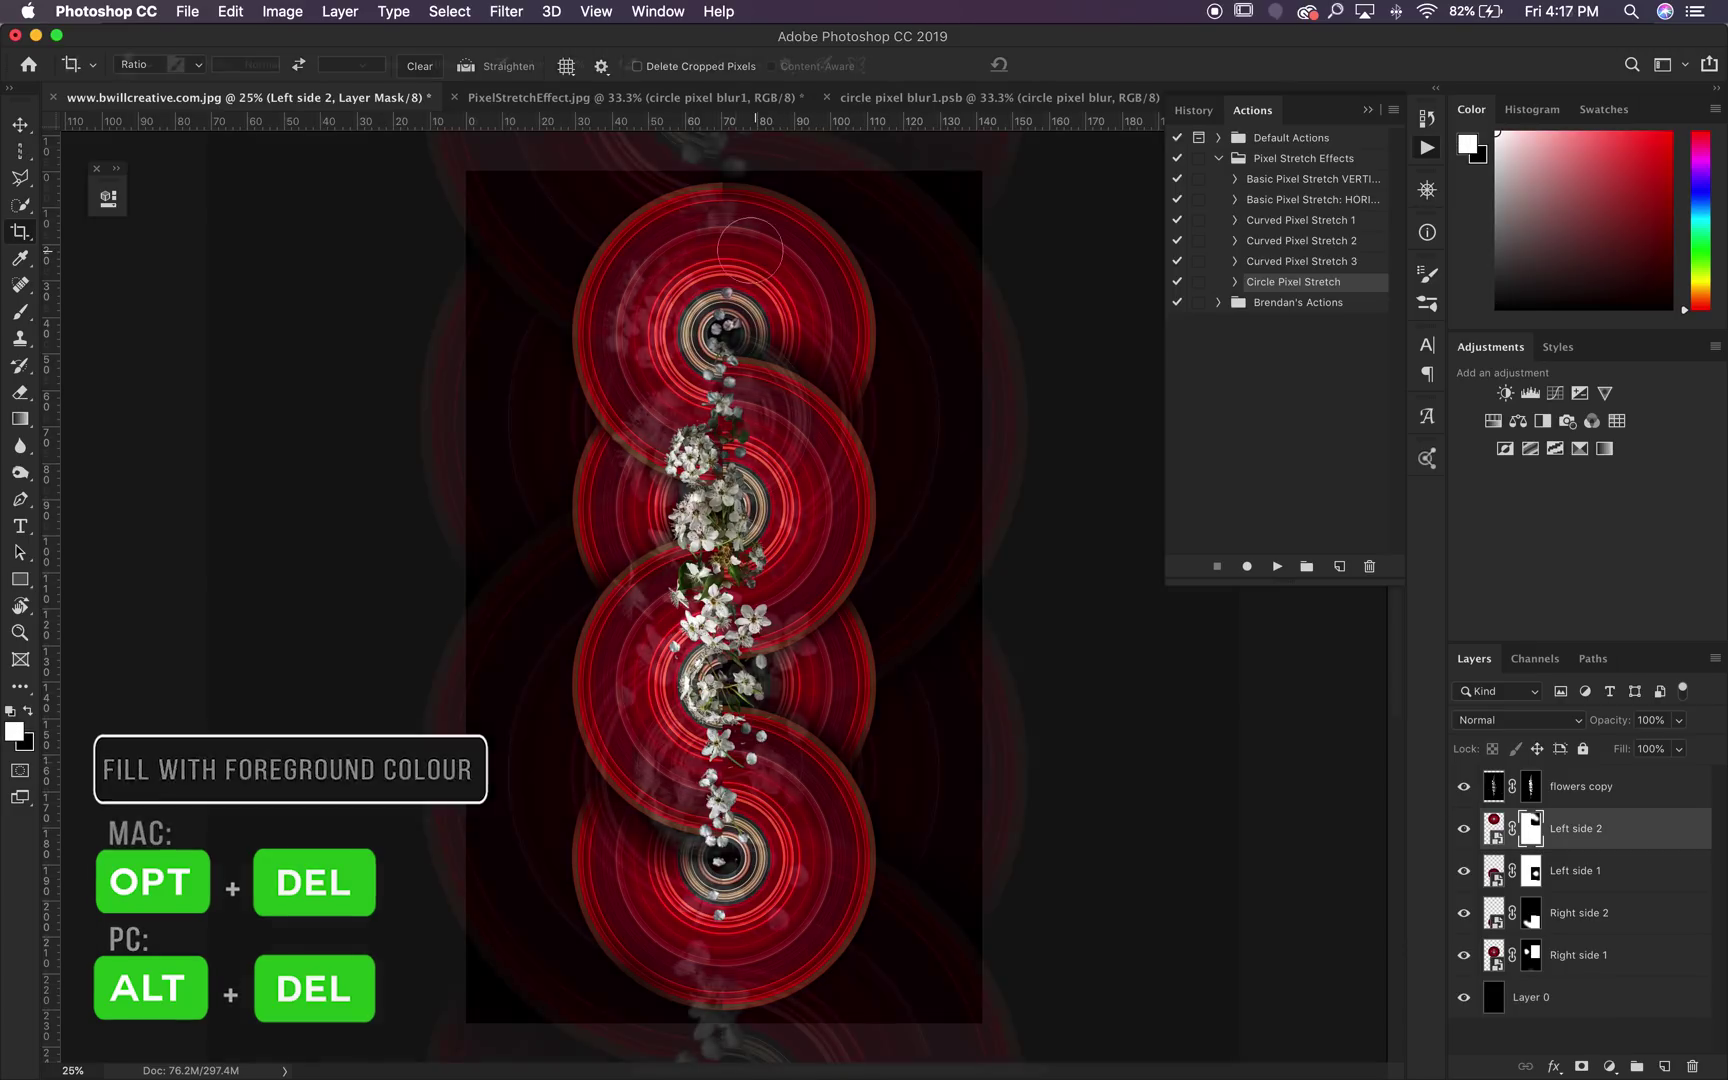
key(super+equal)
scroll(720, 770, up, 1)
scroll(760, 760, up, 2)
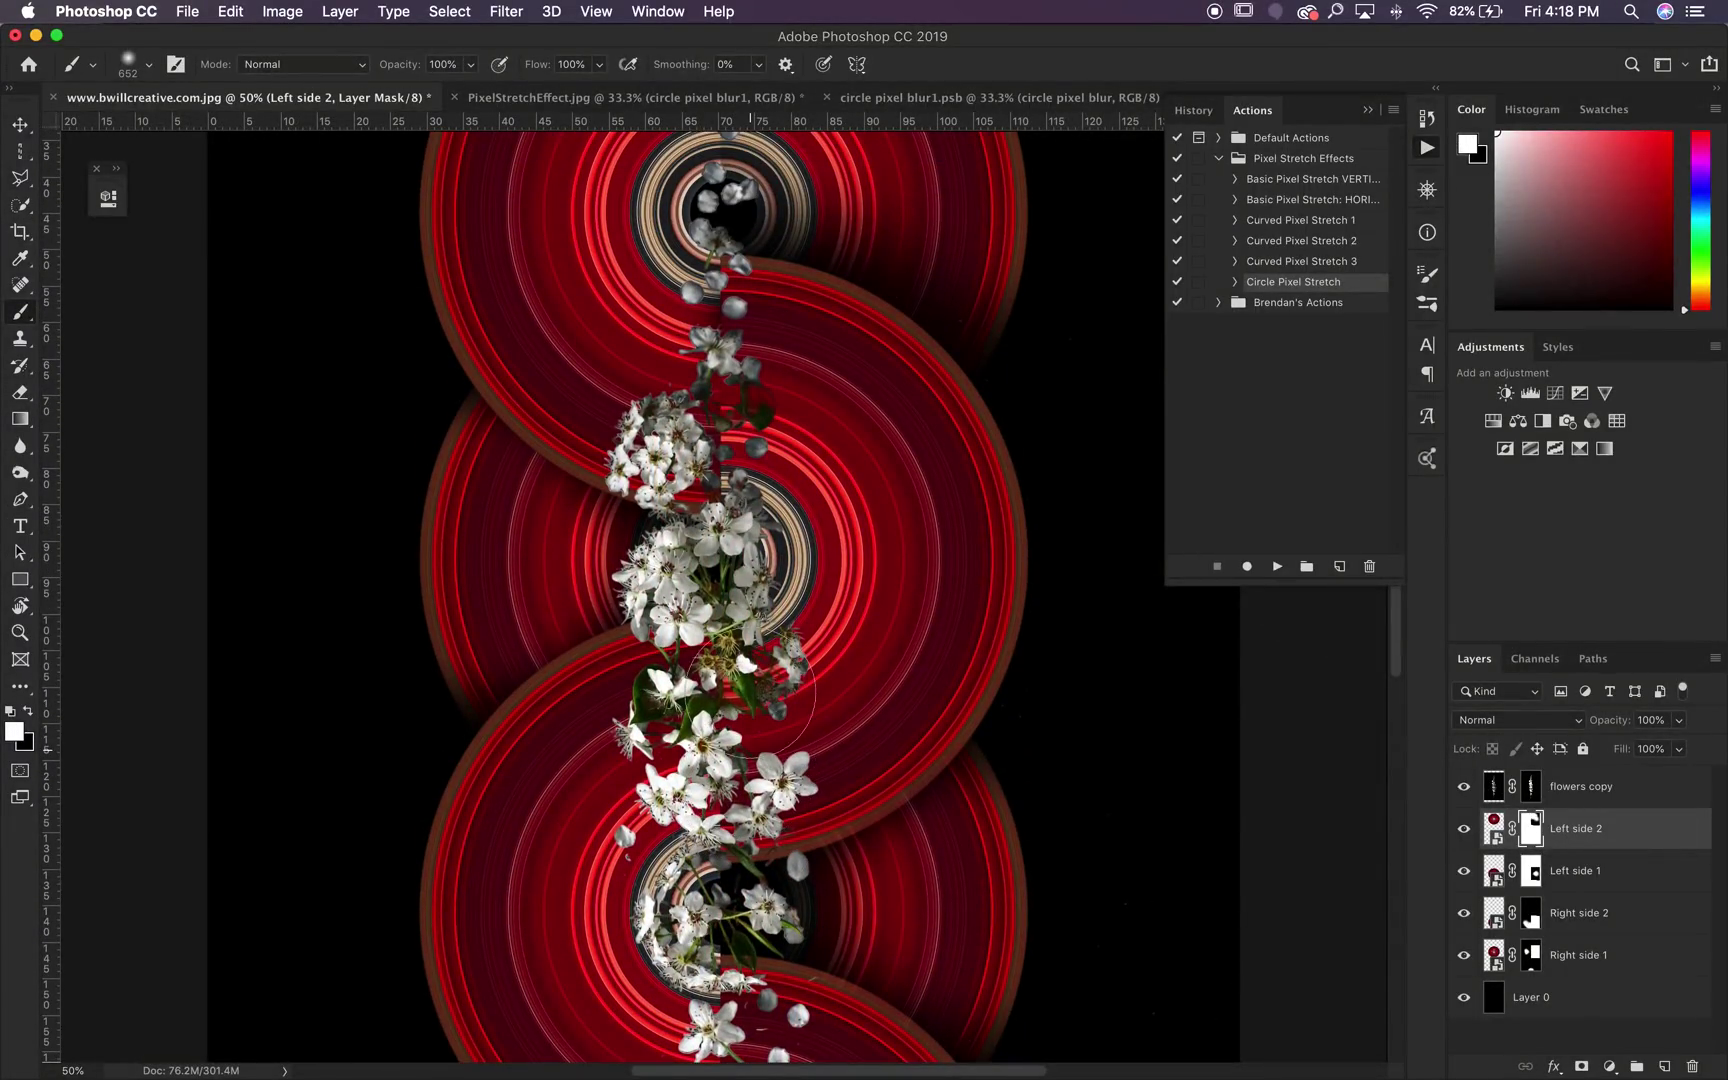
scroll(753, 566, down, 3)
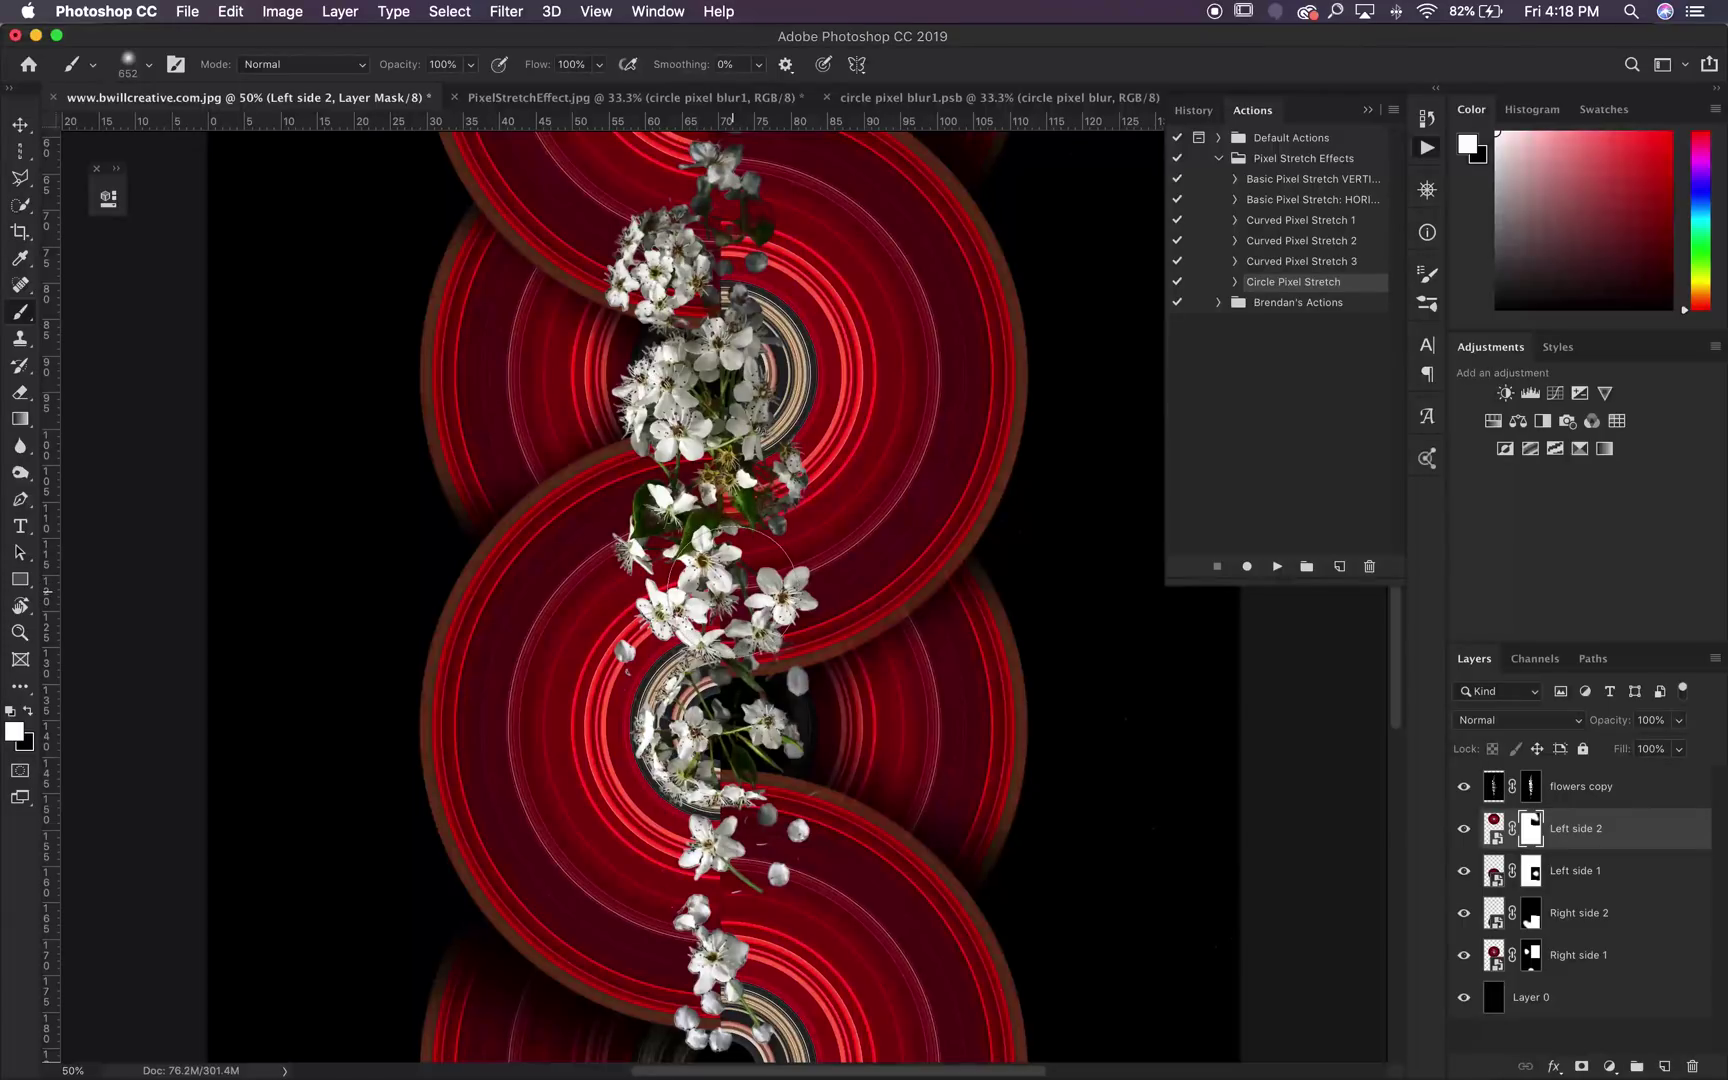
scroll(722, 252, up, 1)
scroll(721, 258, up, 1)
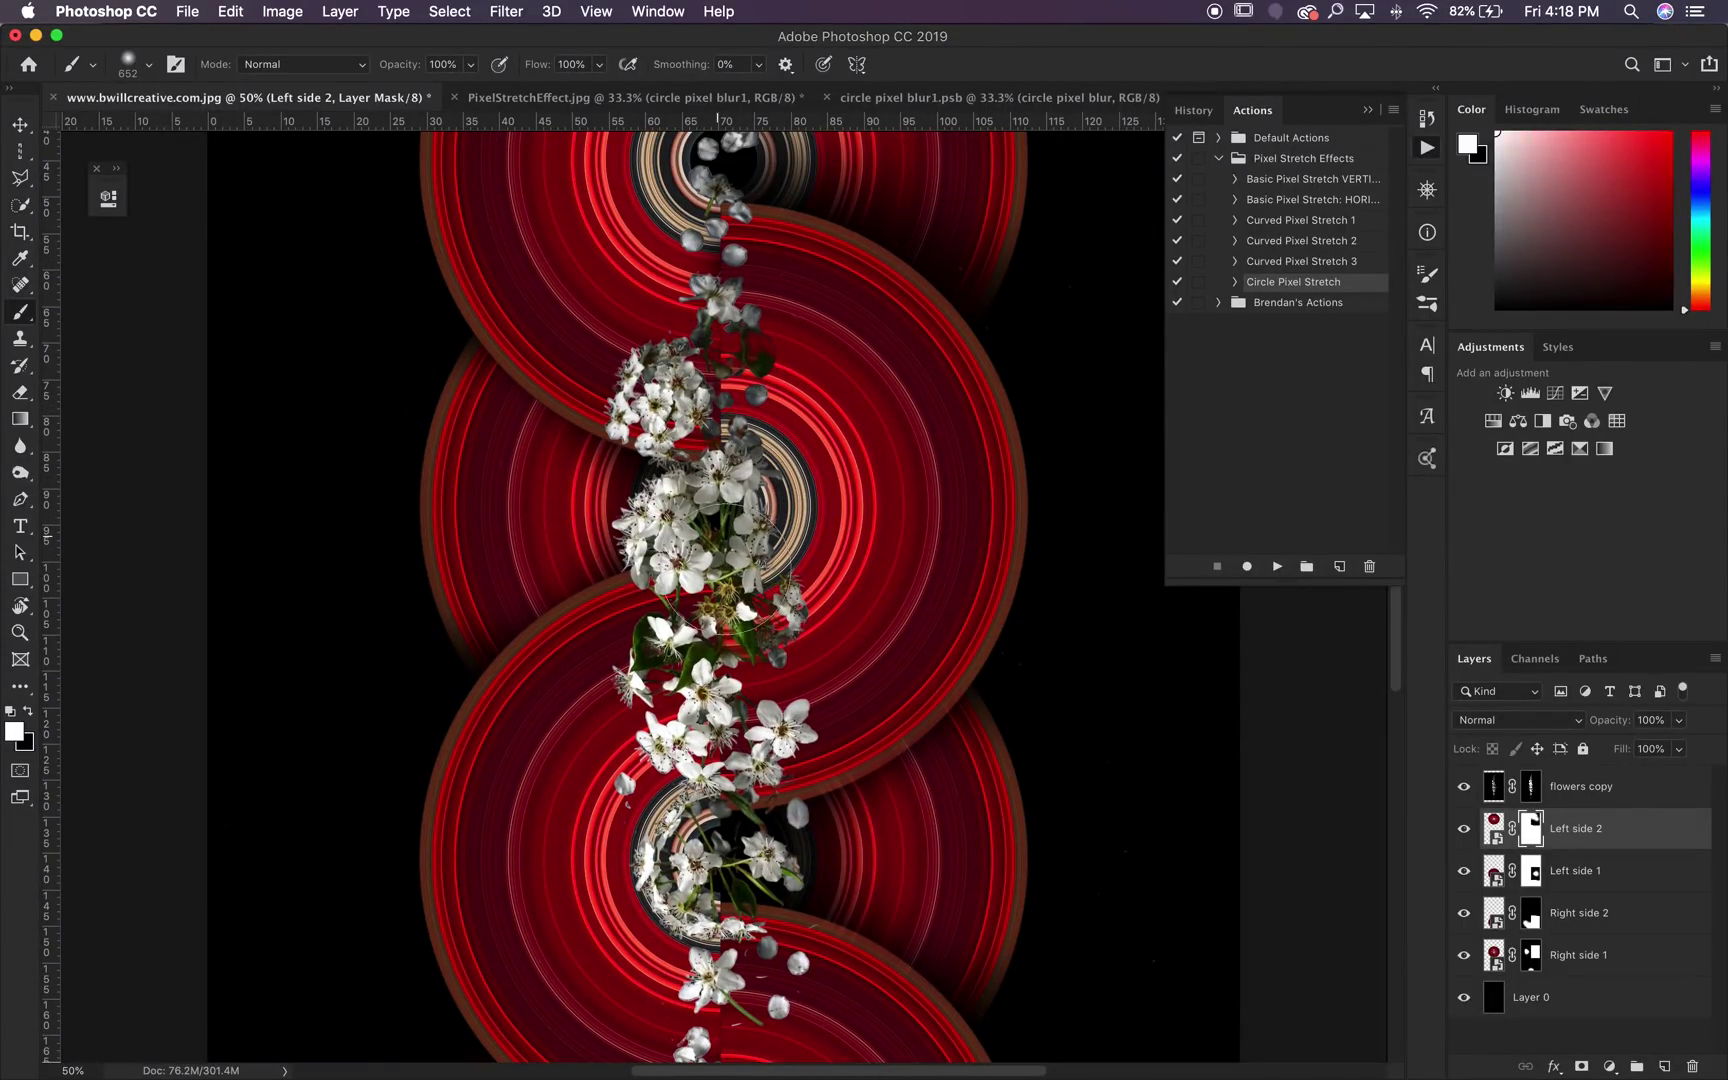
scroll(722, 615, up, 2)
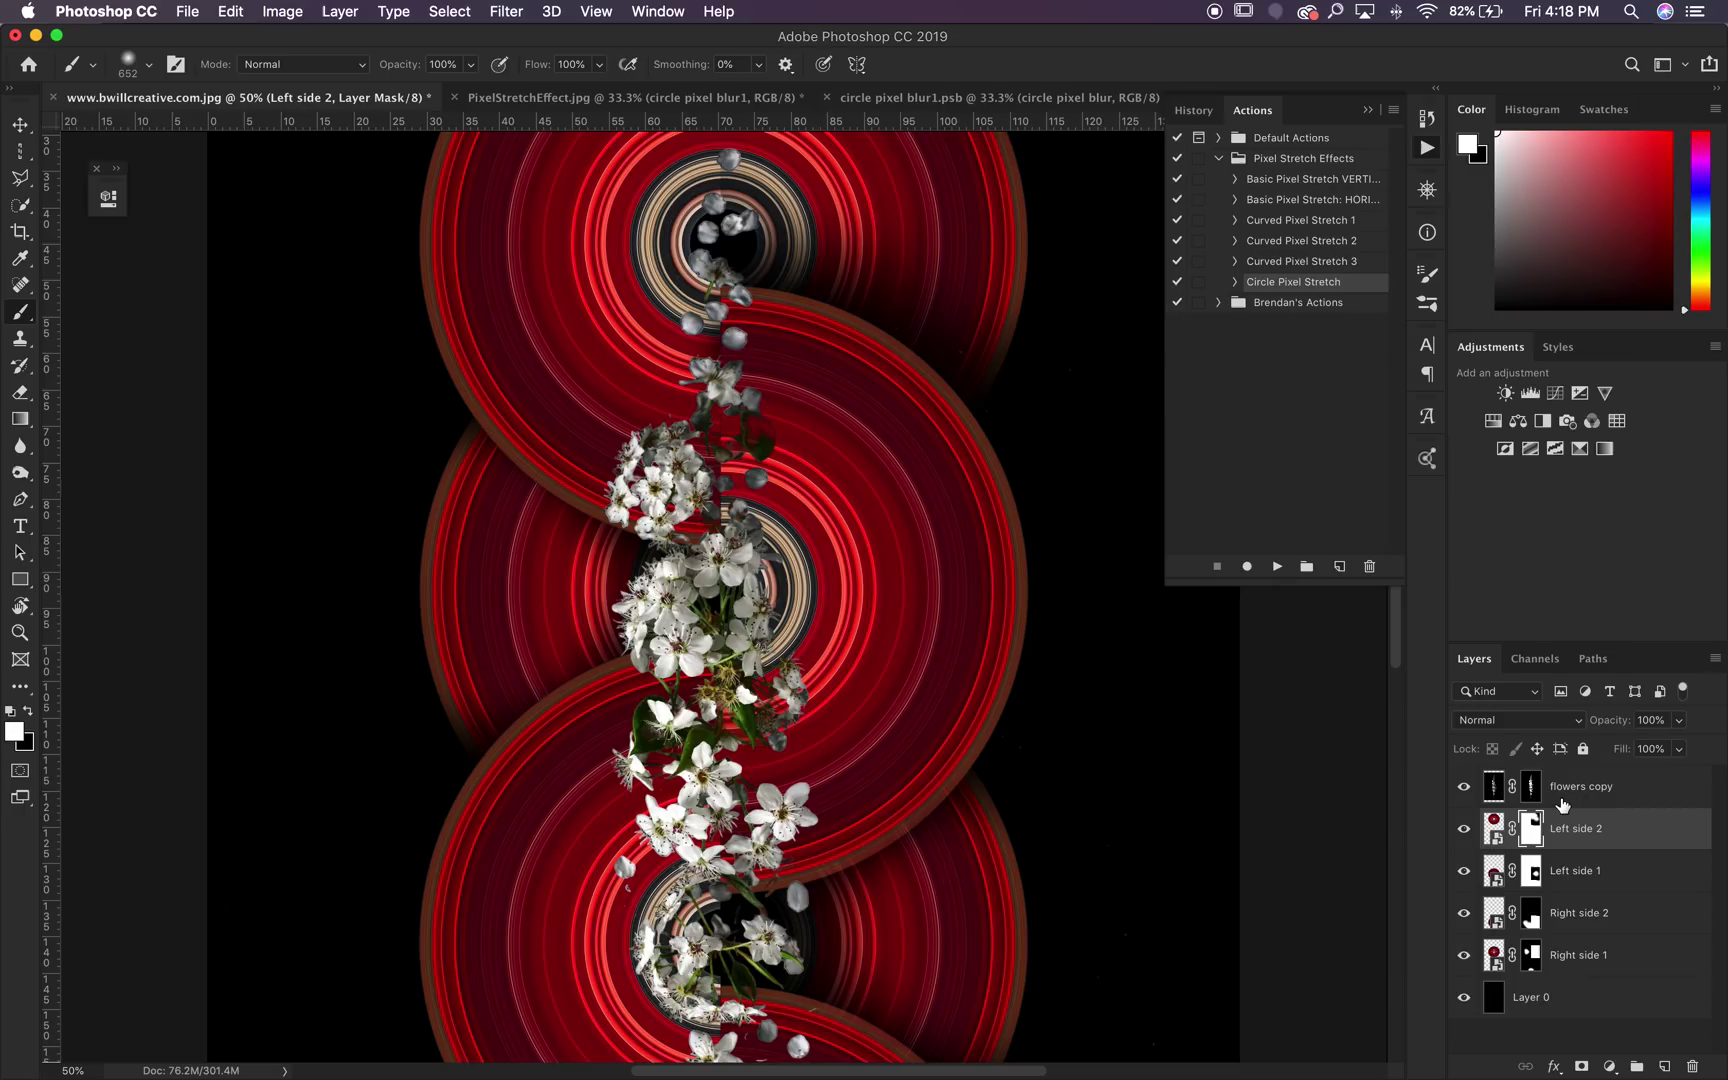
click(1570, 790)
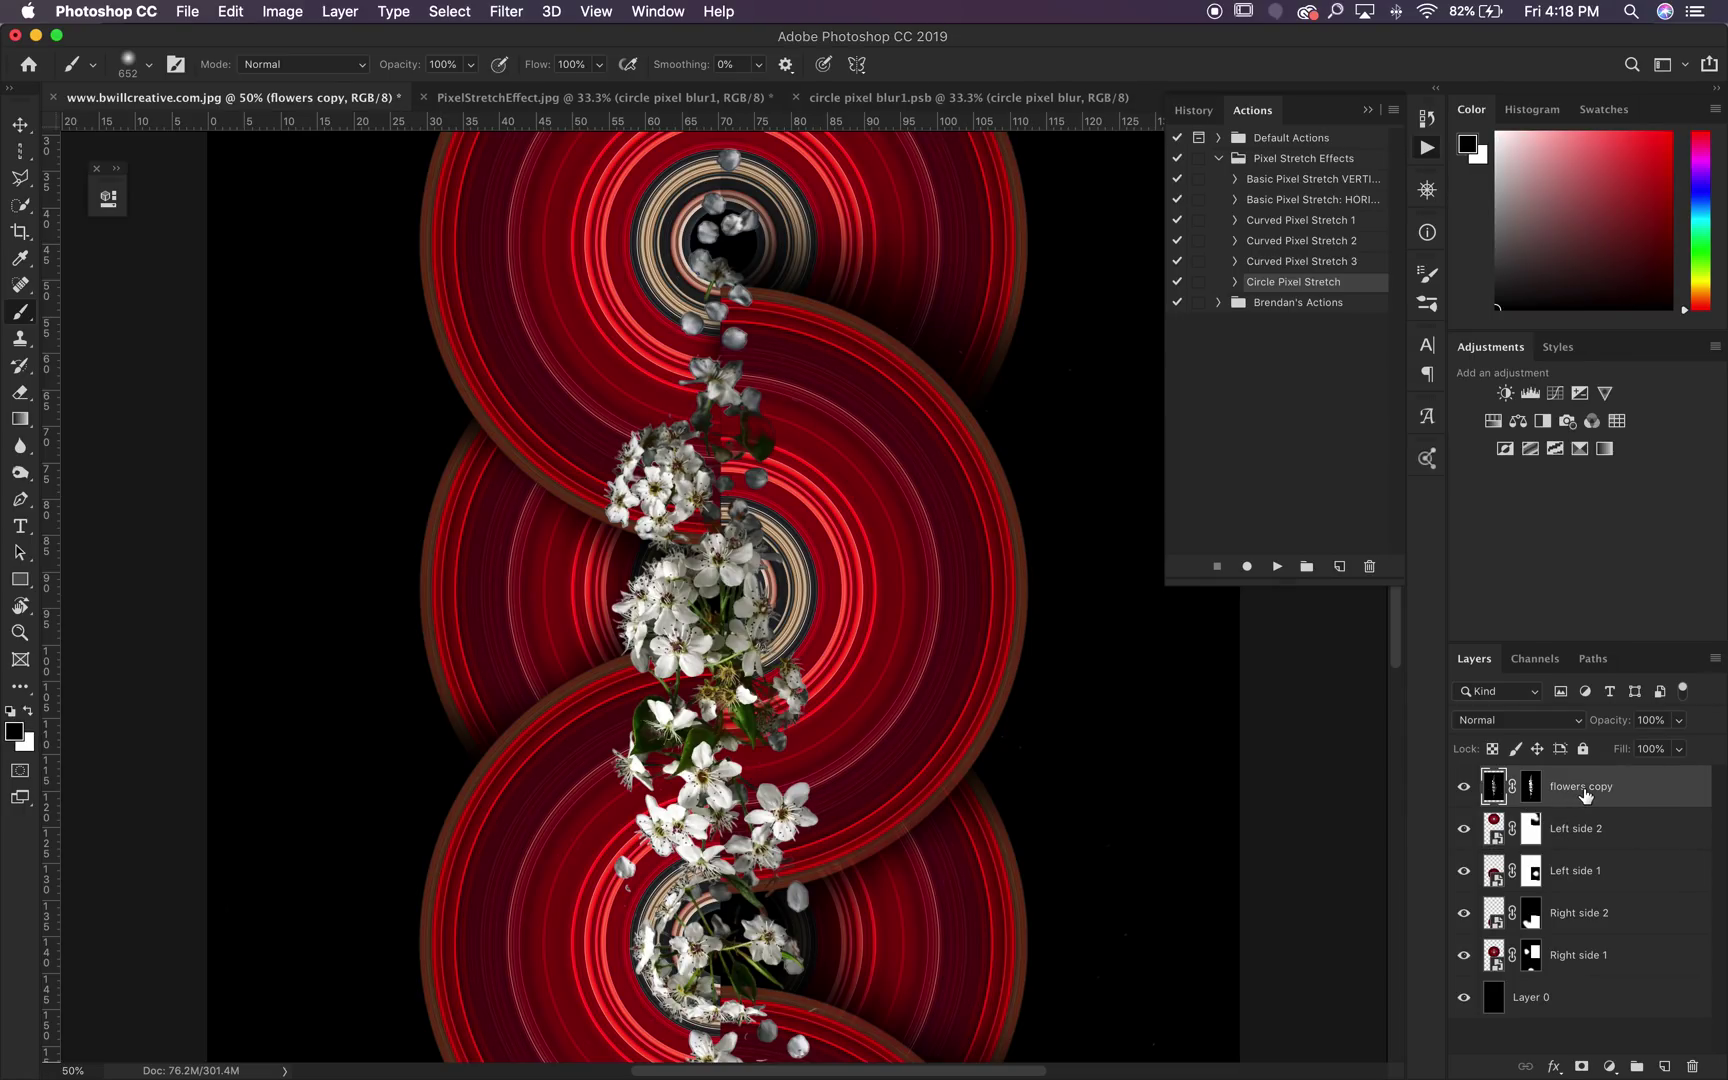
Step: Duplicate the flowers copy layer and flip the duplicate horizontally
key(super+j)
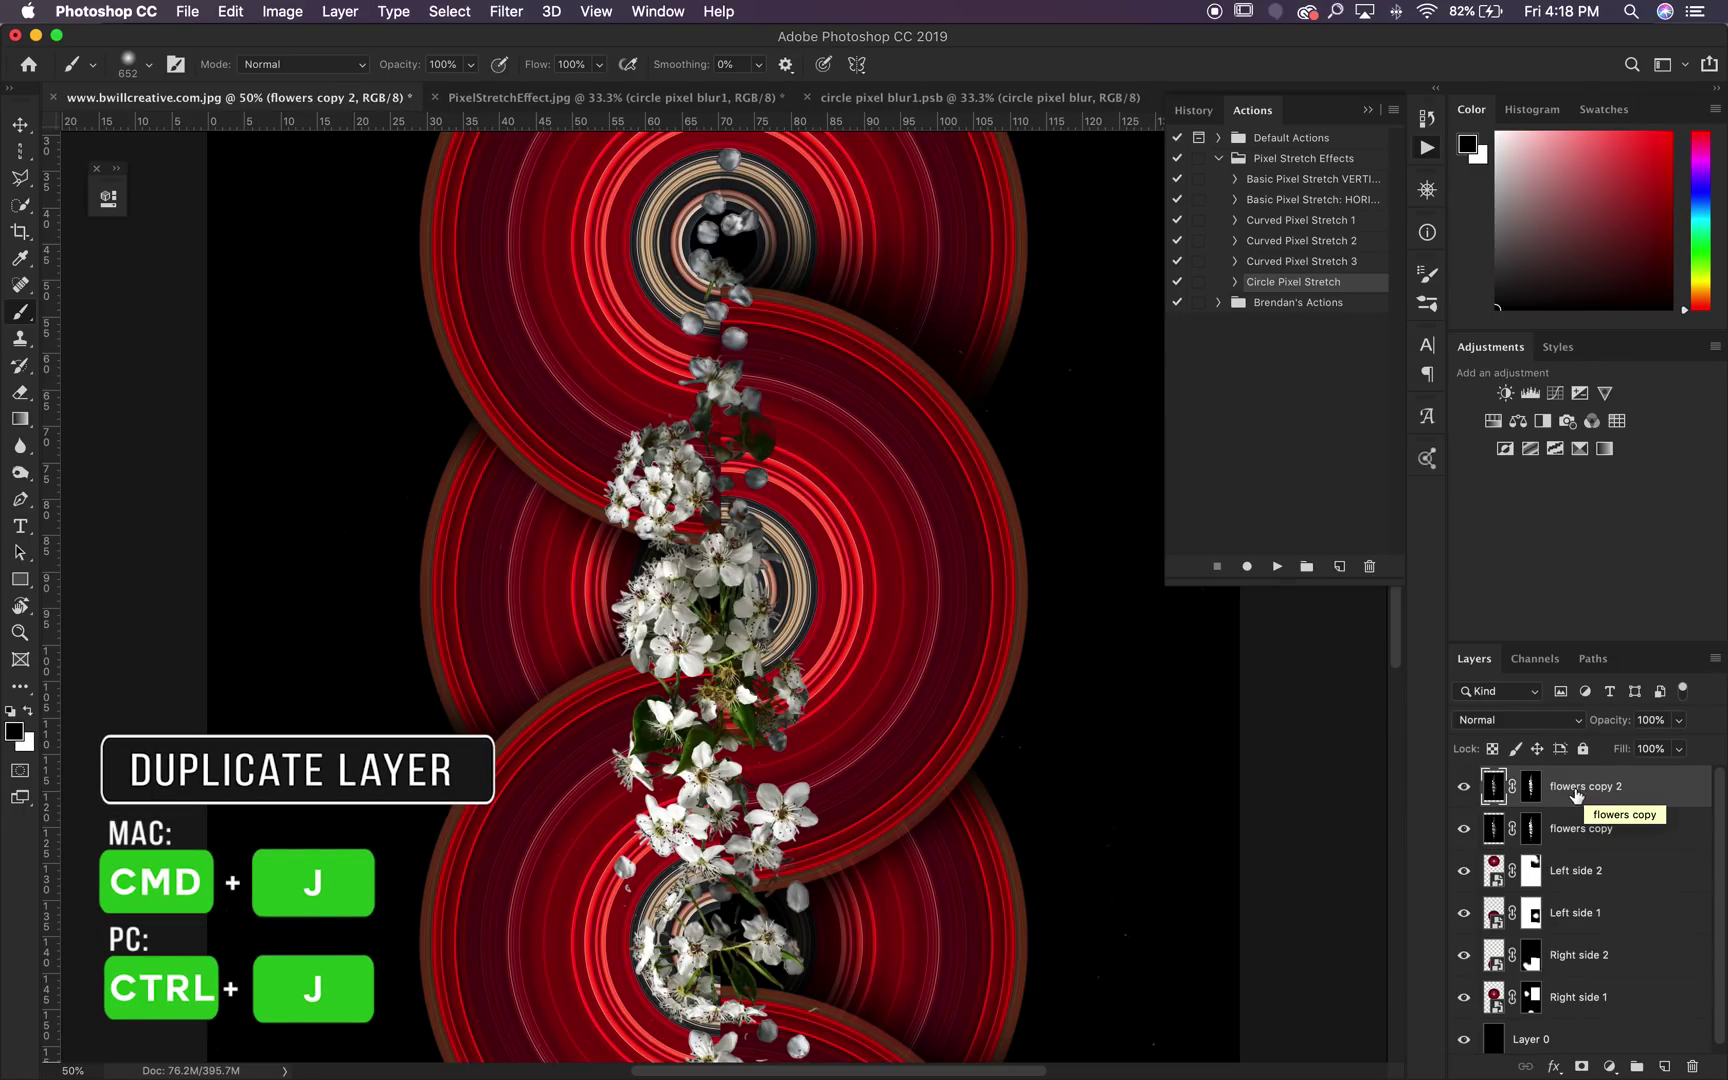
key(v)
key(super+t)
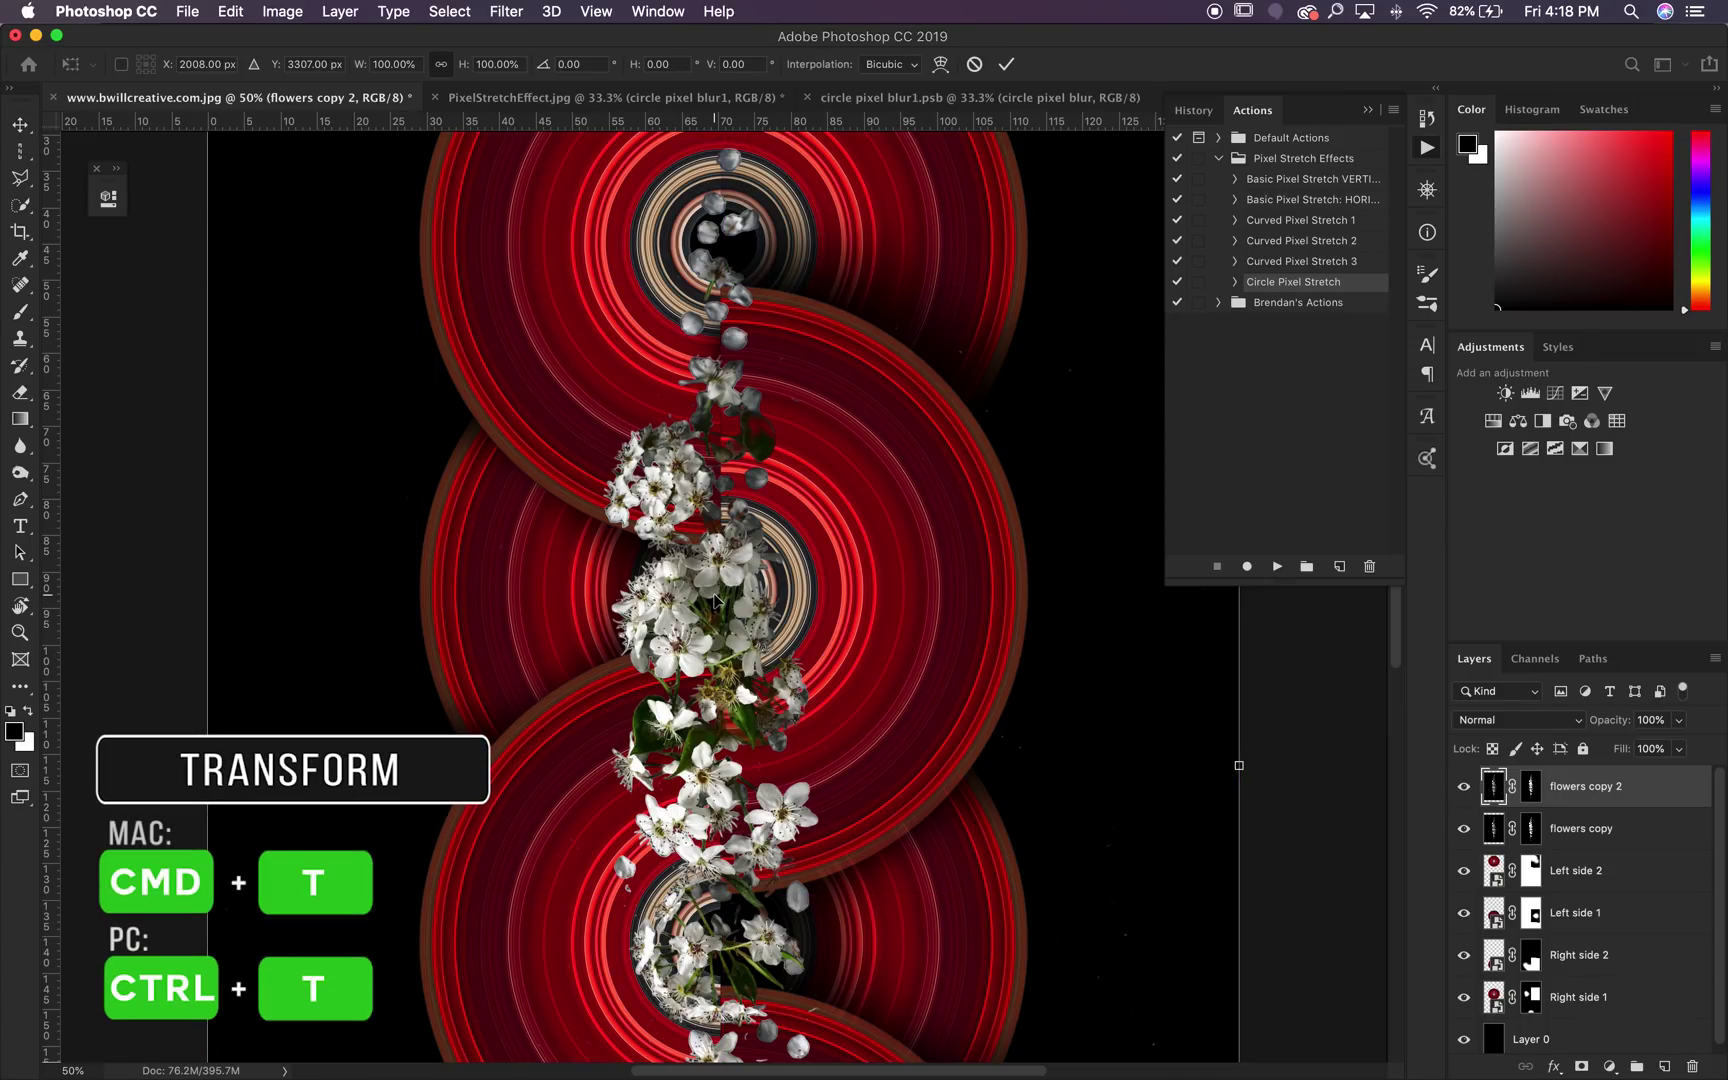
right_click(714, 600)
click(813, 845)
Step: Shift the flipped flowers up the column and commit the transform
key(super+minus)
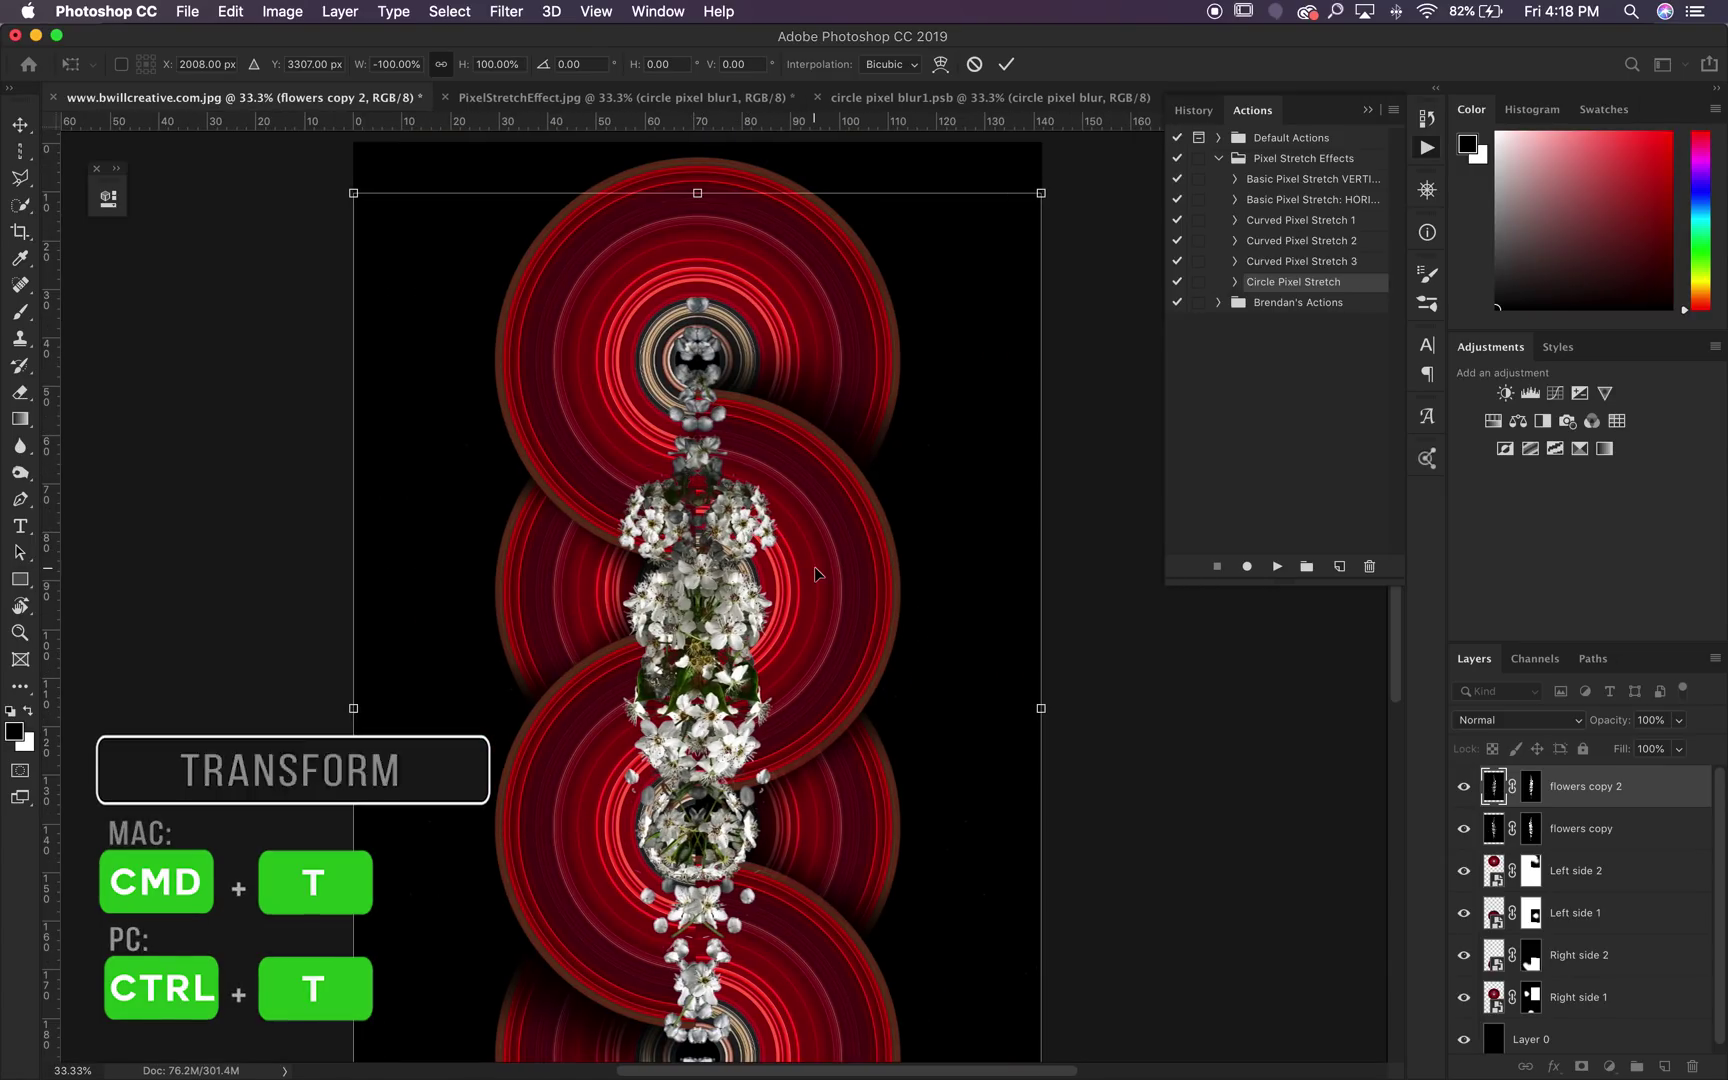
drag(712, 612, 702, 458)
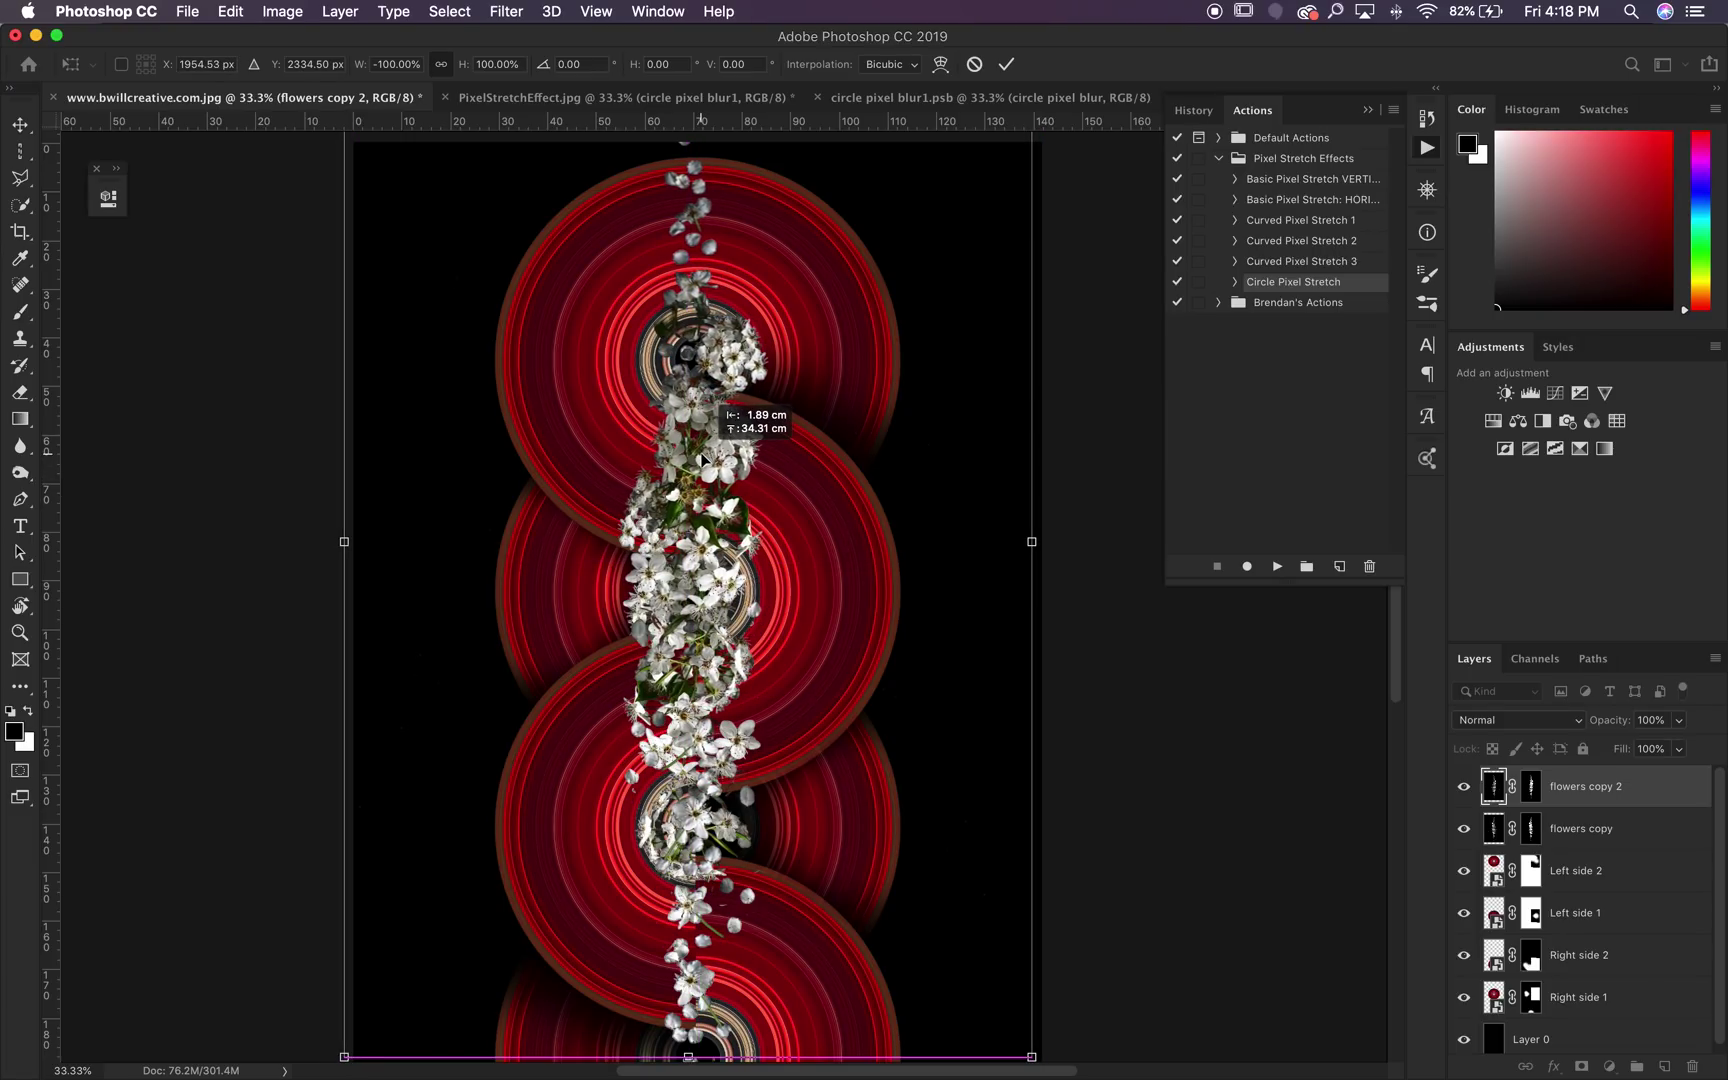
click(1006, 64)
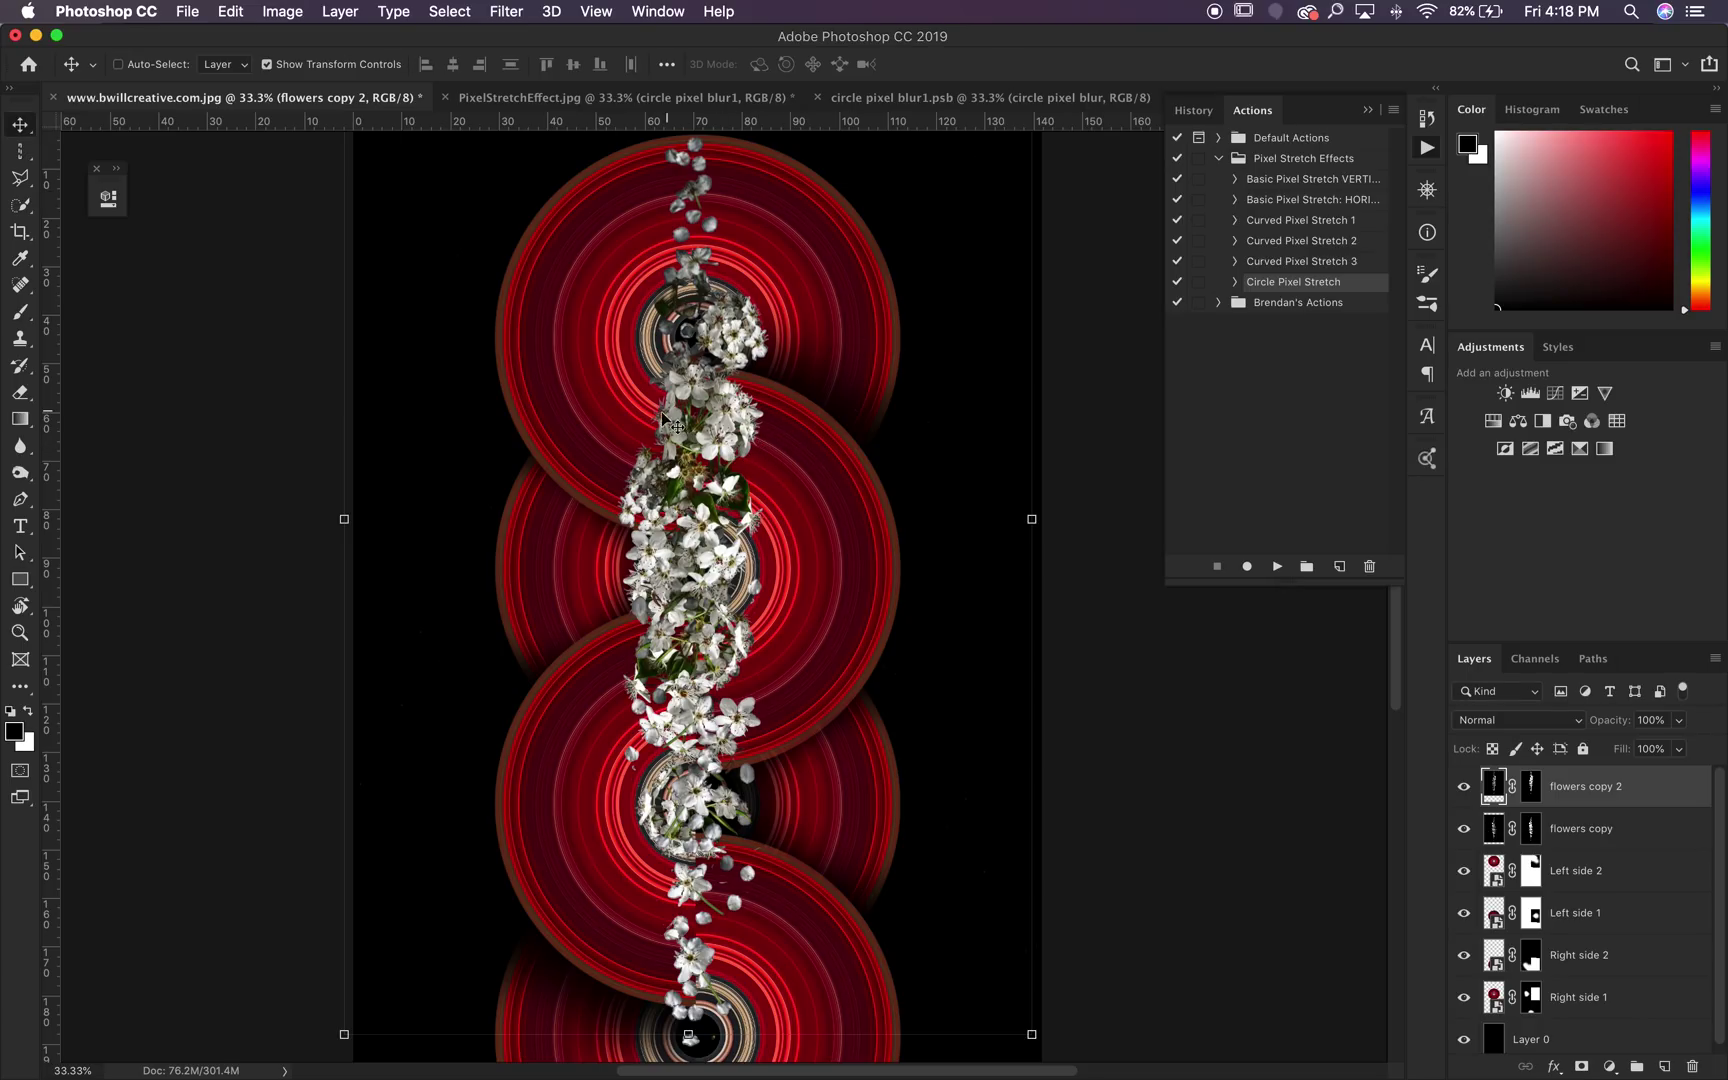
Step: Select flowers copy together with flowers copy 2 in the Layers panel
scroll(801, 785, down, 3)
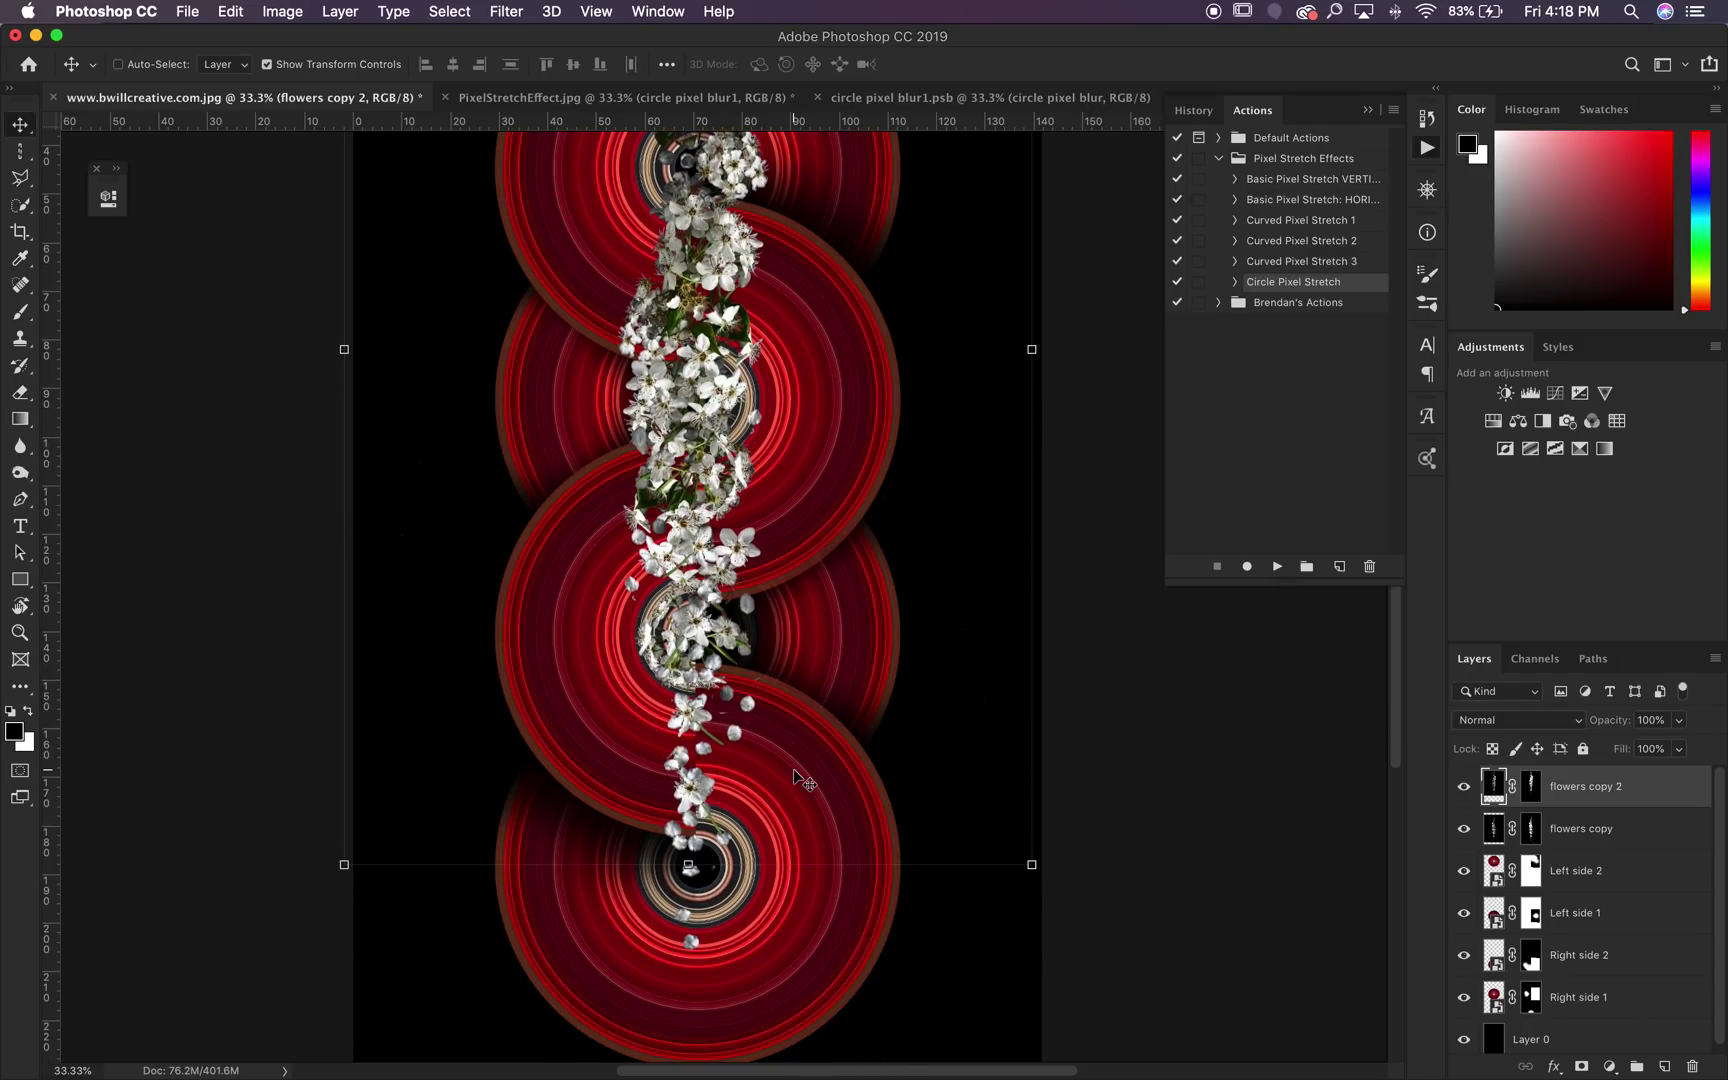
key(super+minus)
key(super+plus)
key(super+plus)
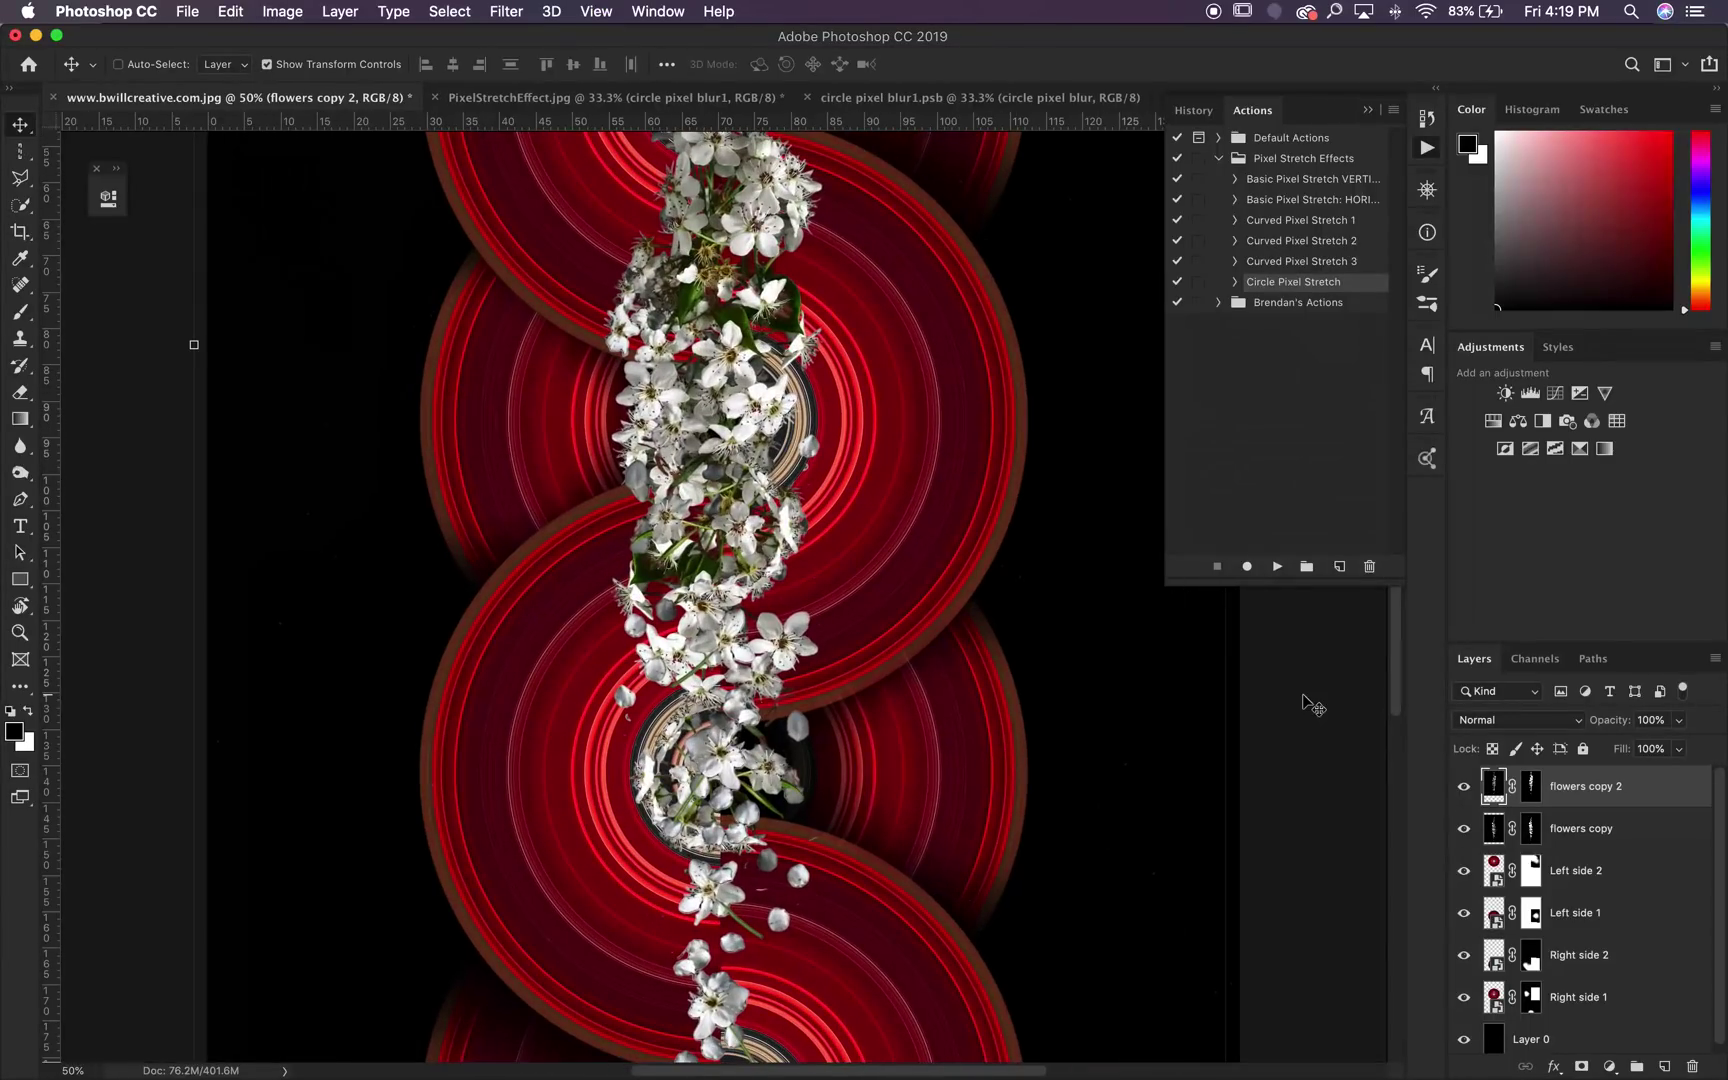
scroll(782, 651, up, 3)
scroll(782, 651, up, 5)
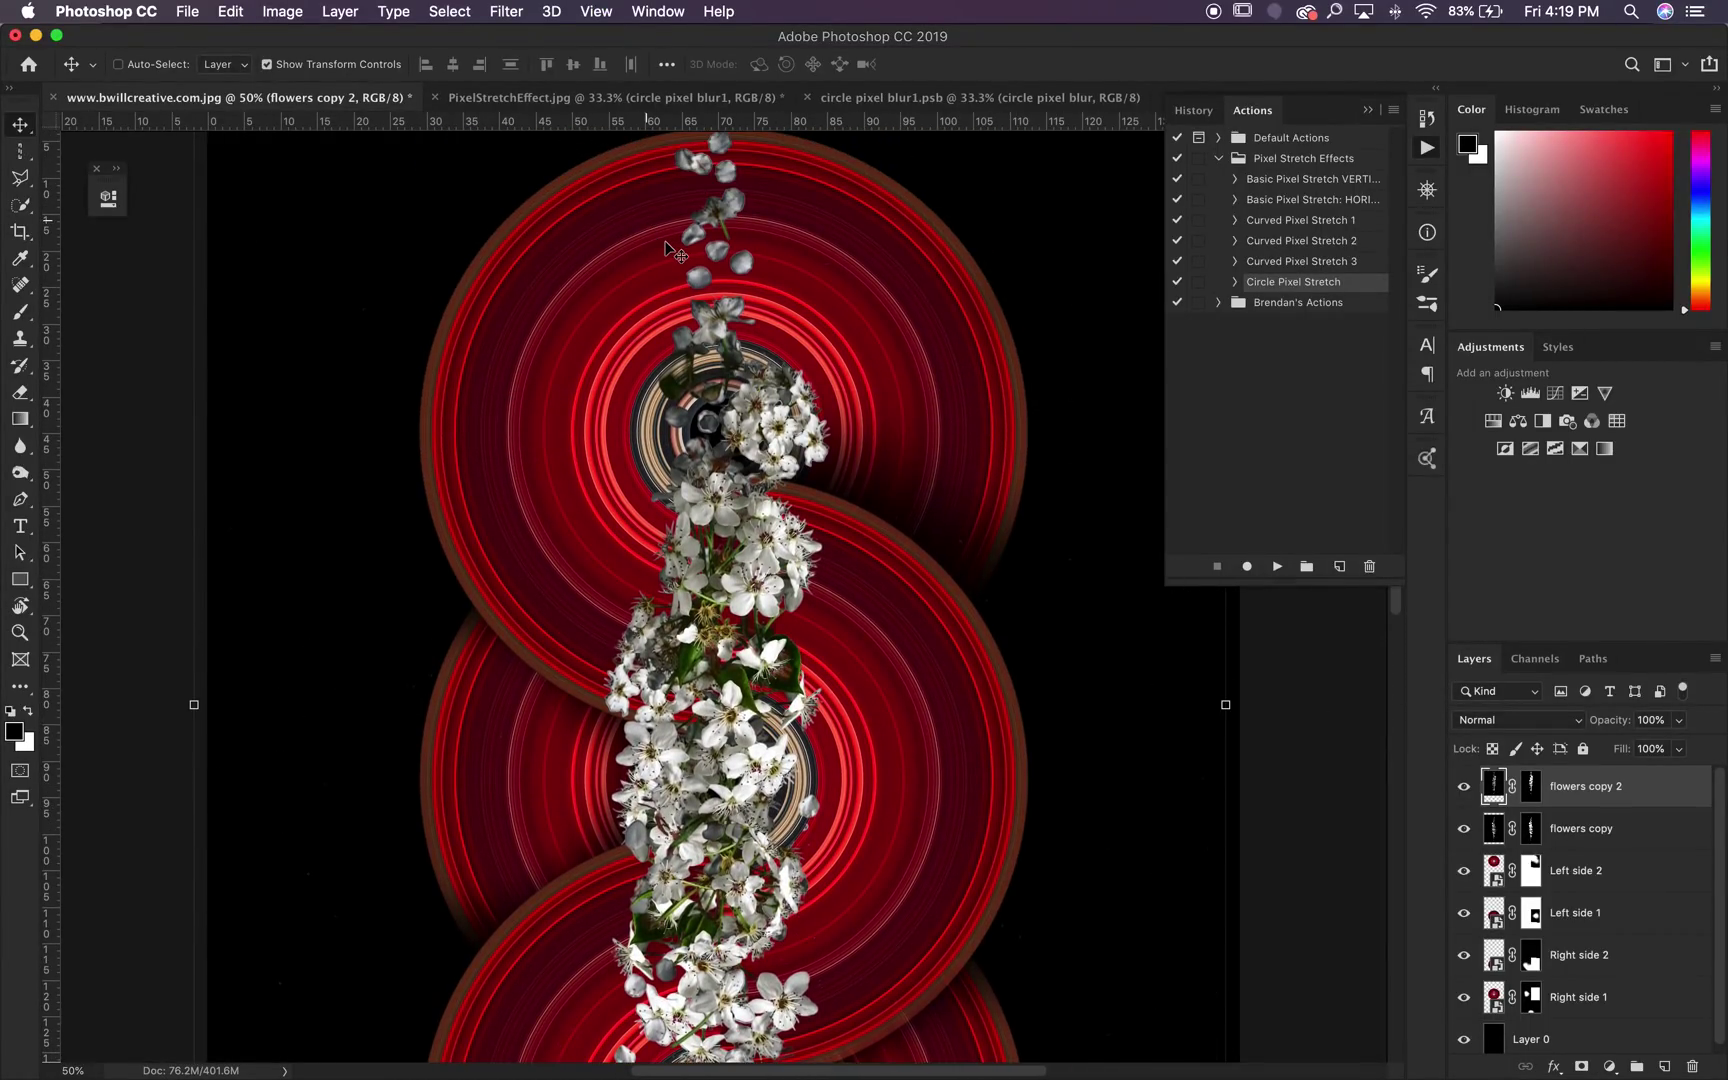
scroll(690, 235, up, 1)
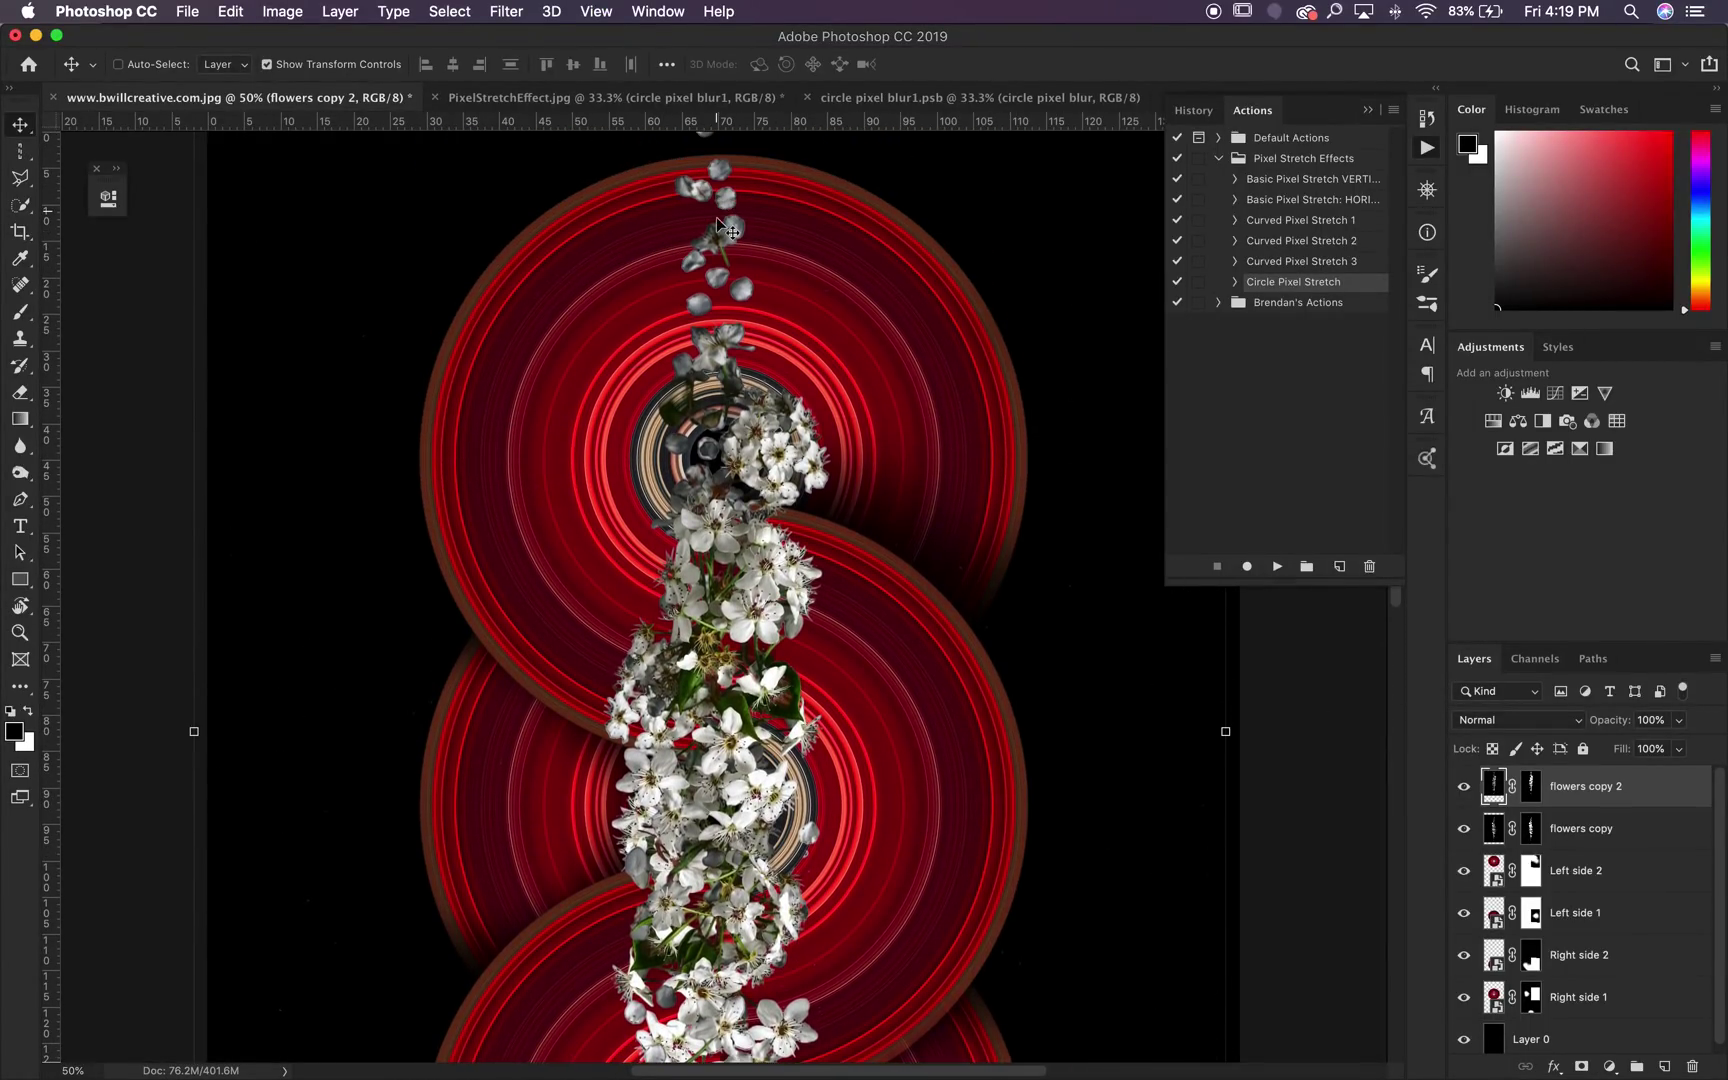
super+click(1611, 840)
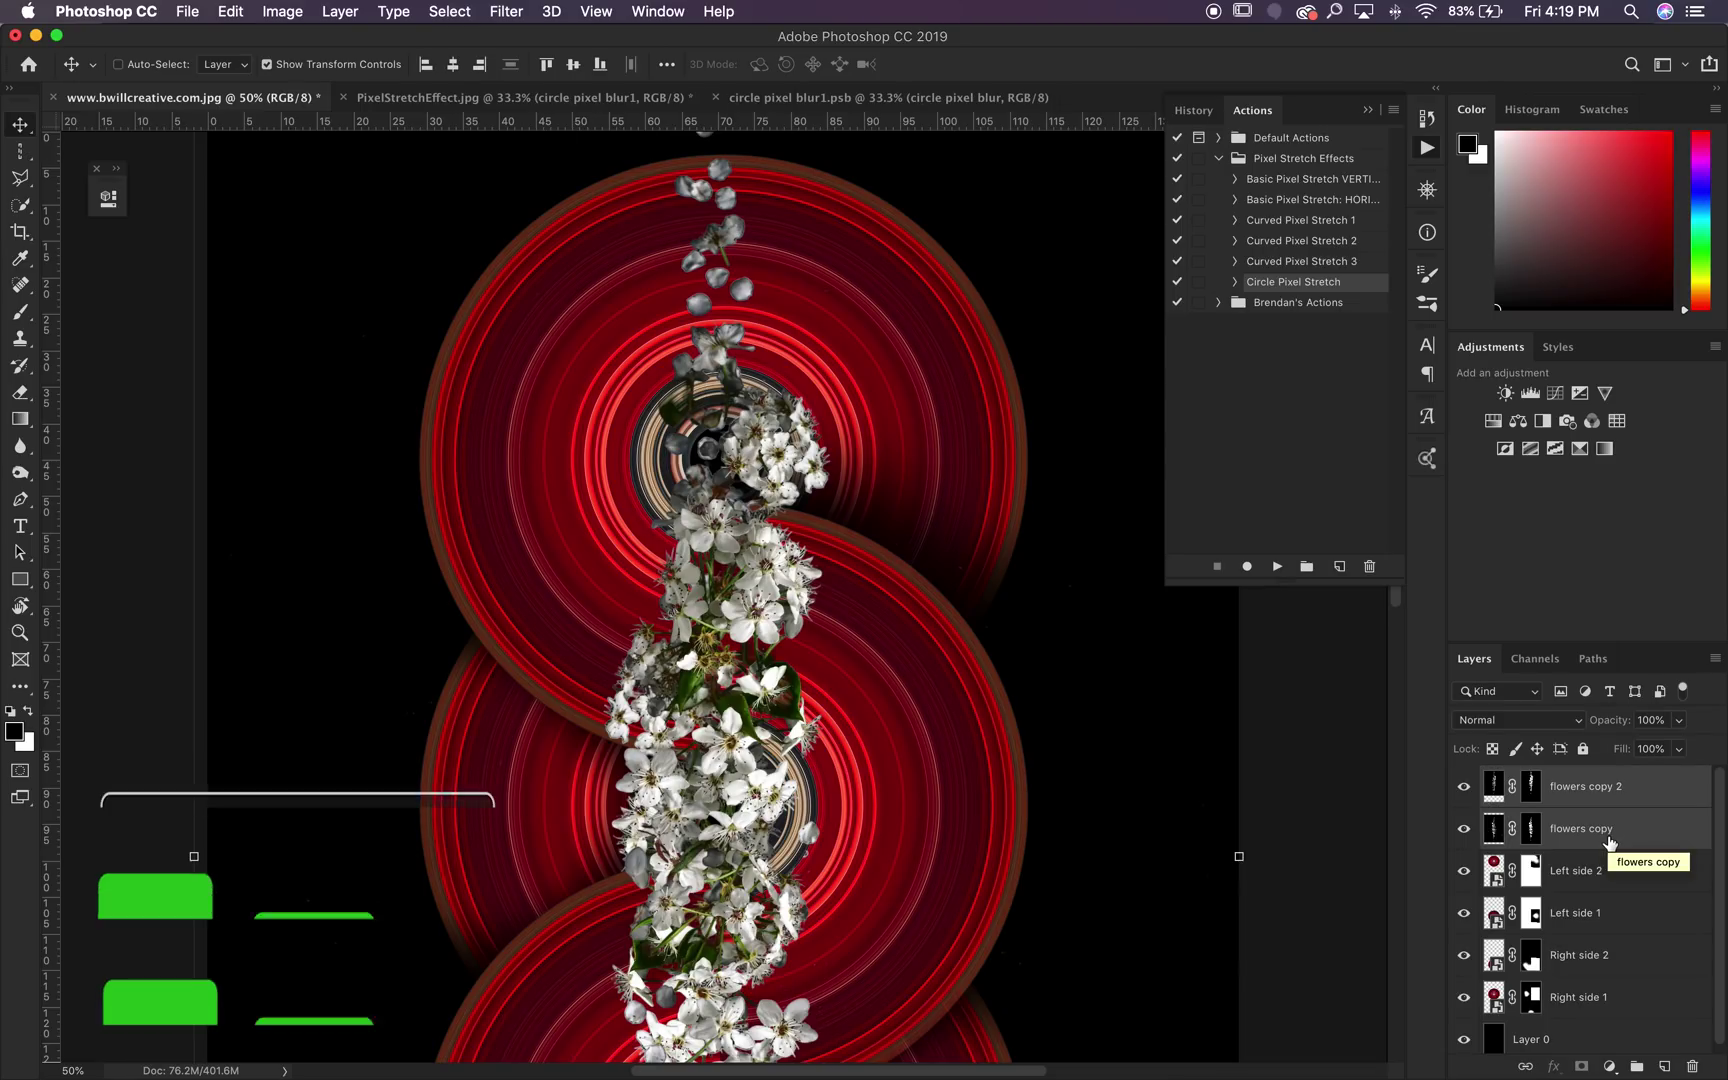
Step: Group the two flowers layers and name the group Flowers
key(super+g)
double_click(1540, 778)
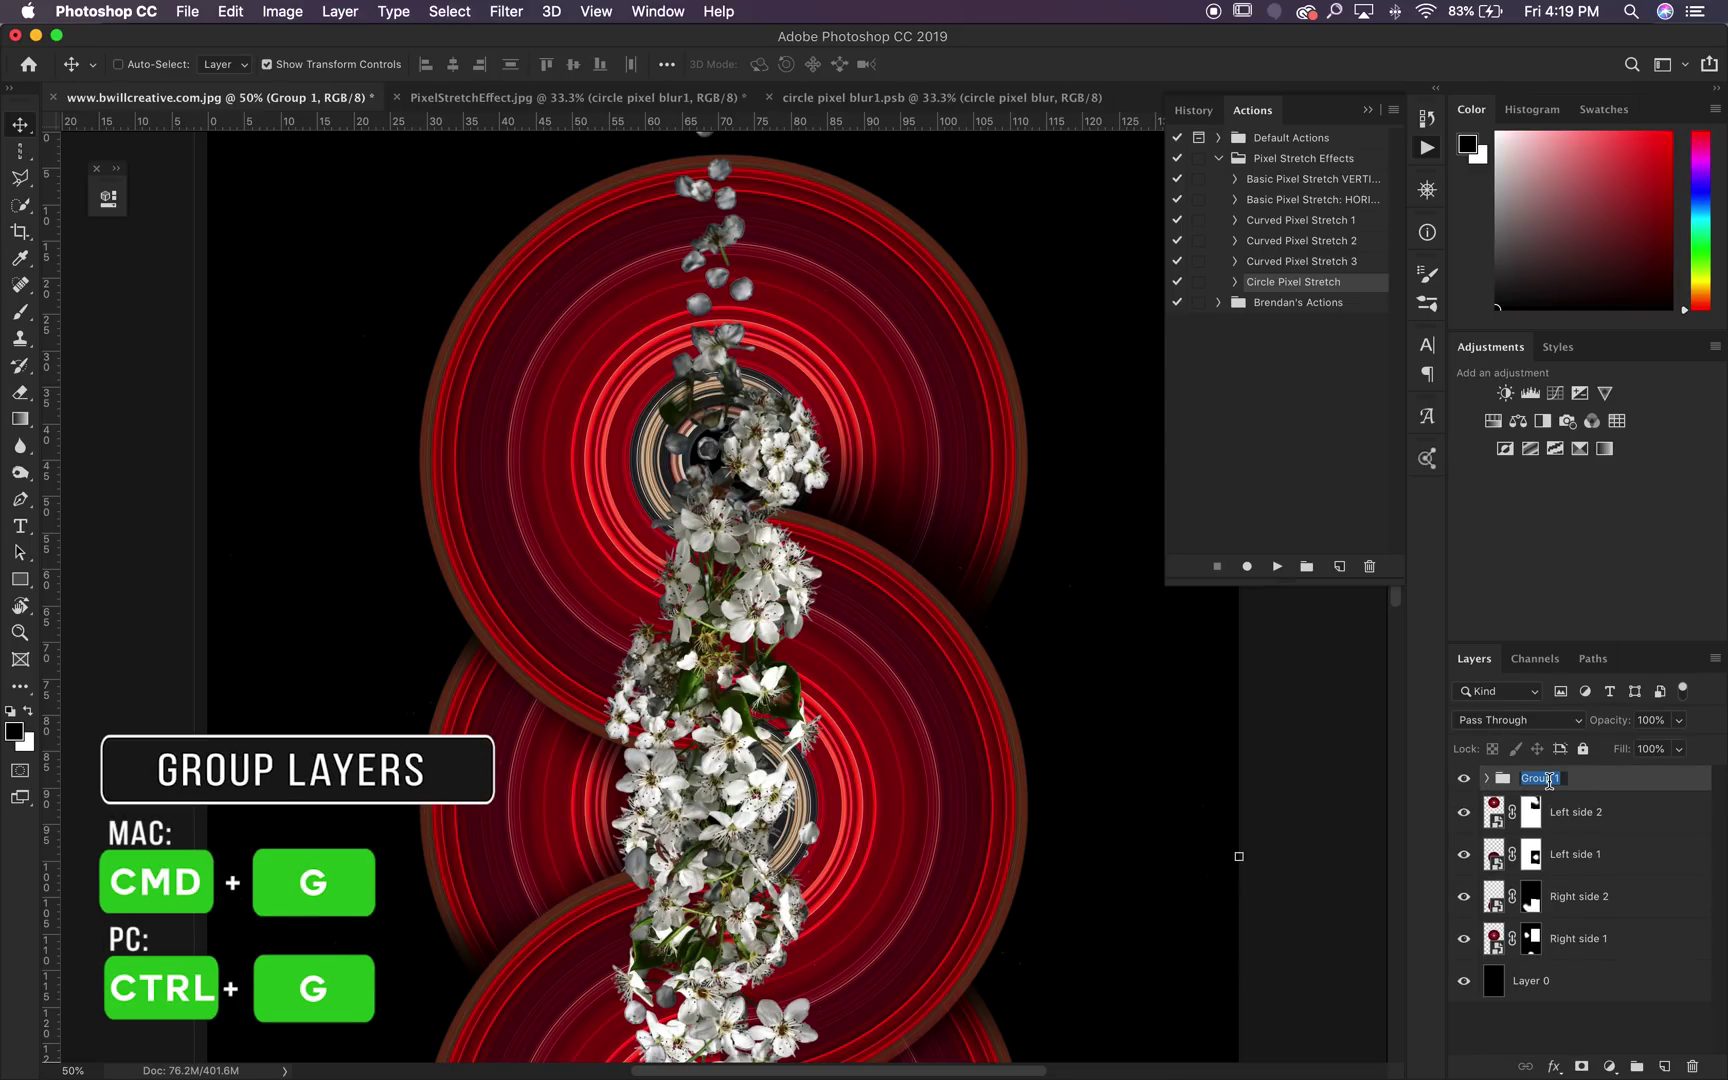
text(owers)
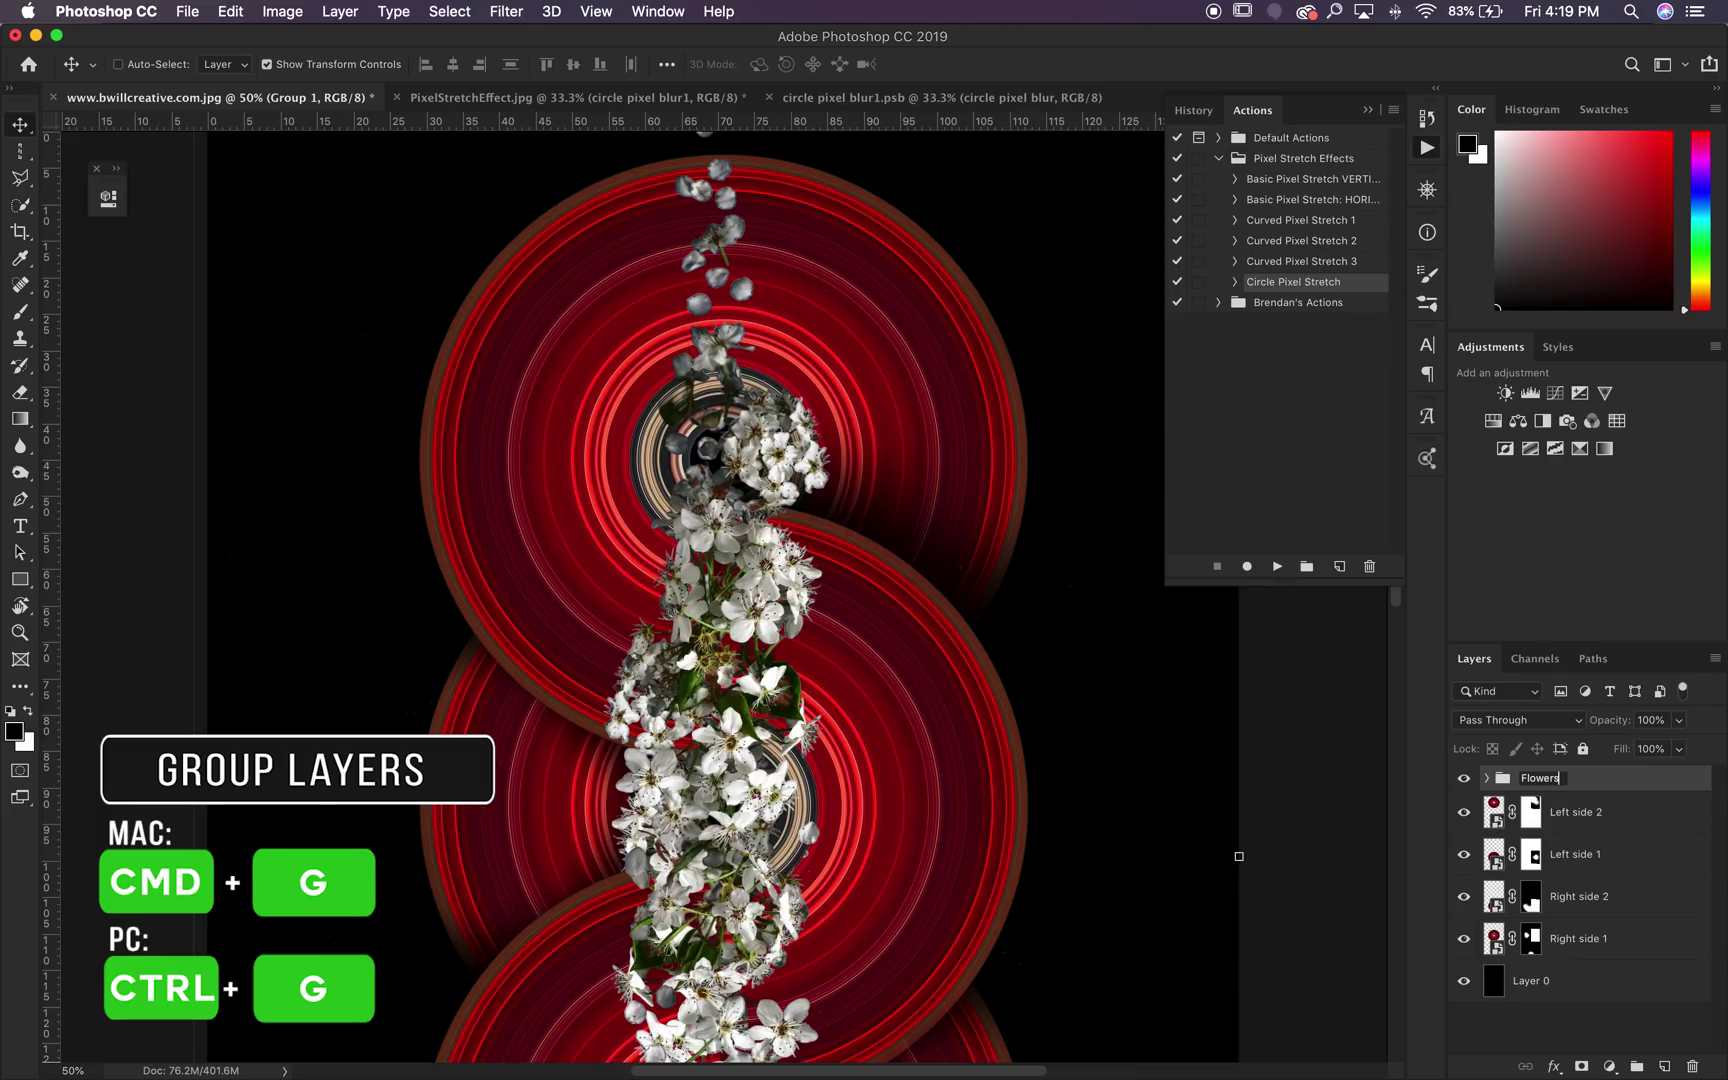
key(Return)
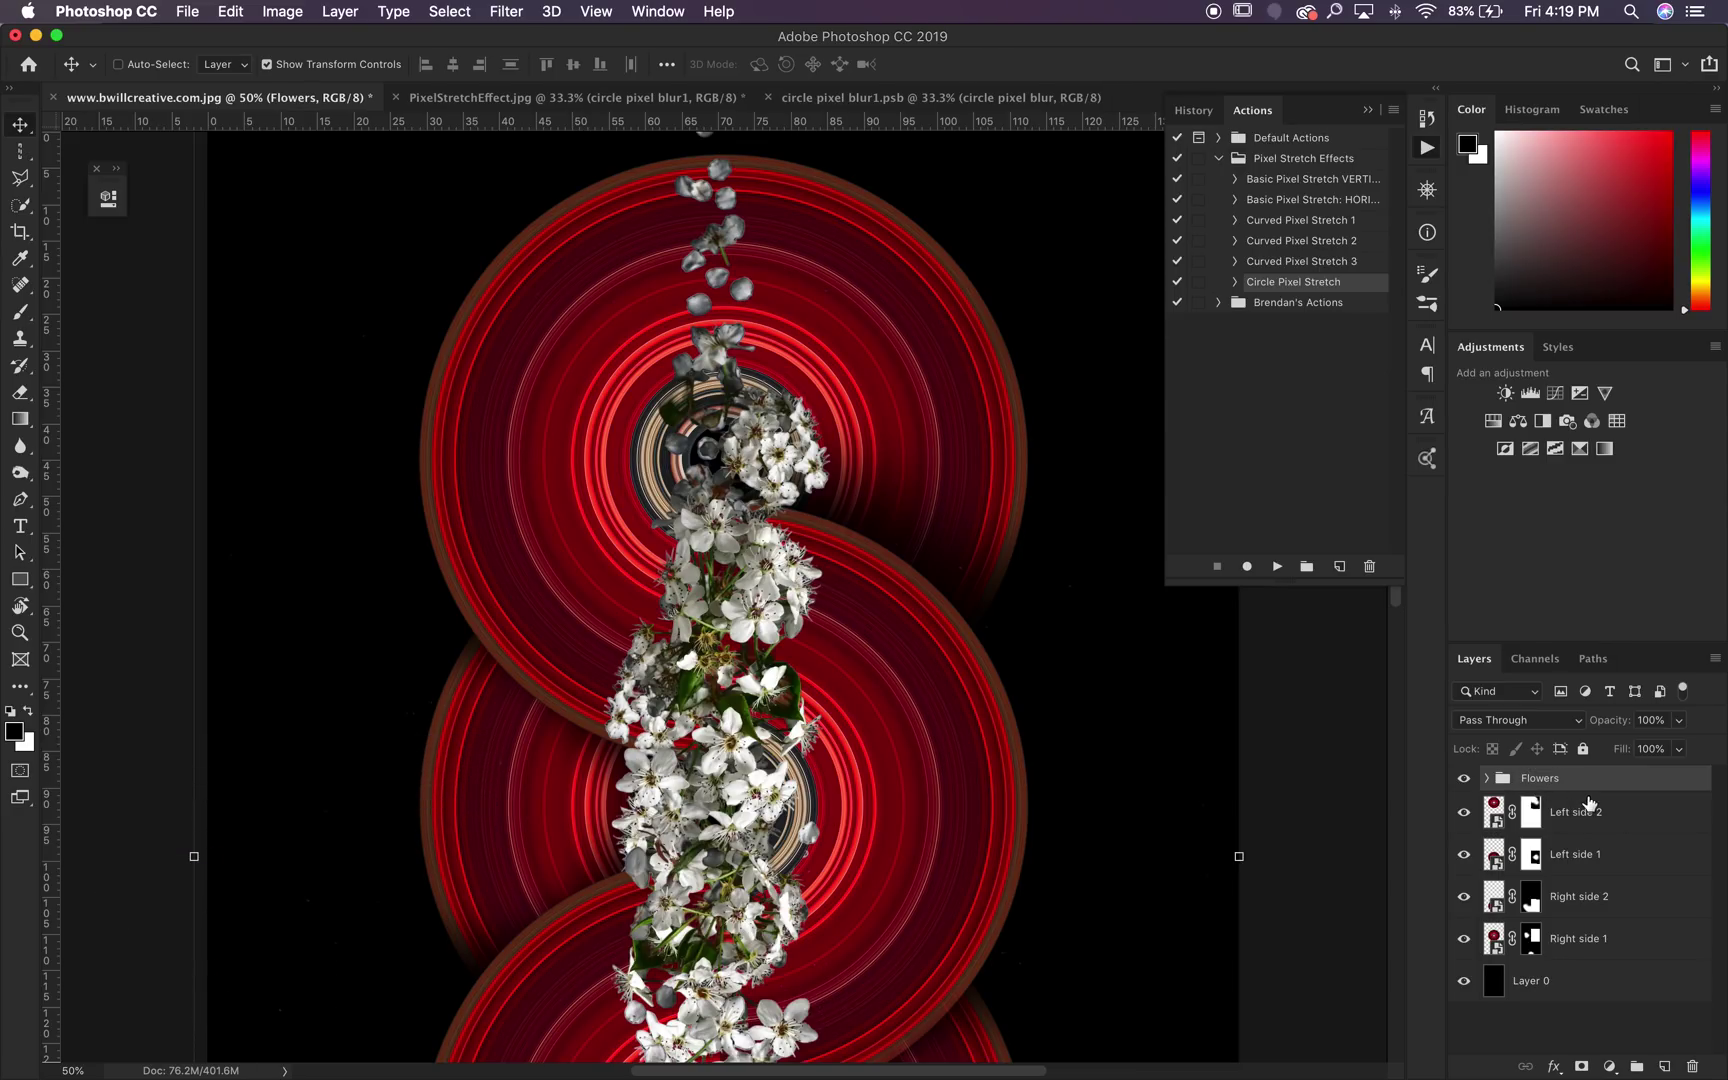
Step: Add a mask to the Flowers group and set up a hard black brush
click(1581, 1066)
key(b)
mouse_move(750, 240)
mouse_down()
mouse_move(753, 268)
mouse_move(714, 193)
mouse_move(687, 212)
mouse_move(729, 267)
mouse_move(650, 310)
mouse_move(722, 332)
mouse_move(692, 316)
mouse_move(640, 370)
mouse_move(705, 300)
mouse_up()
key(x)
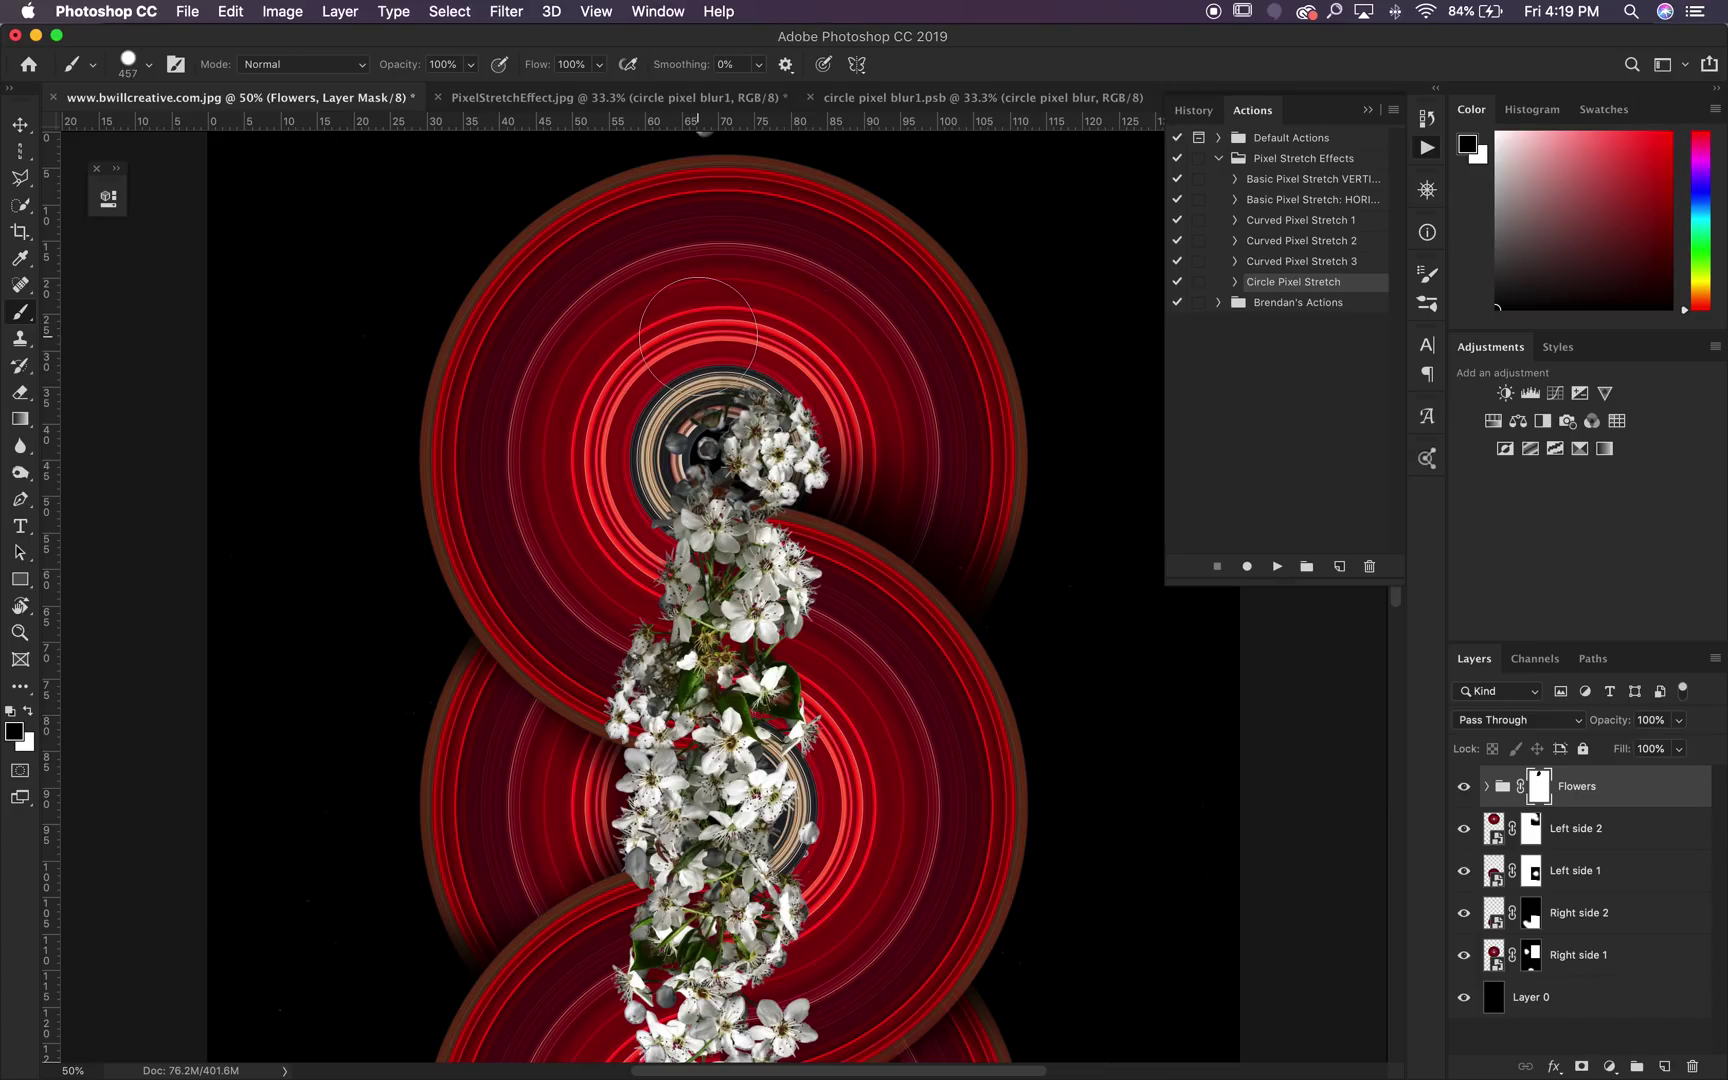